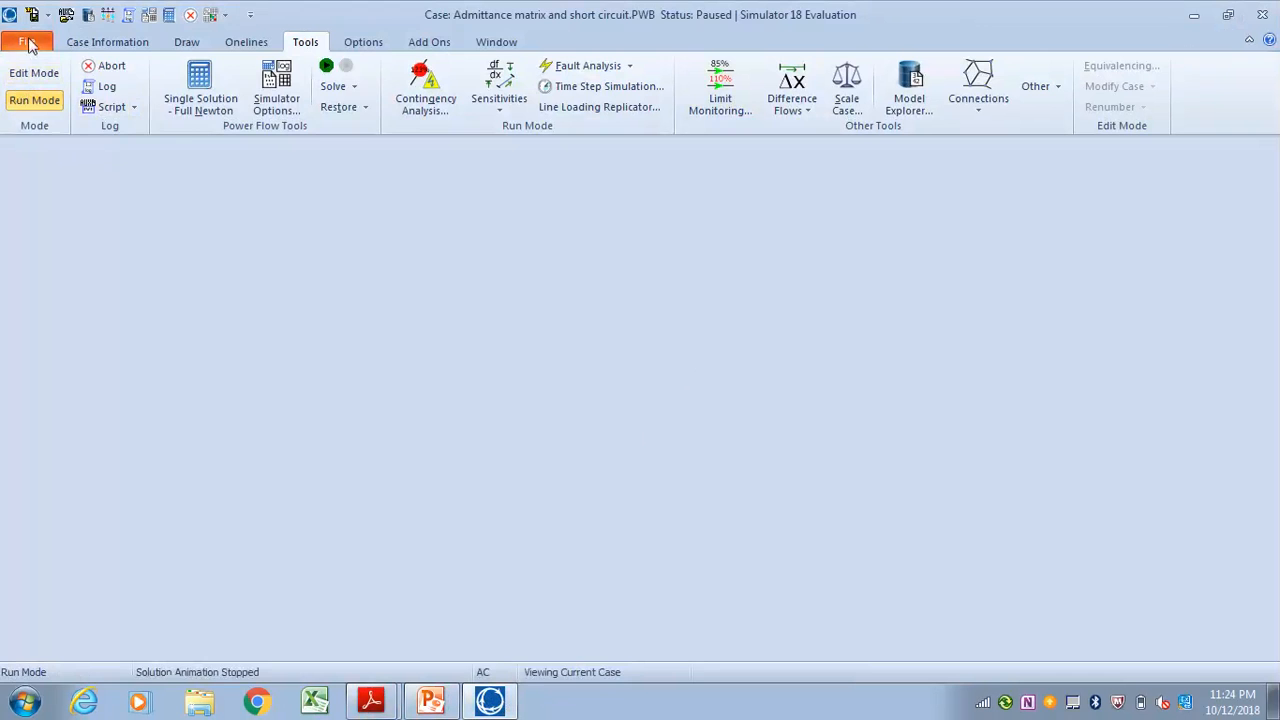
Create a new case and insert bus 1 near the upper left of the oneline, with orientation Up, size 7 and nominal voltage 230 kV
click(28, 41)
click(39, 64)
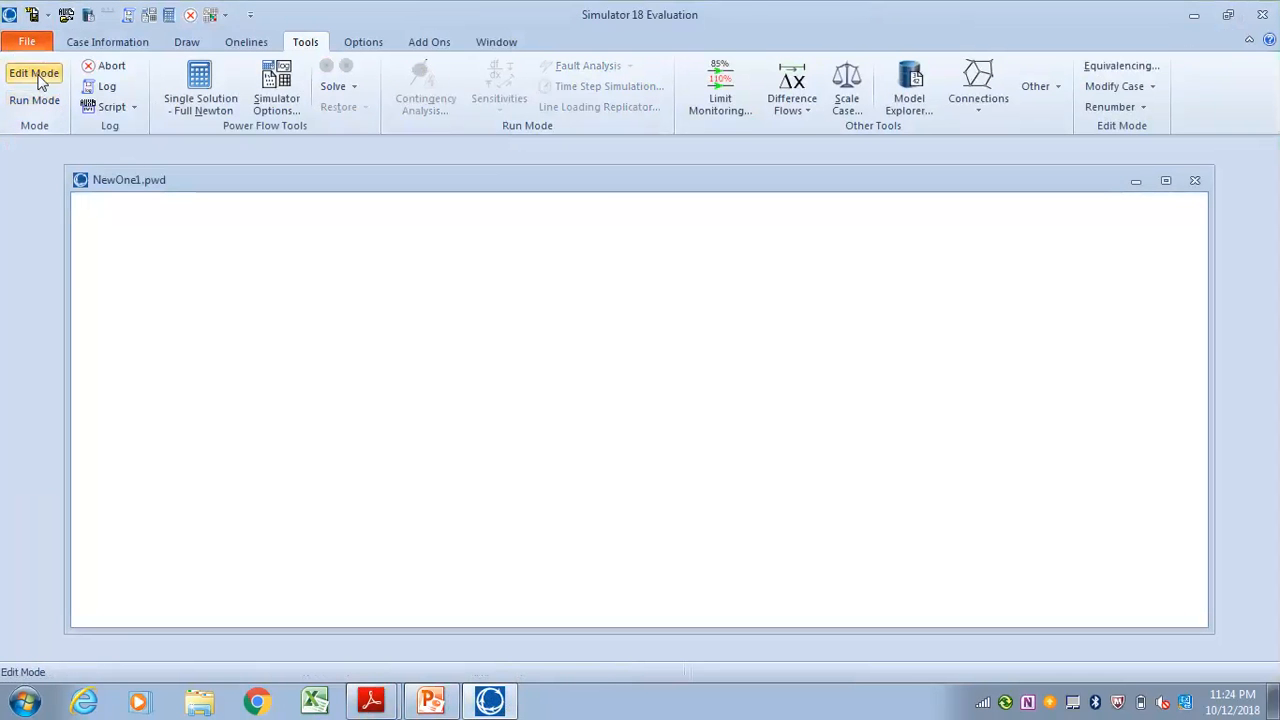
click(189, 44)
click(270, 104)
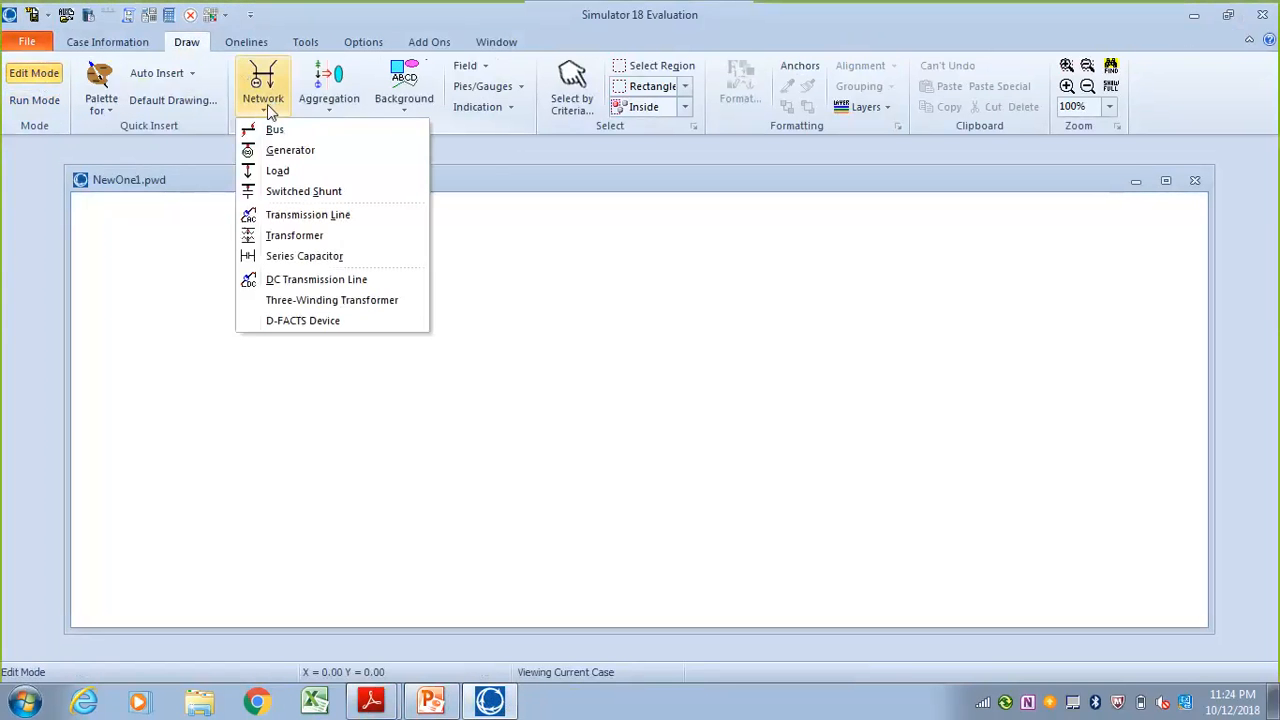
click(268, 126)
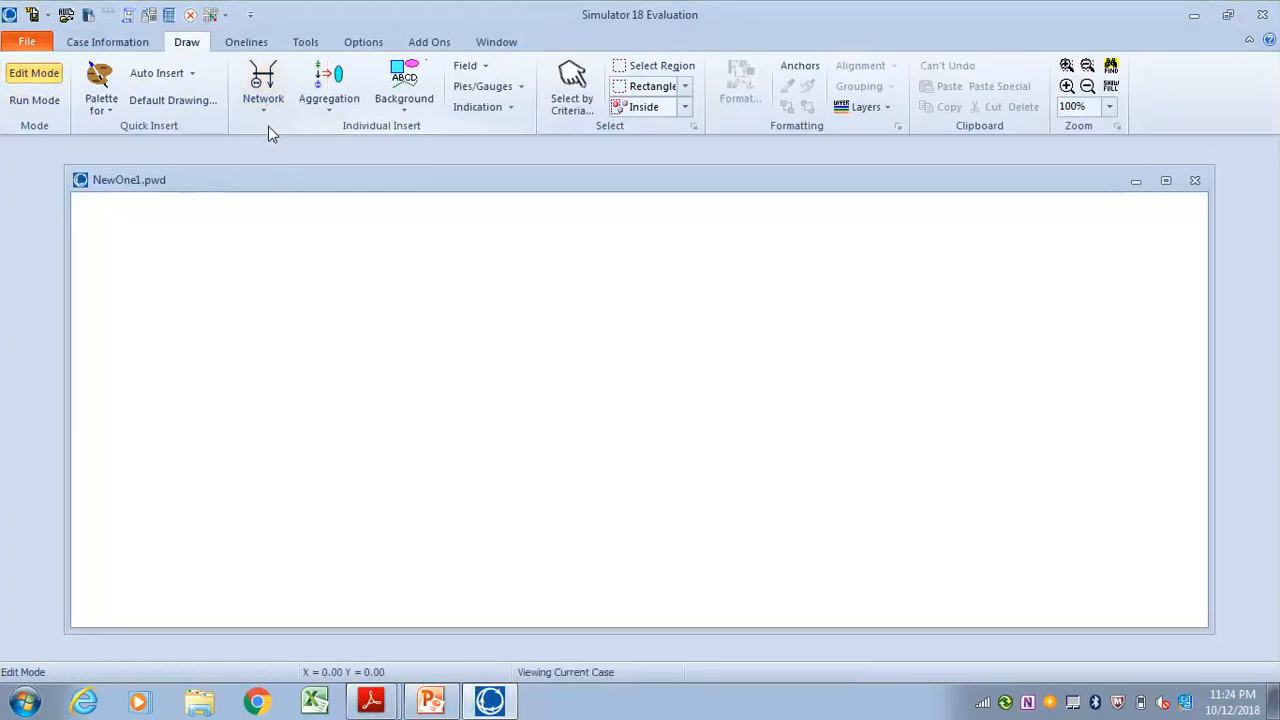
click(294, 248)
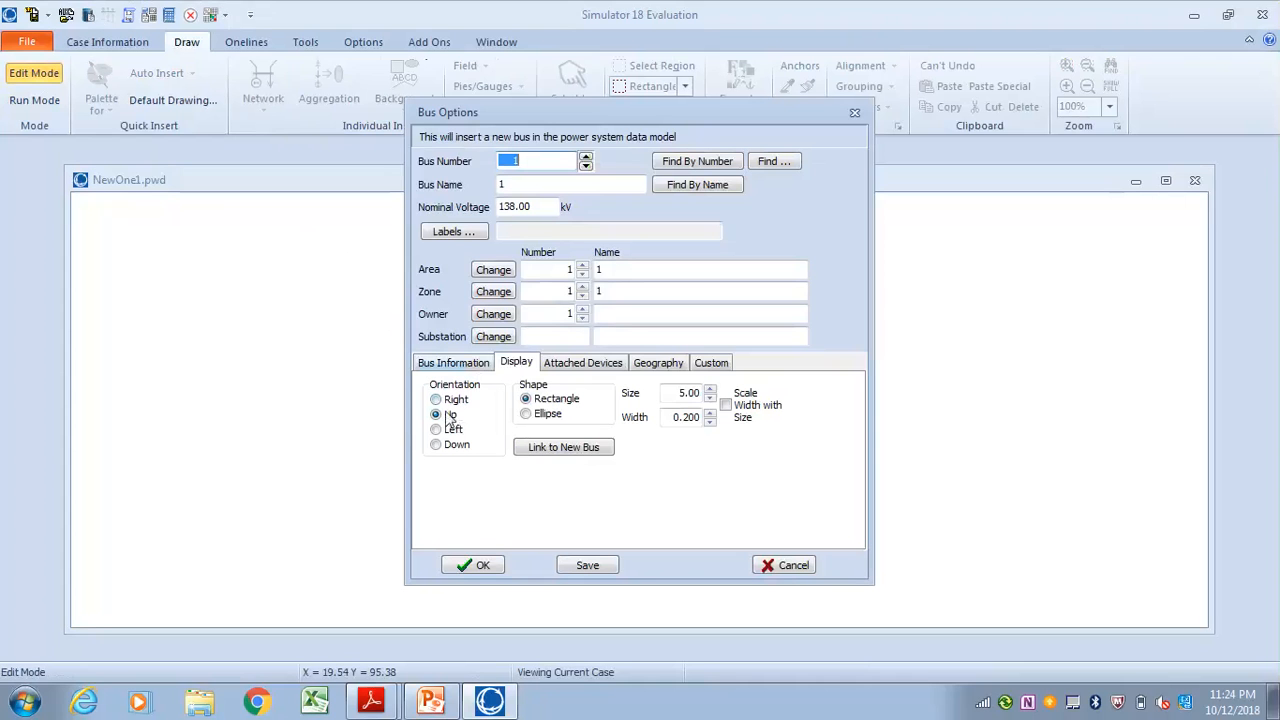
double_click(513, 207)
text(230)
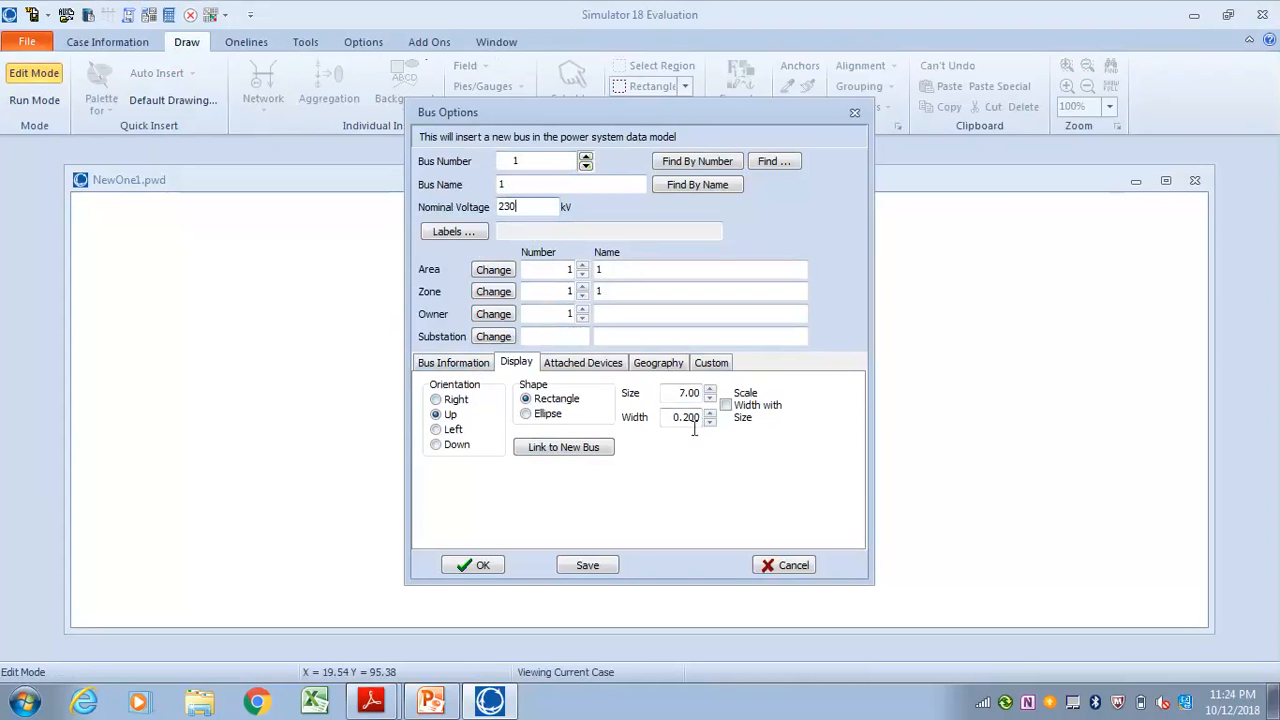
click(481, 566)
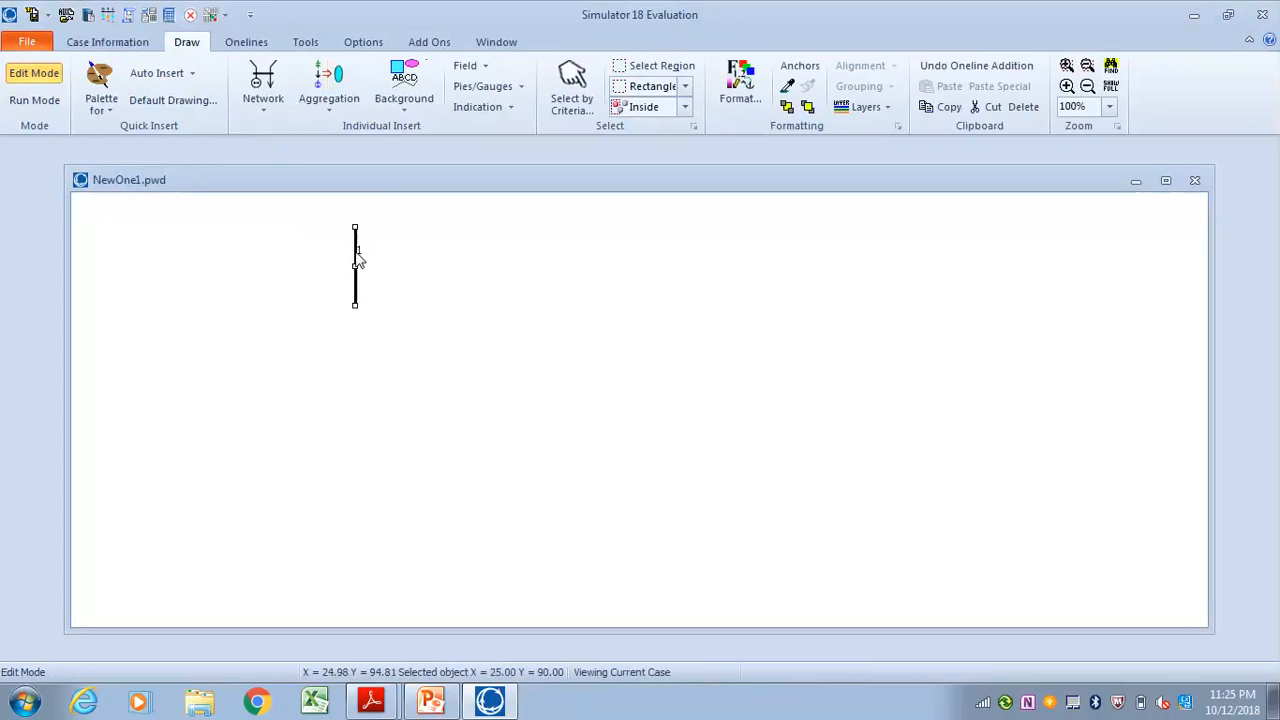
Insert bus 2 across from bus 1, with orientation Up, size 7 and nominal voltage 230 kV
click(263, 108)
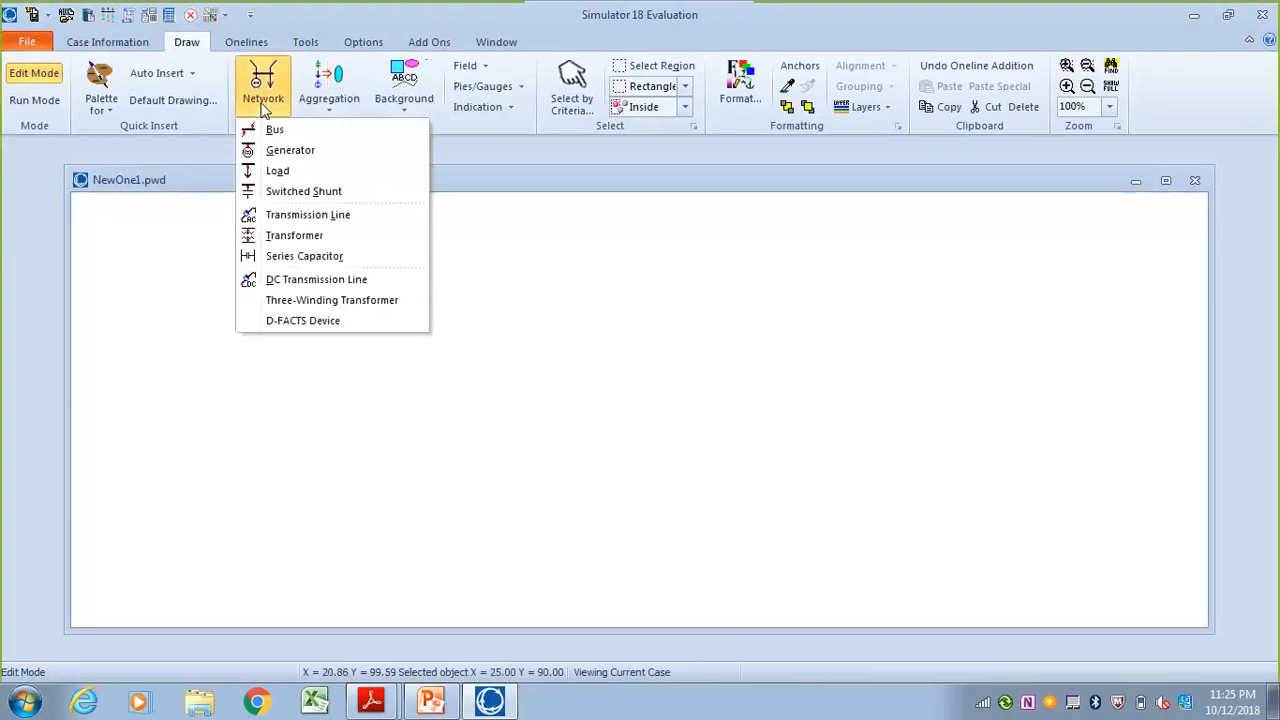
click(272, 127)
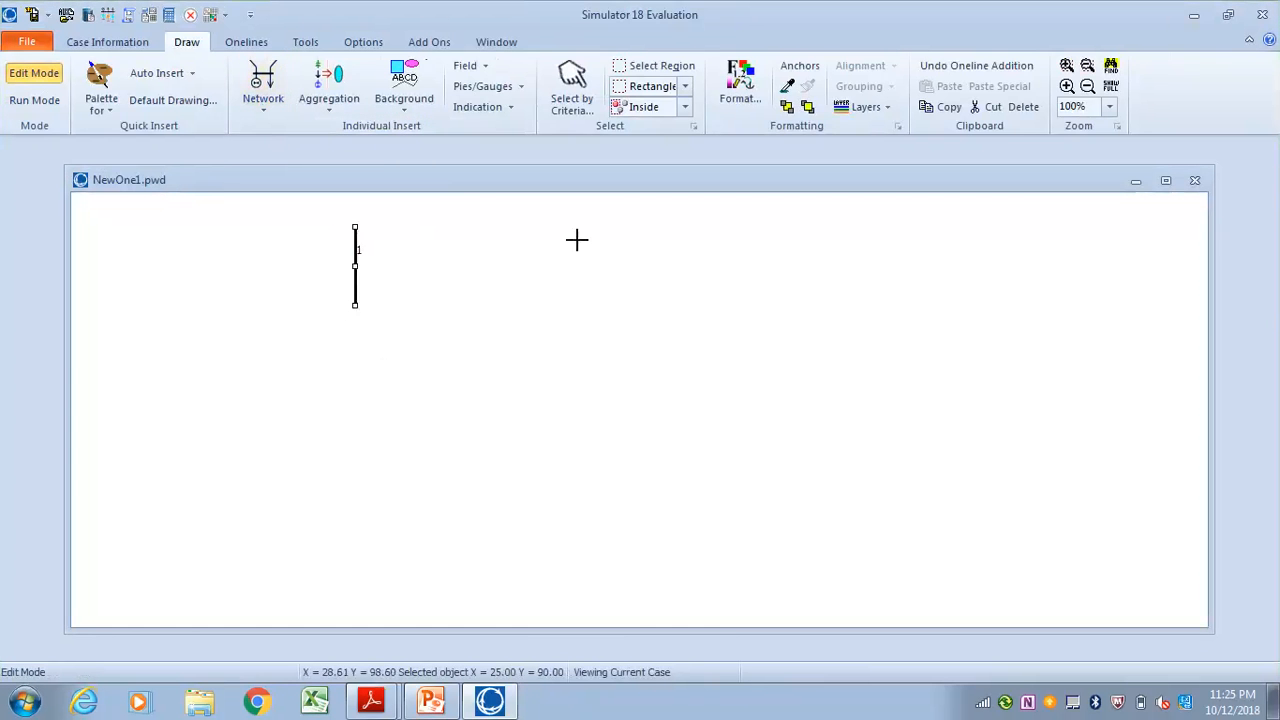
click(723, 241)
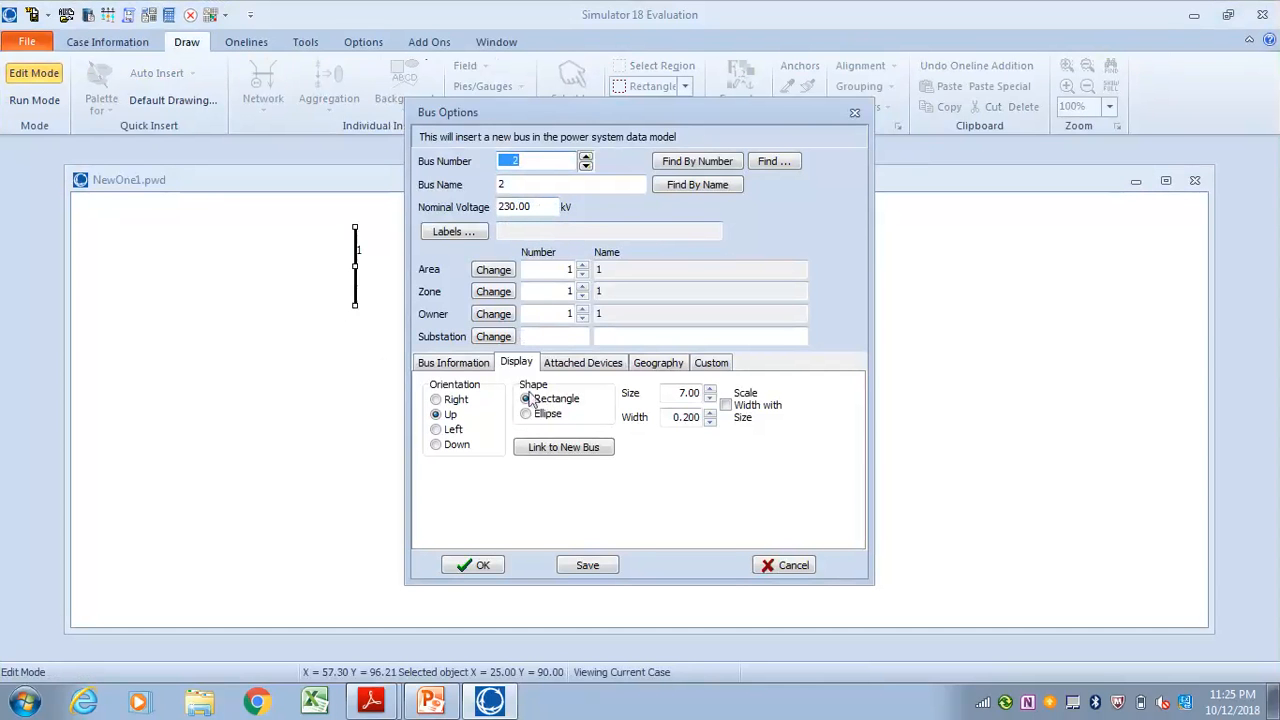
click(476, 563)
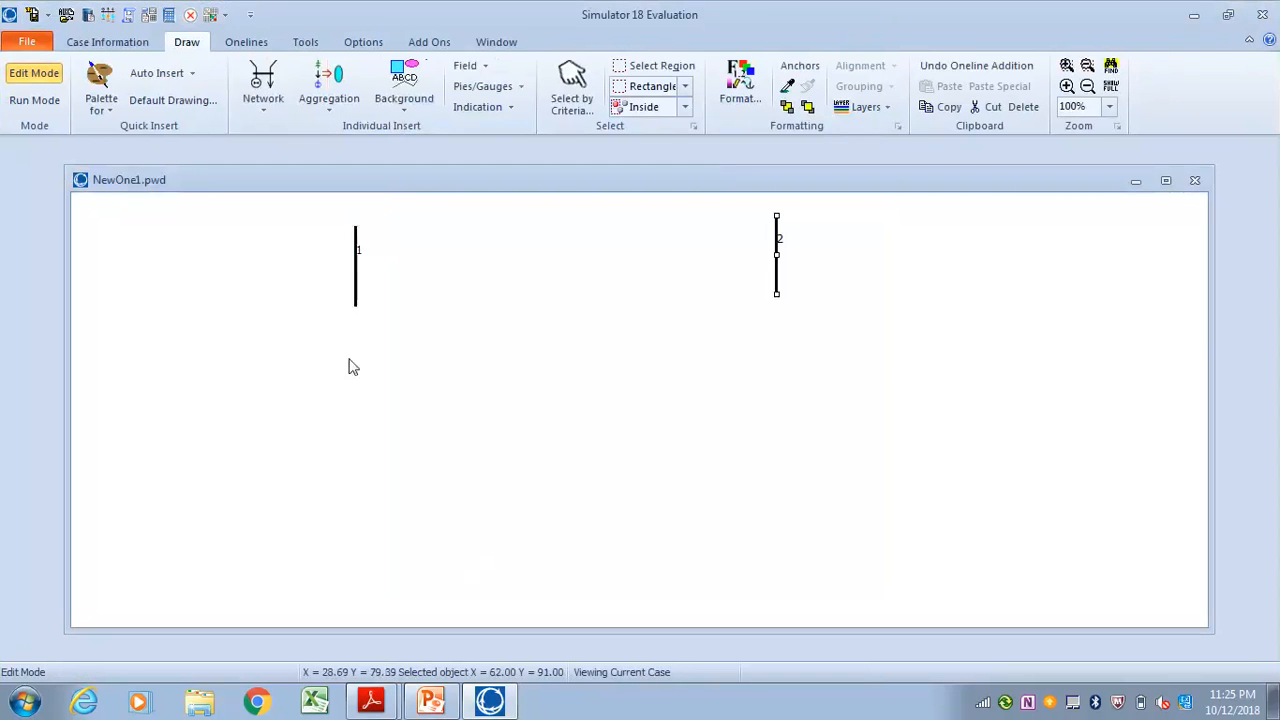
Insert 230 kV bus 3 with orientation Right and place it centrally below buses 1 and 2, at X 40, Y 75
click(268, 88)
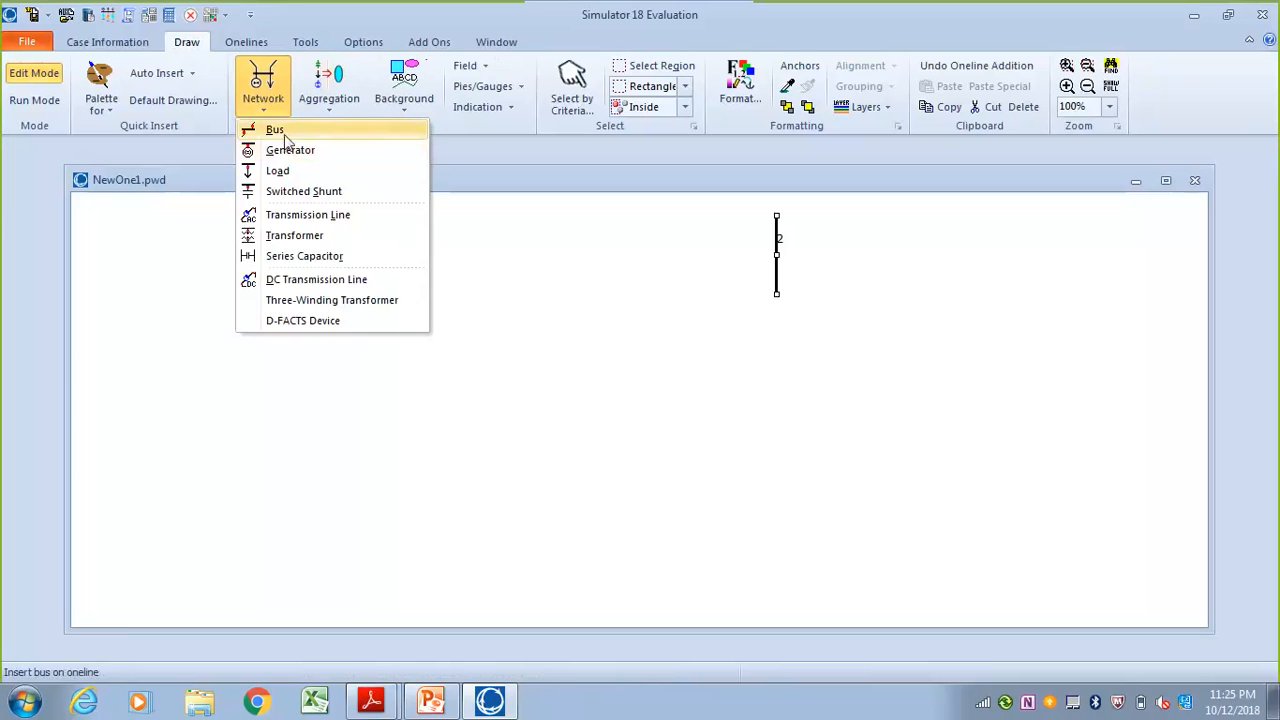
click(285, 140)
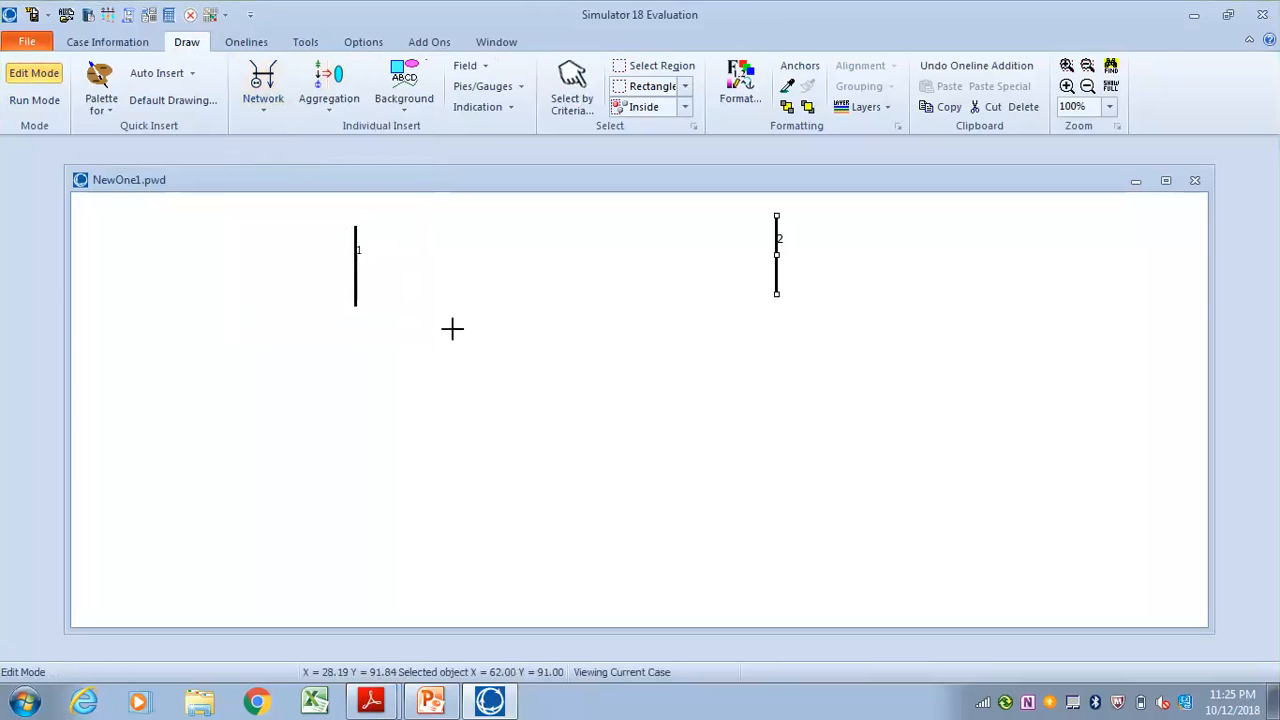
click(468, 472)
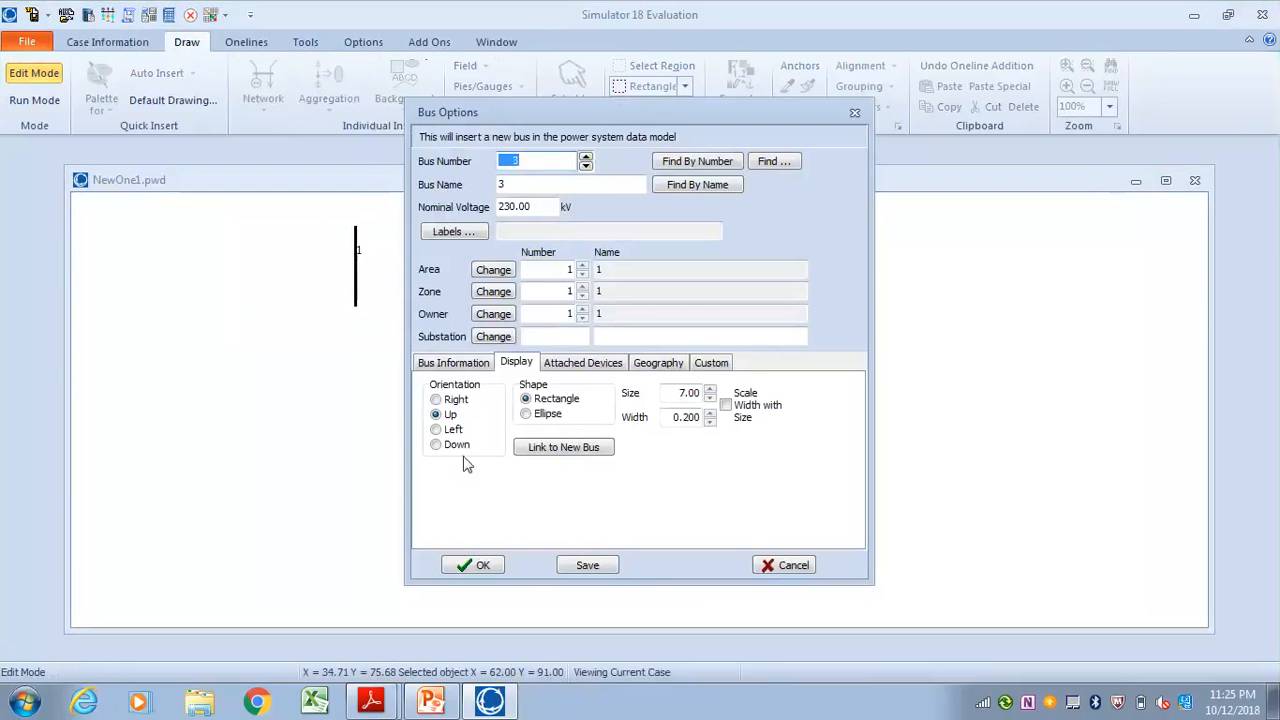
click(452, 401)
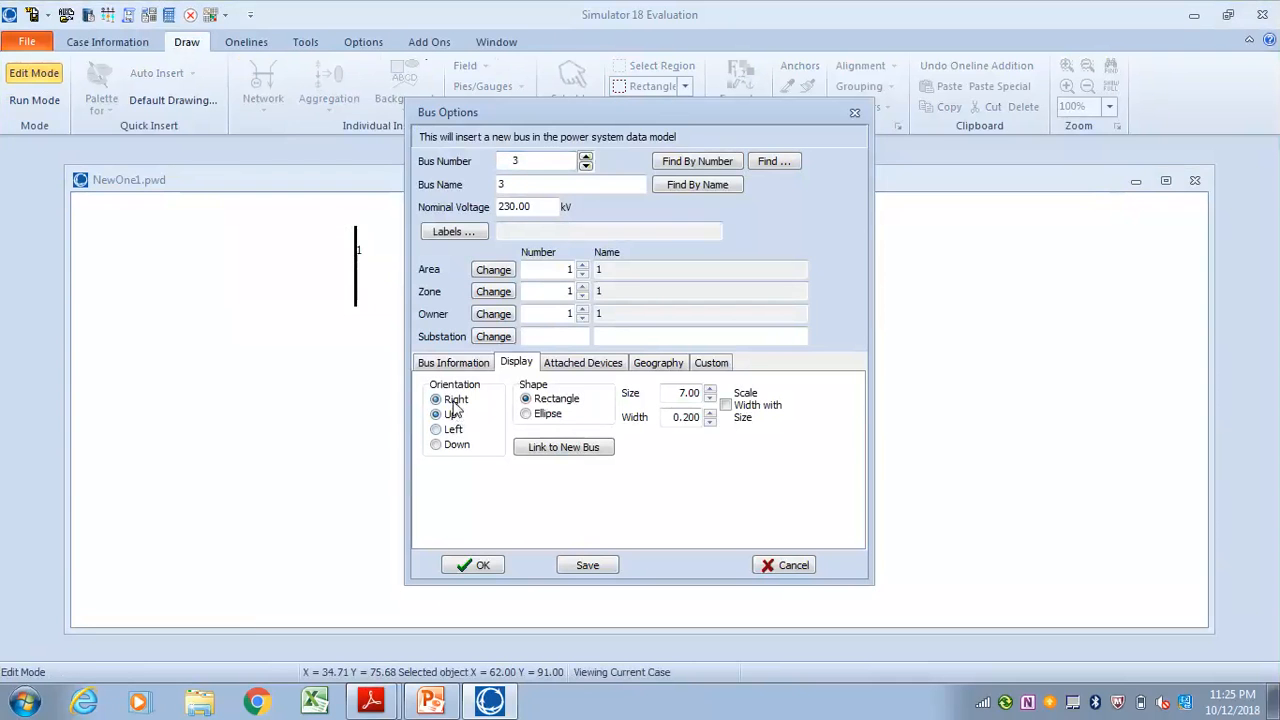
click(484, 566)
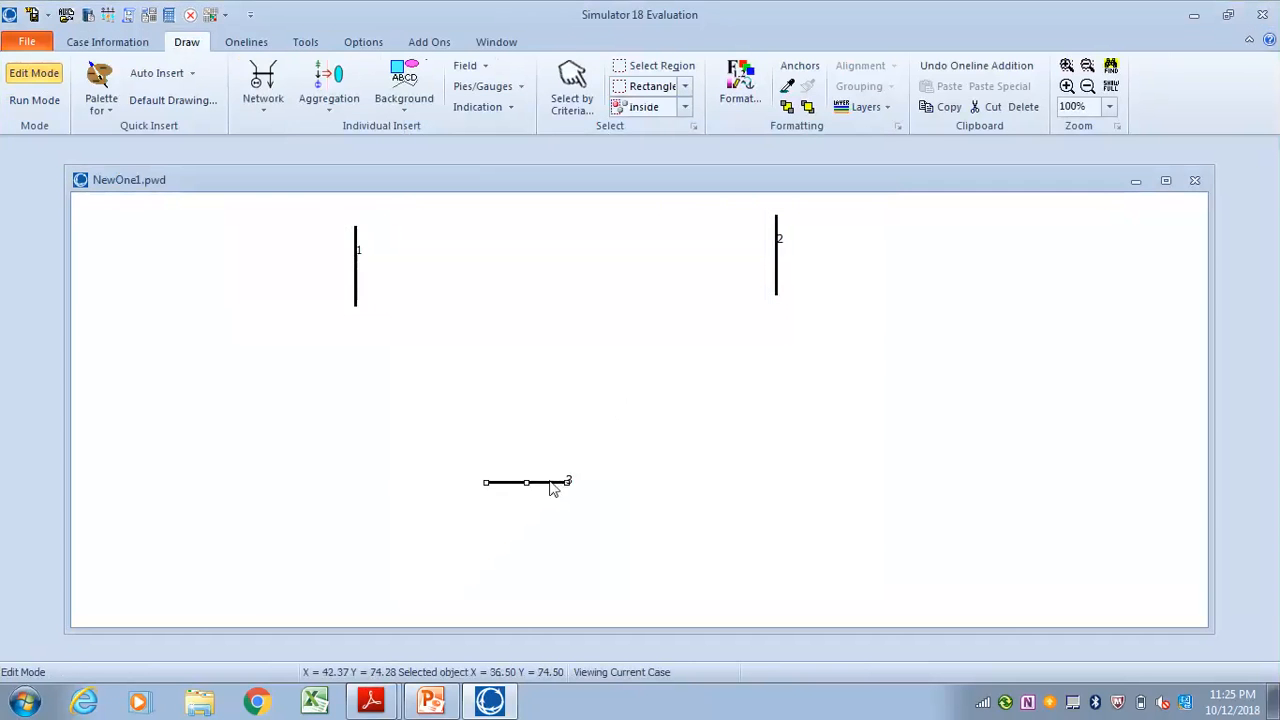
drag(557, 486, 596, 481)
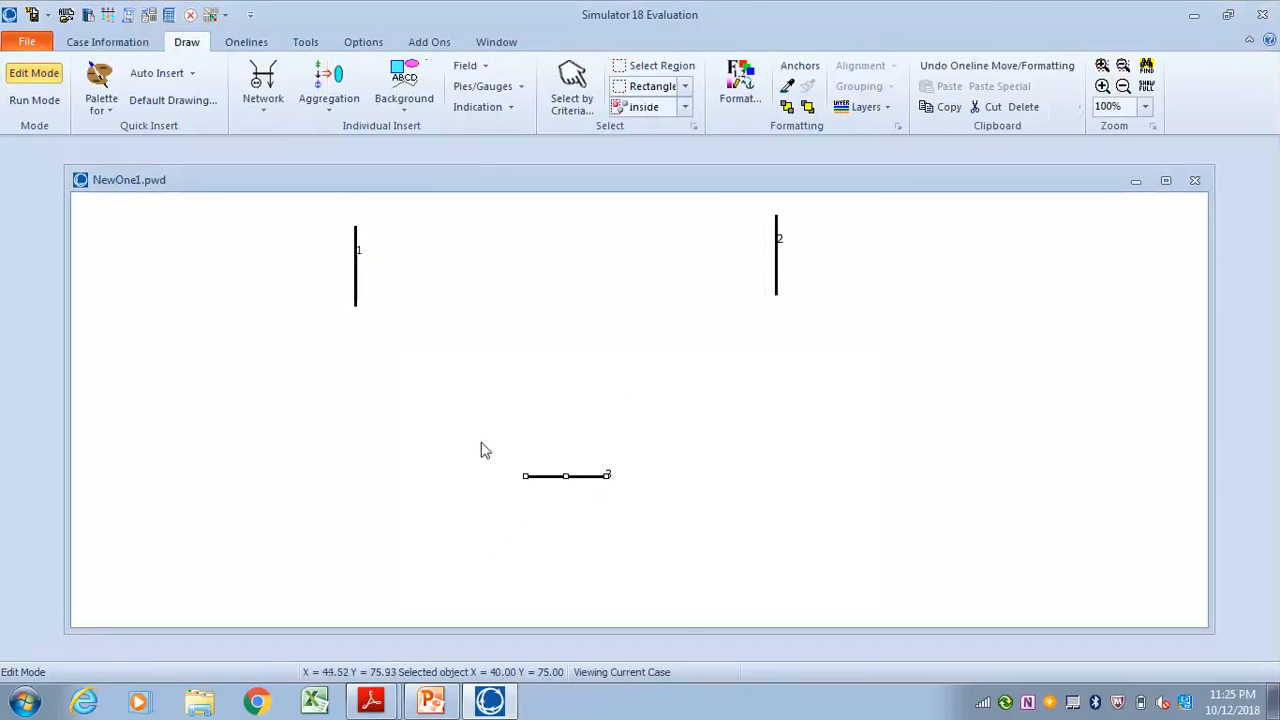
Draw a straight transmission line from bus 1 to bus 2 and set its series reactance to 0.1
click(264, 112)
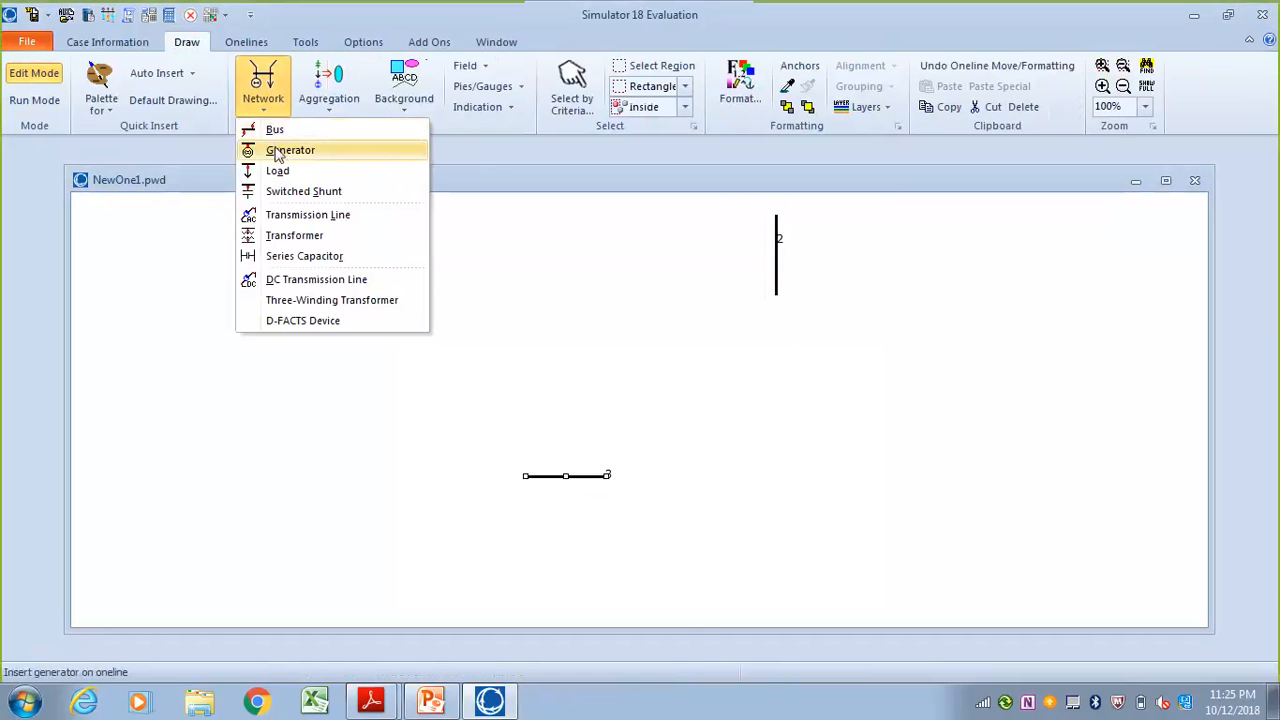
click(290, 216)
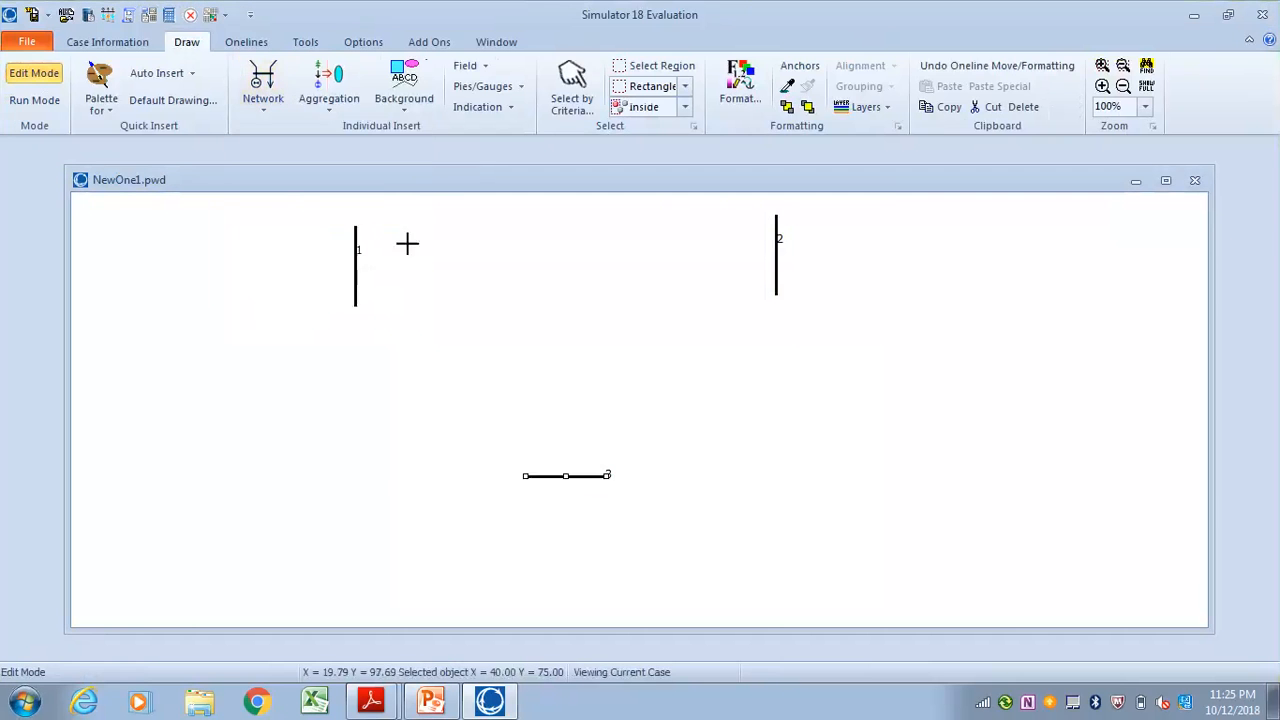
click(355, 236)
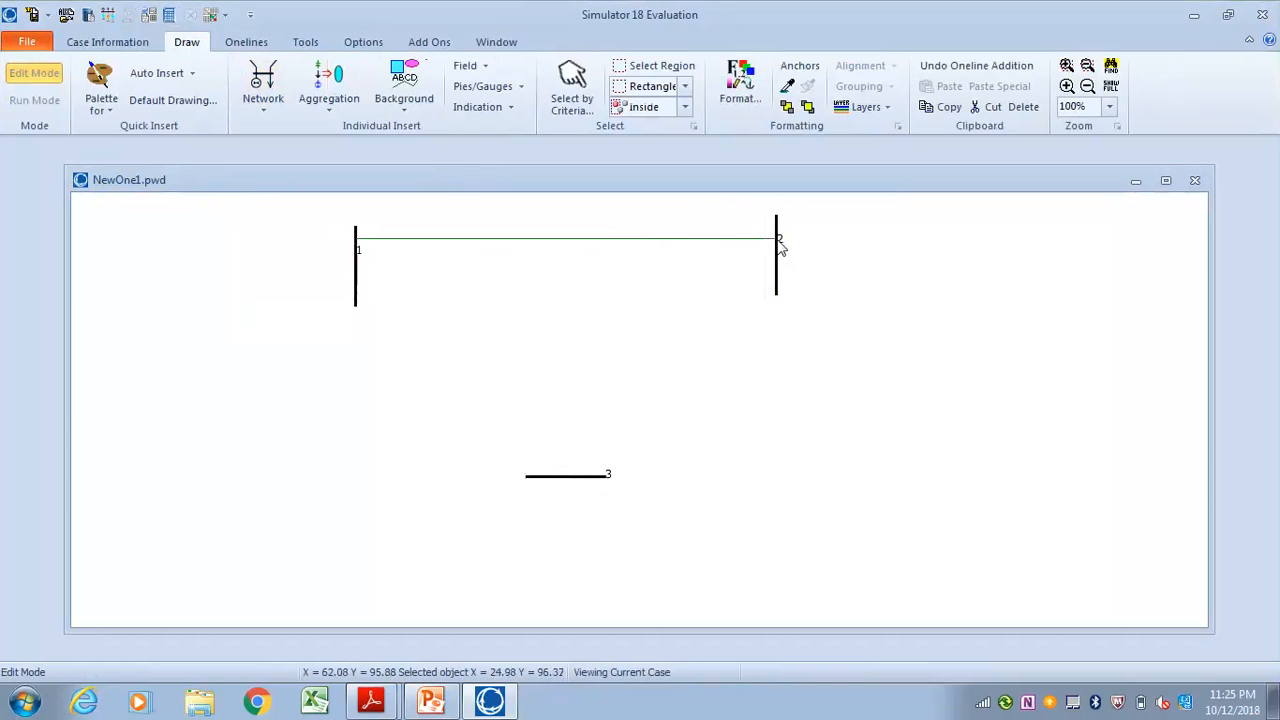
double_click(778, 243)
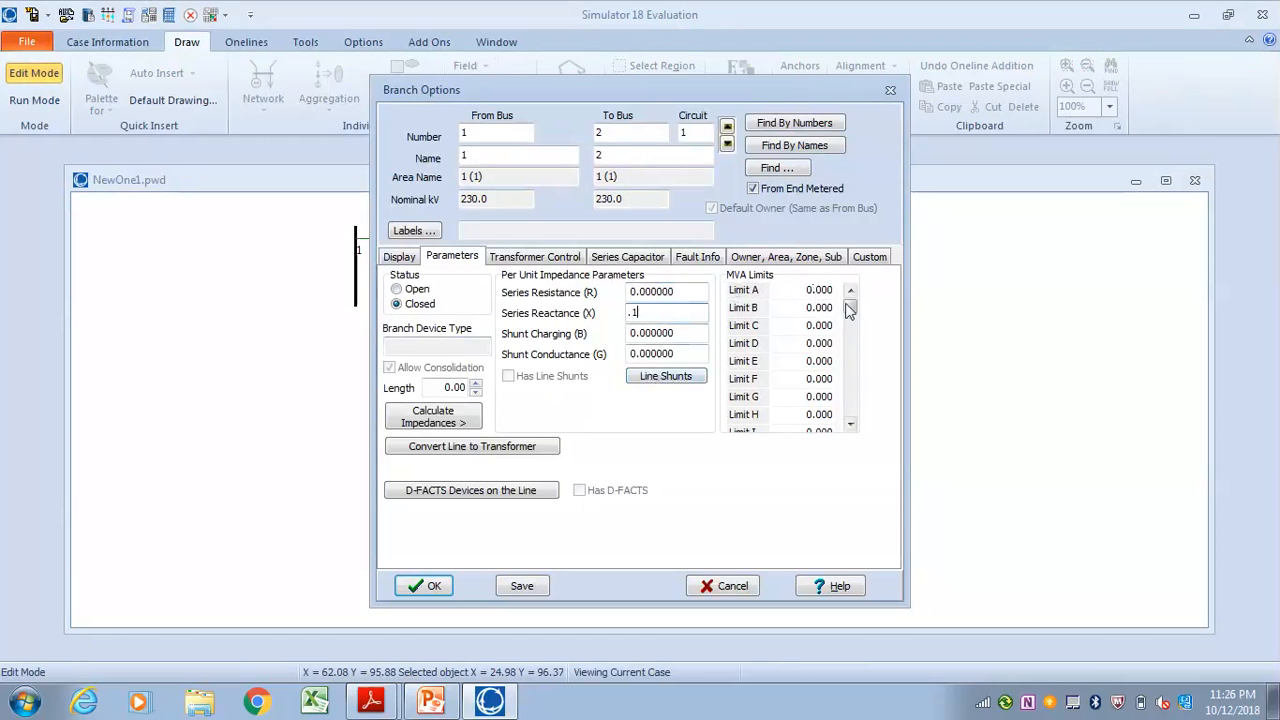
Review the line's MVA limits and its display, transformer, series capacitor, fault, ownership and custom settings, and accept the branch
mouse_move(849, 308)
mouse_down()
mouse_move(851, 421)
mouse_move(849, 306)
mouse_up()
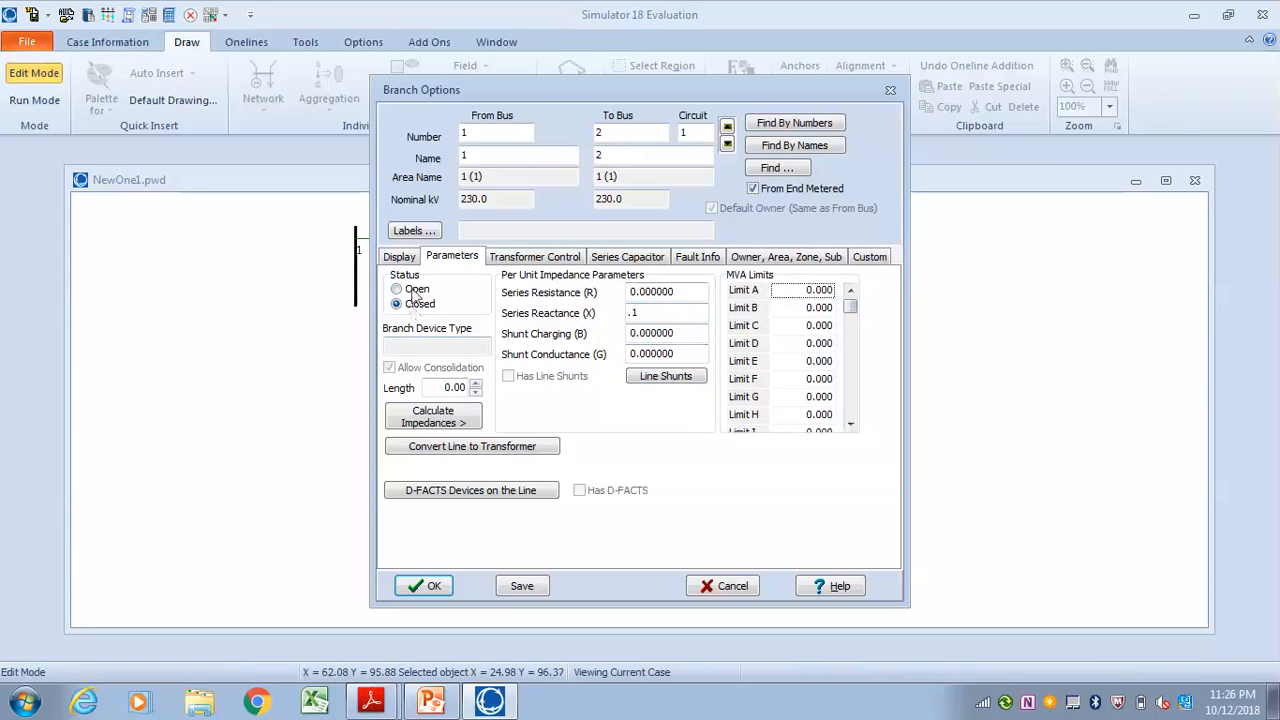
click(399, 256)
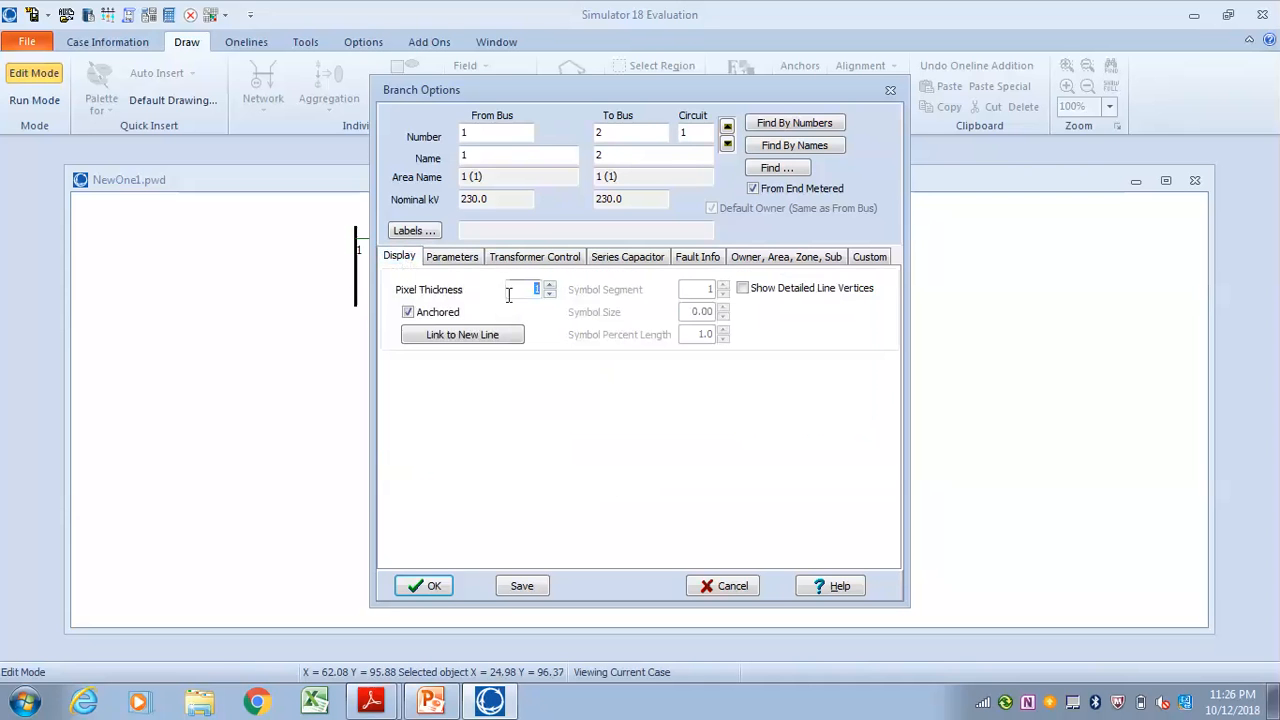
click(446, 262)
click(537, 260)
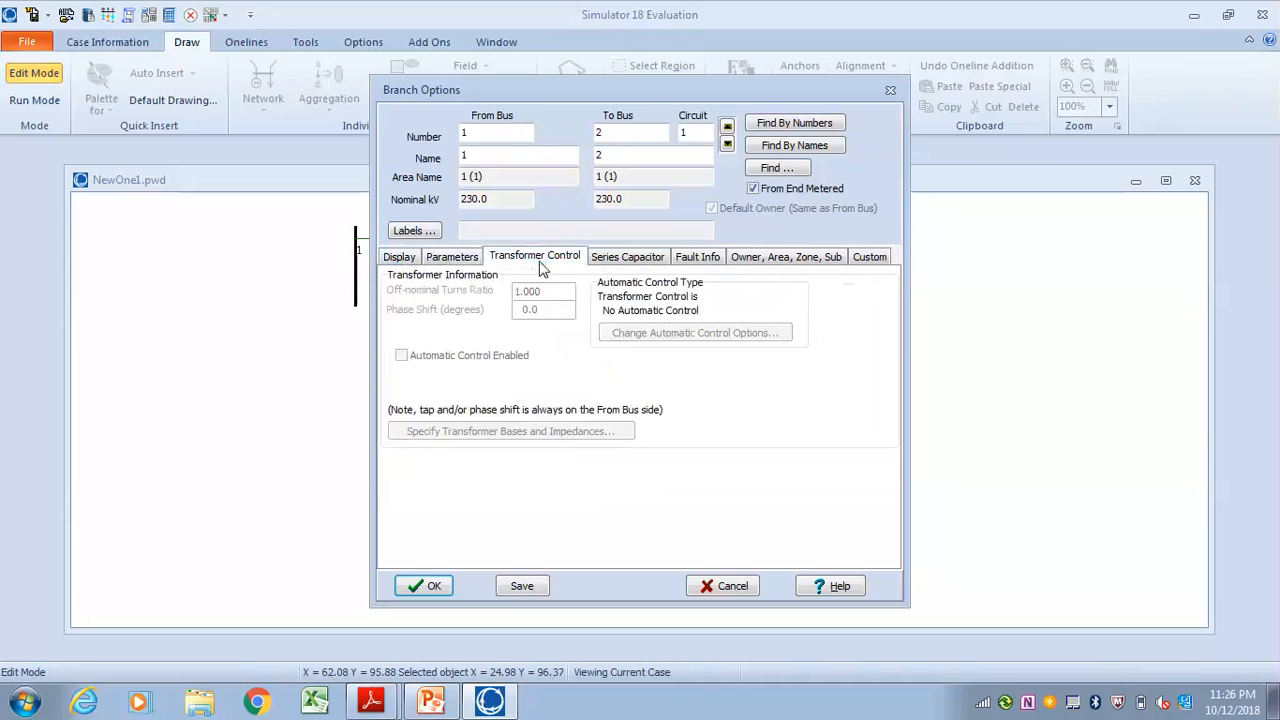
click(614, 262)
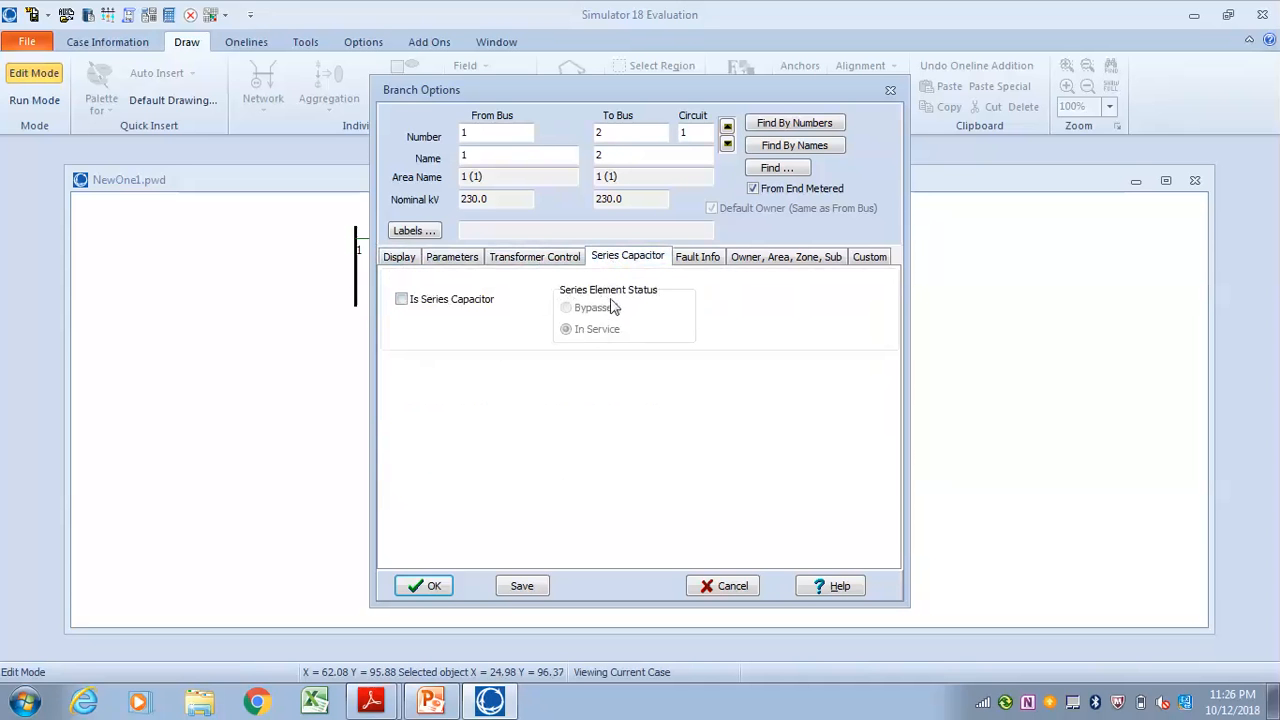
click(699, 257)
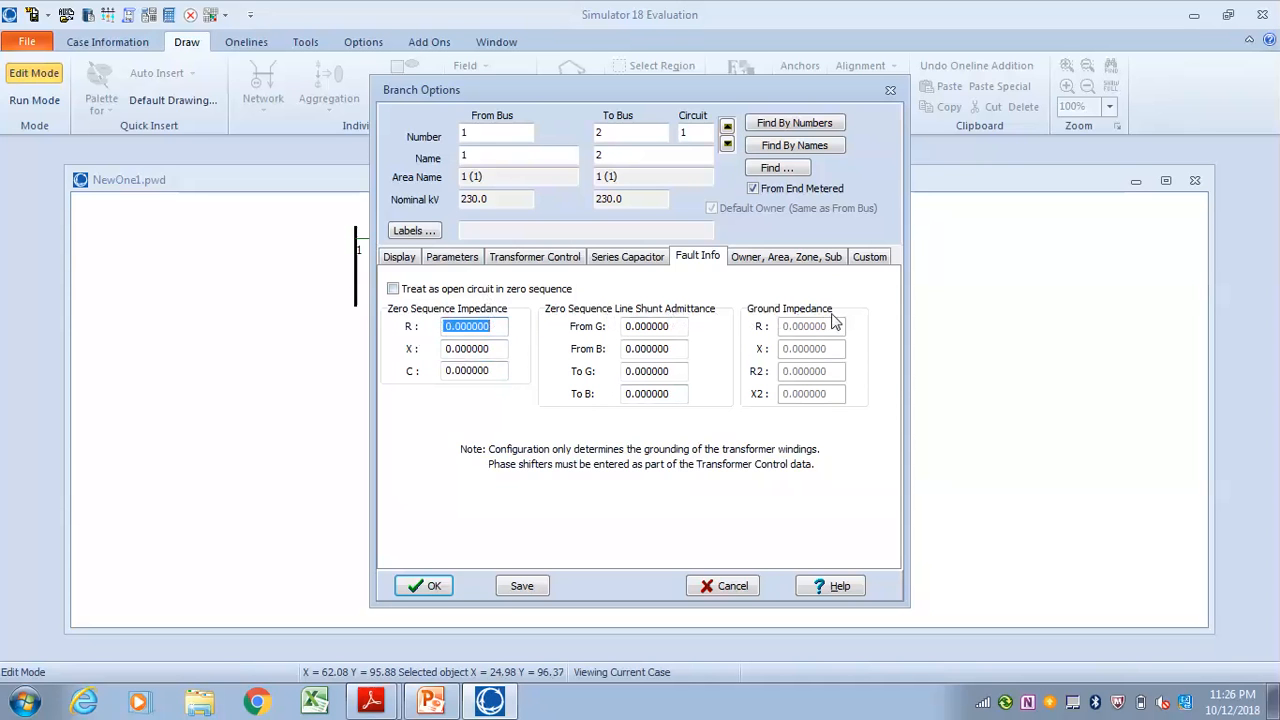
click(781, 259)
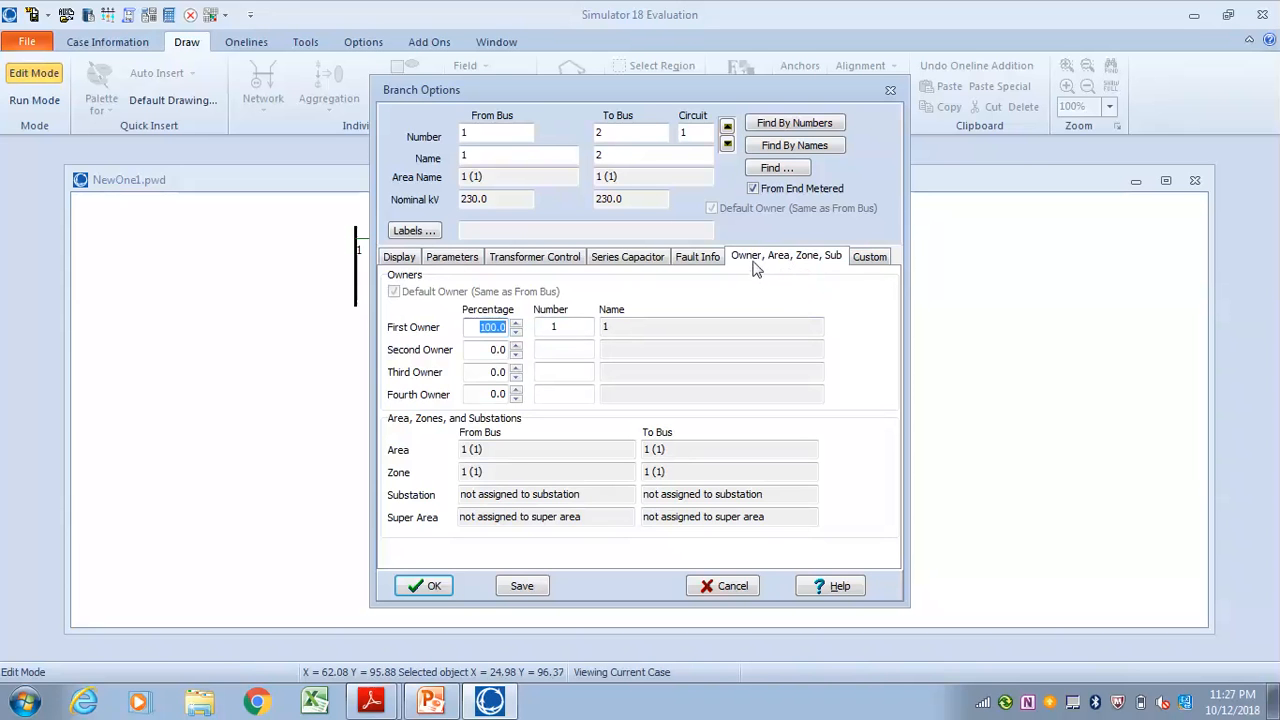
click(880, 264)
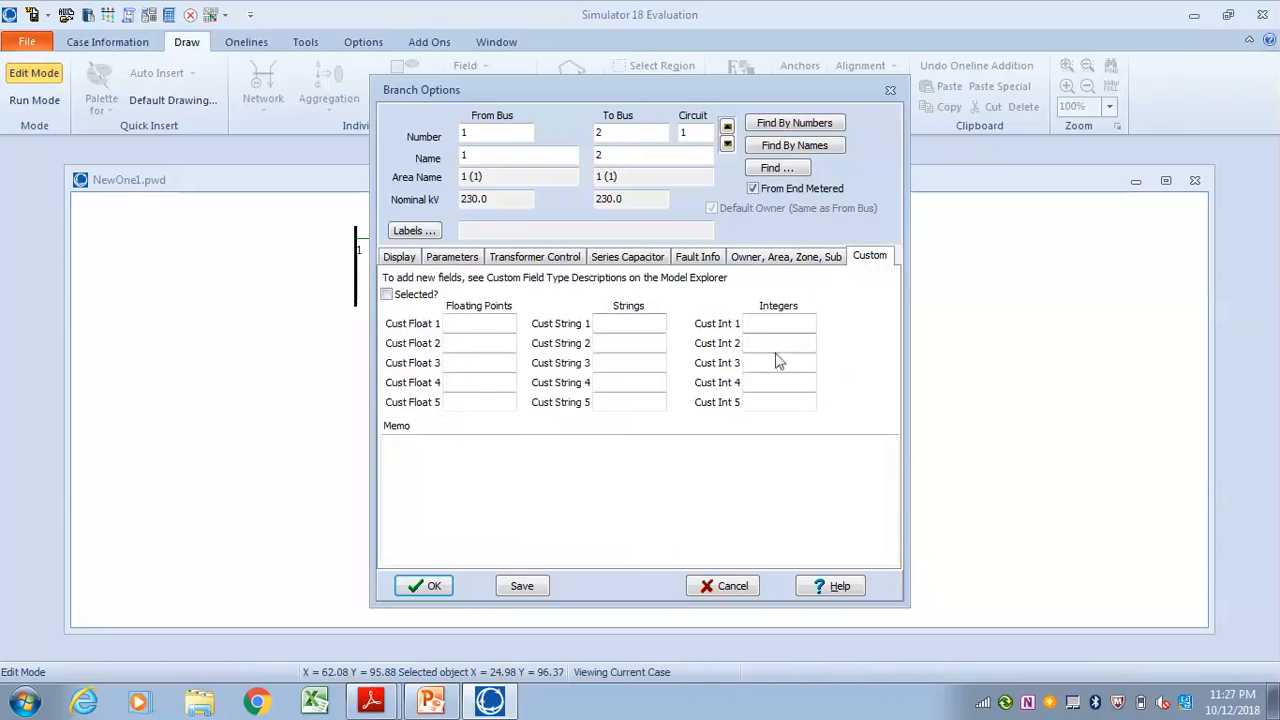
click(455, 259)
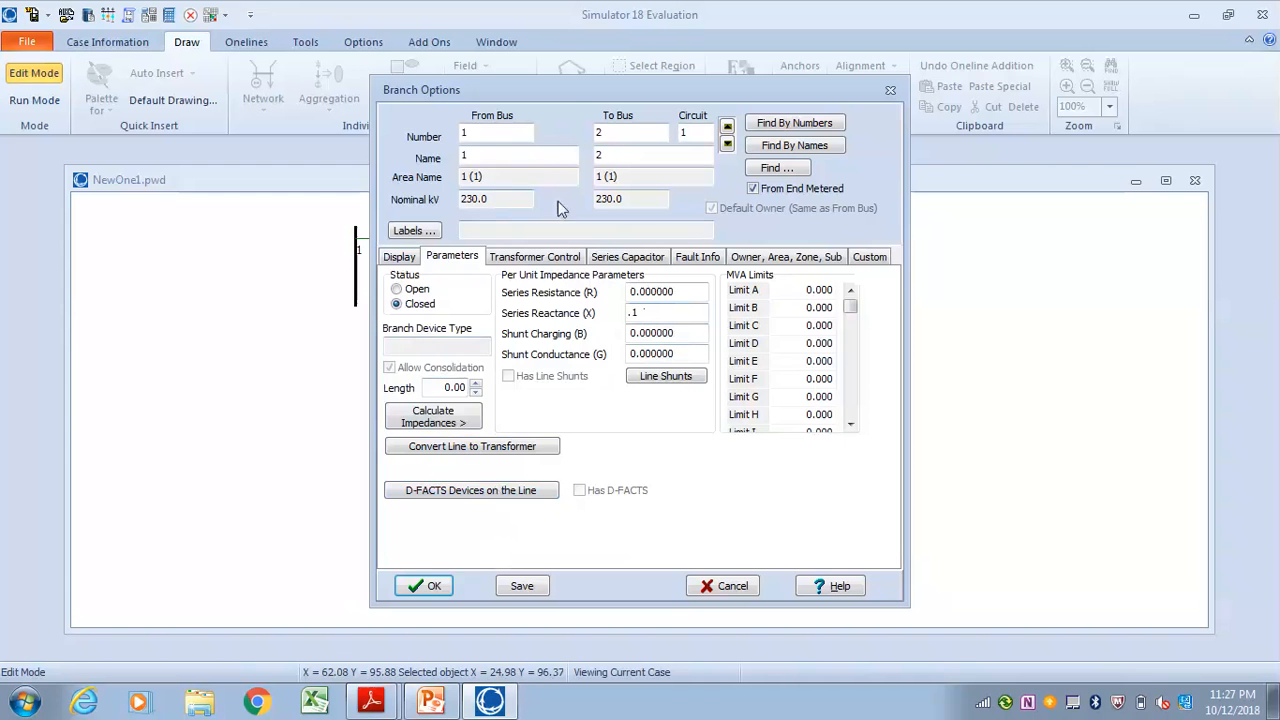
click(431, 584)
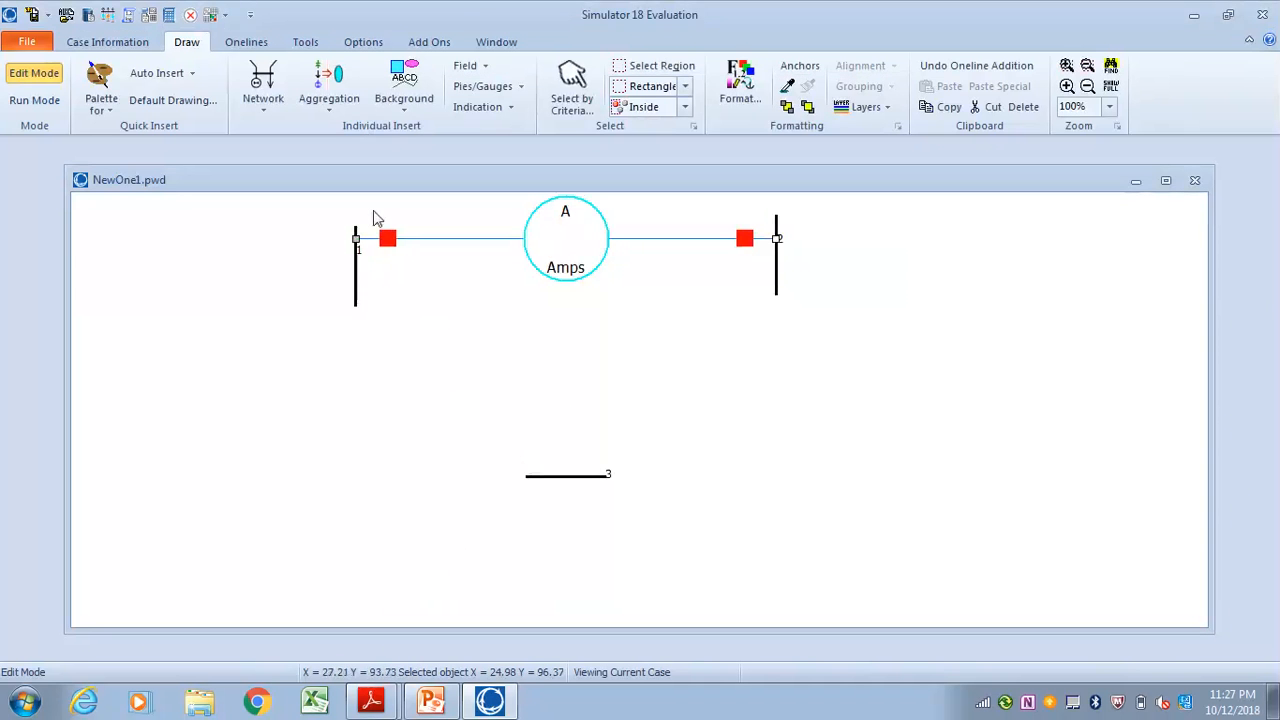
Draw a transmission line with two bends from the lower part of bus 1 to bus 3, with series reactance 0.1
click(264, 112)
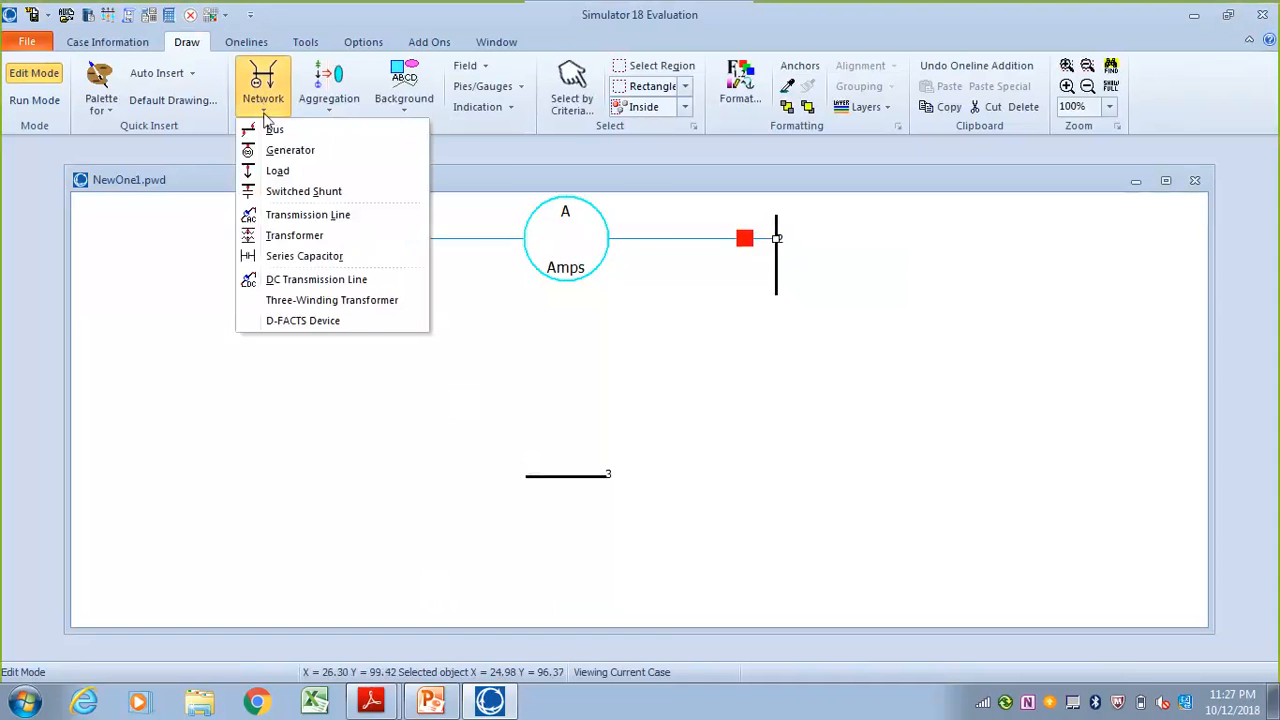
click(290, 214)
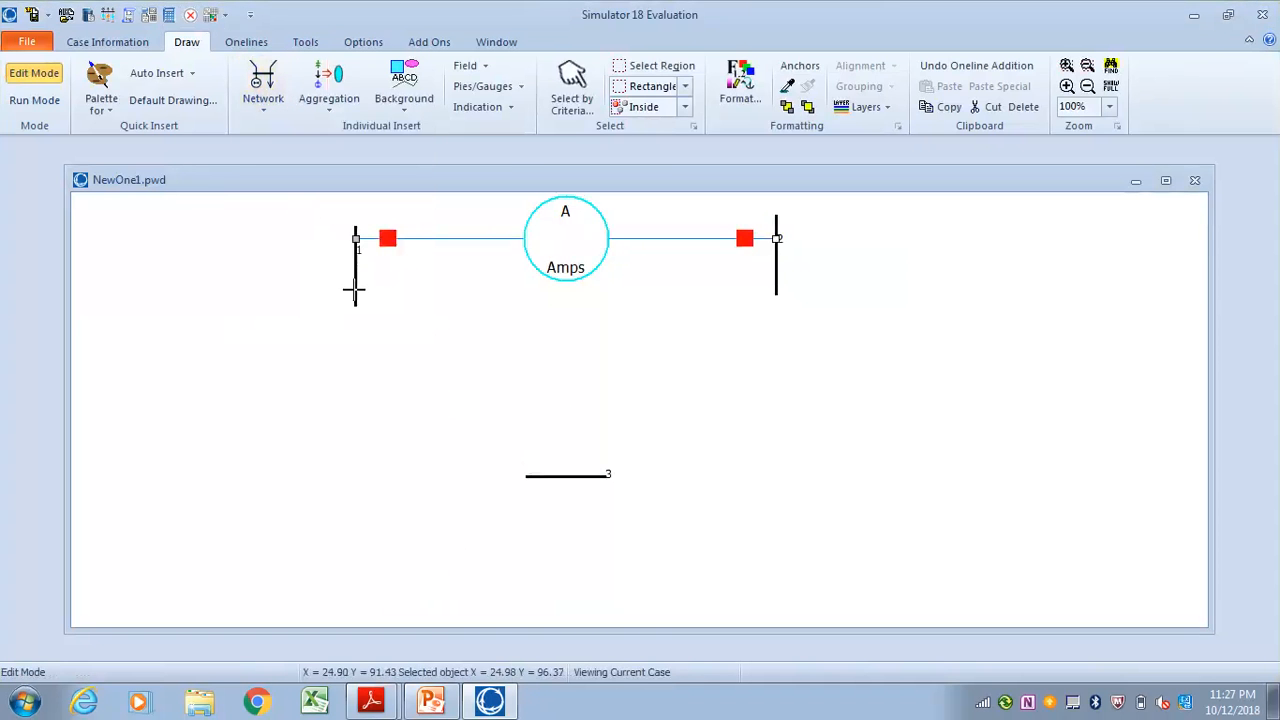
click(356, 289)
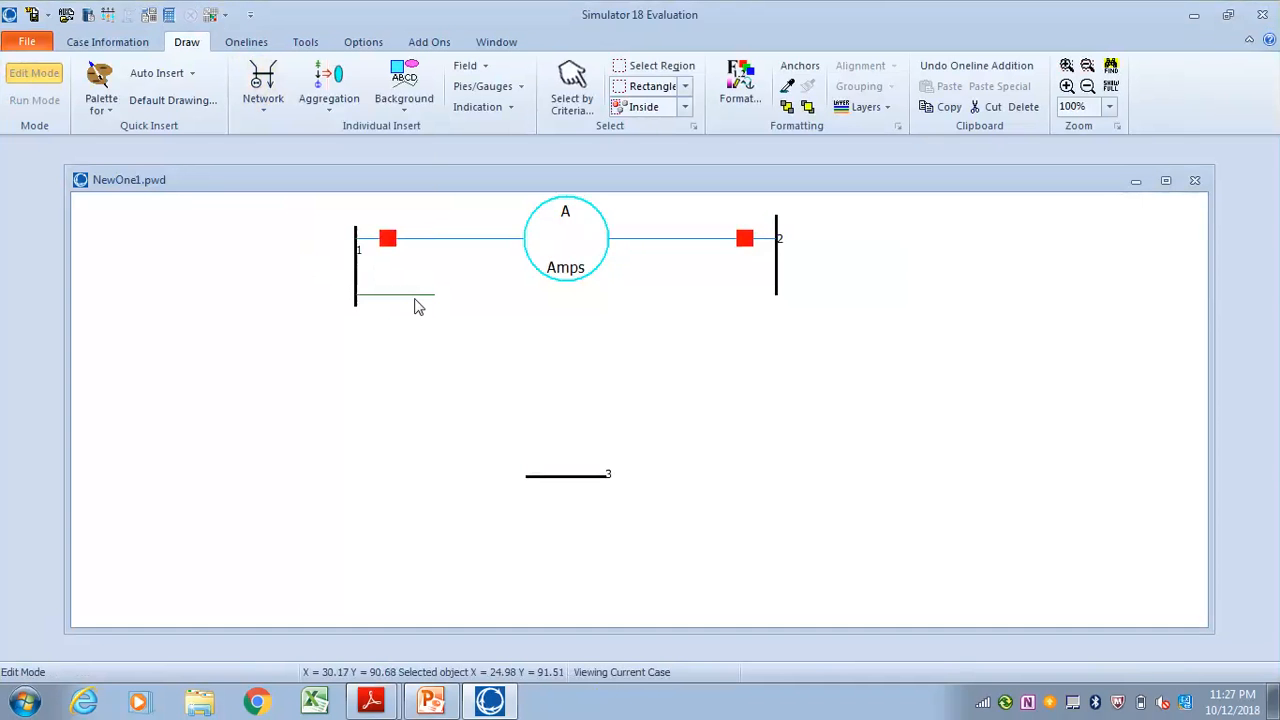
click(414, 296)
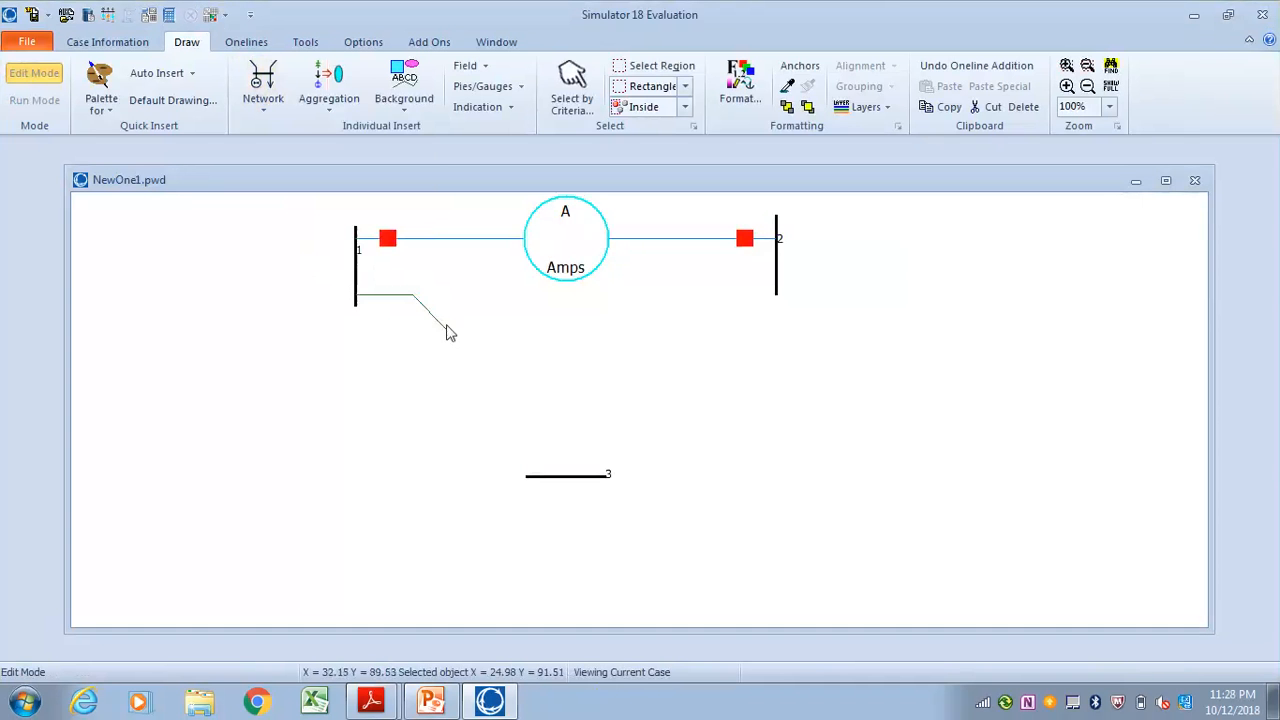
click(537, 419)
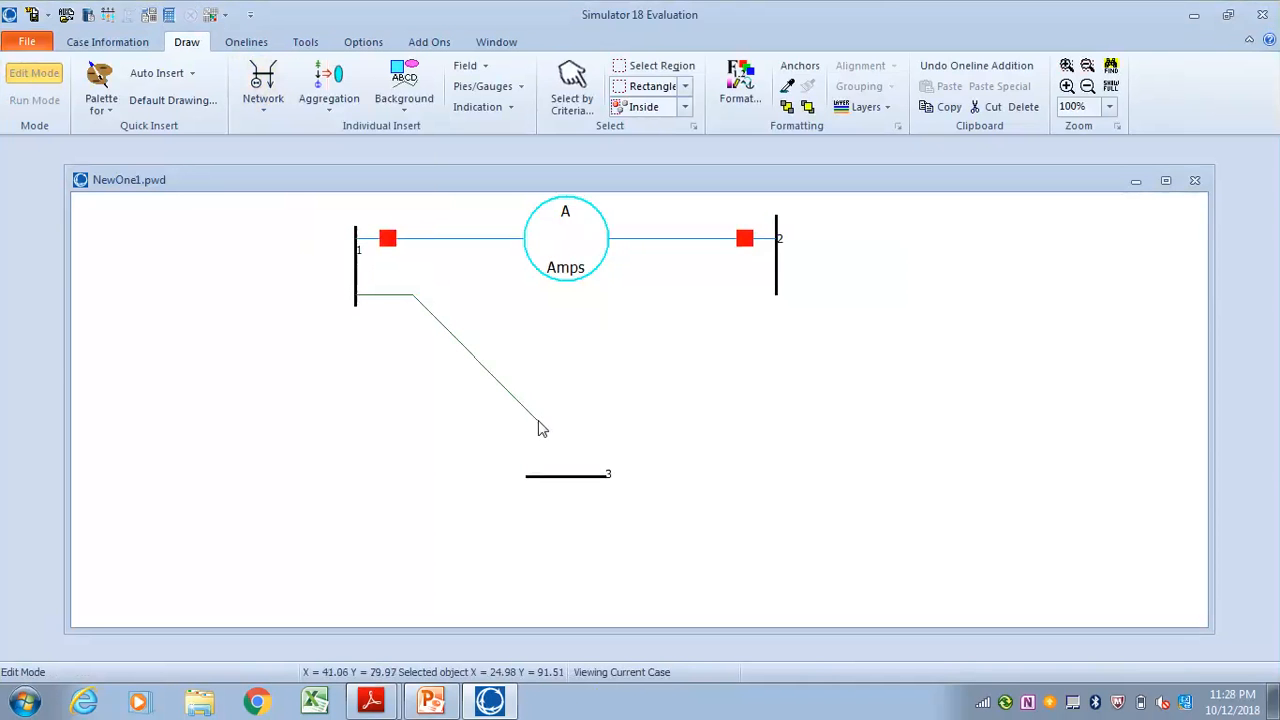
double_click(537, 478)
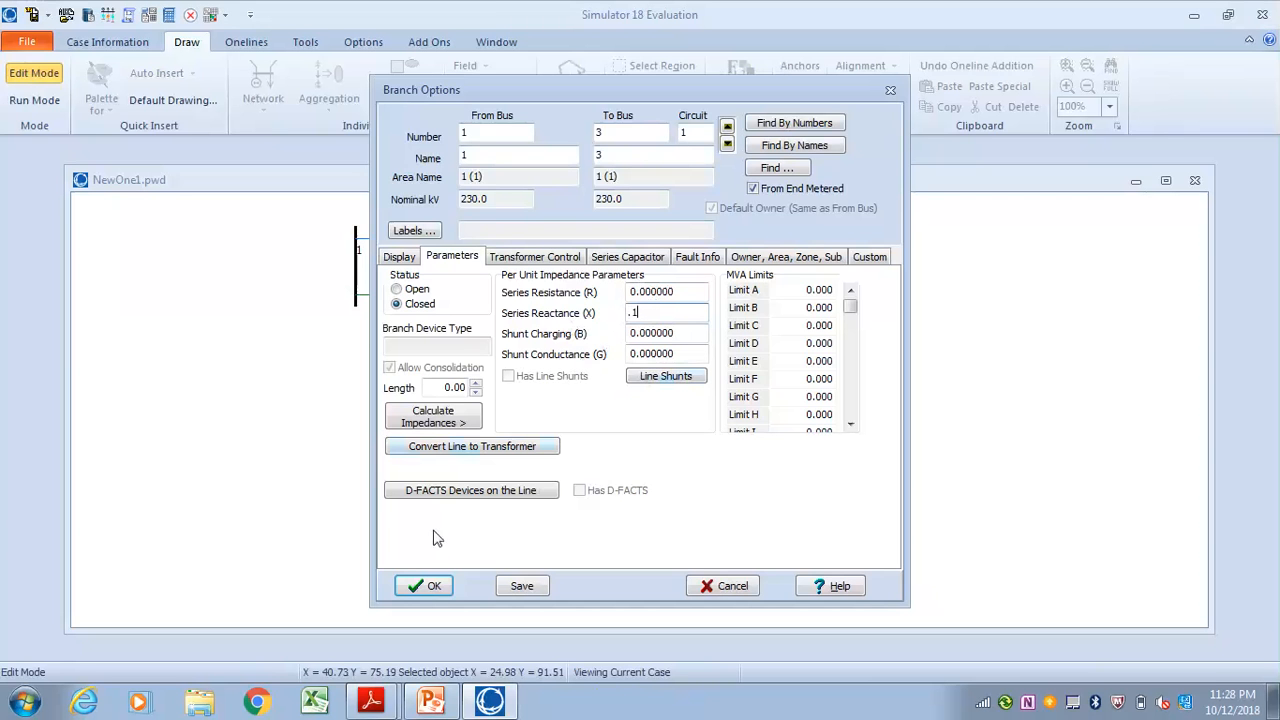
click(425, 586)
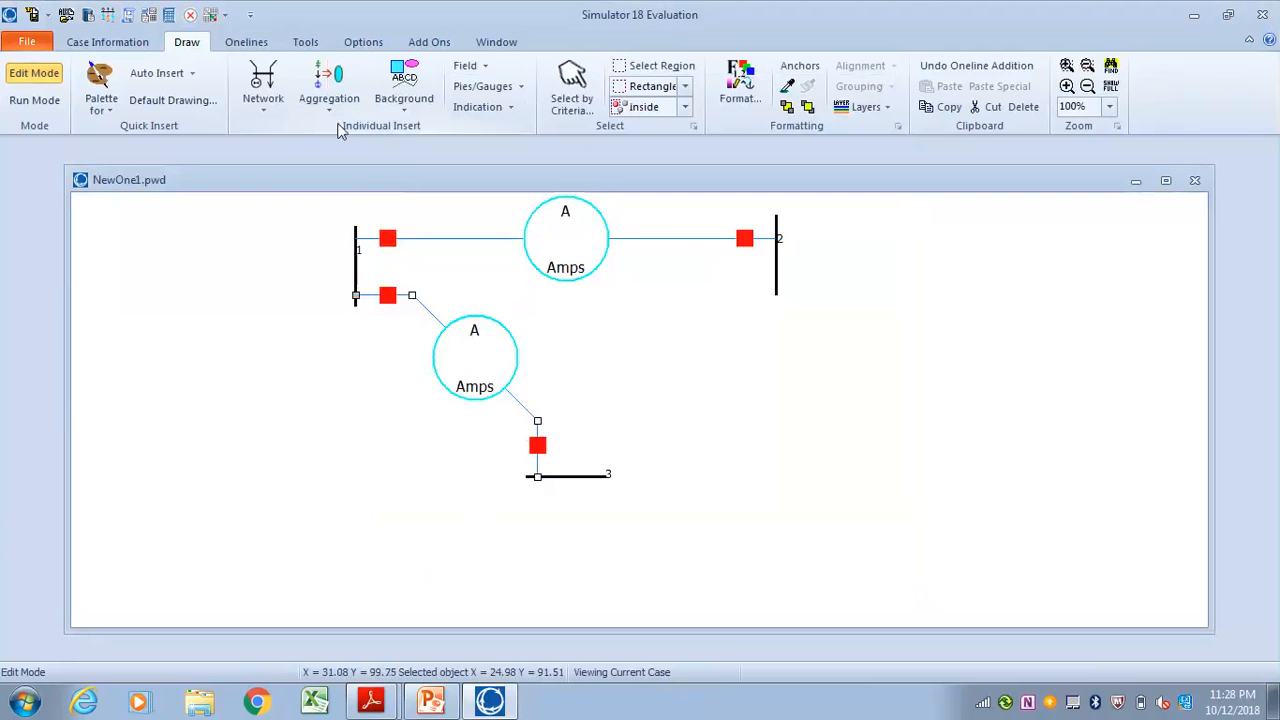
click(263, 85)
click(290, 218)
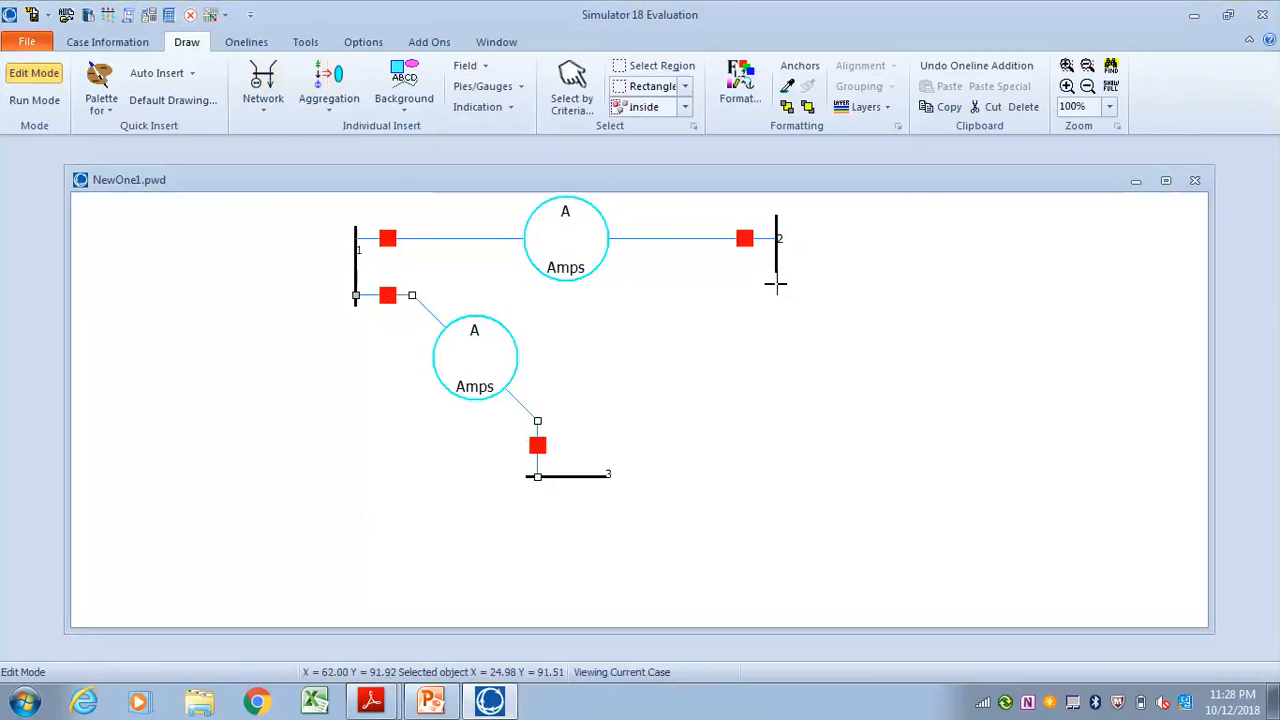
click(776, 285)
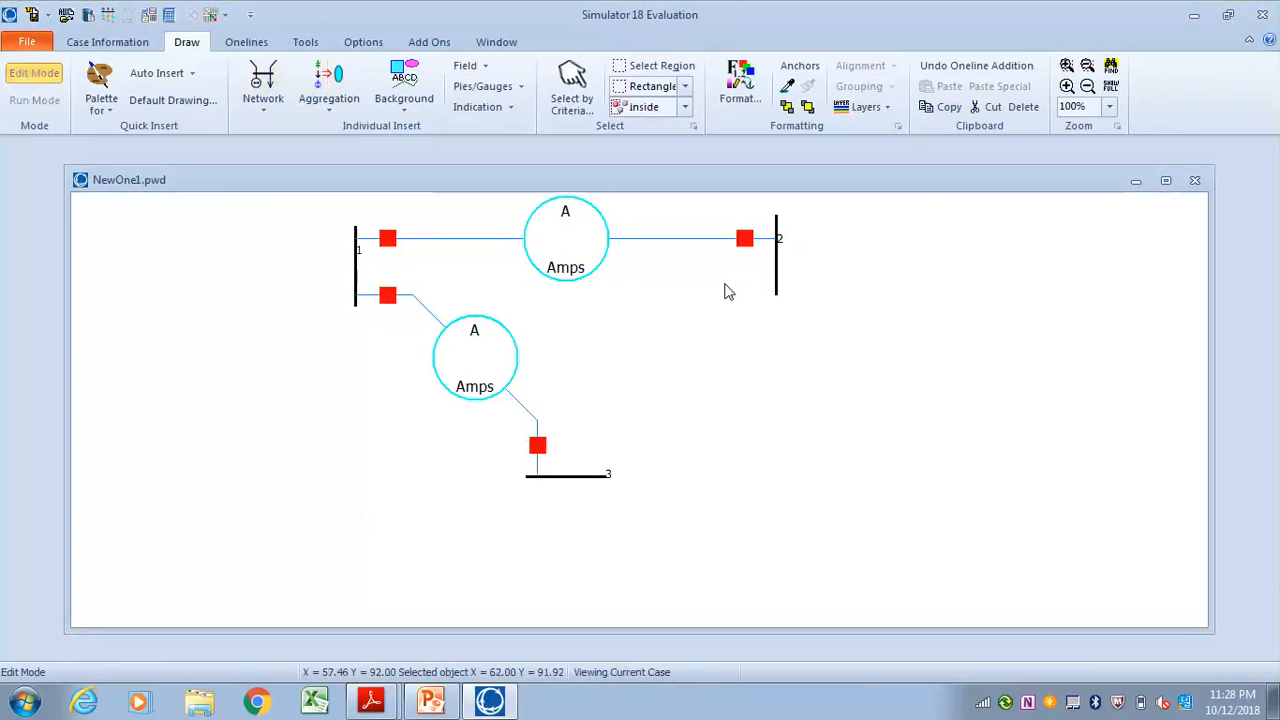
click(726, 289)
click(778, 288)
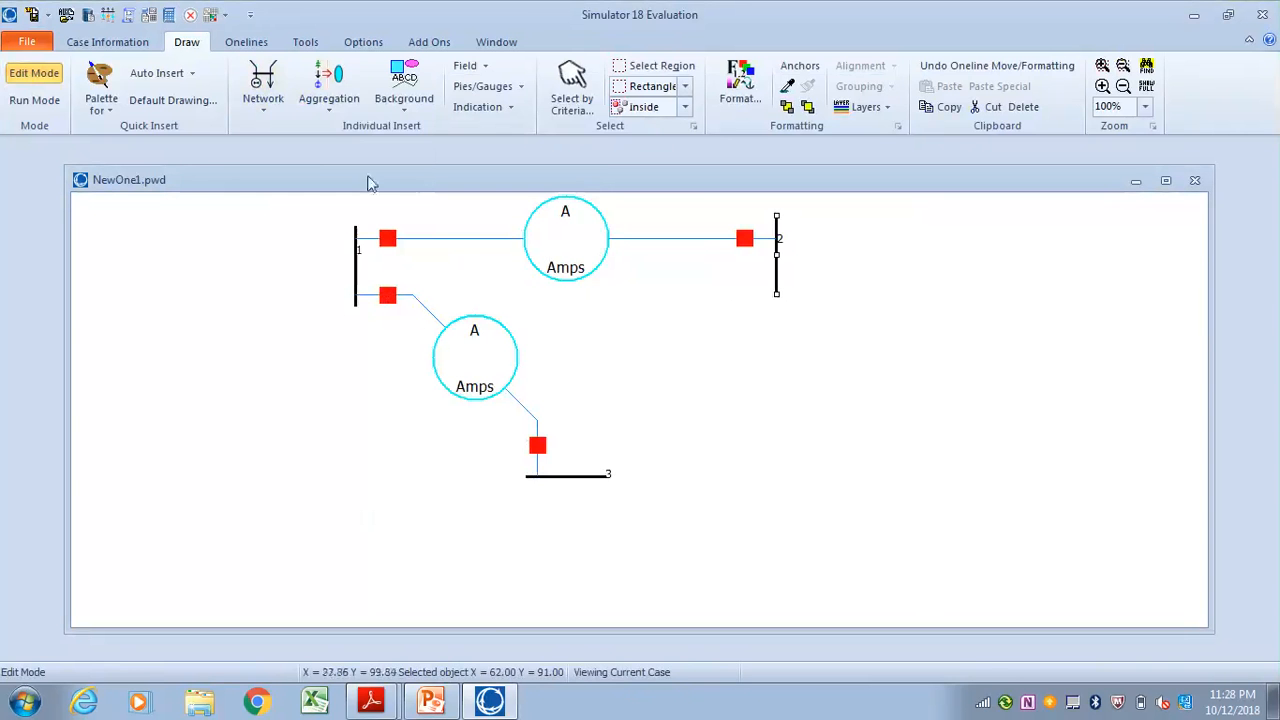
Draw a transmission line with two bends from the lower part of bus 2 to bus 3, with series reactance 0.1
click(262, 98)
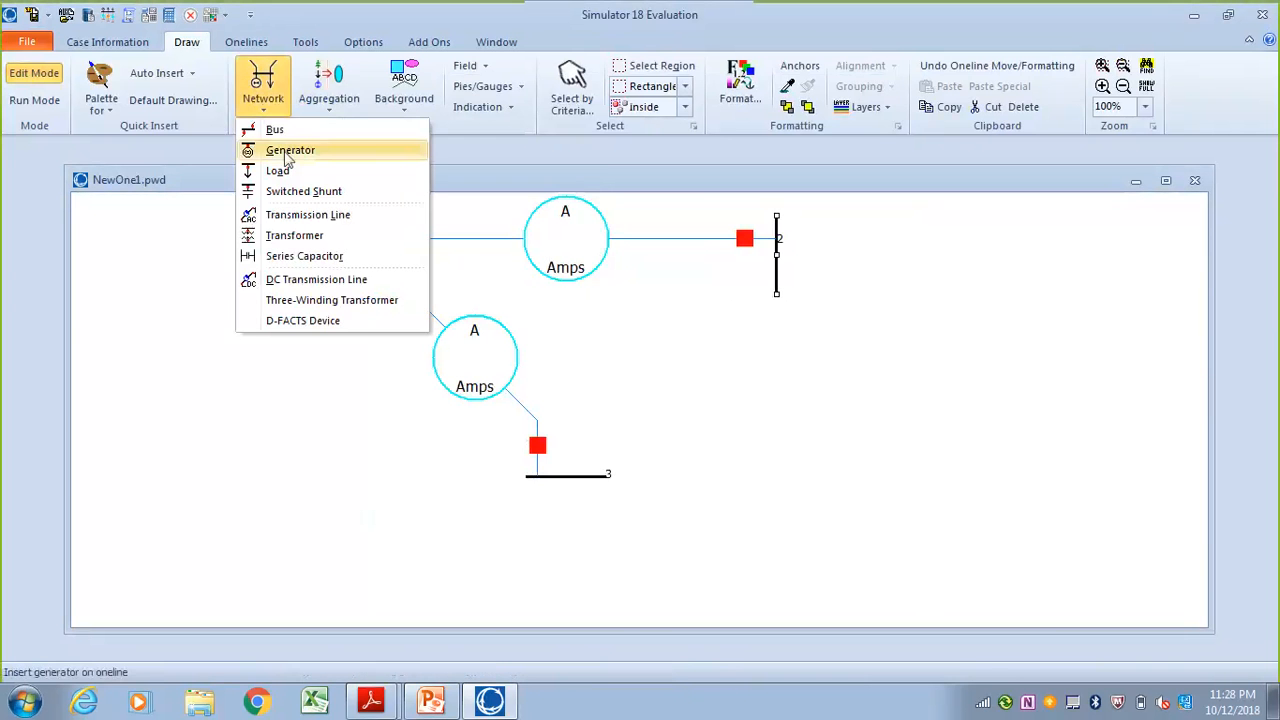
click(300, 214)
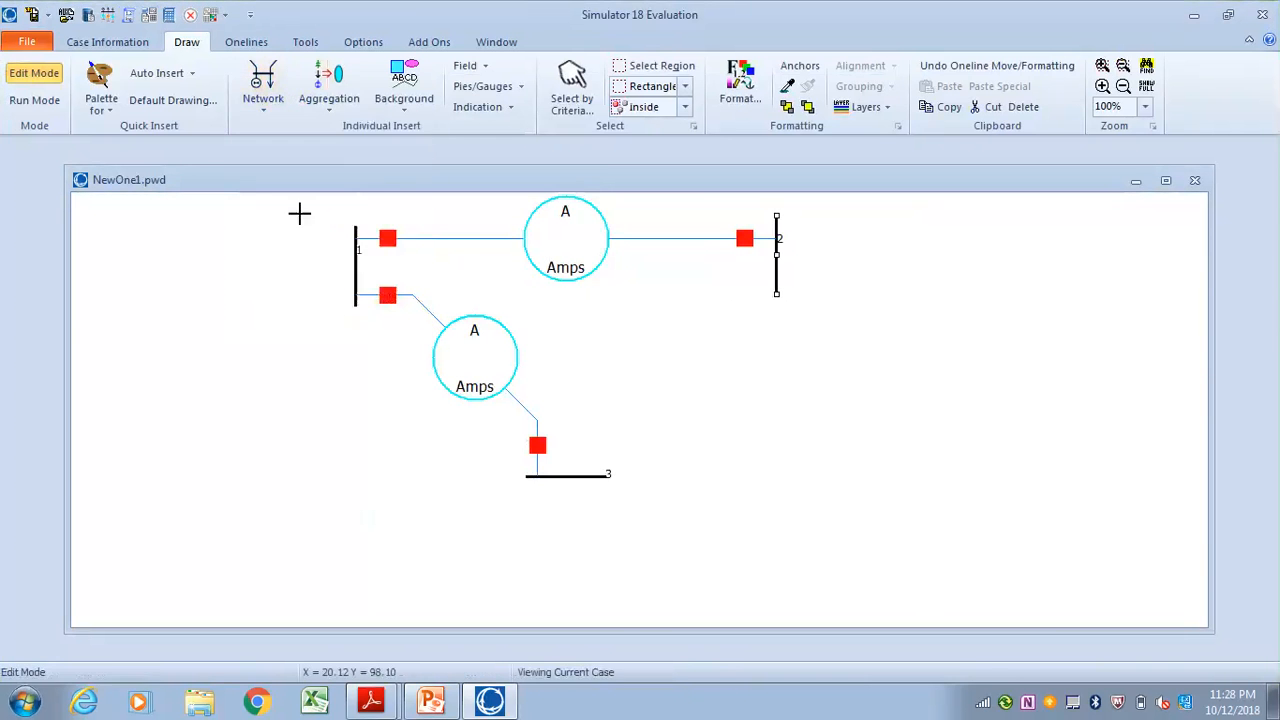
click(777, 285)
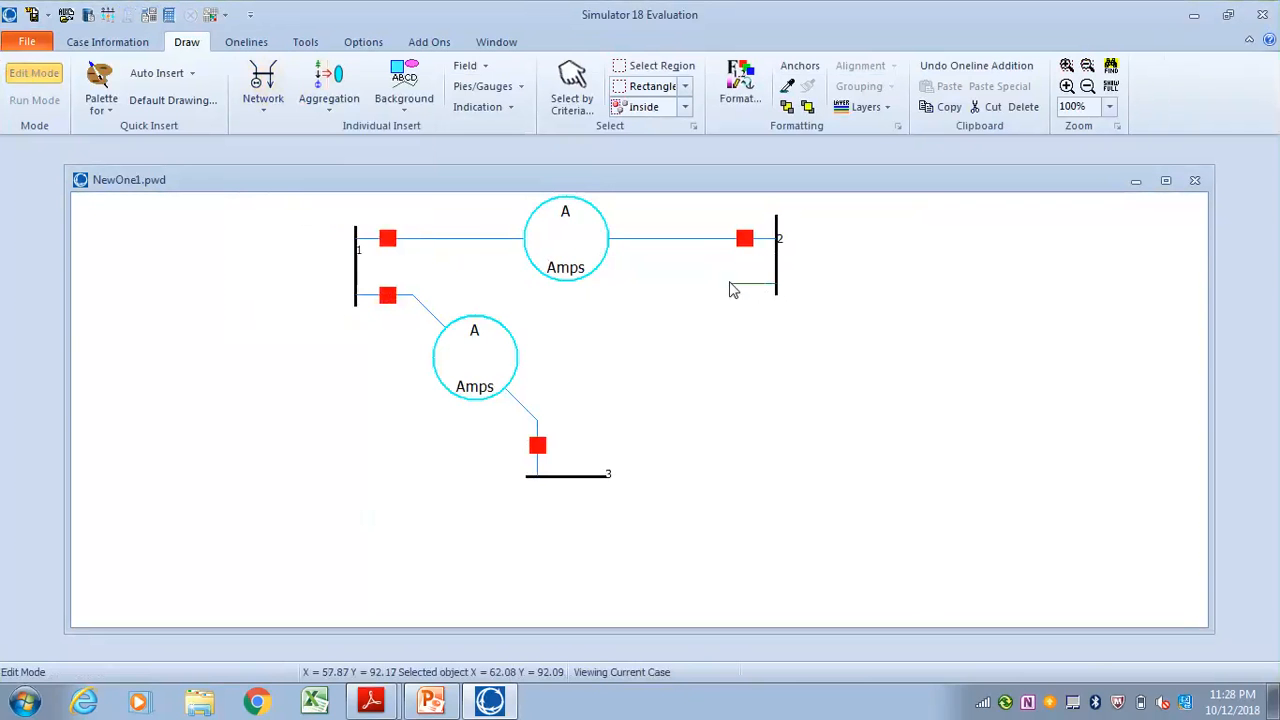
click(732, 288)
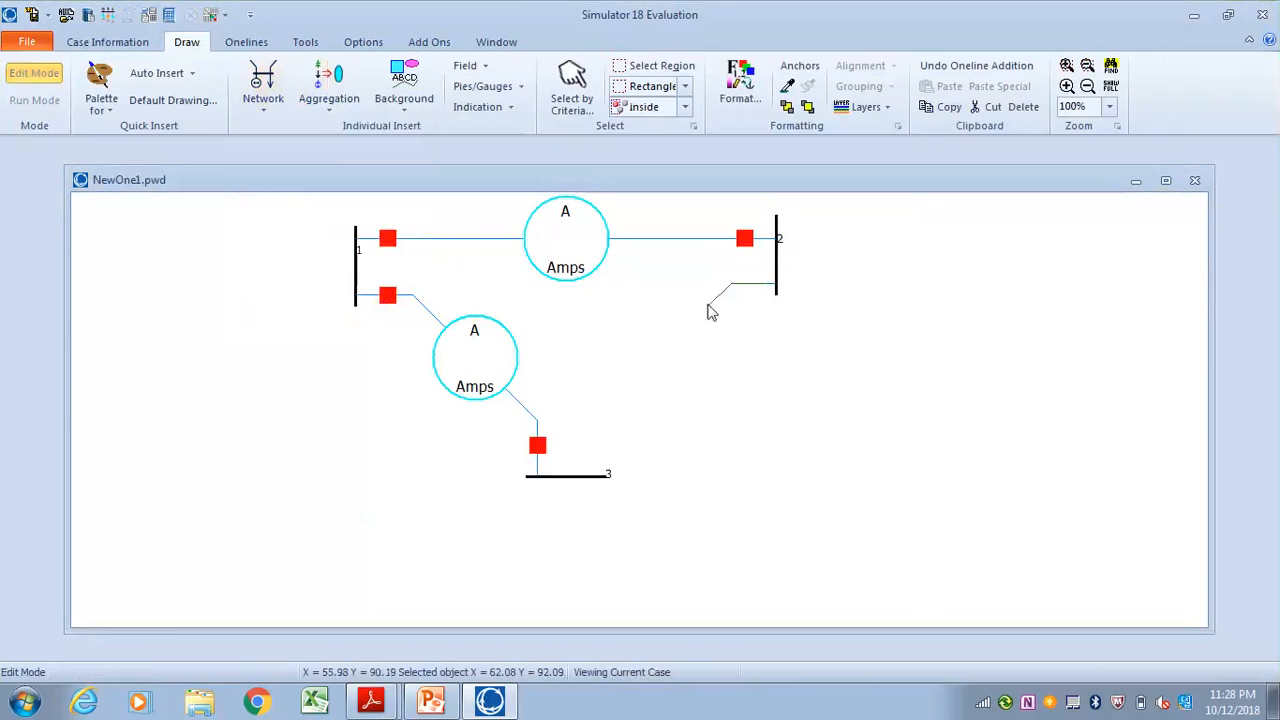
click(593, 424)
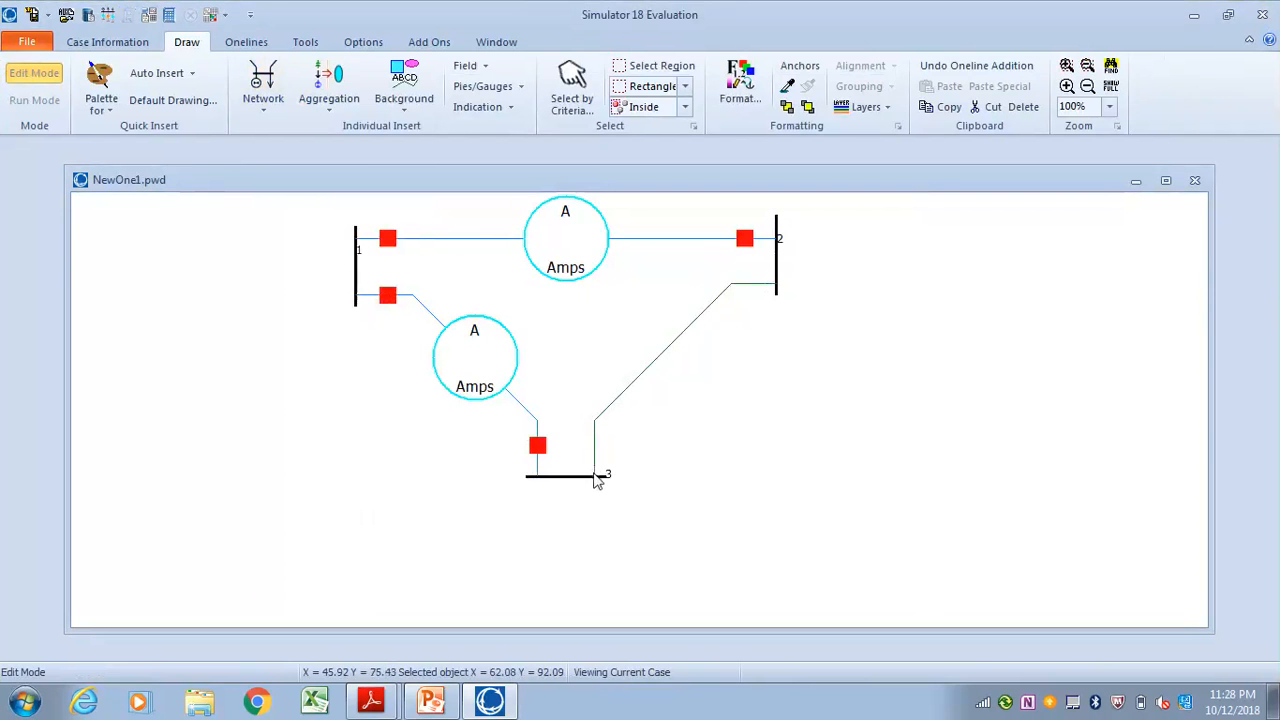
double_click(596, 478)
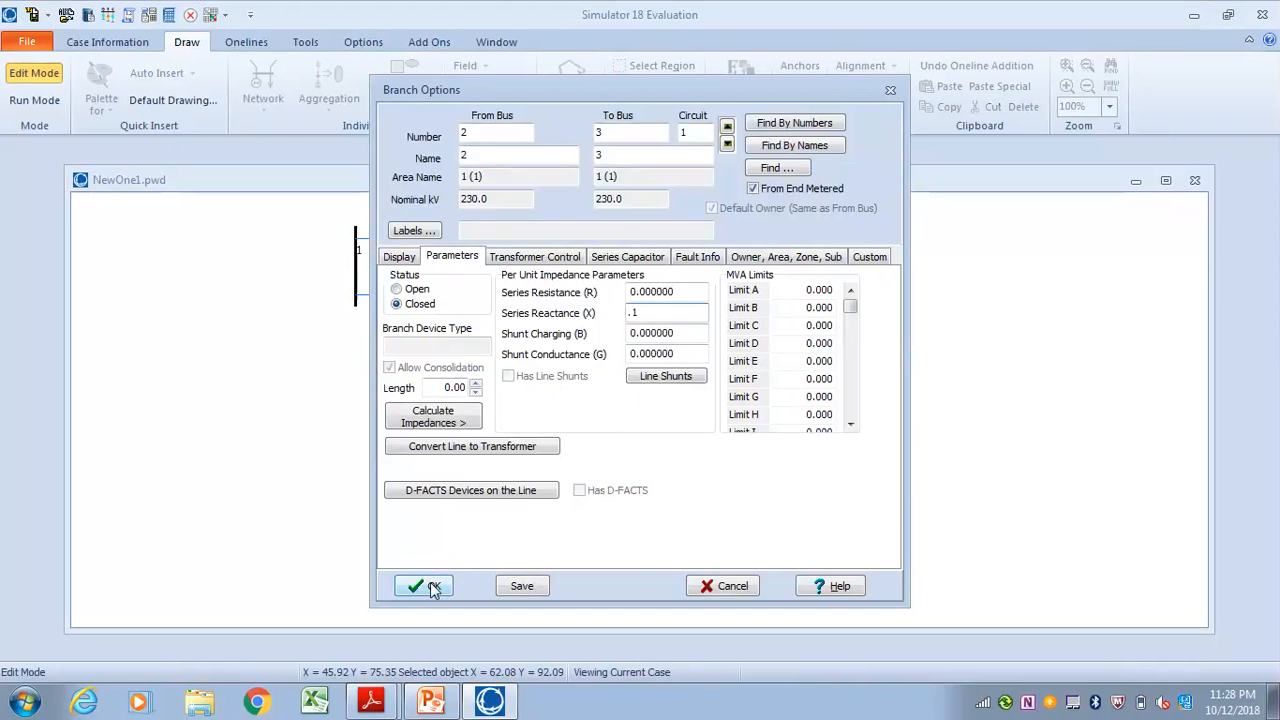
click(432, 588)
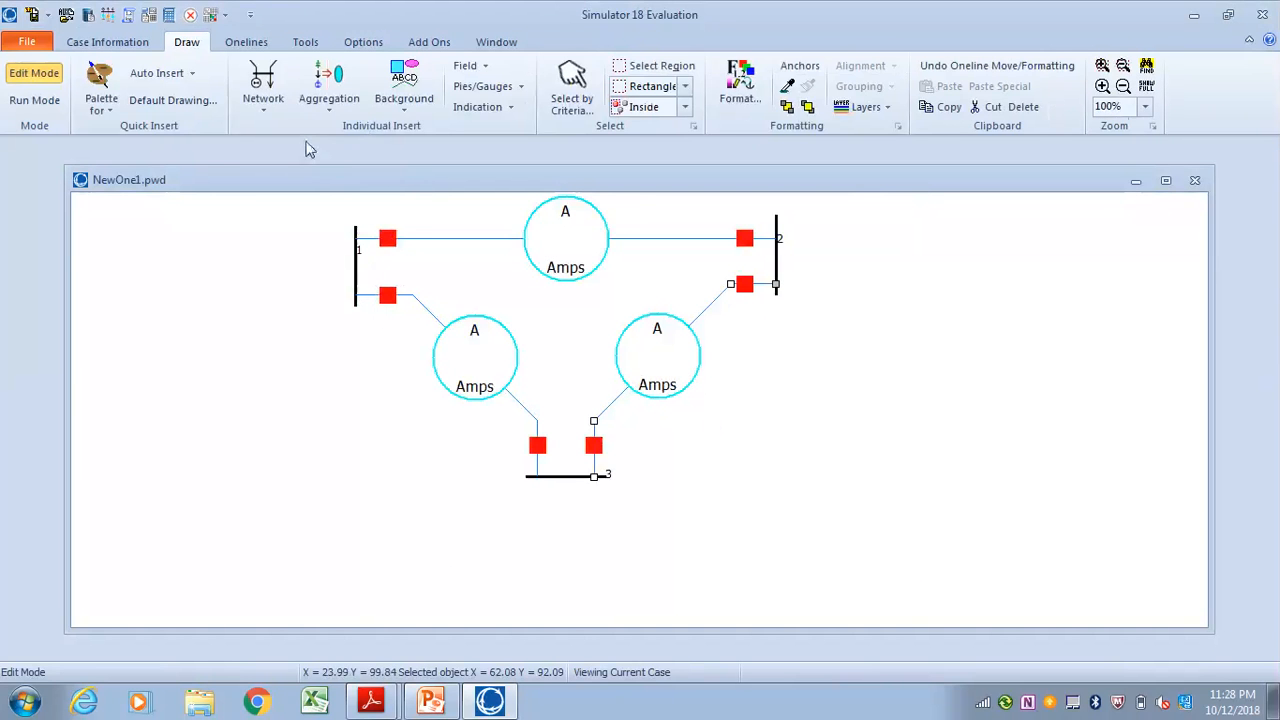
Start a generator at the middle of bus 1 with MW Output 0 and orientation Left
click(264, 92)
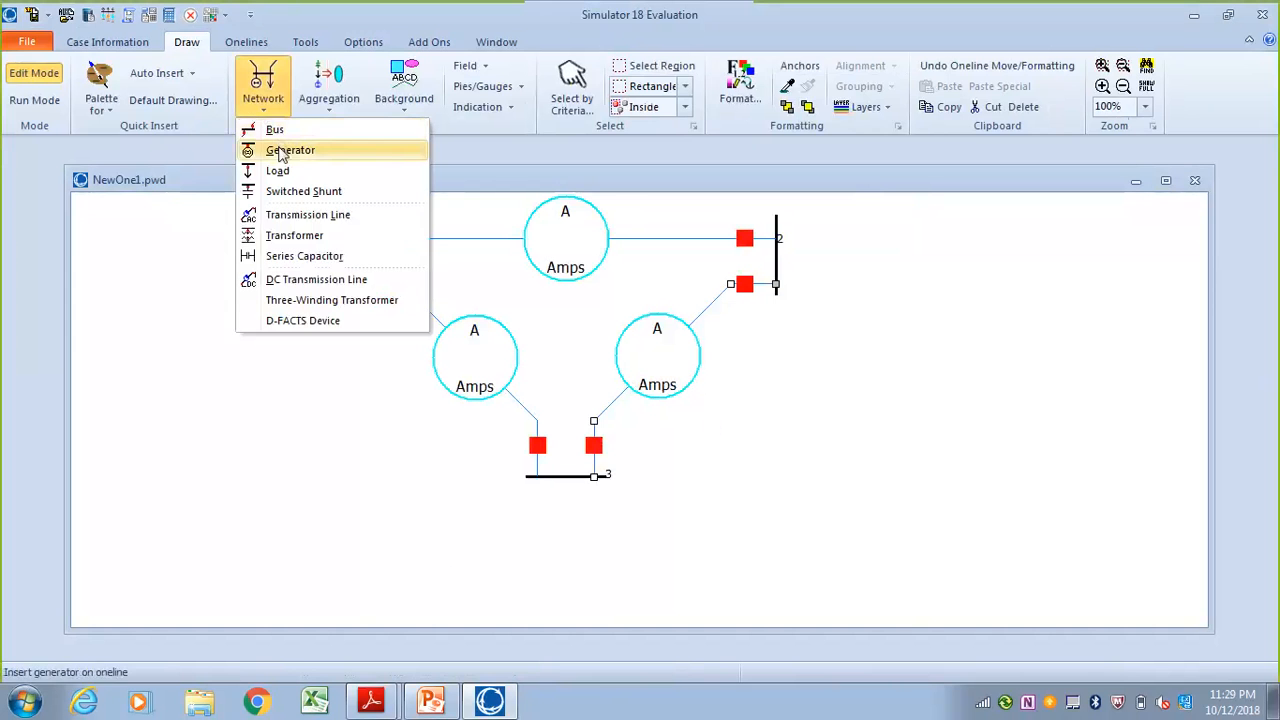
click(281, 152)
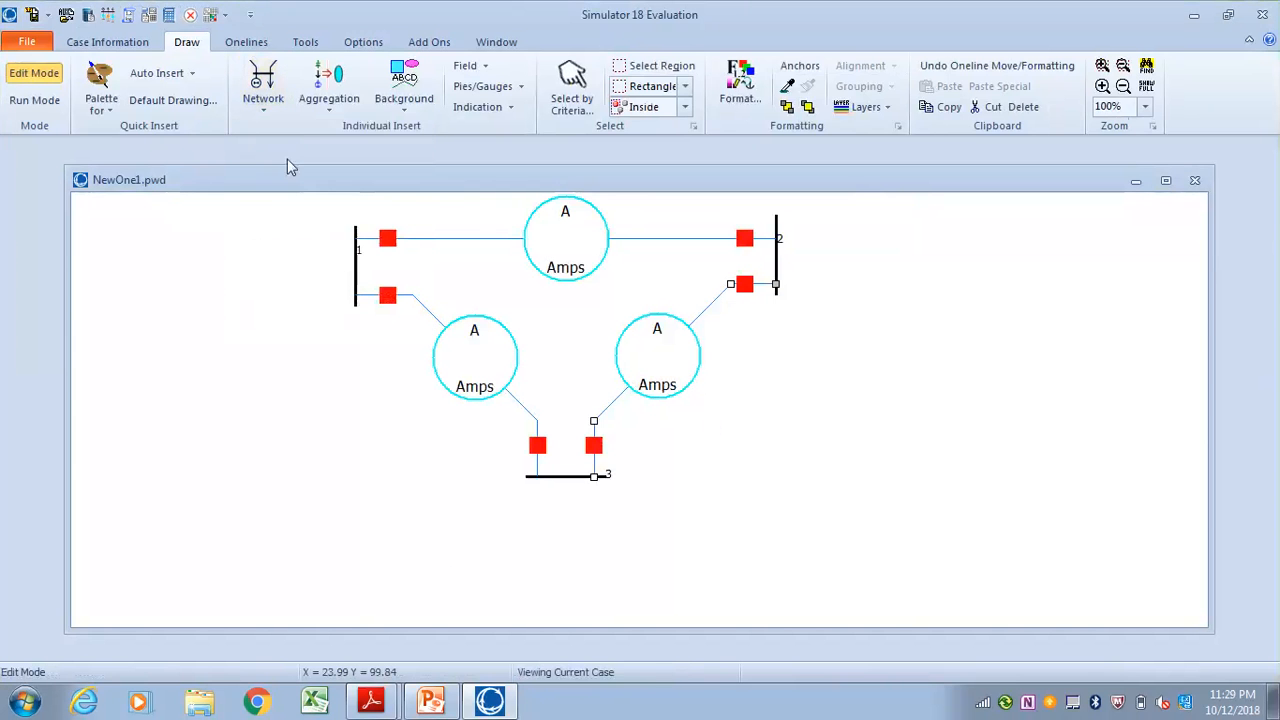
click(356, 263)
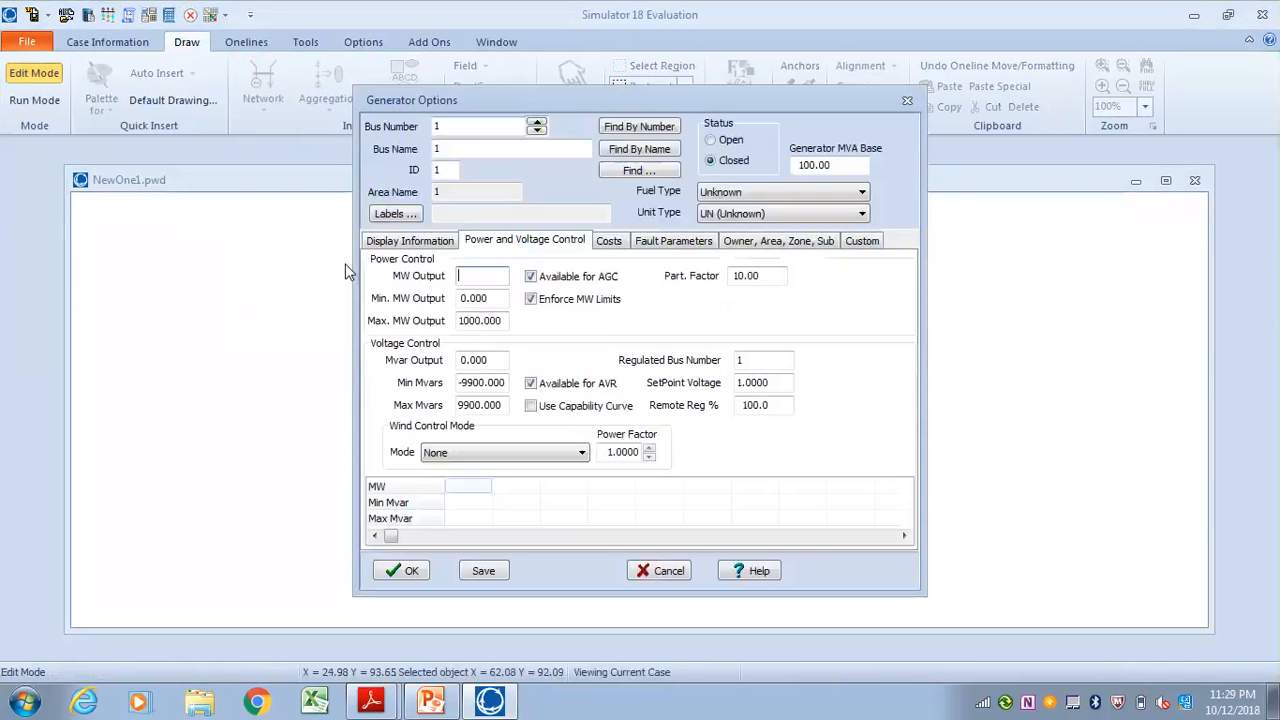
click(474, 284)
click(425, 245)
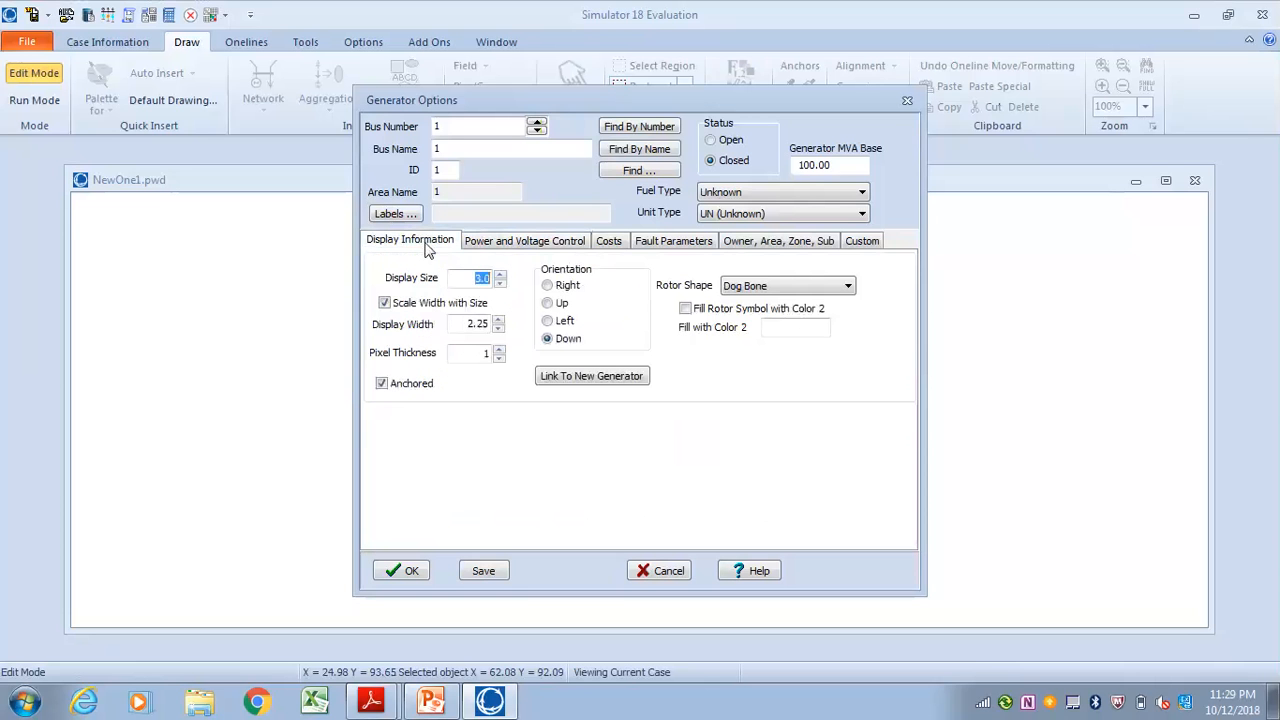
click(547, 322)
click(520, 244)
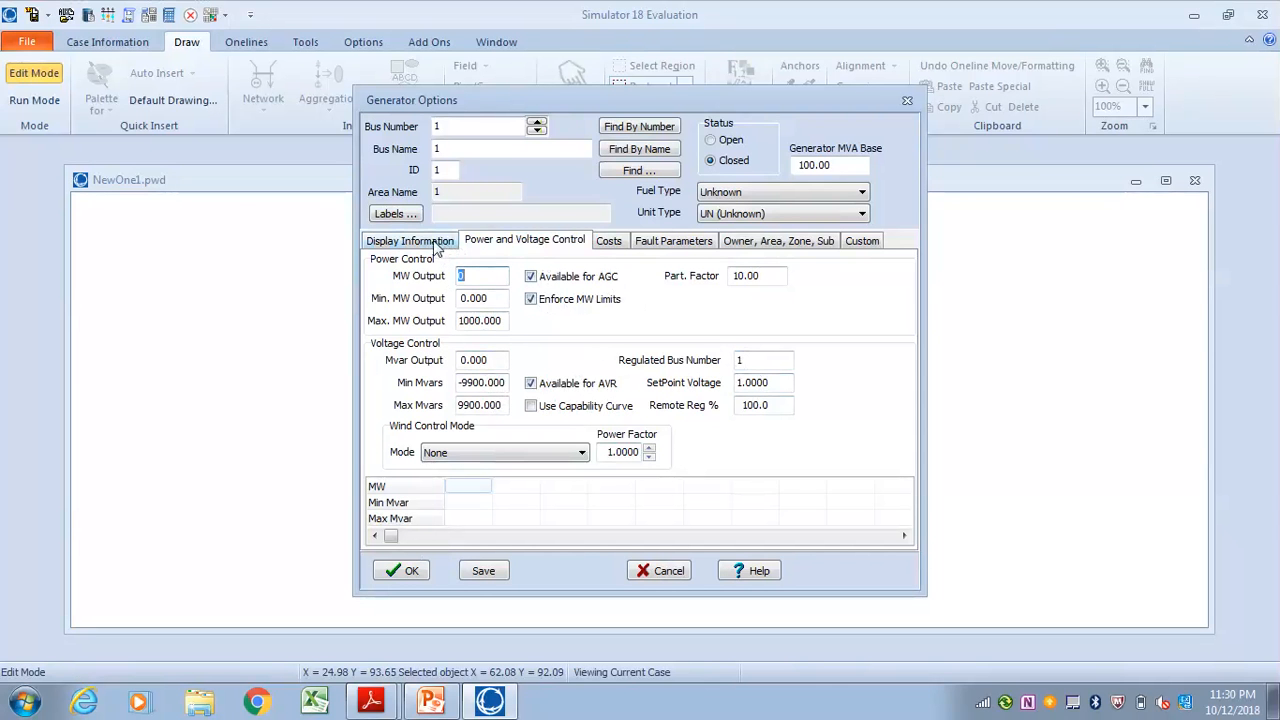
Set the bus 1 generator's internal reactances to 0.2 positive, 0.2 negative and 0.6 zero sequence, and accept the generator
click(675, 241)
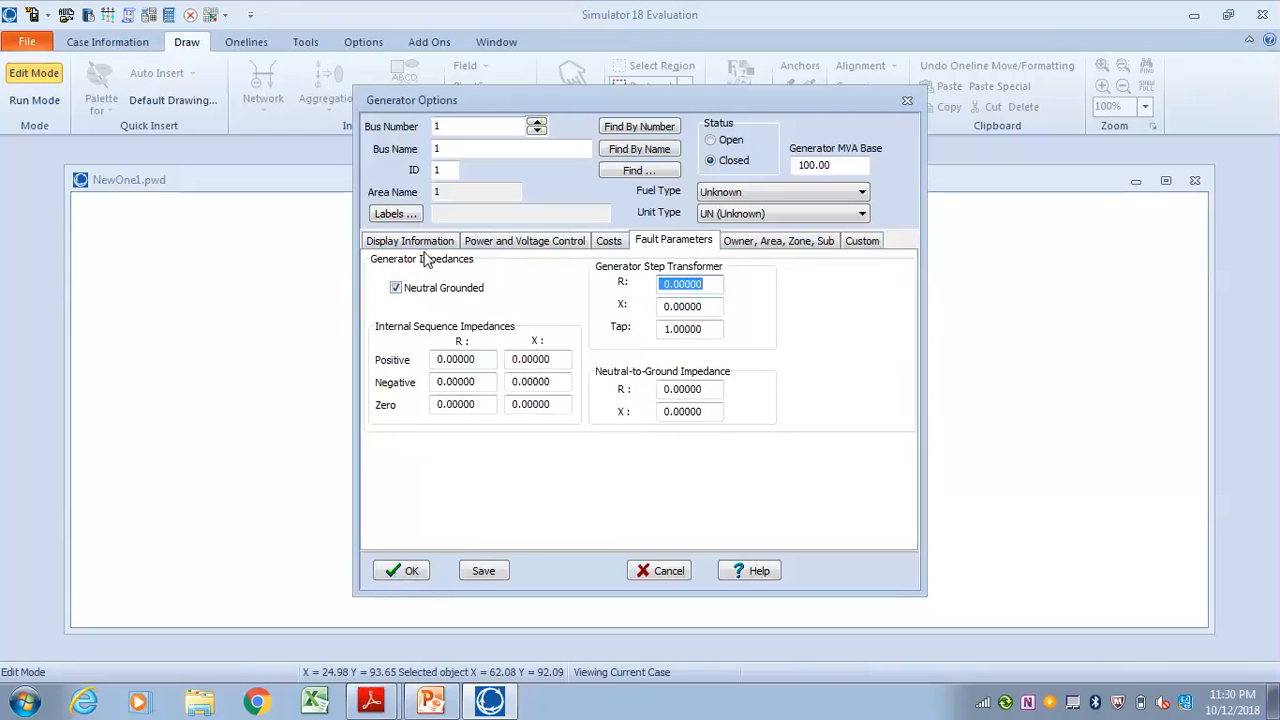
click(525, 360)
text(2)
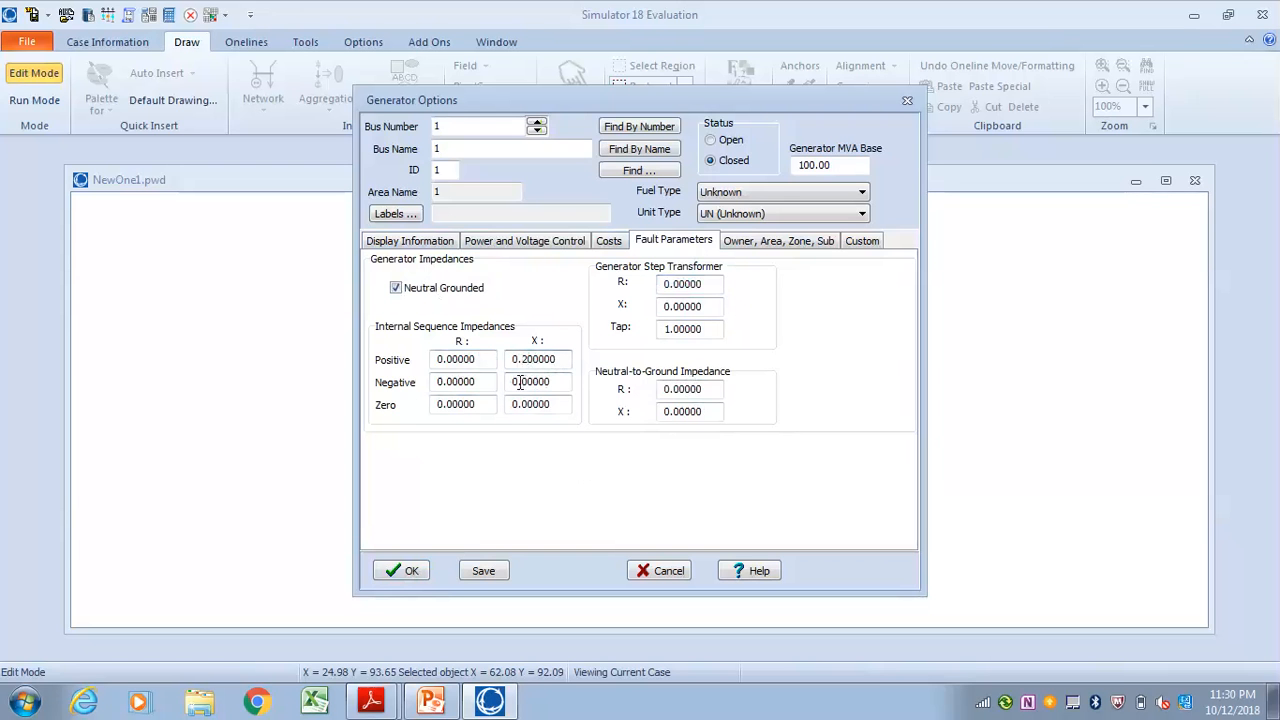
click(528, 381)
text(2)
click(523, 405)
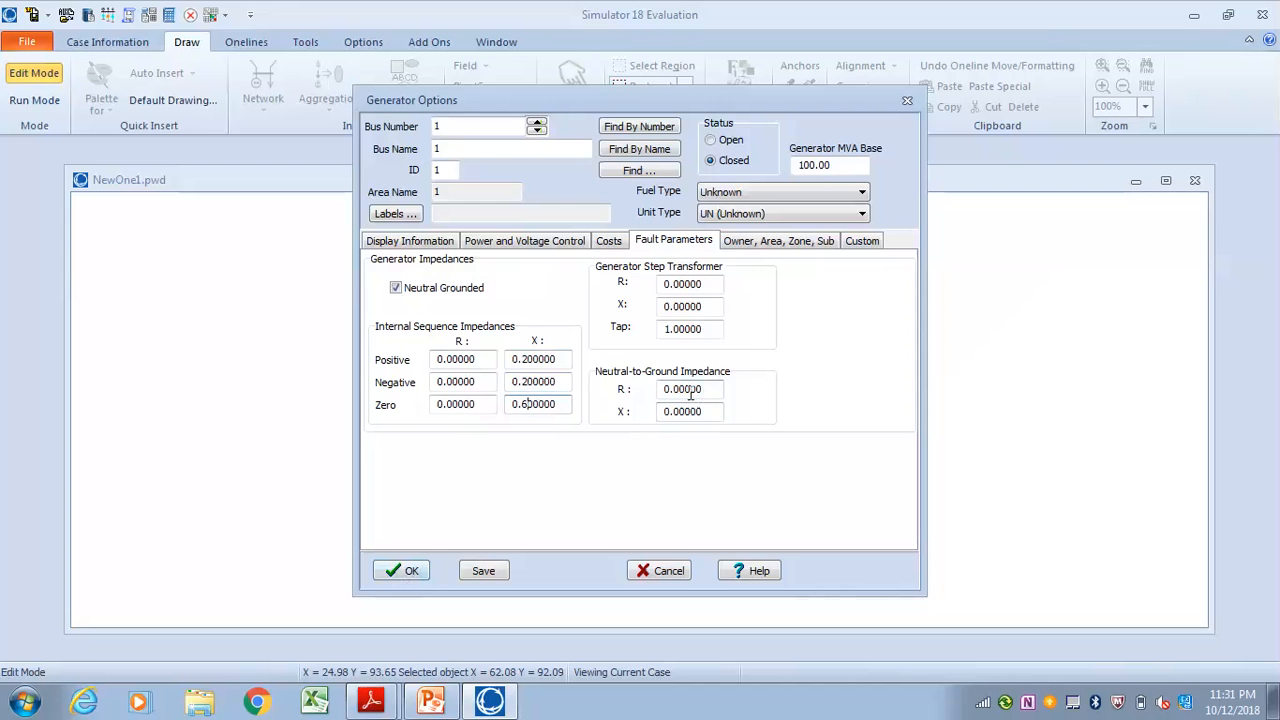
click(409, 569)
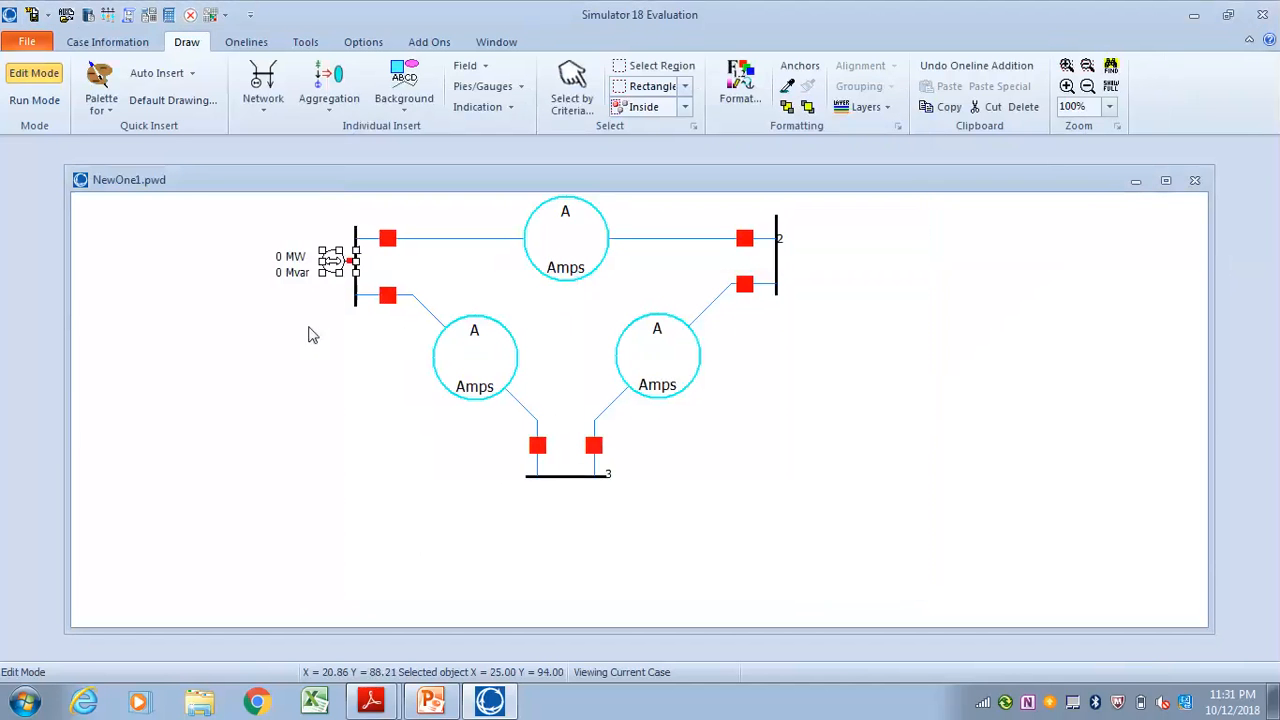
Increase the display size of the generator at bus 1 so its symbol is about as tall as the bus
double_click(333, 262)
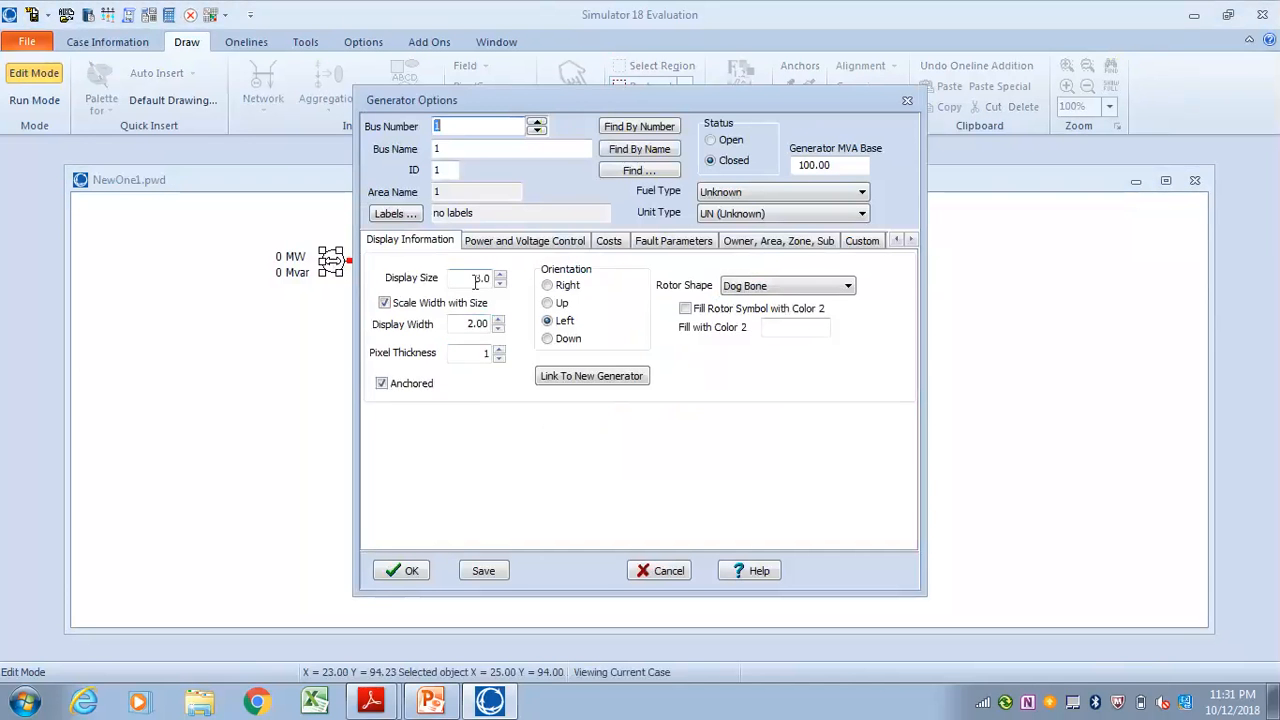
click(498, 275)
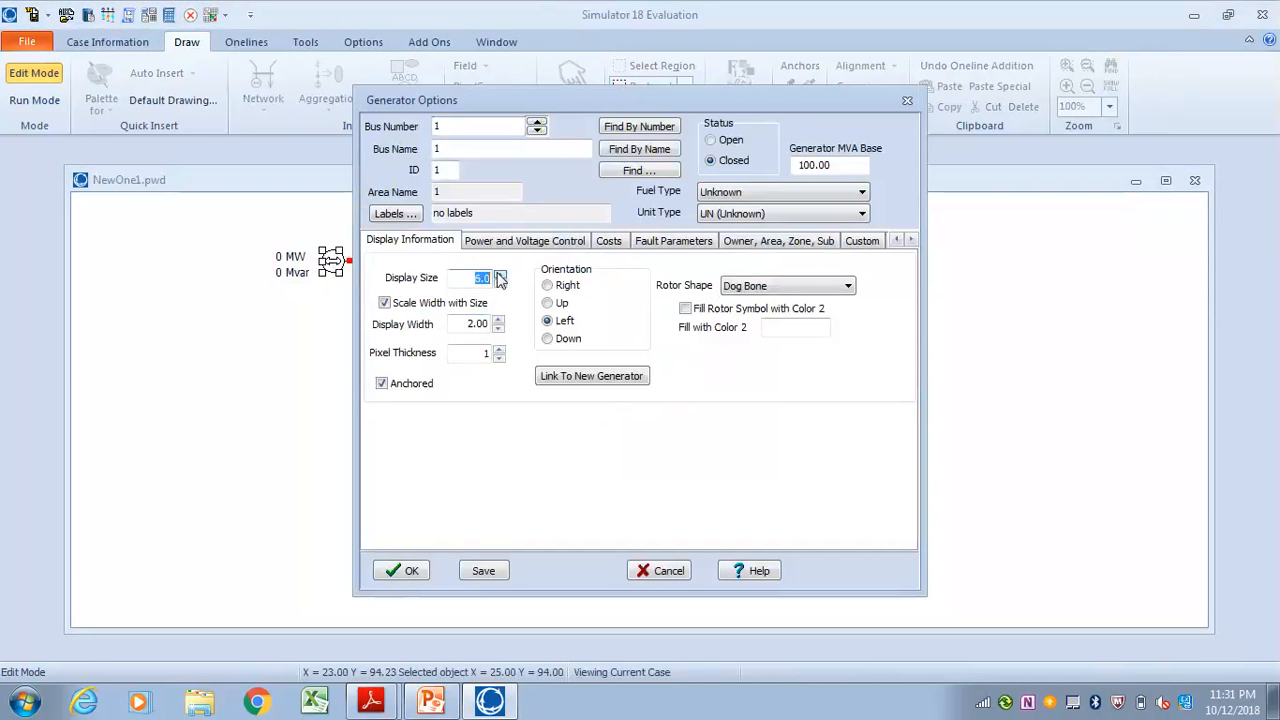
click(500, 278)
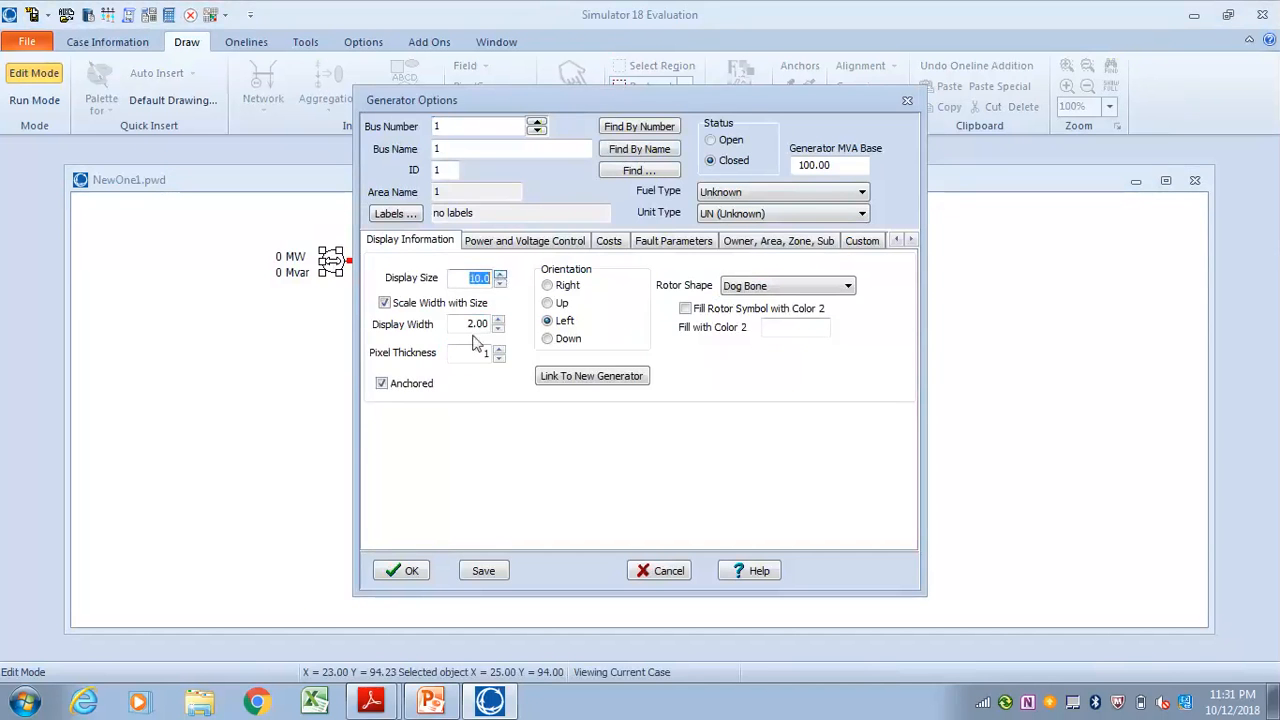
click(412, 570)
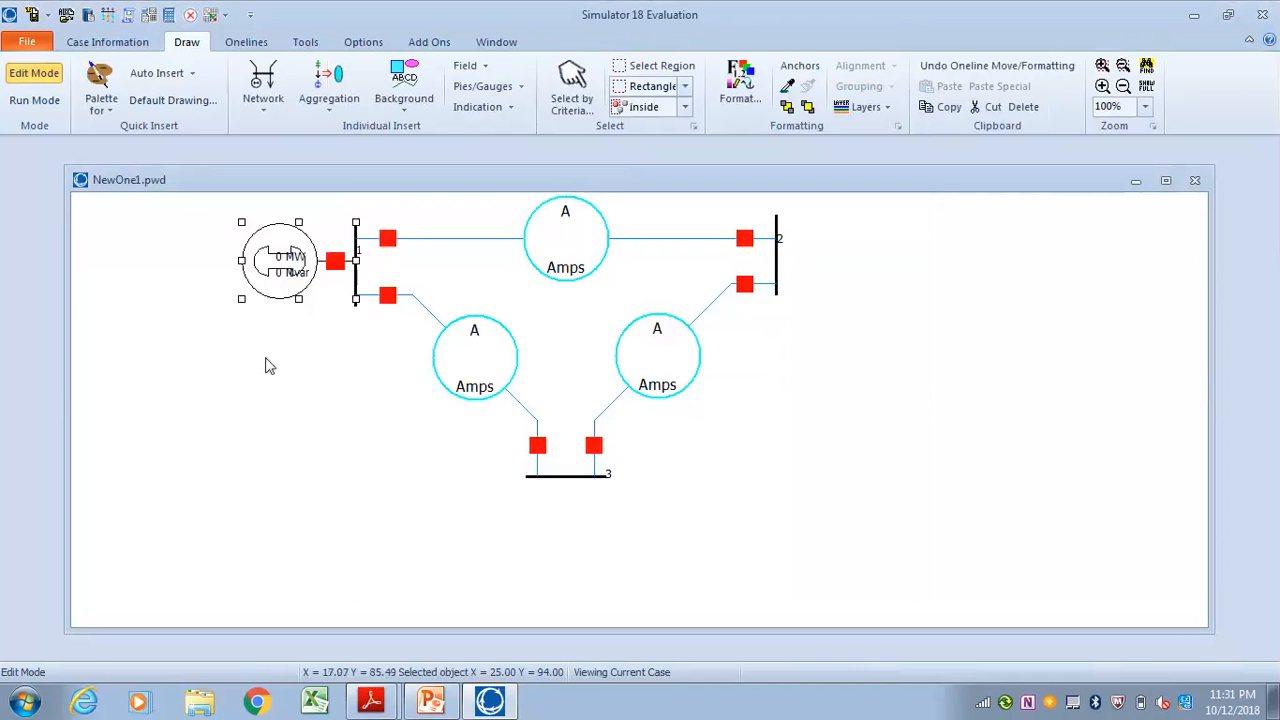
Move the Mvar and MW fields of the bus 1 generator off its symbol to the free space beside it
drag(283, 288, 210, 283)
click(279, 259)
click(287, 255)
drag(296, 262, 219, 258)
click(226, 294)
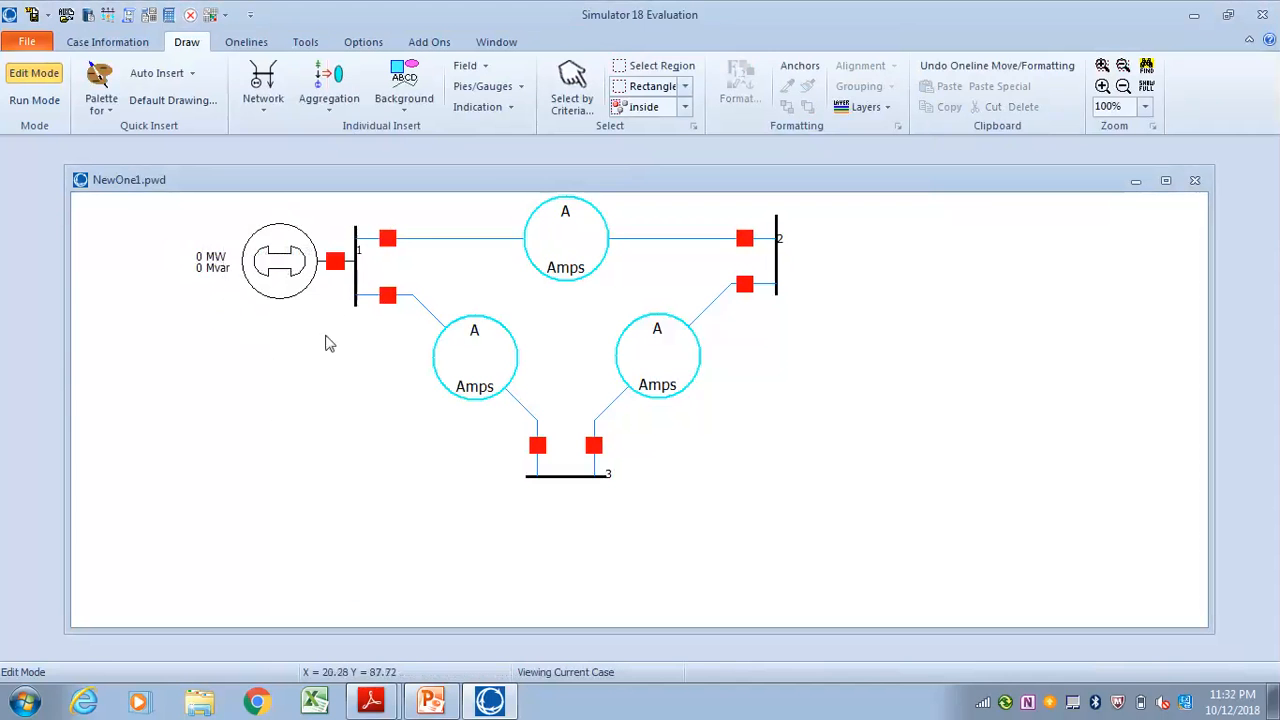
Start a generator at the middle of bus 2 with orientation Right and display size 10
click(265, 110)
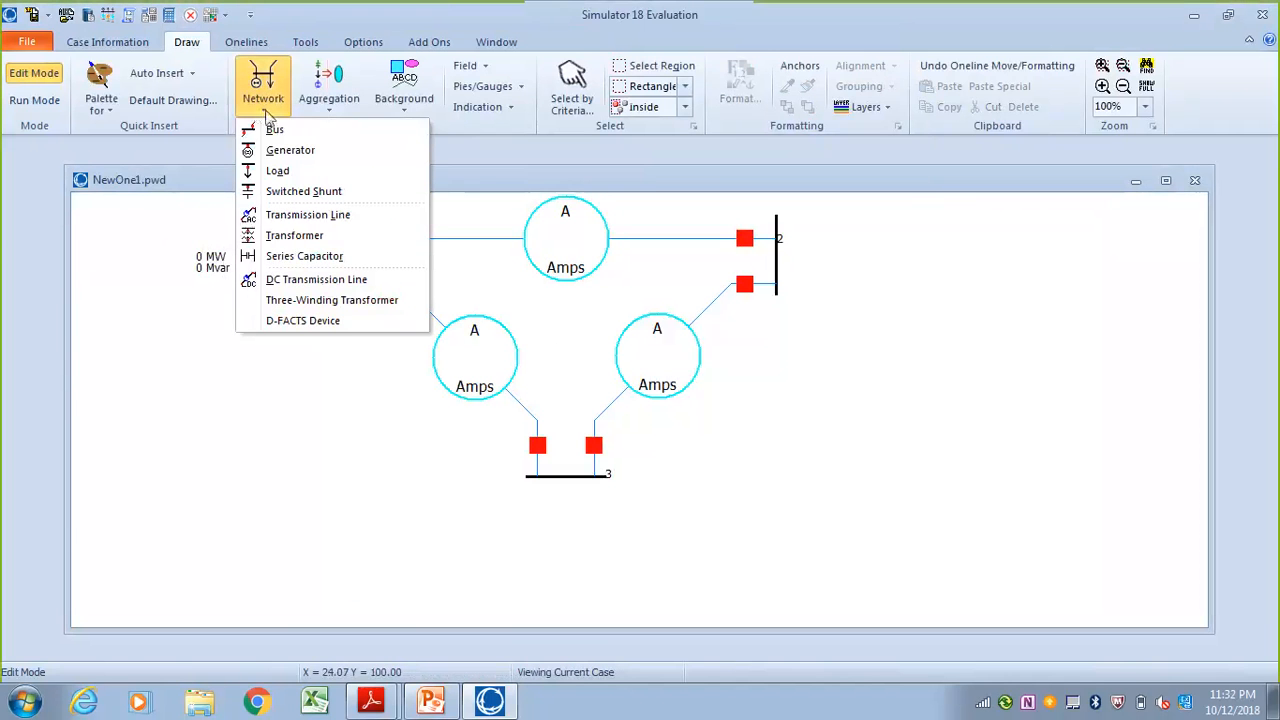
click(293, 150)
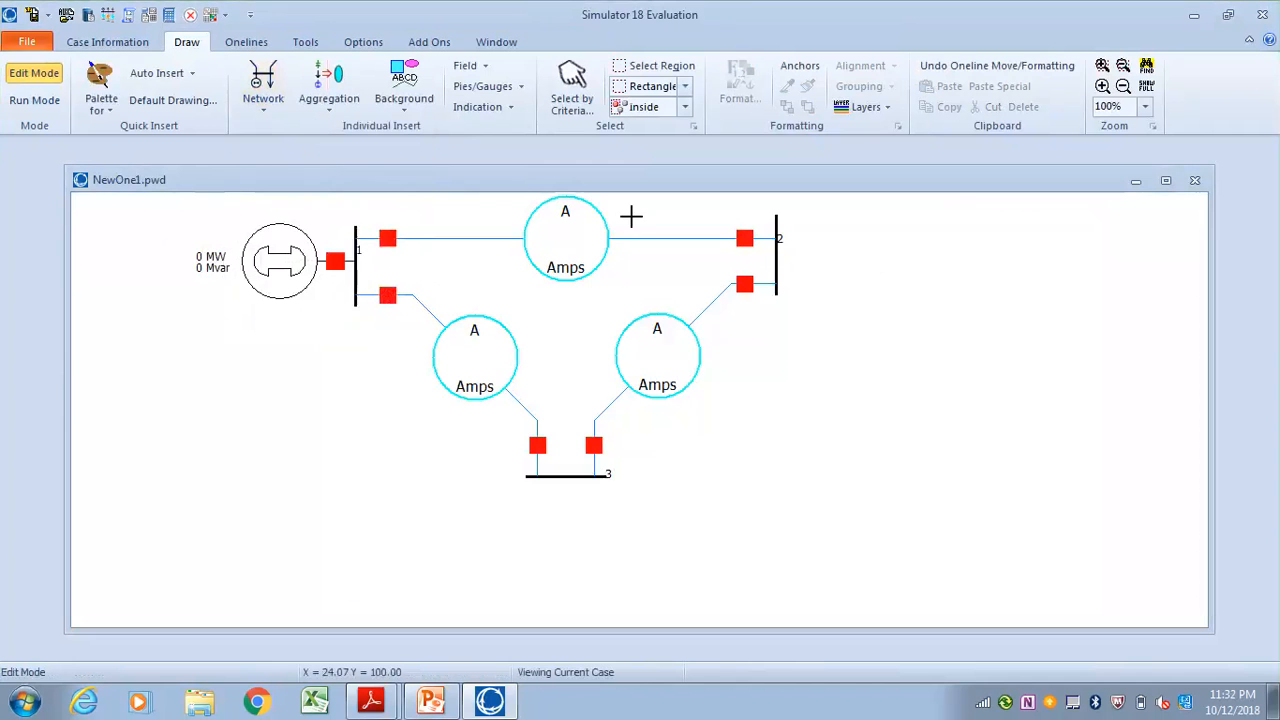
click(777, 257)
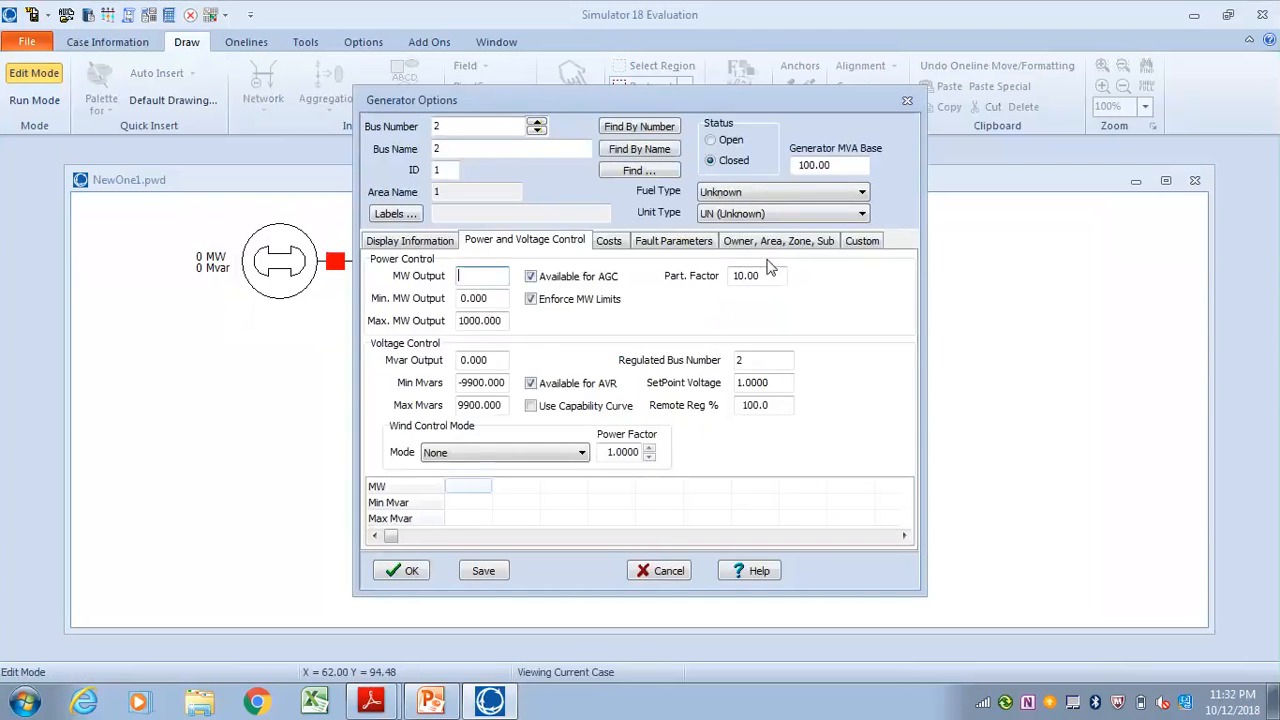
click(414, 244)
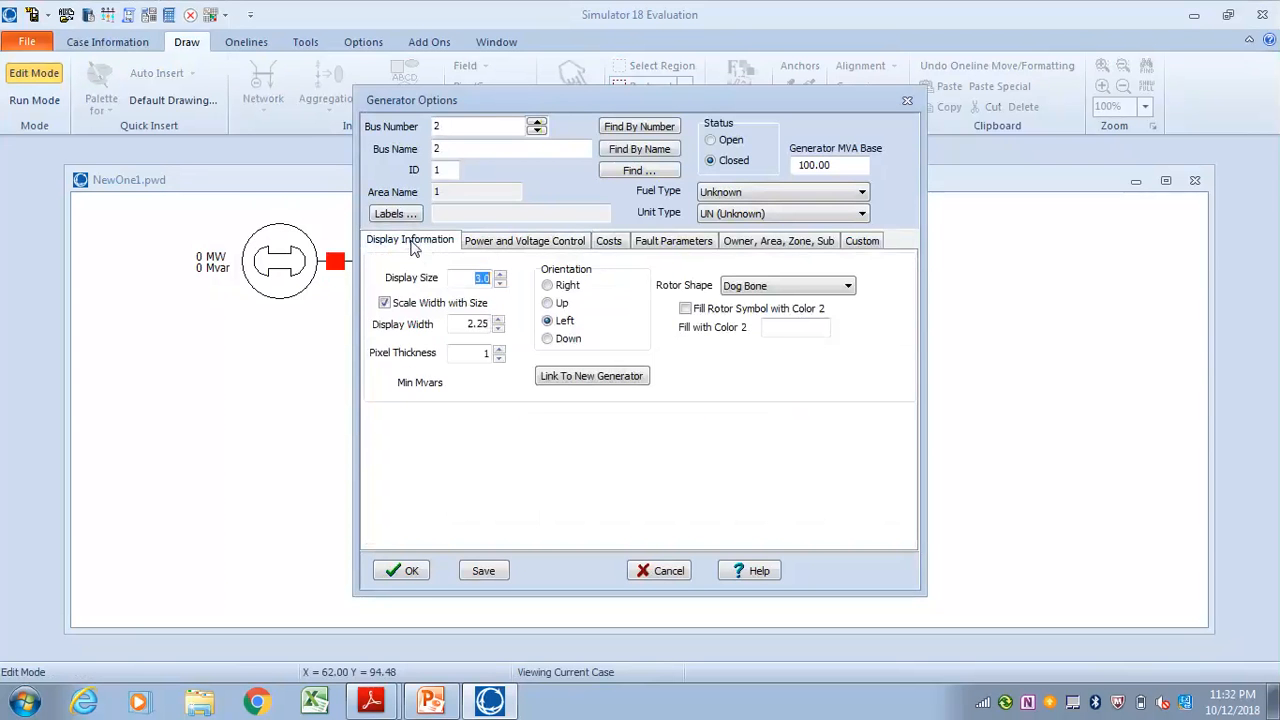
click(547, 285)
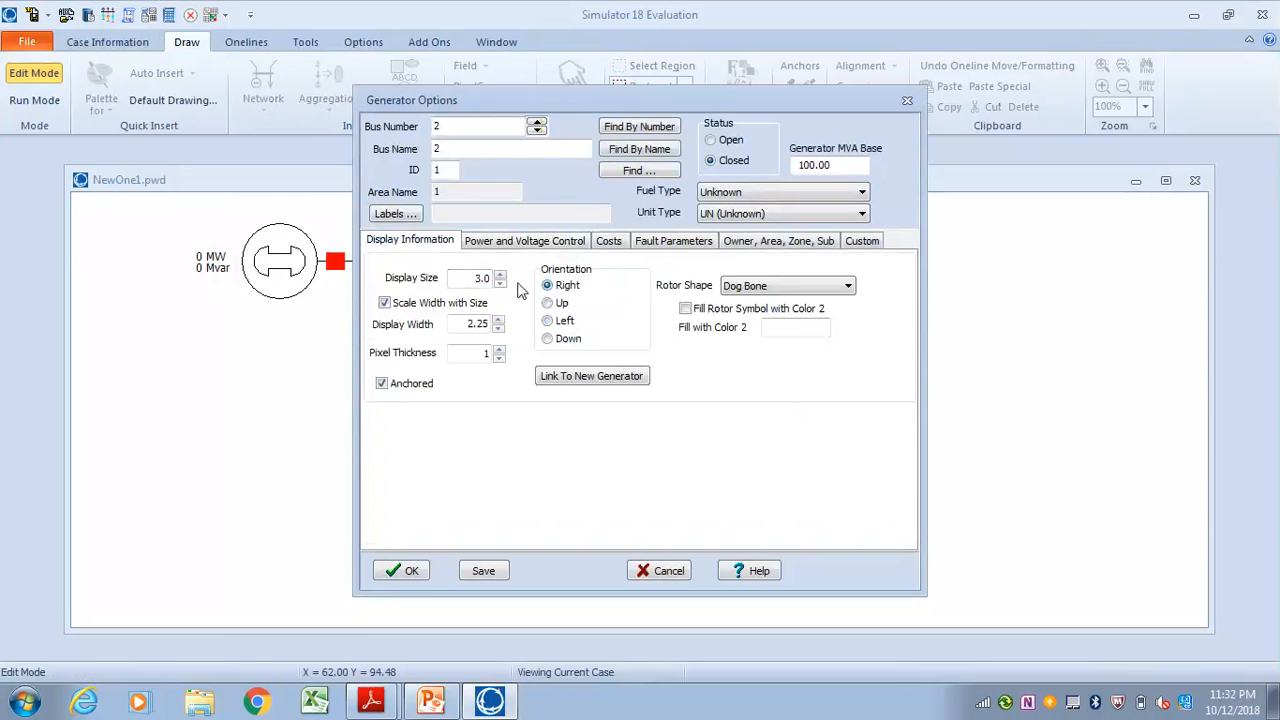
double_click(499, 274)
click(500, 274)
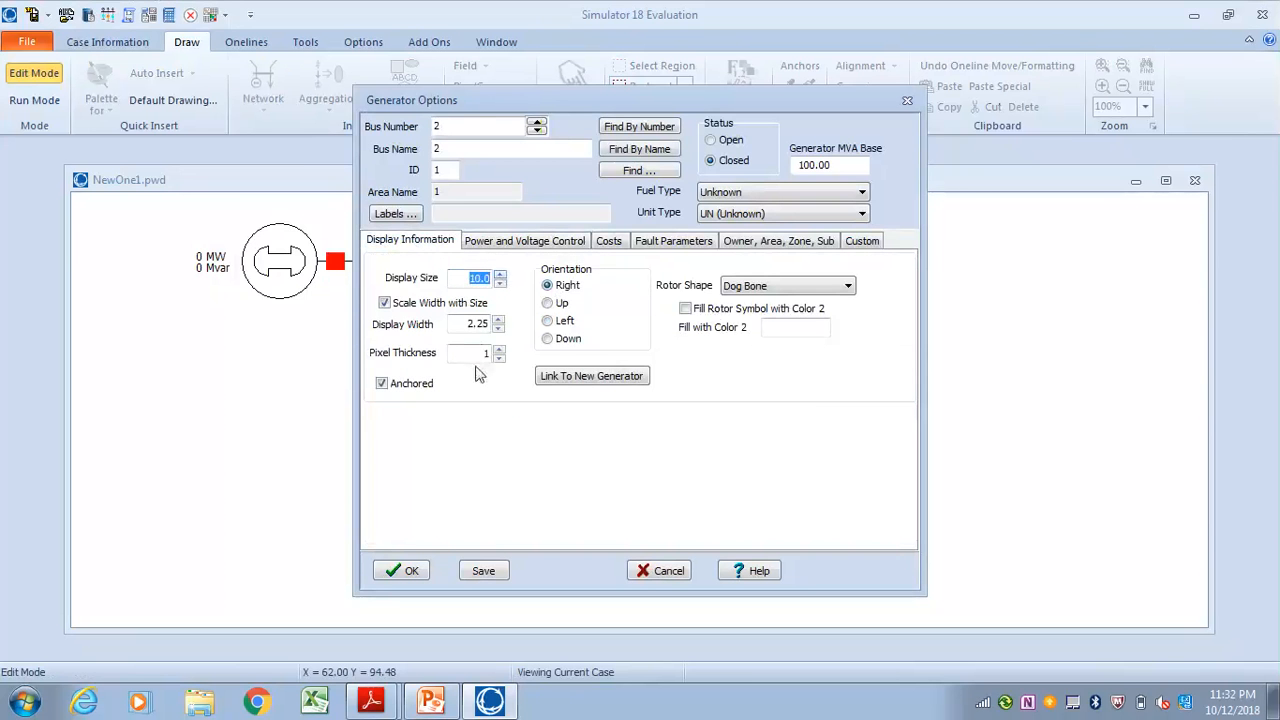
Enter the bus 2 generator's internal sequence reactances, with 0.1 for positive sequence, set its MW Output to 0 and accept it
click(553, 243)
click(636, 243)
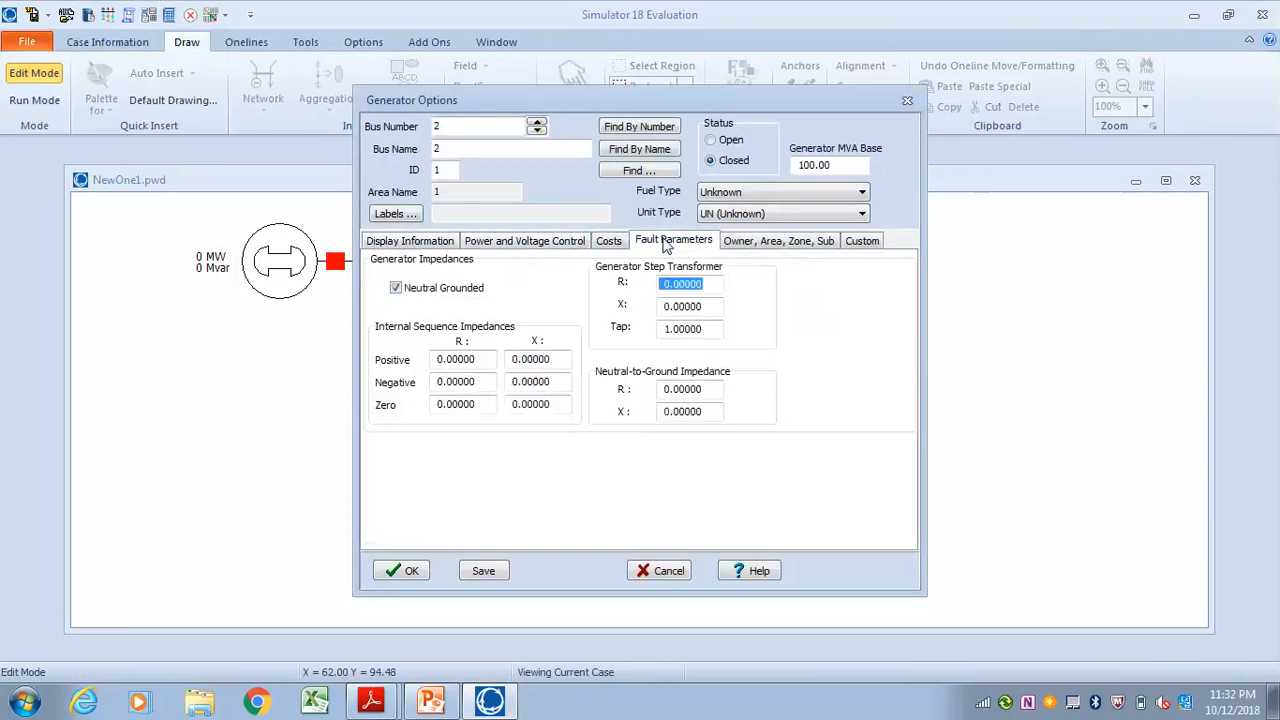
click(517, 361)
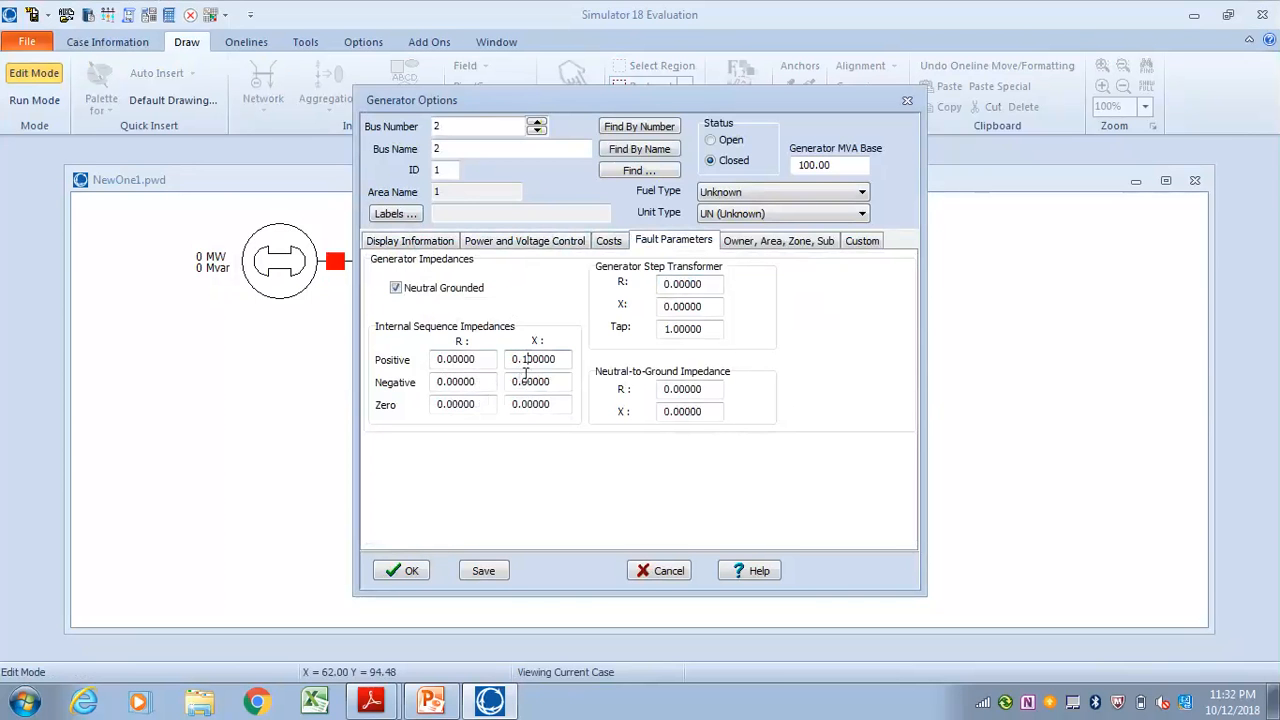
text(1)
click(521, 407)
click(412, 571)
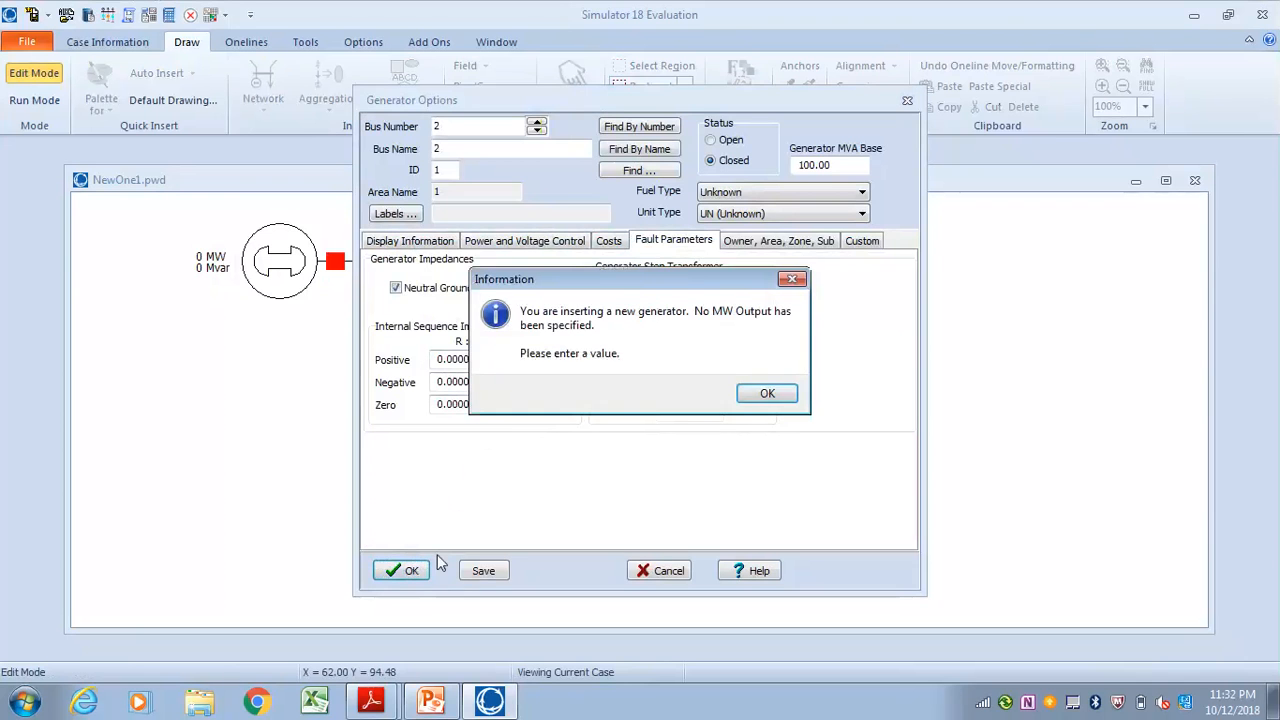
click(770, 393)
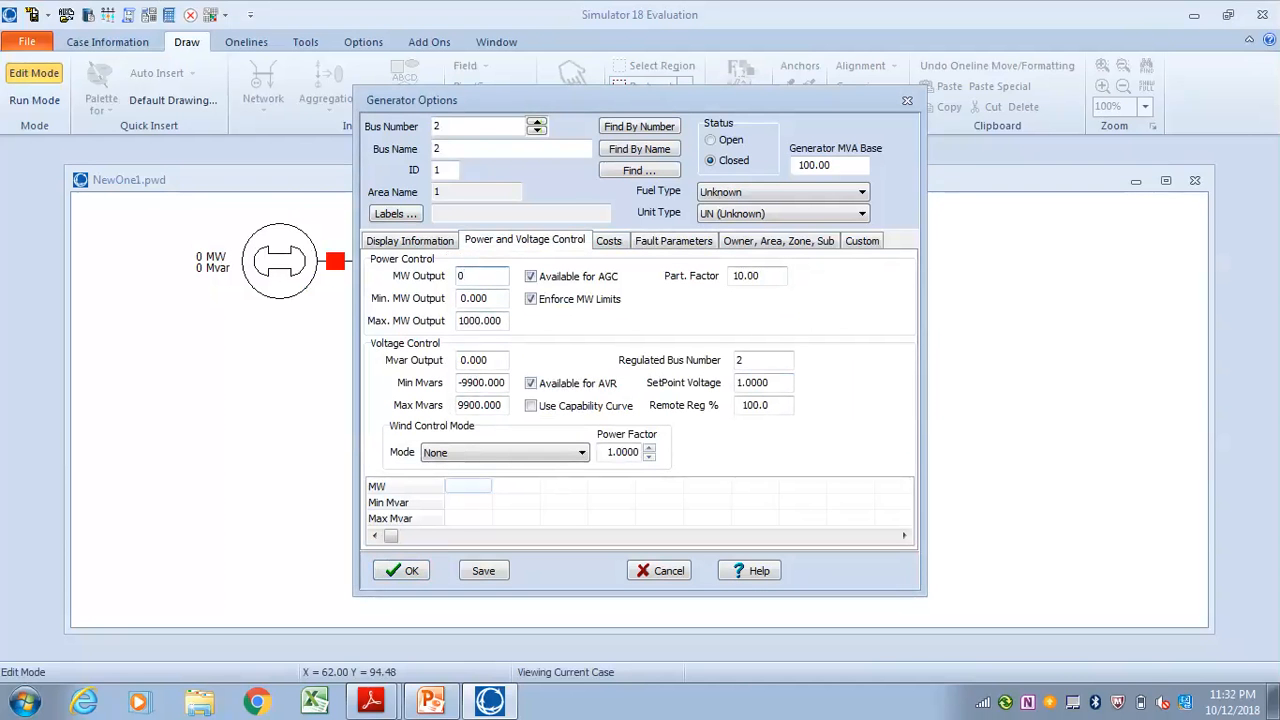
click(413, 572)
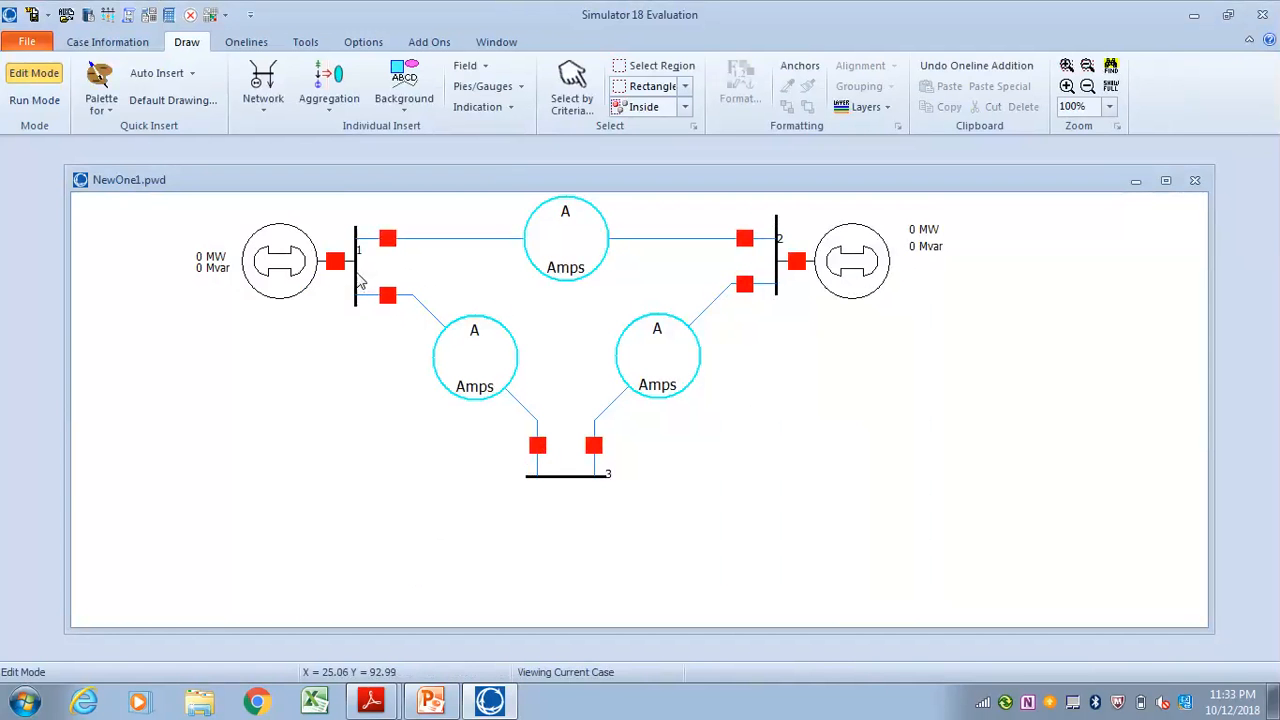
Maximize the oneline window, and present the completed circuit model slide in PowerPoint for comparison
click(1166, 181)
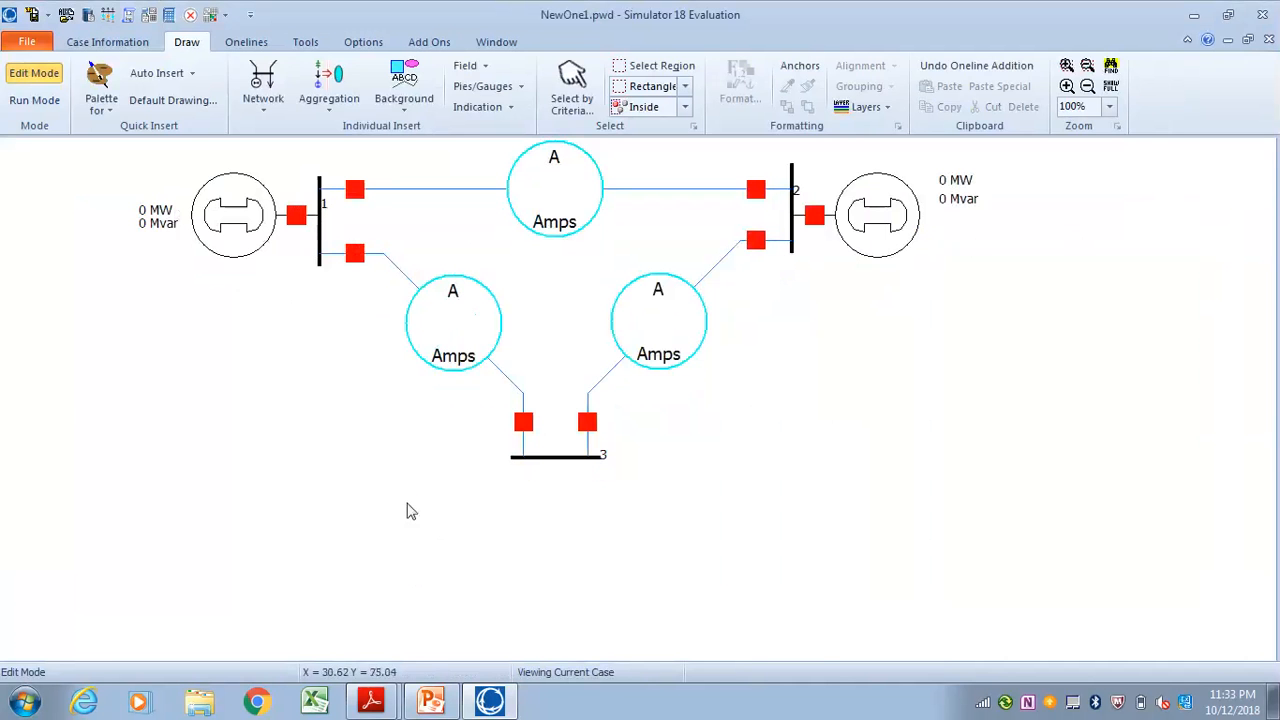
click(431, 701)
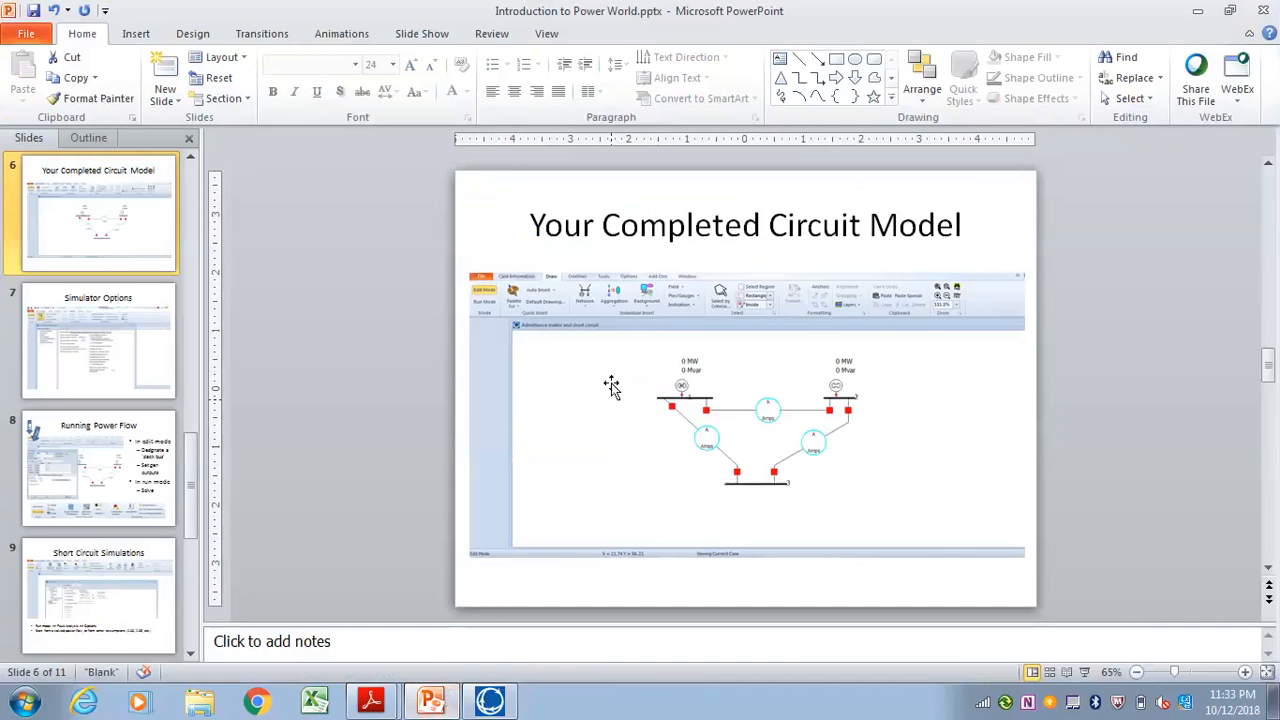
click(1086, 672)
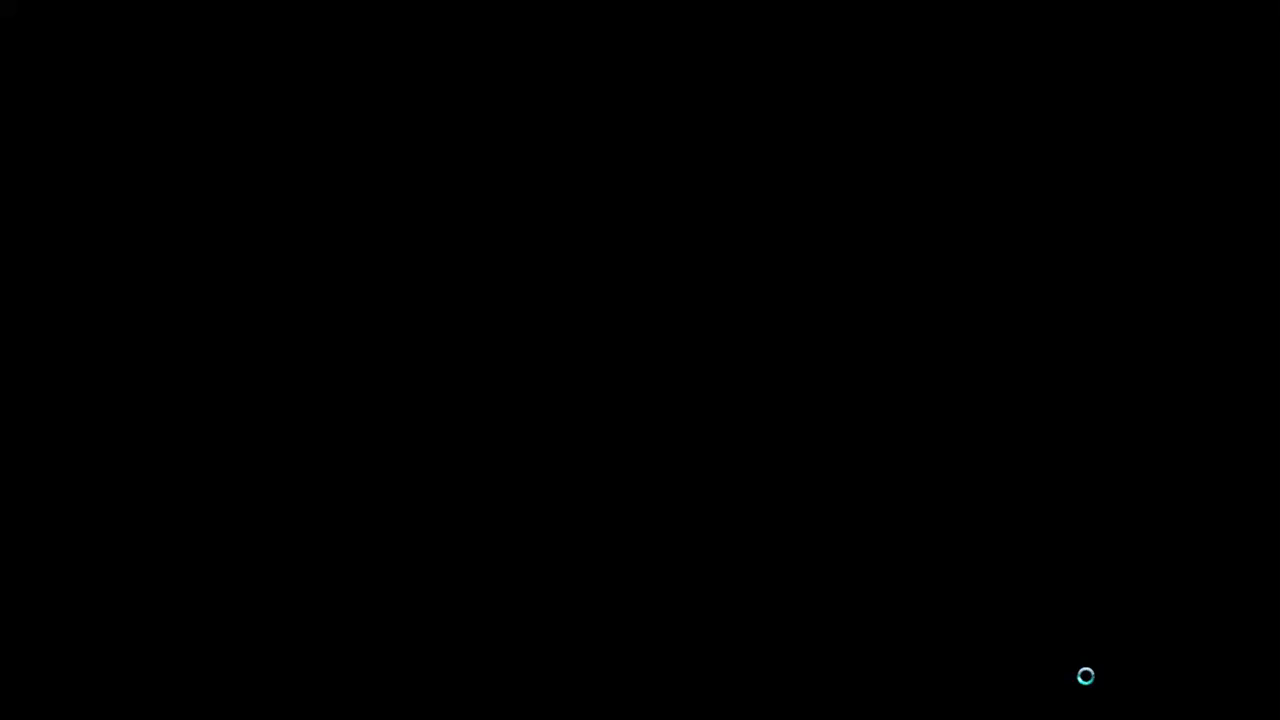
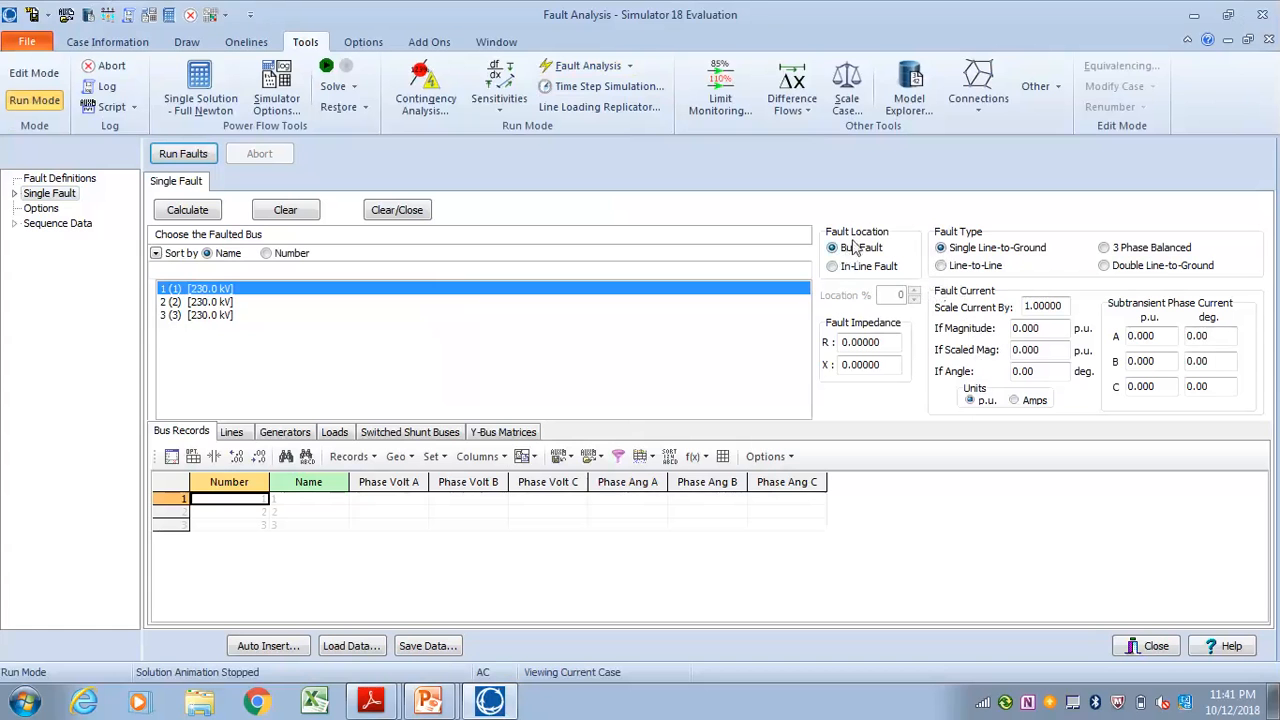
Try to calculate a single line-to-ground fault at bus 1, and minimize the fault analysis window
click(190, 290)
click(187, 211)
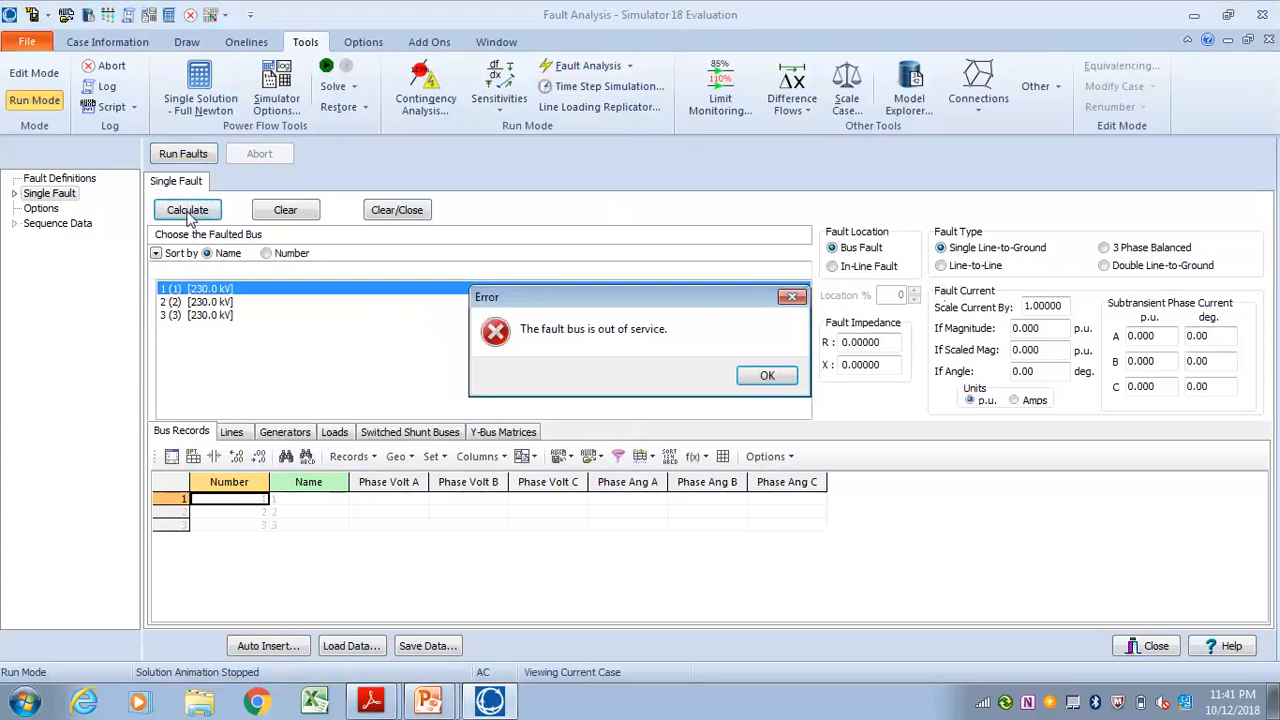
click(767, 378)
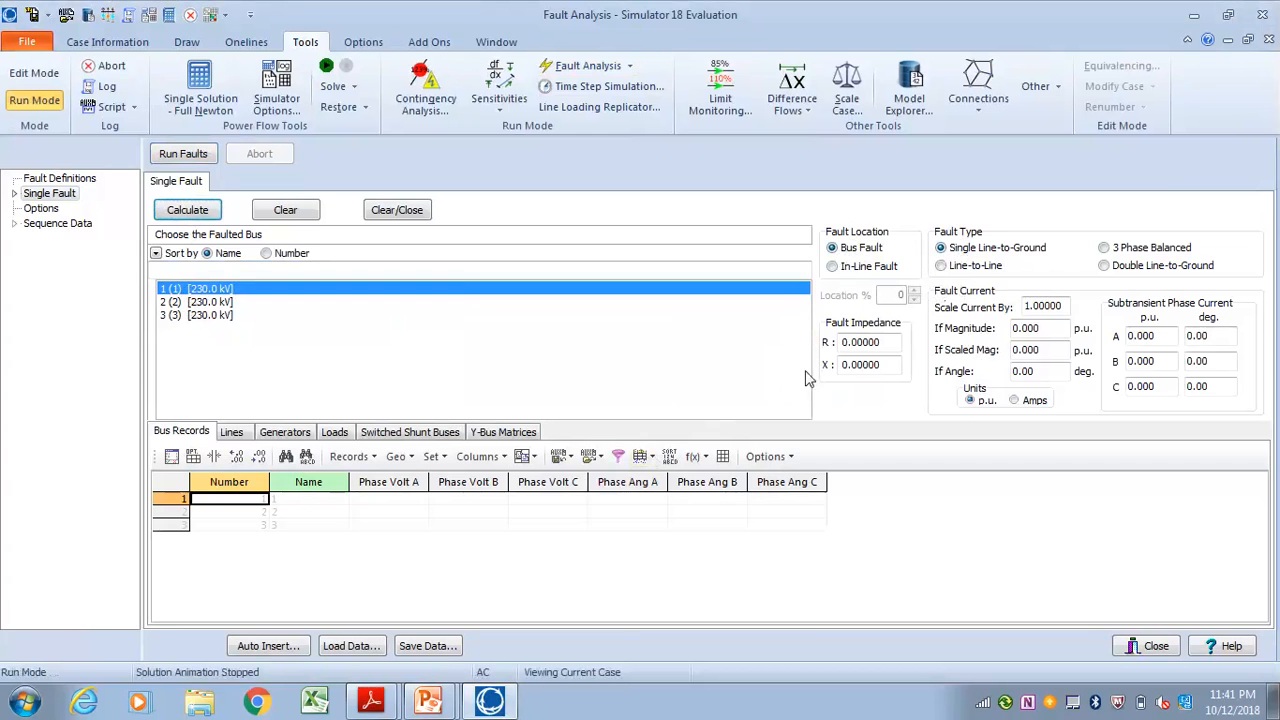
click(1228, 40)
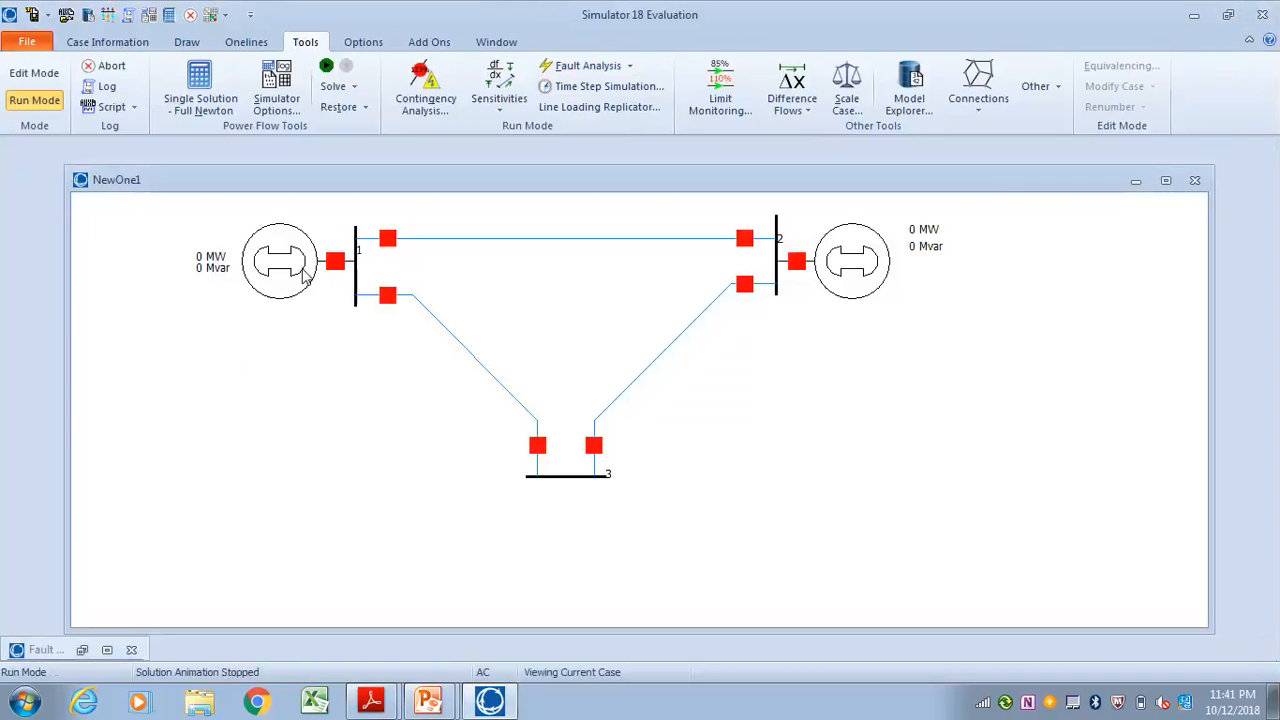
Toggle the generator breaker and both line breakers at bus 1 and switch each back, and maximize the oneline
click(335, 261)
click(337, 263)
click(388, 238)
click(388, 240)
click(388, 296)
click(388, 297)
click(1165, 180)
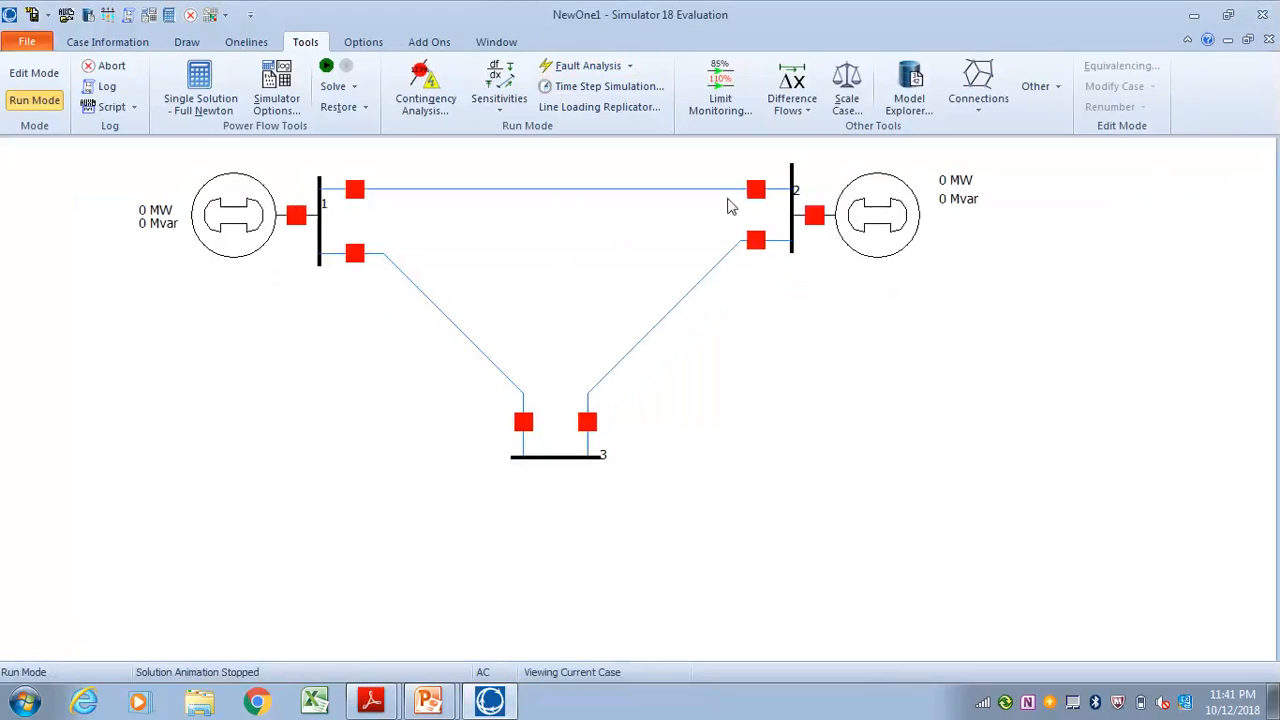
Set the fault analysis pre-fault profile to Flat Classical and try to calculate the bus 1 fault
click(590, 68)
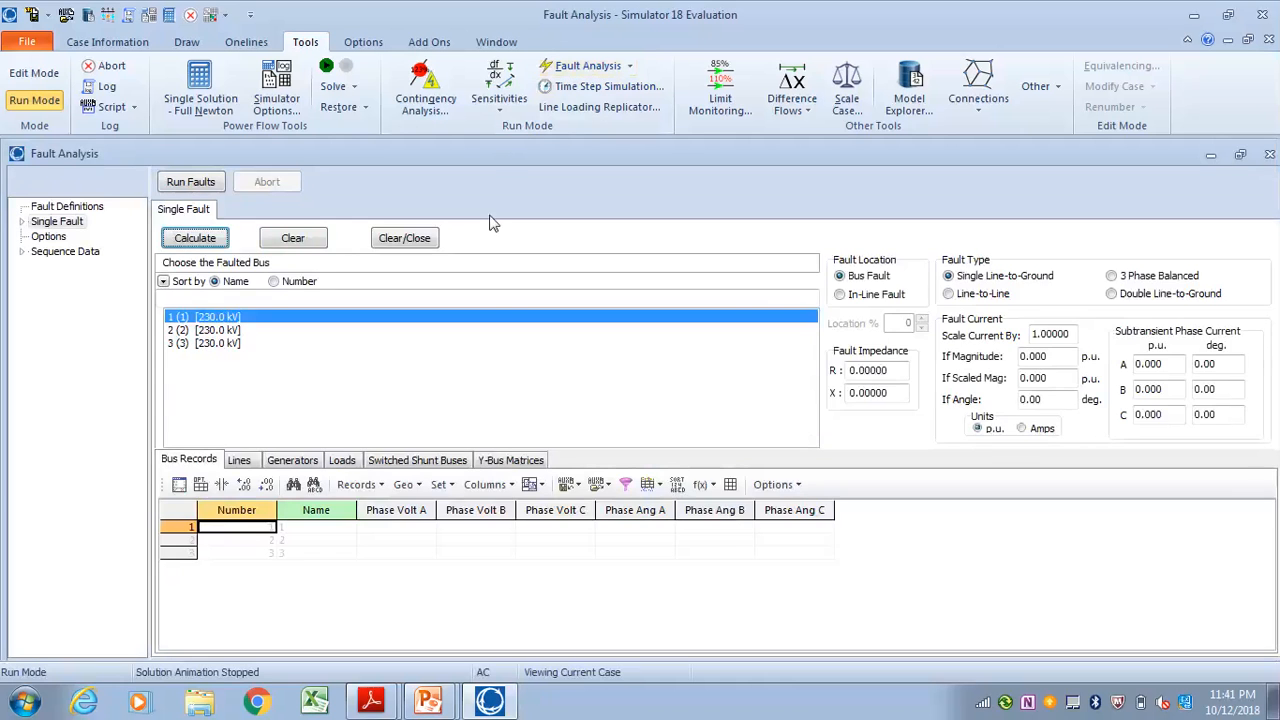
click(49, 236)
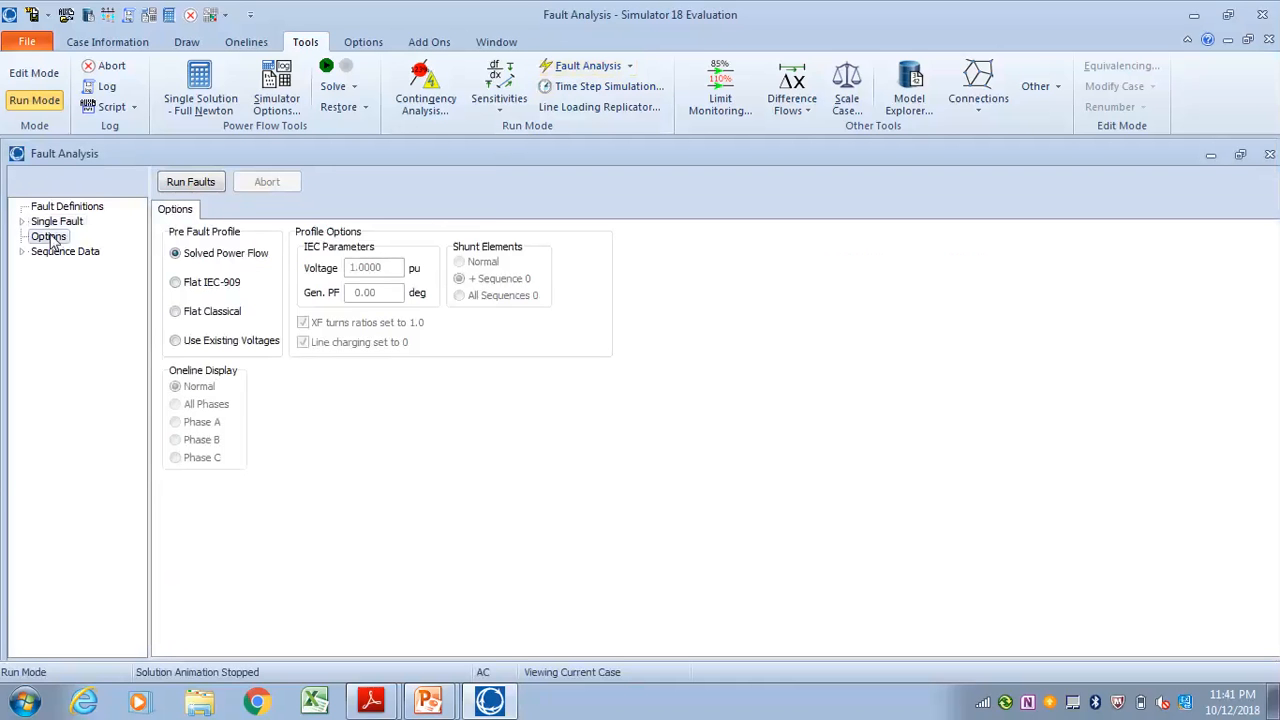
click(176, 312)
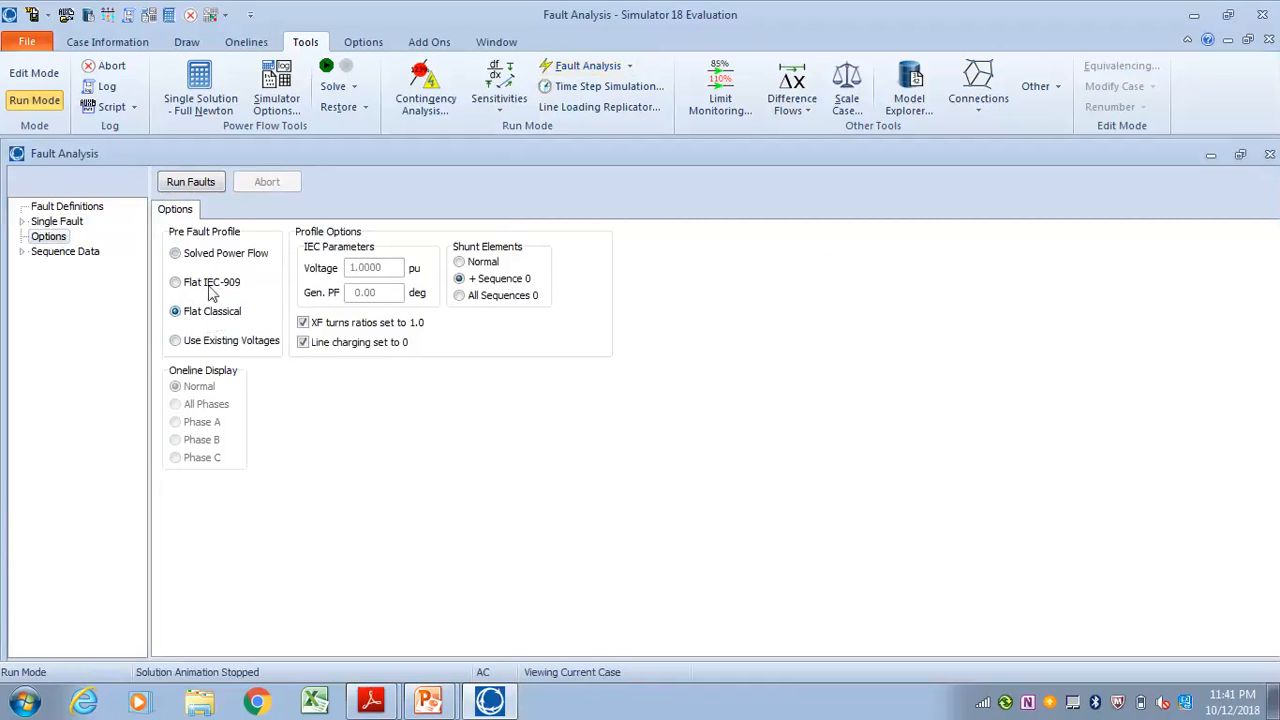
click(67, 222)
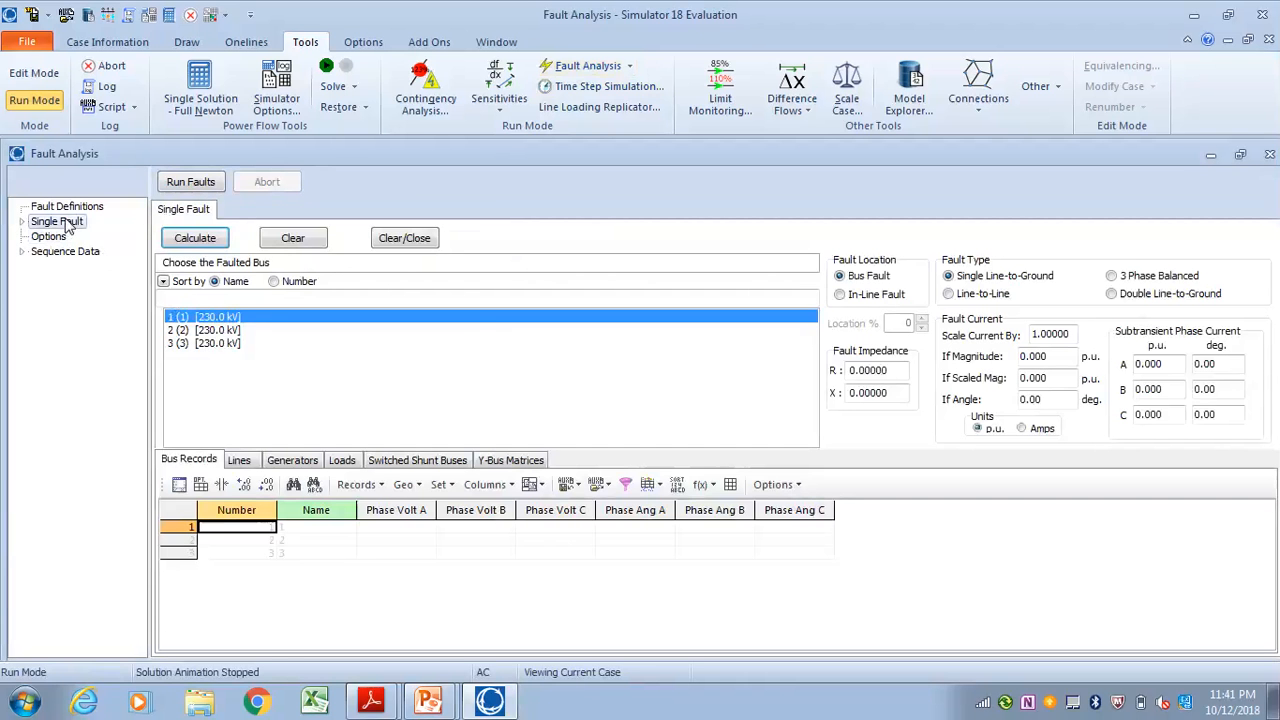
click(205, 239)
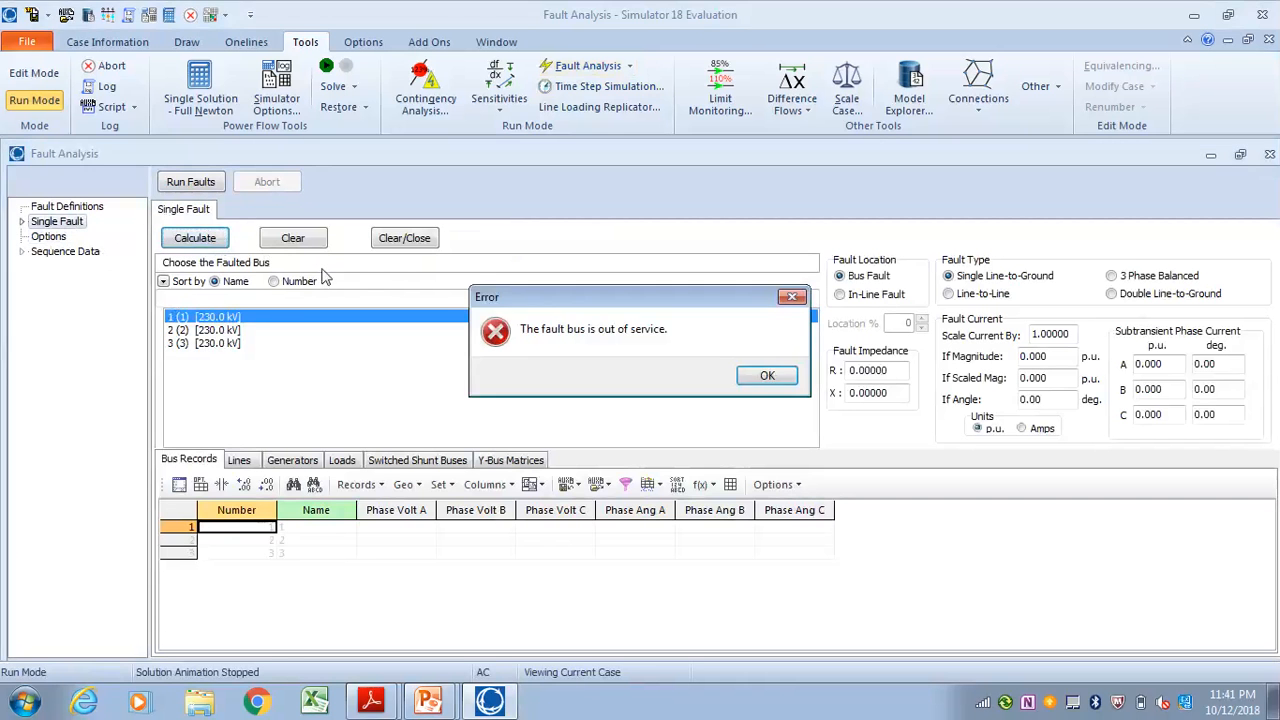
click(767, 376)
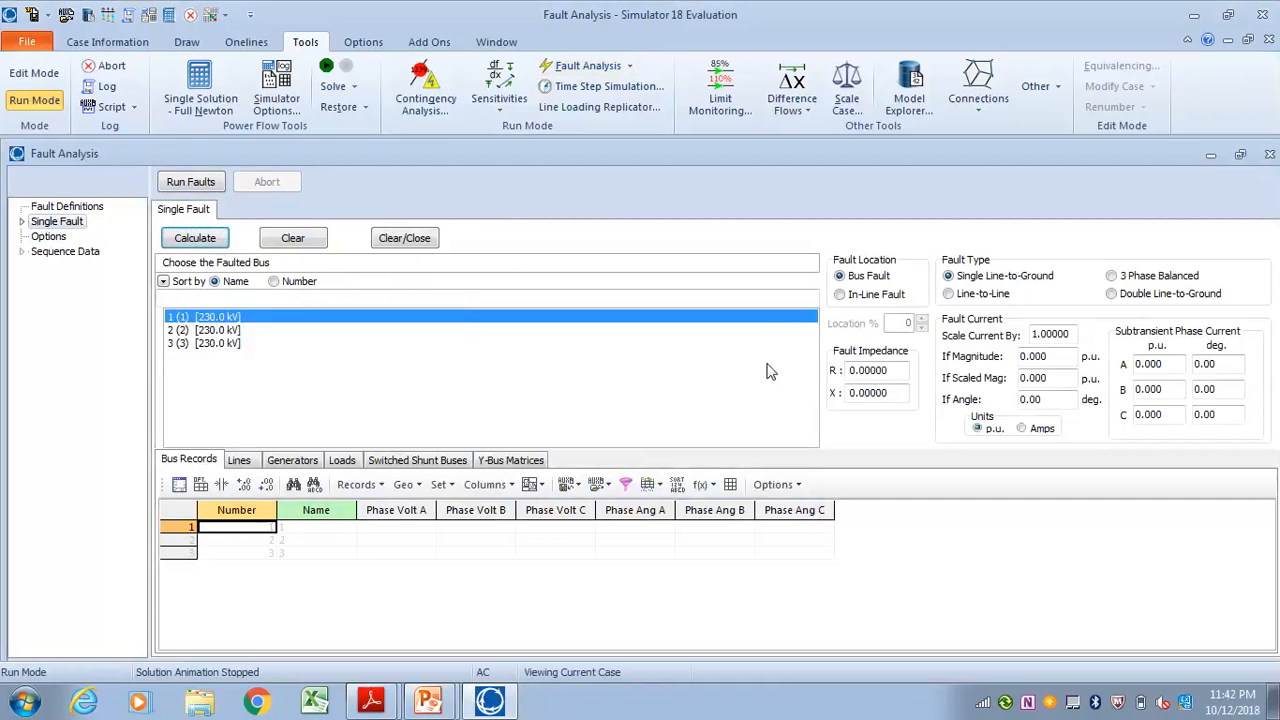
Change the pre-fault profile to Flat IEC-909 and try to calculate the single line-to-ground fault at bus 1
click(48, 237)
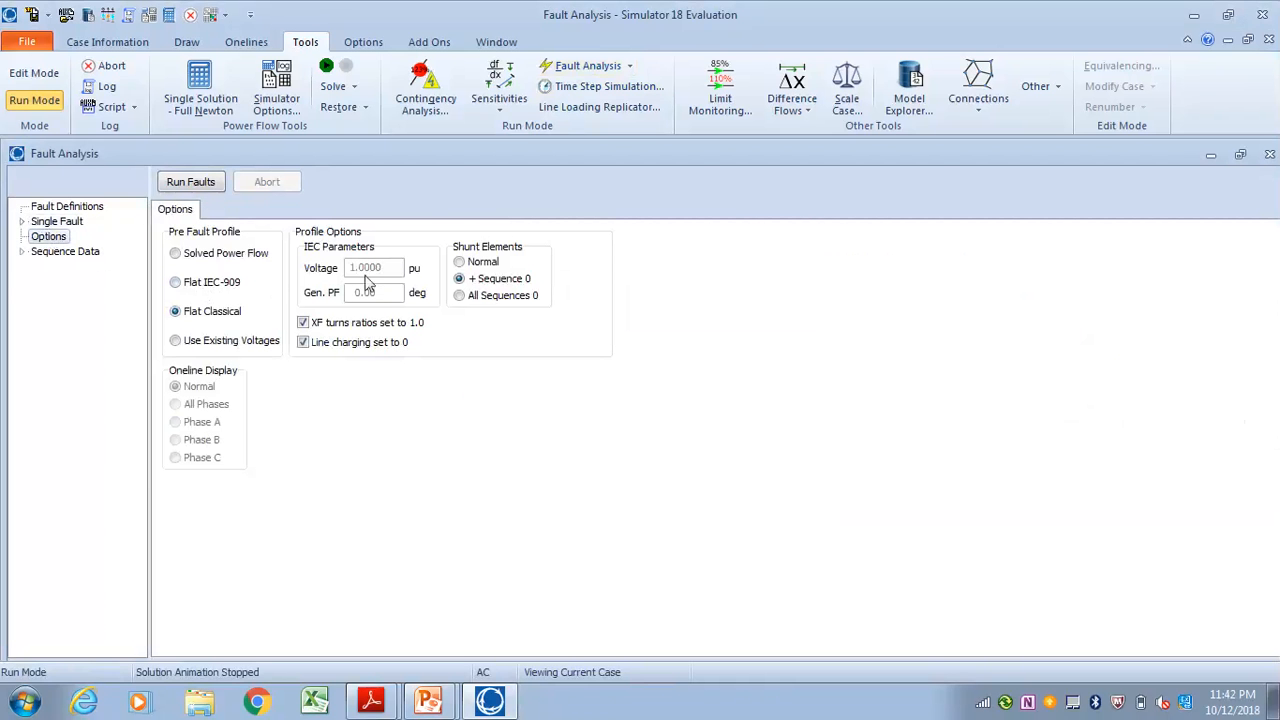
click(200, 341)
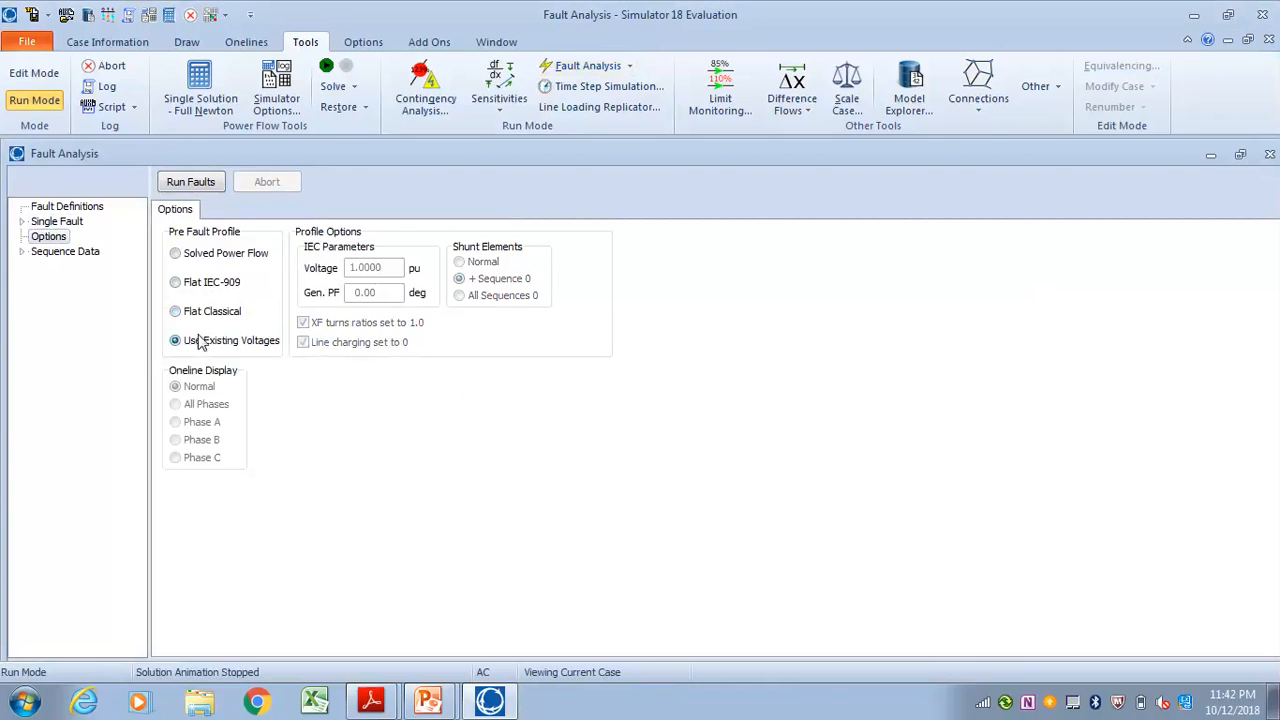
click(205, 312)
click(198, 285)
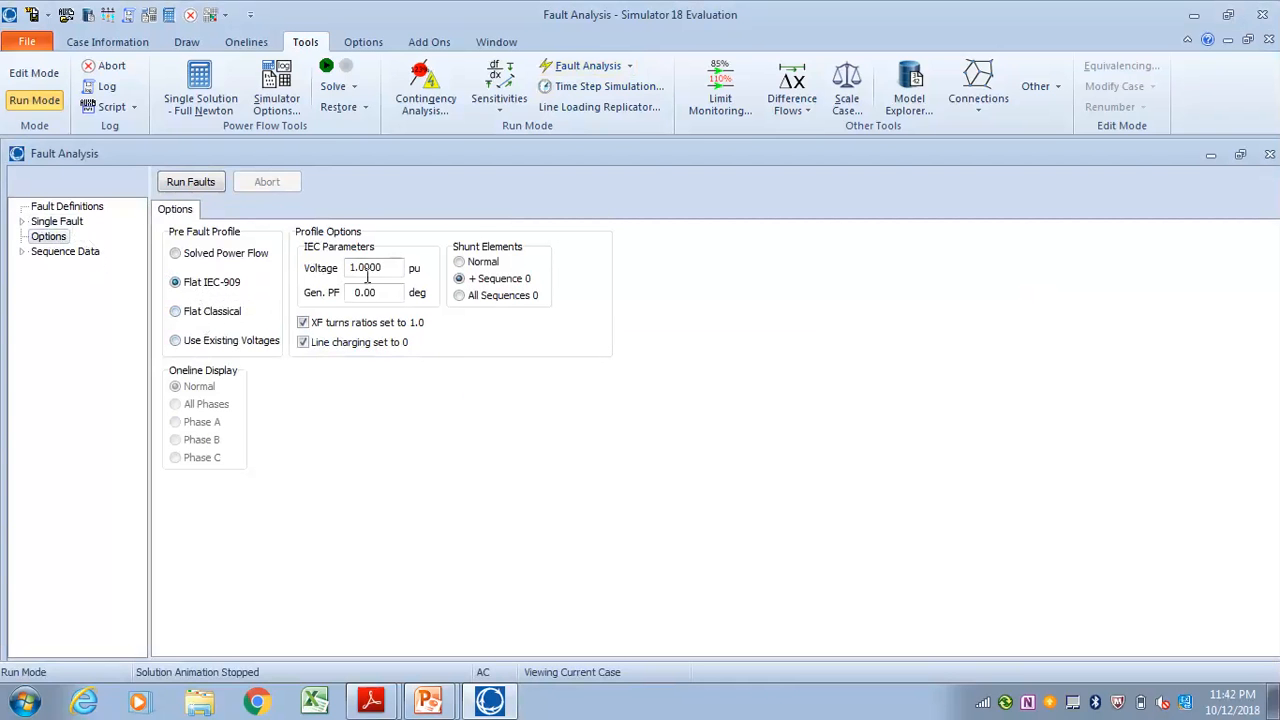
click(60, 224)
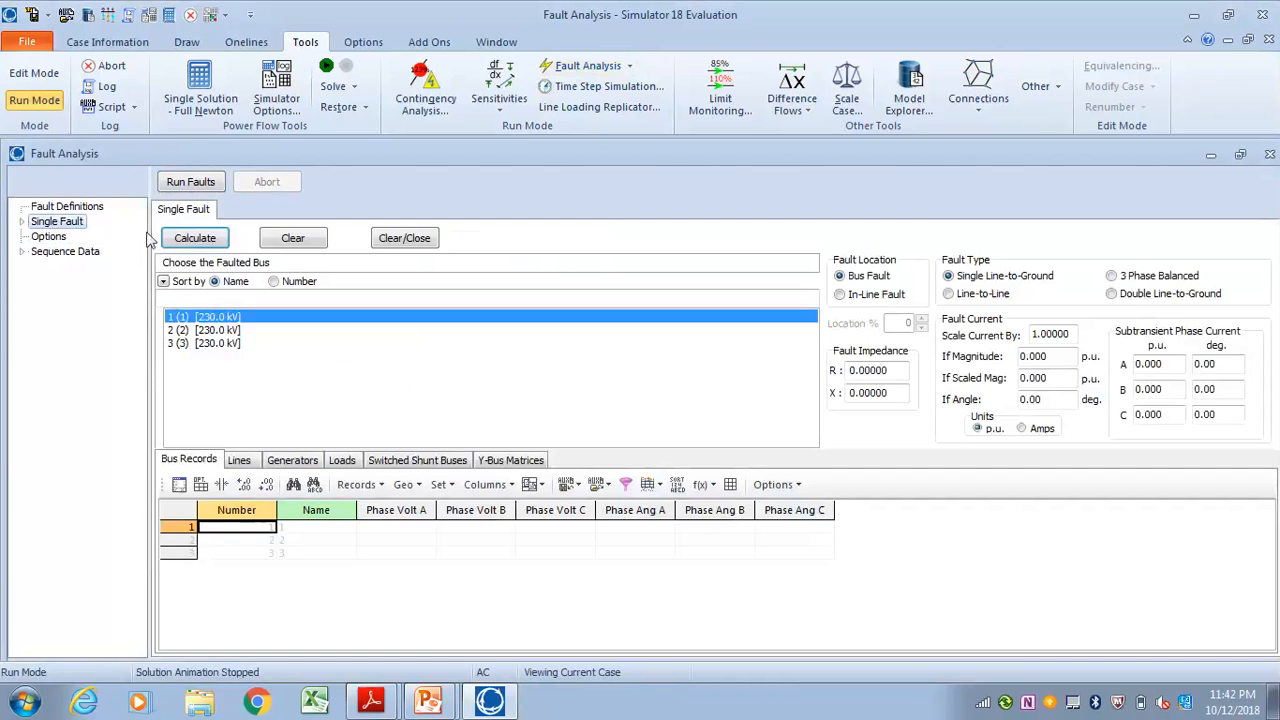
click(205, 242)
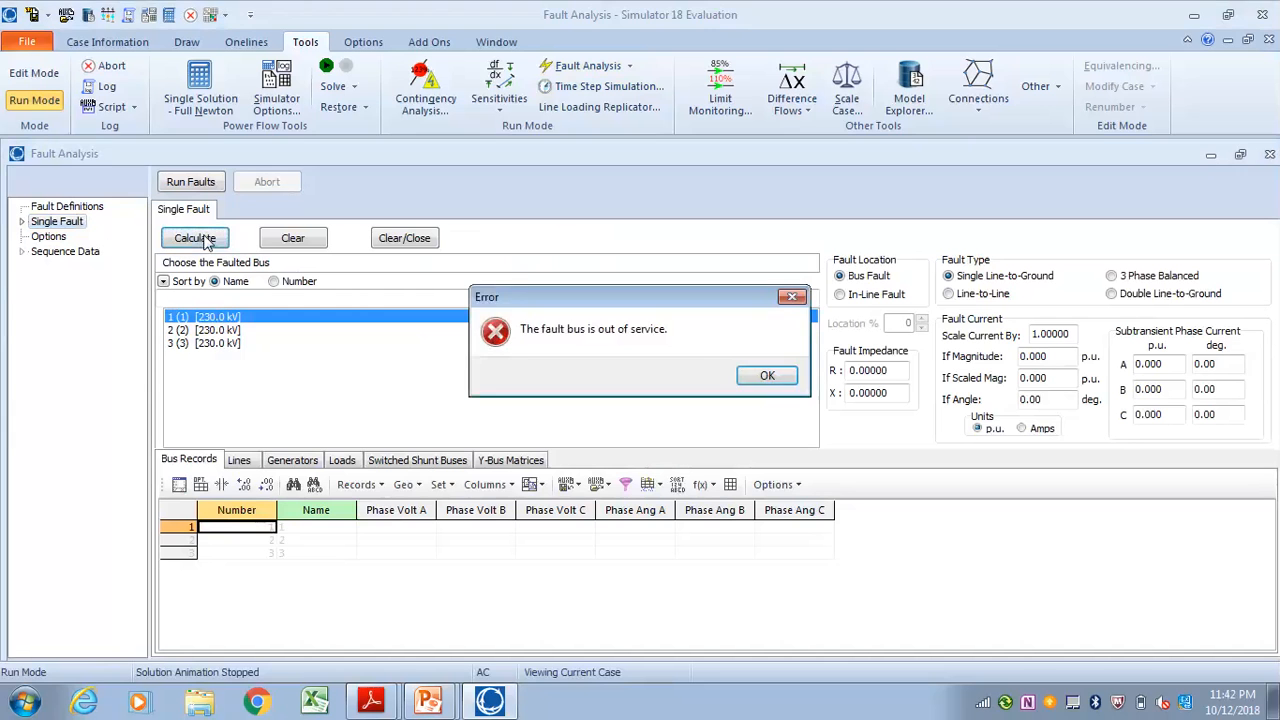
click(768, 376)
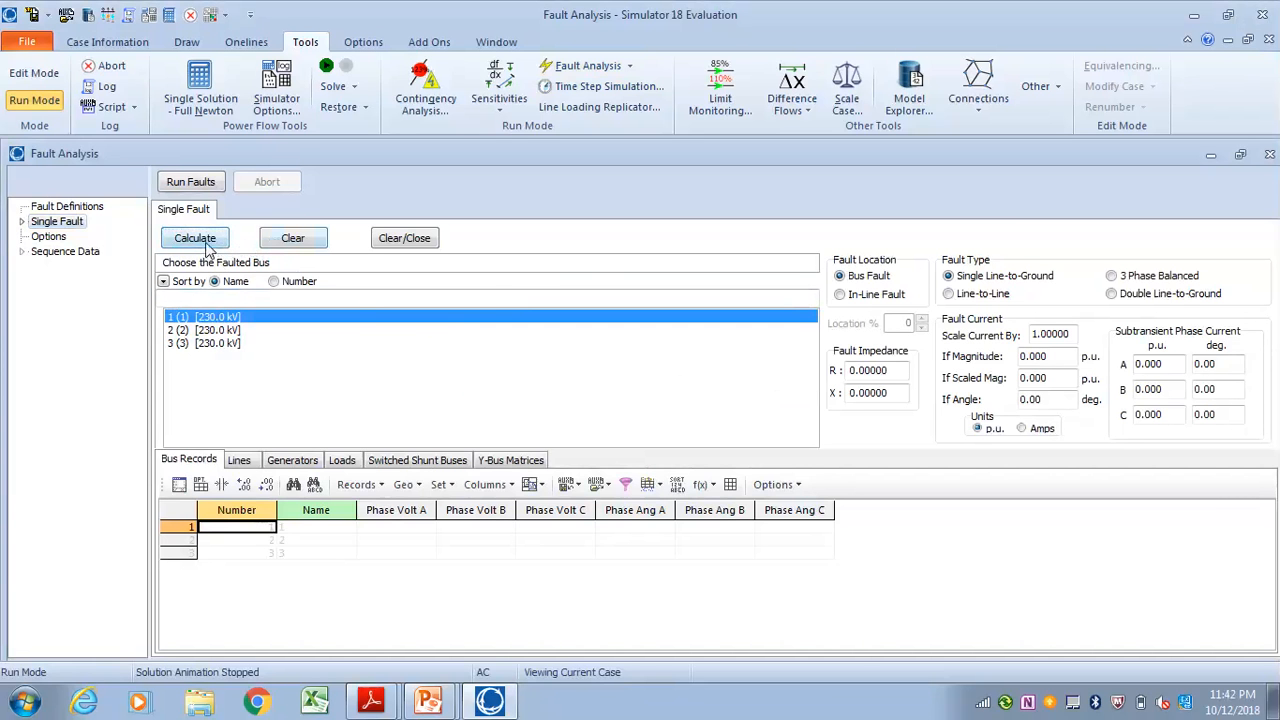
Set the pre-fault profile to Use Existing Voltages and try to calculate the bus 1 fault with it
click(45, 238)
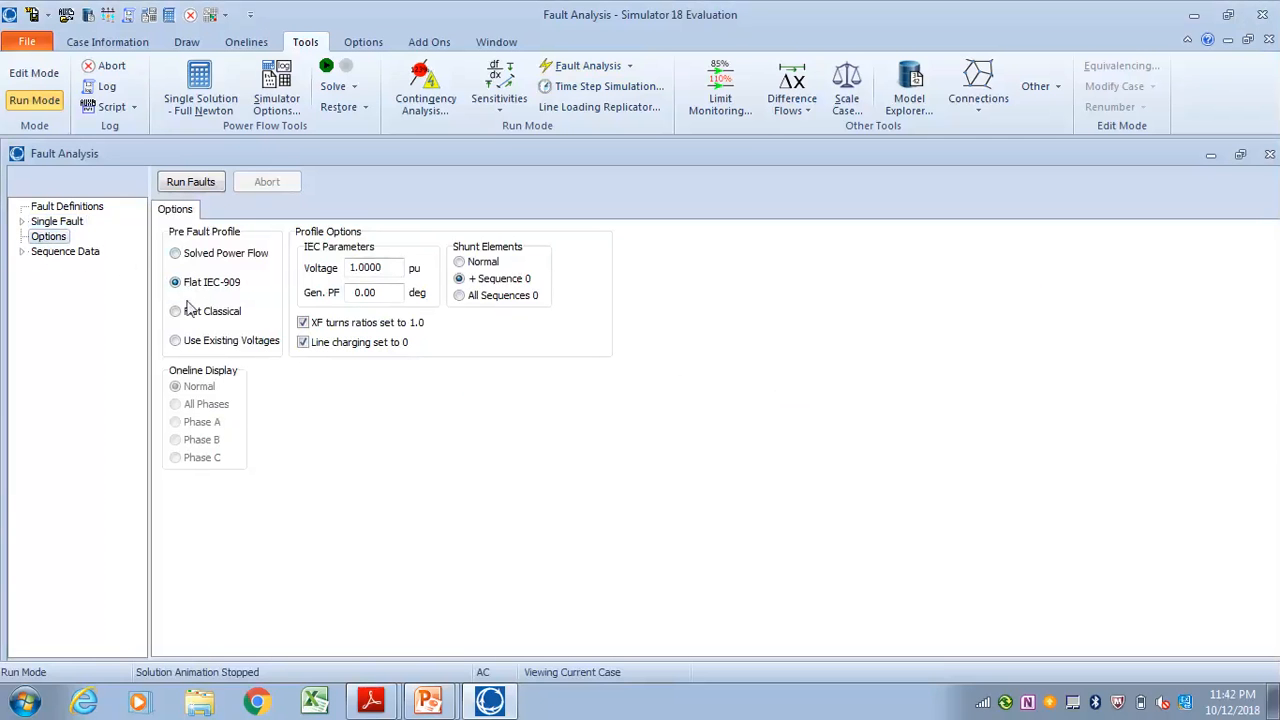
click(178, 342)
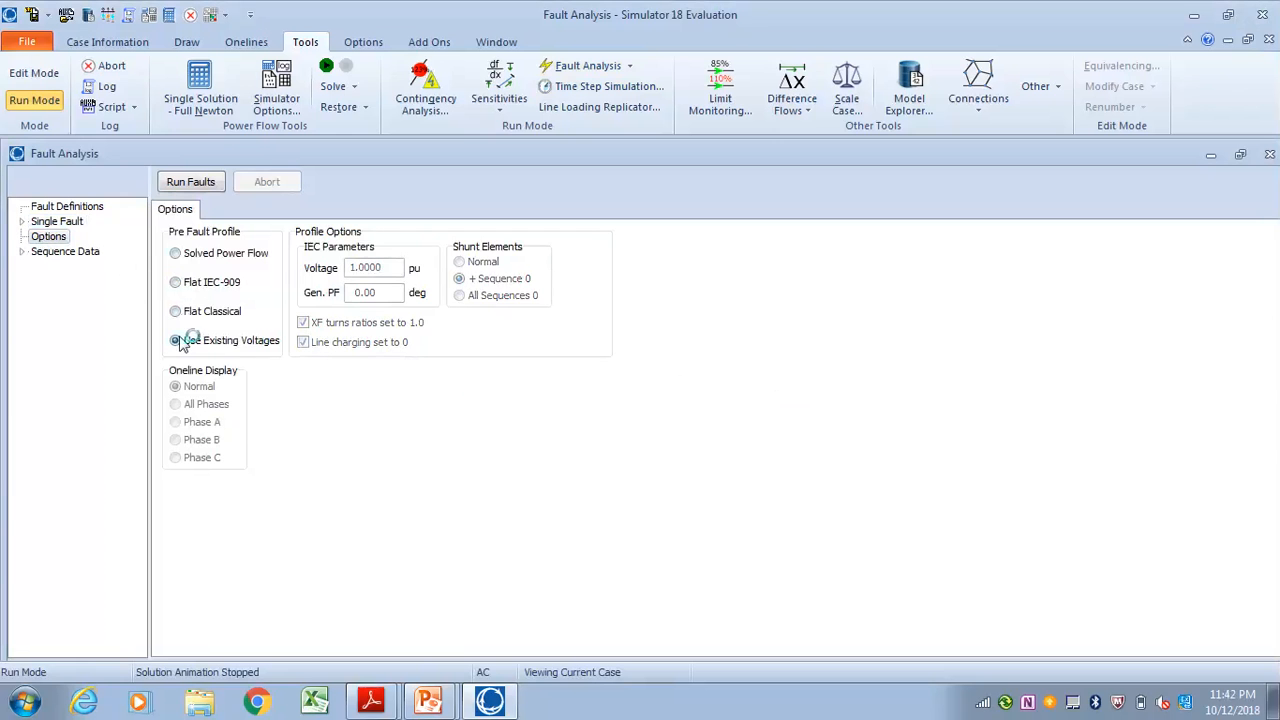
click(70, 221)
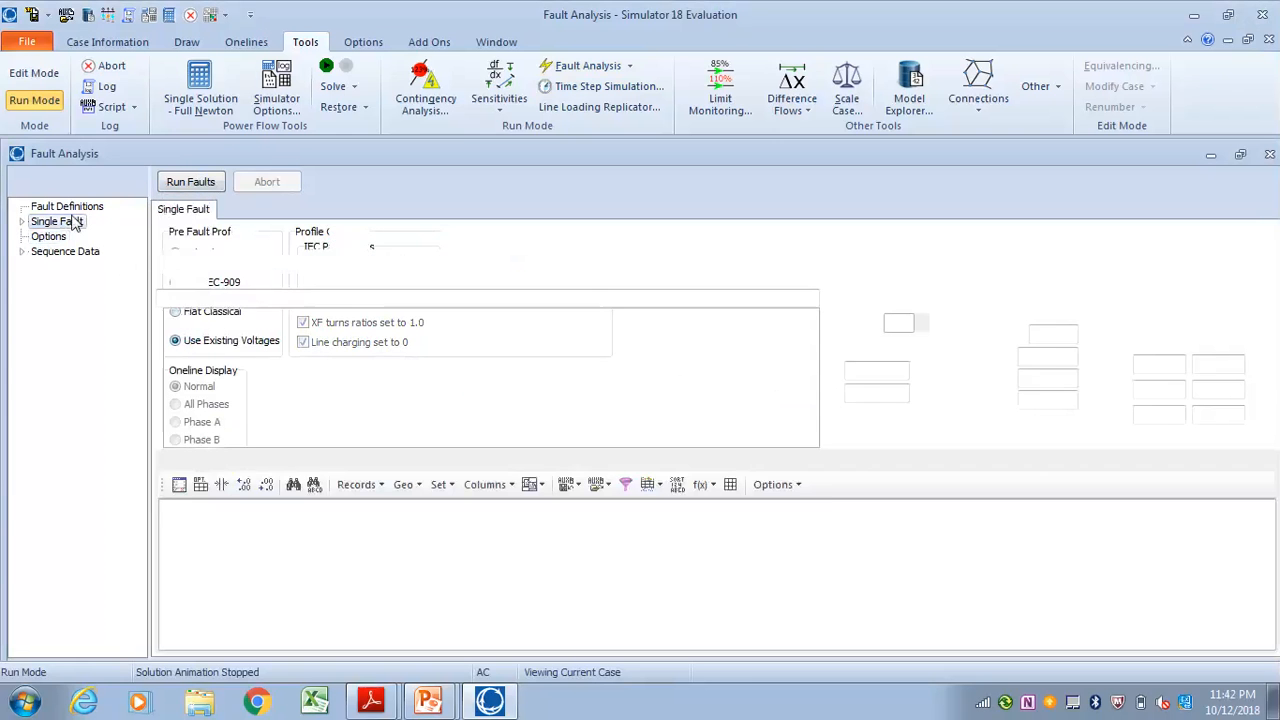
click(194, 238)
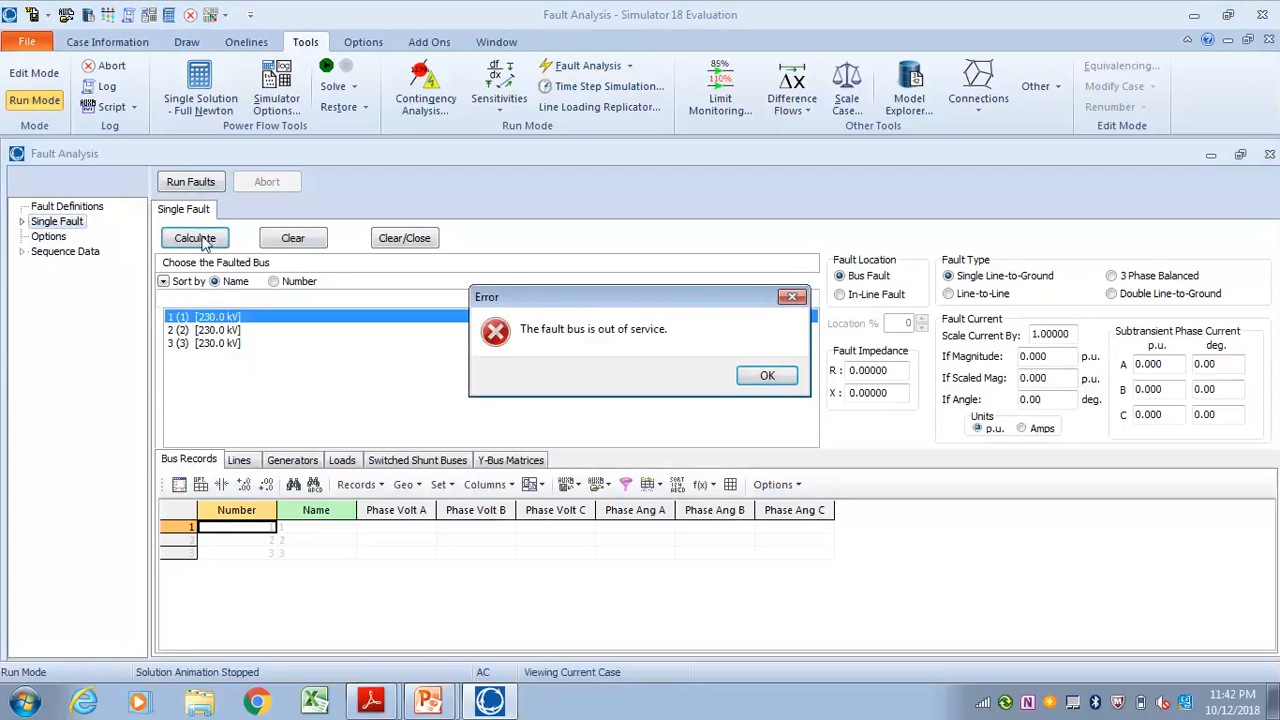
click(770, 378)
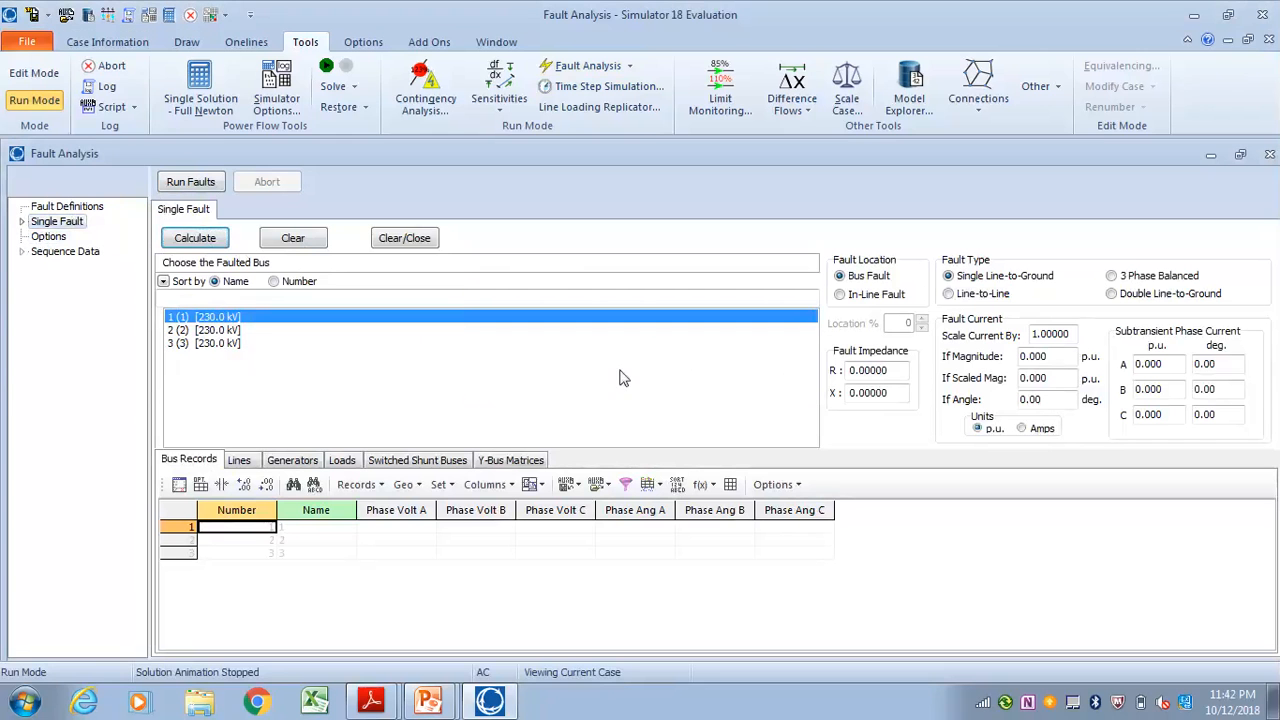
Return to the oneline, start a fault study directly from bus 1, try to calculate it, and minimize the fault window
click(1210, 155)
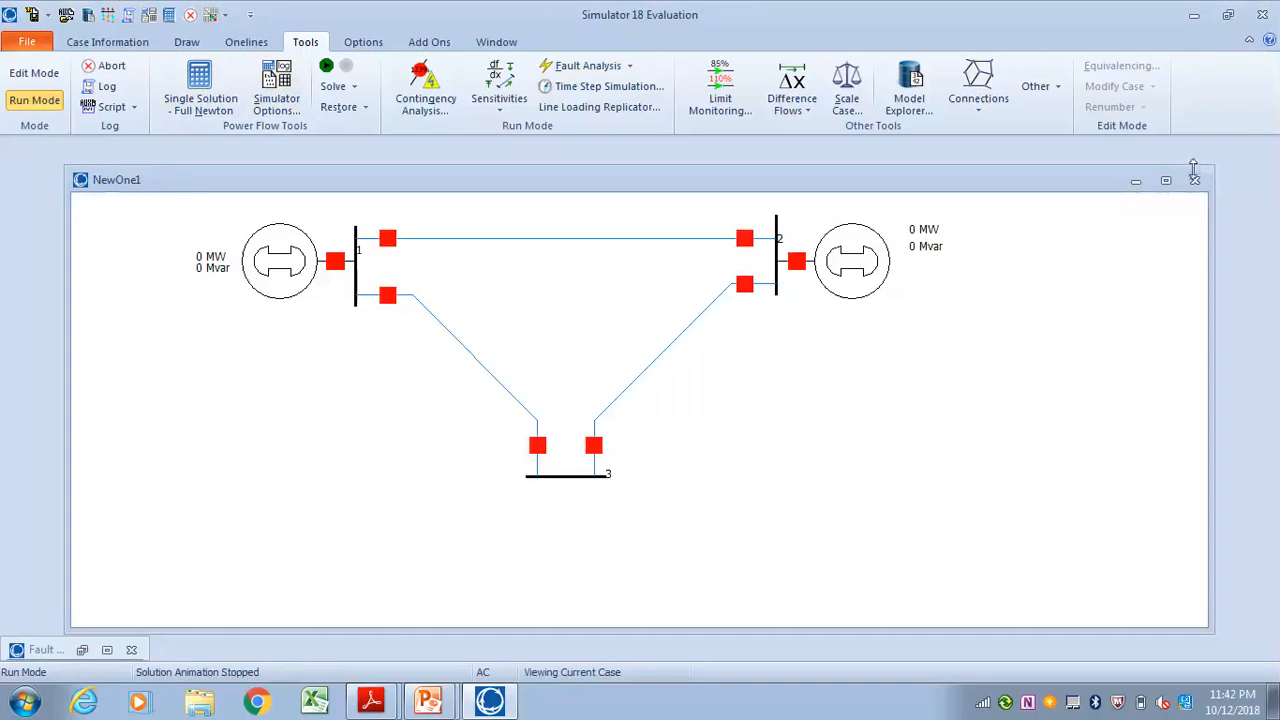
click(1165, 180)
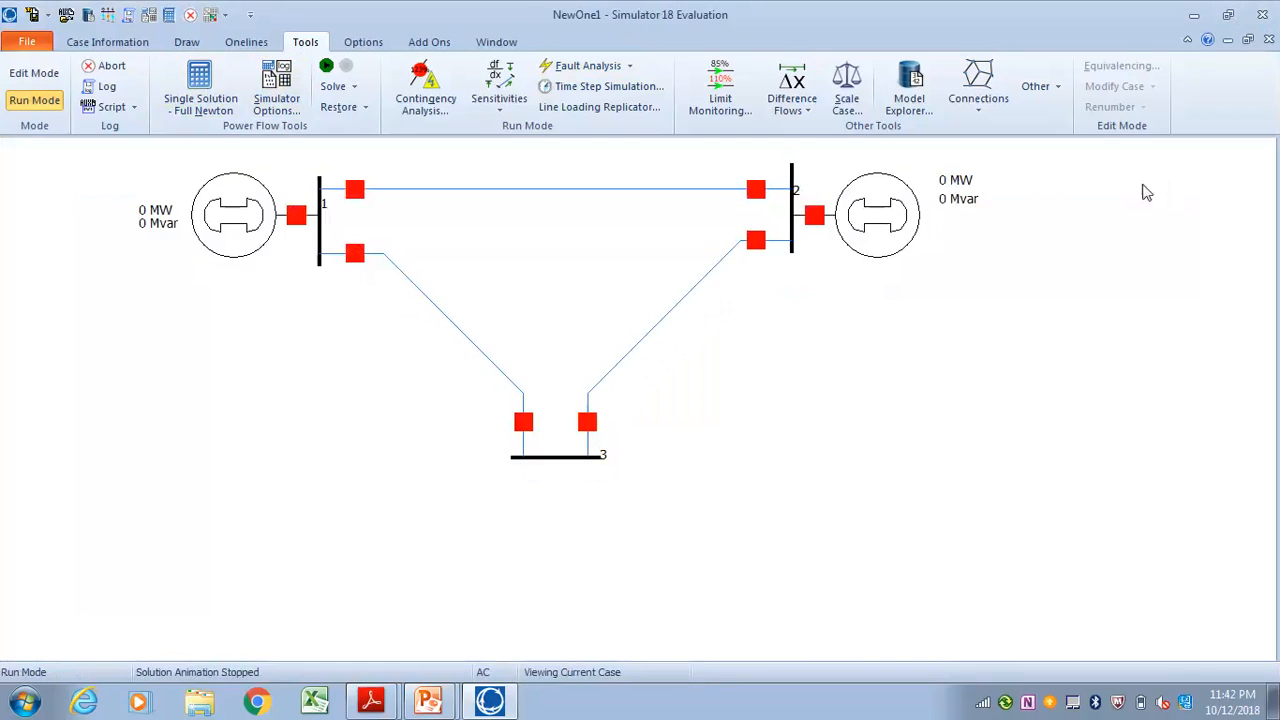
right_click(321, 234)
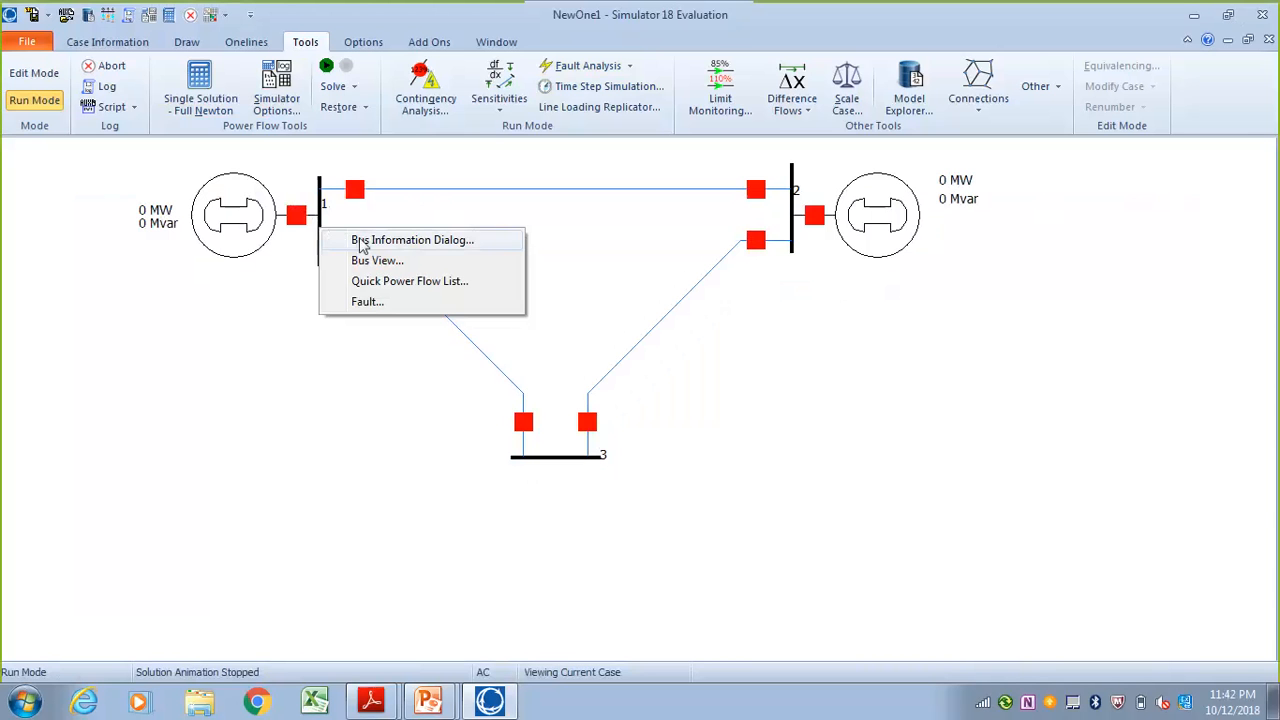
click(364, 303)
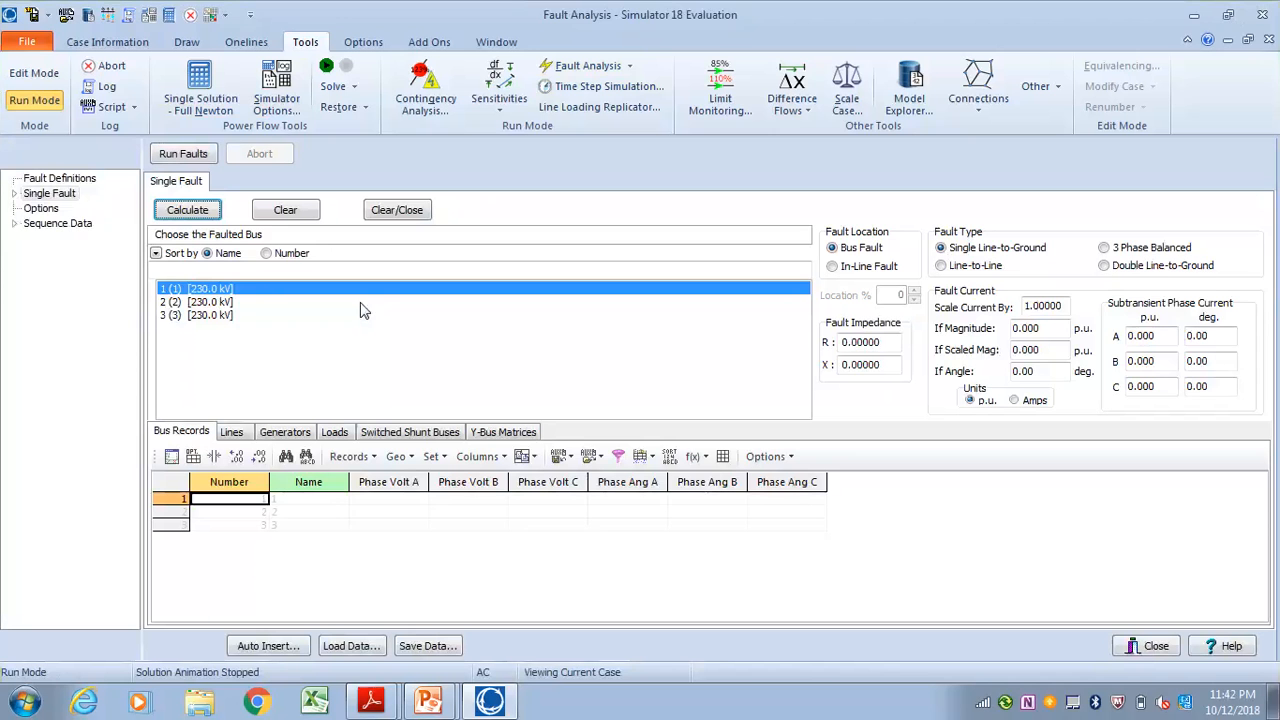
click(200, 214)
click(777, 372)
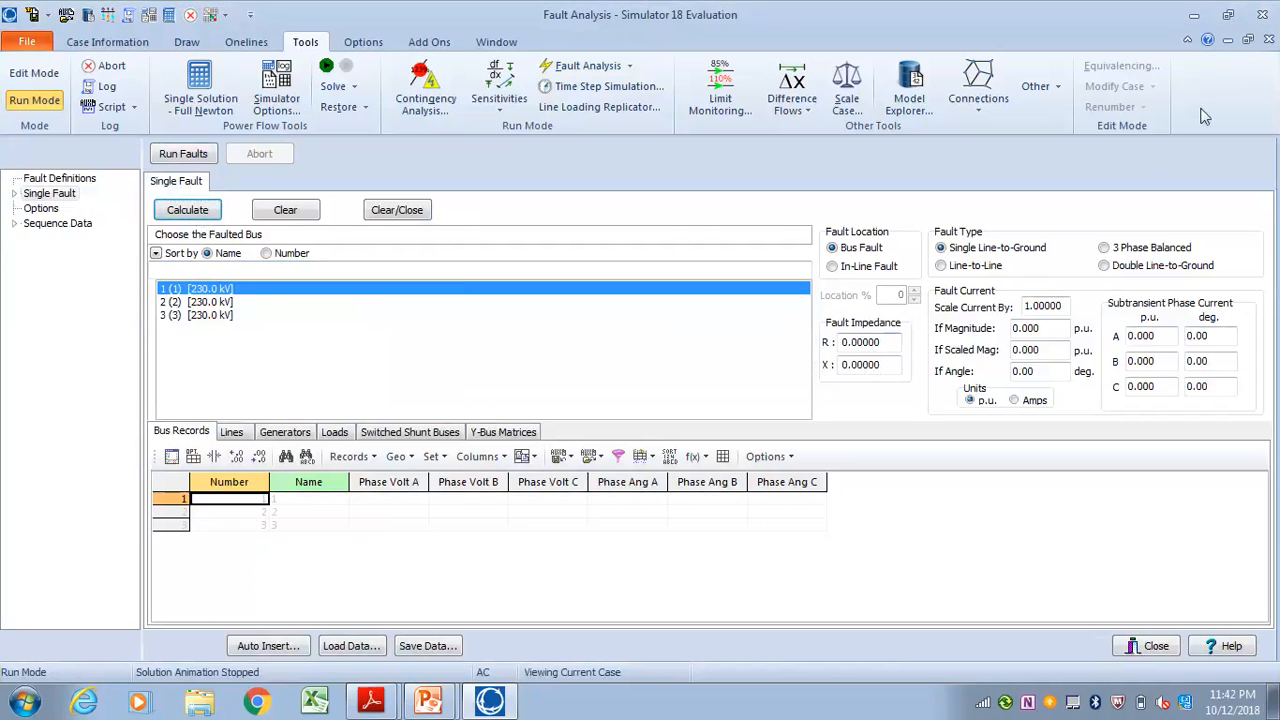
click(1229, 40)
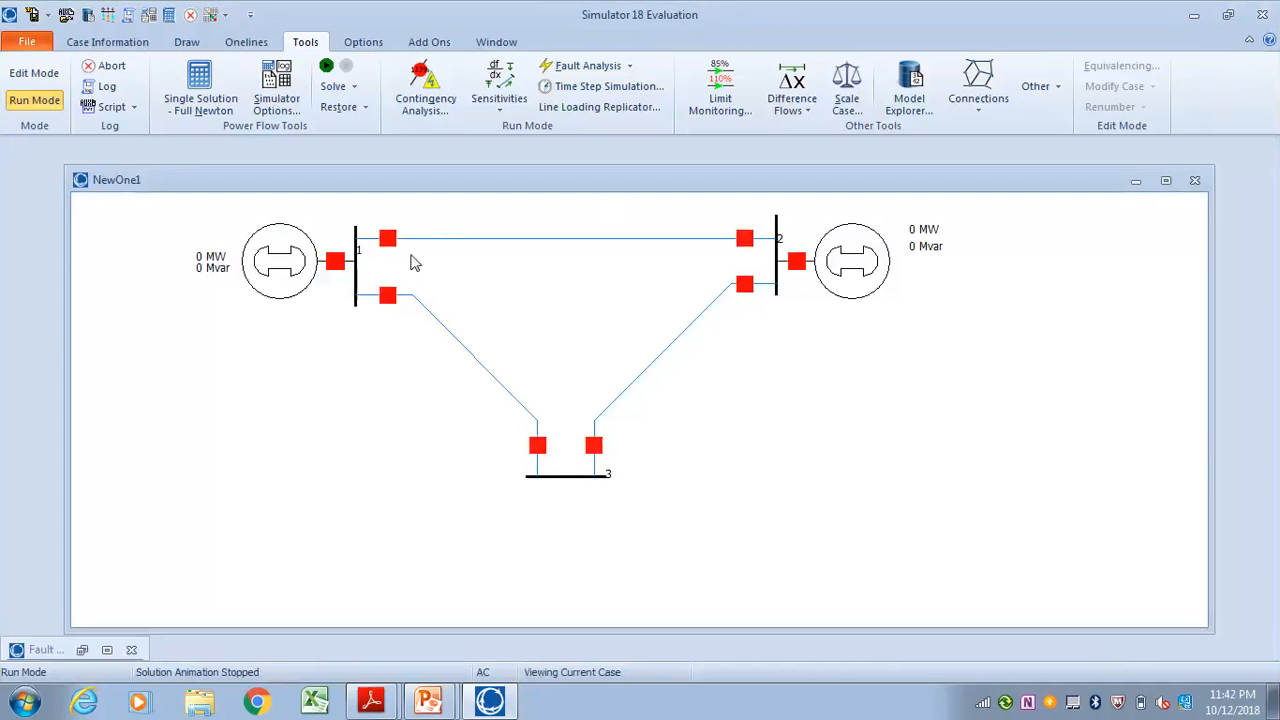
Examine bus 1's connection status and slack setting in its bus information, and close it
right_click(360, 285)
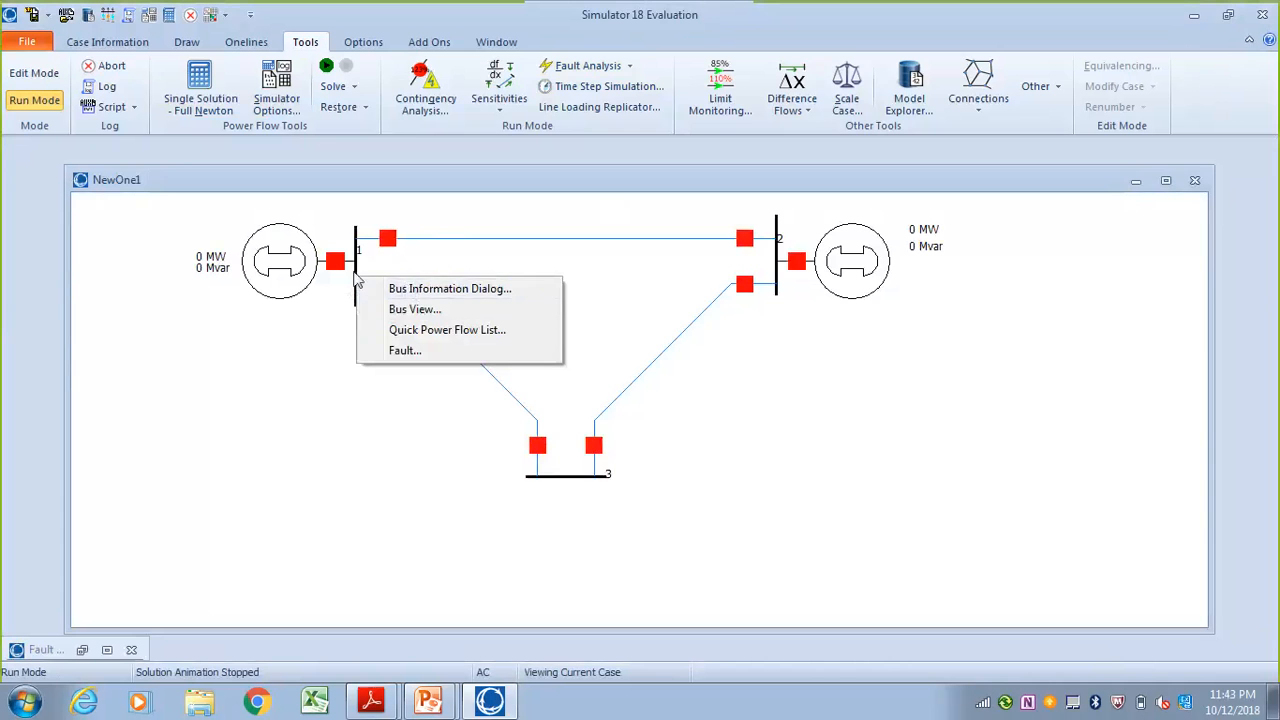
click(417, 288)
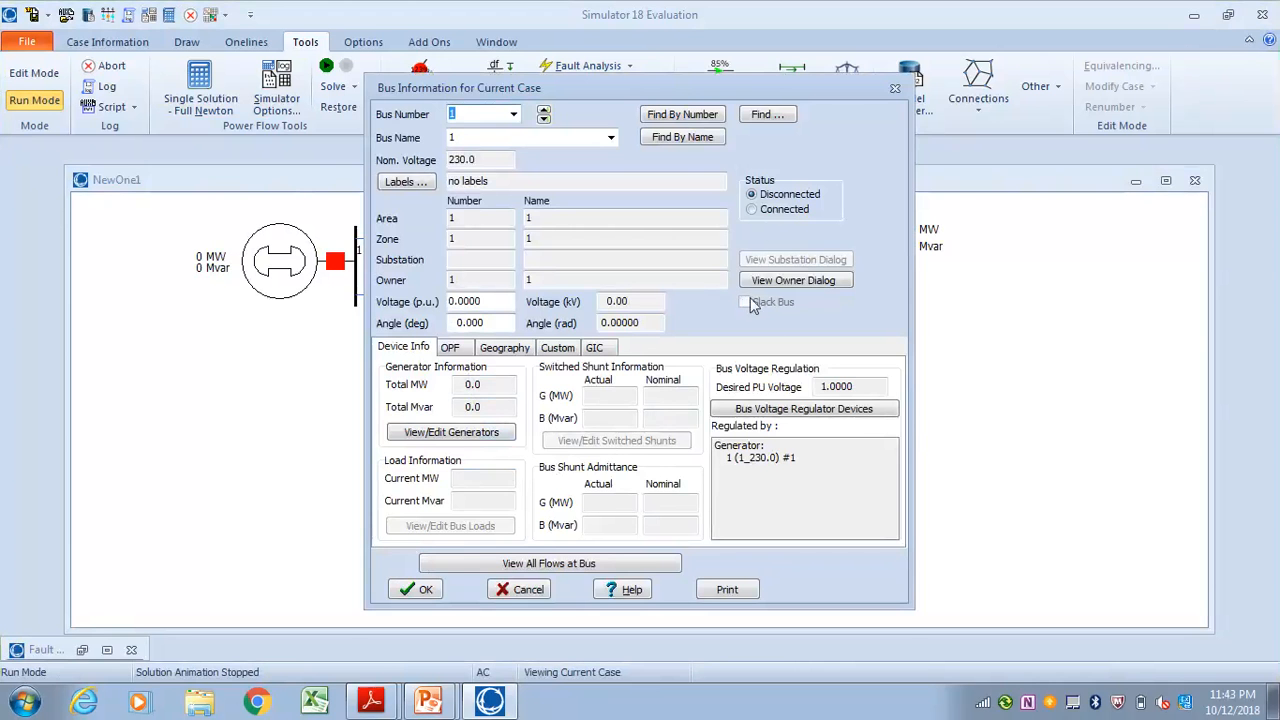
click(895, 88)
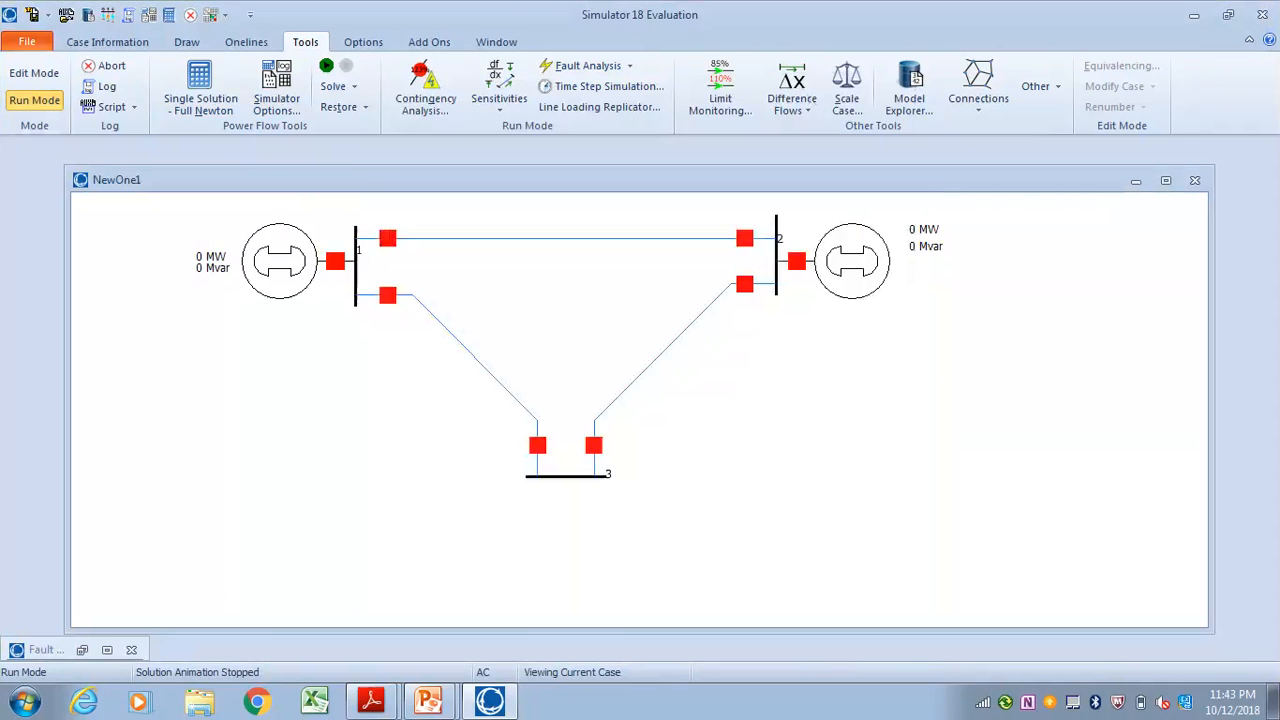
In Edit Mode, make bus 1 the system slack bus, then maximize the oneline and return to Run Mode
click(24, 74)
right_click(355, 276)
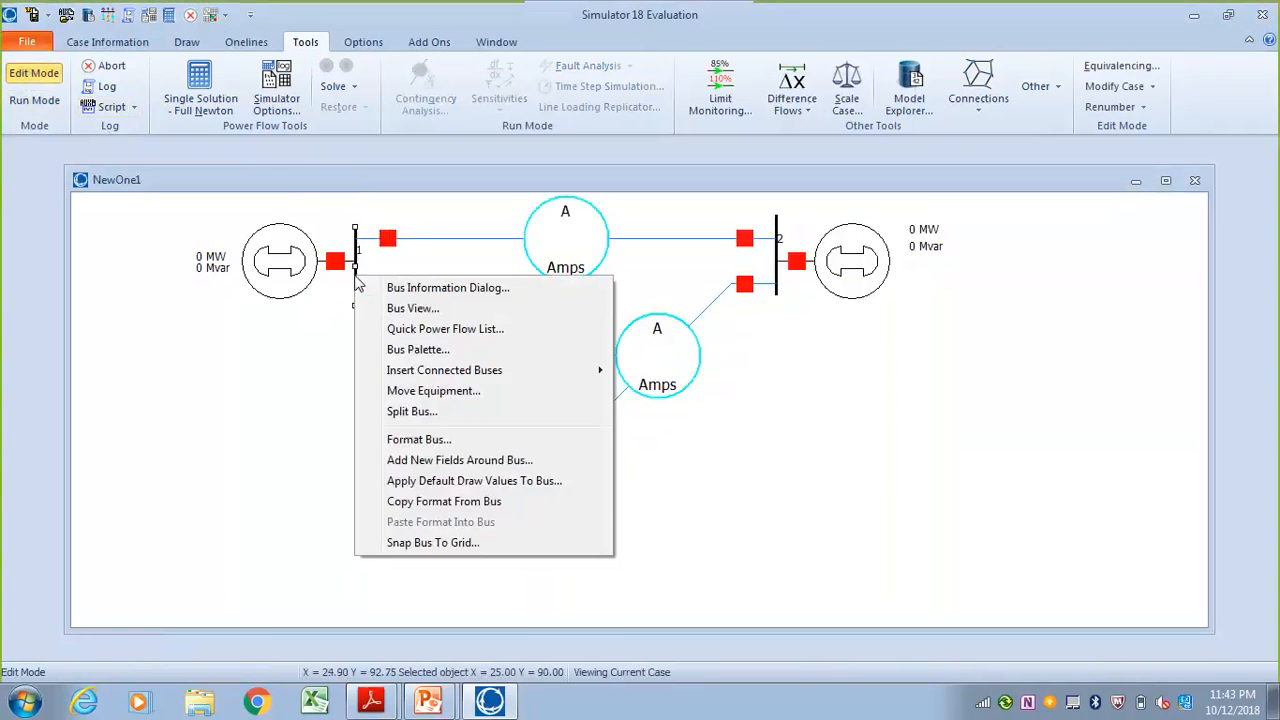
click(420, 289)
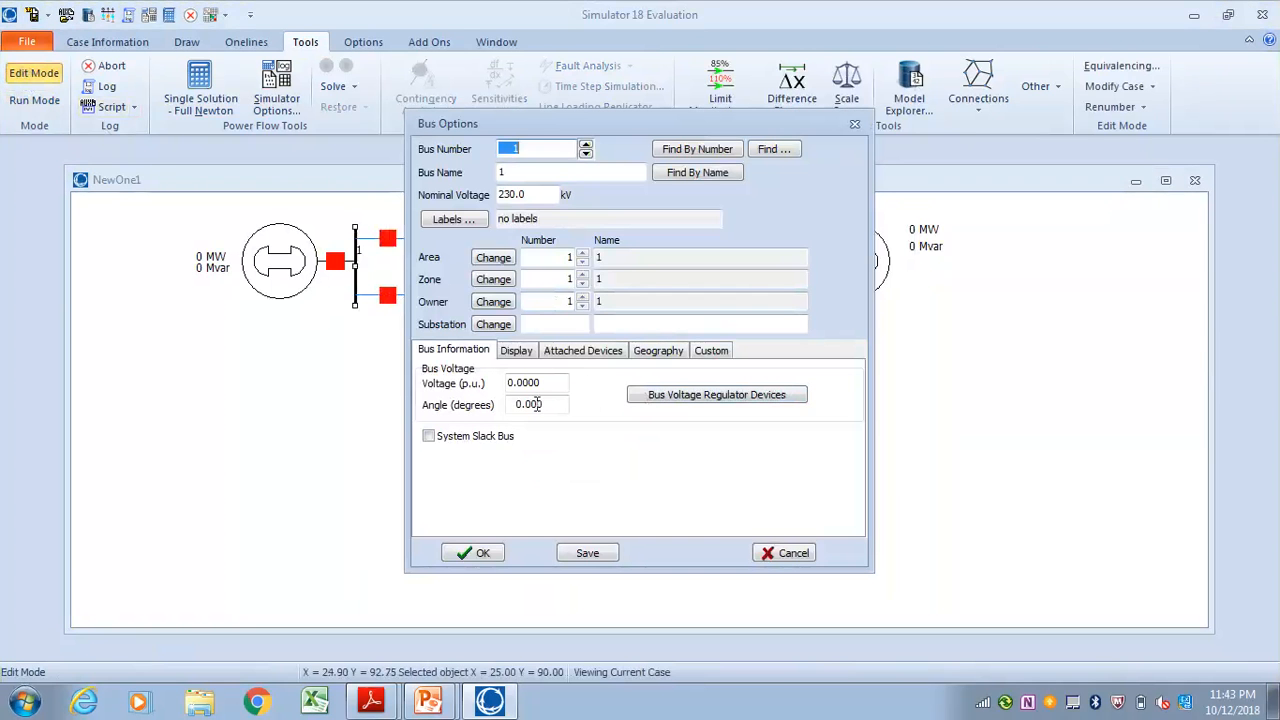
click(450, 441)
click(471, 551)
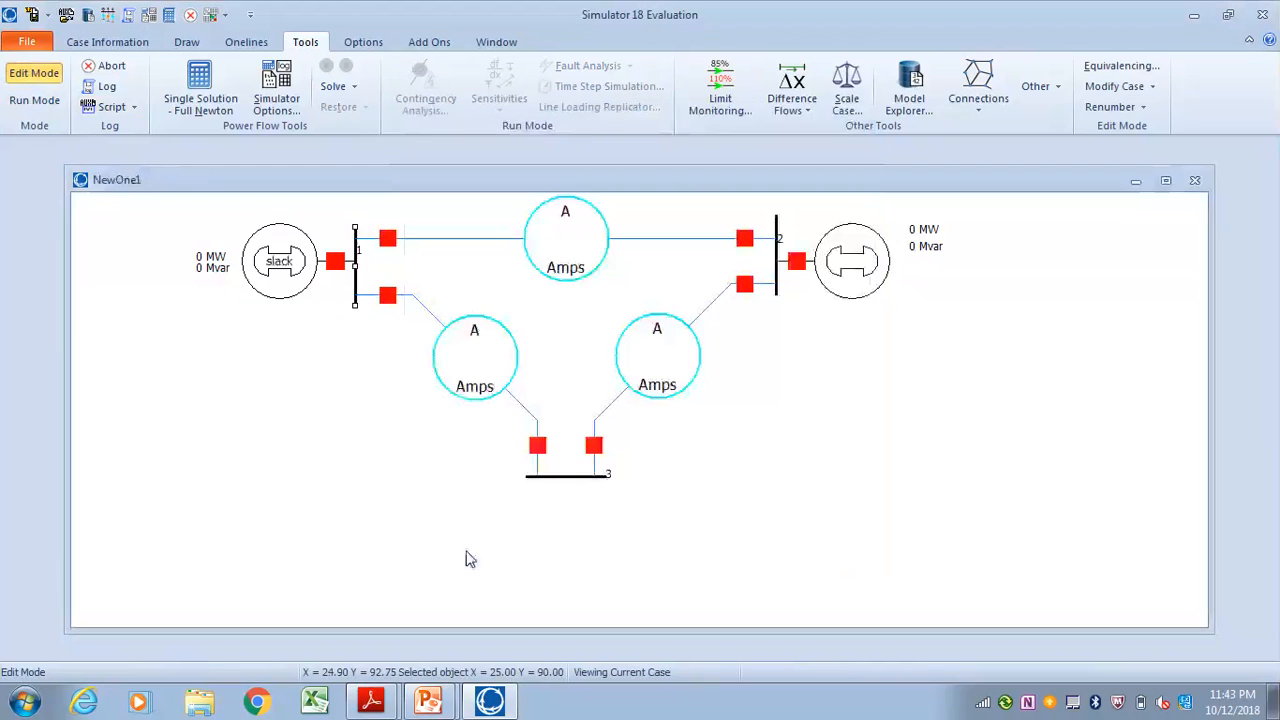
click(1165, 180)
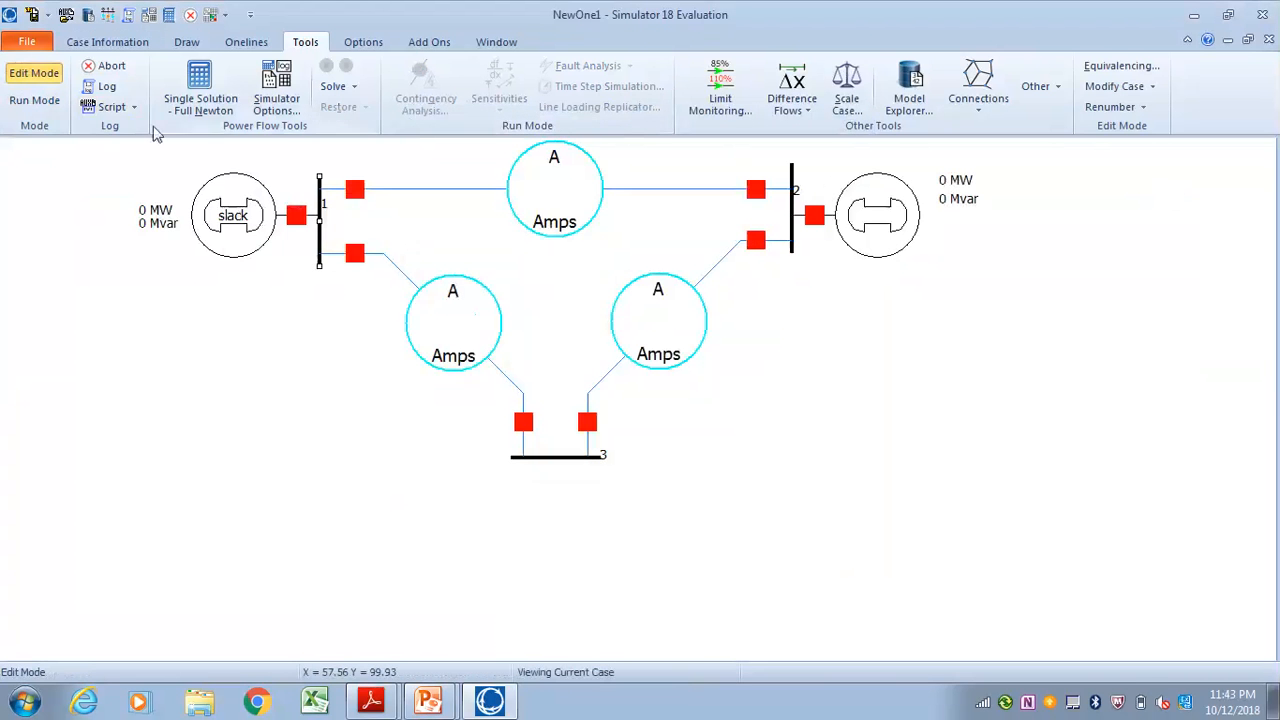
click(33, 100)
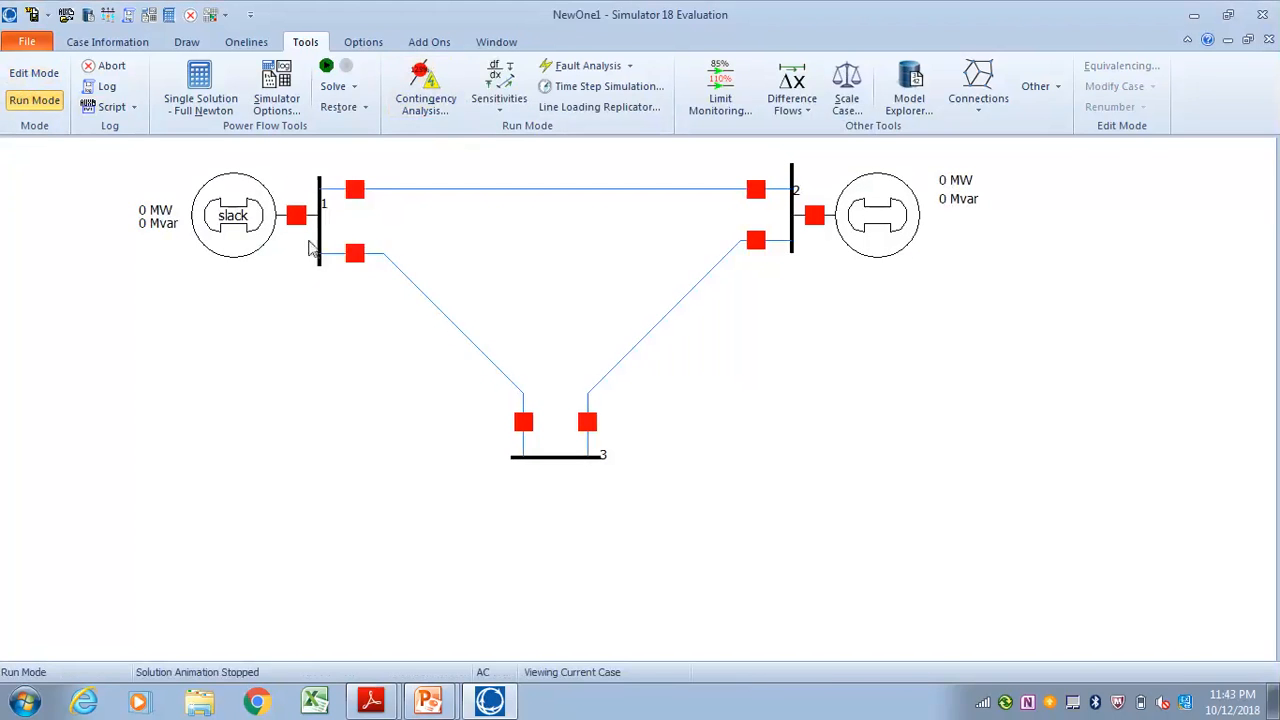
Start a fault study from bus 1 and calculate a single line-to-ground bus fault there
right_click(320, 240)
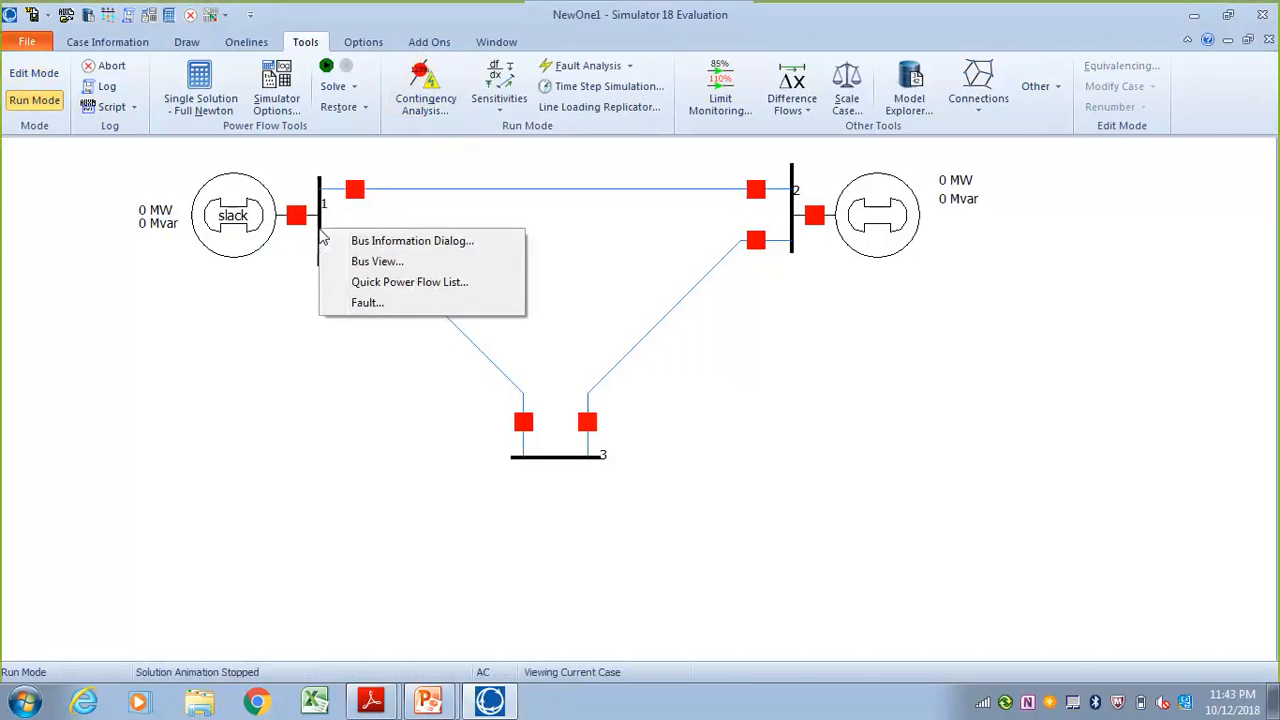
click(381, 306)
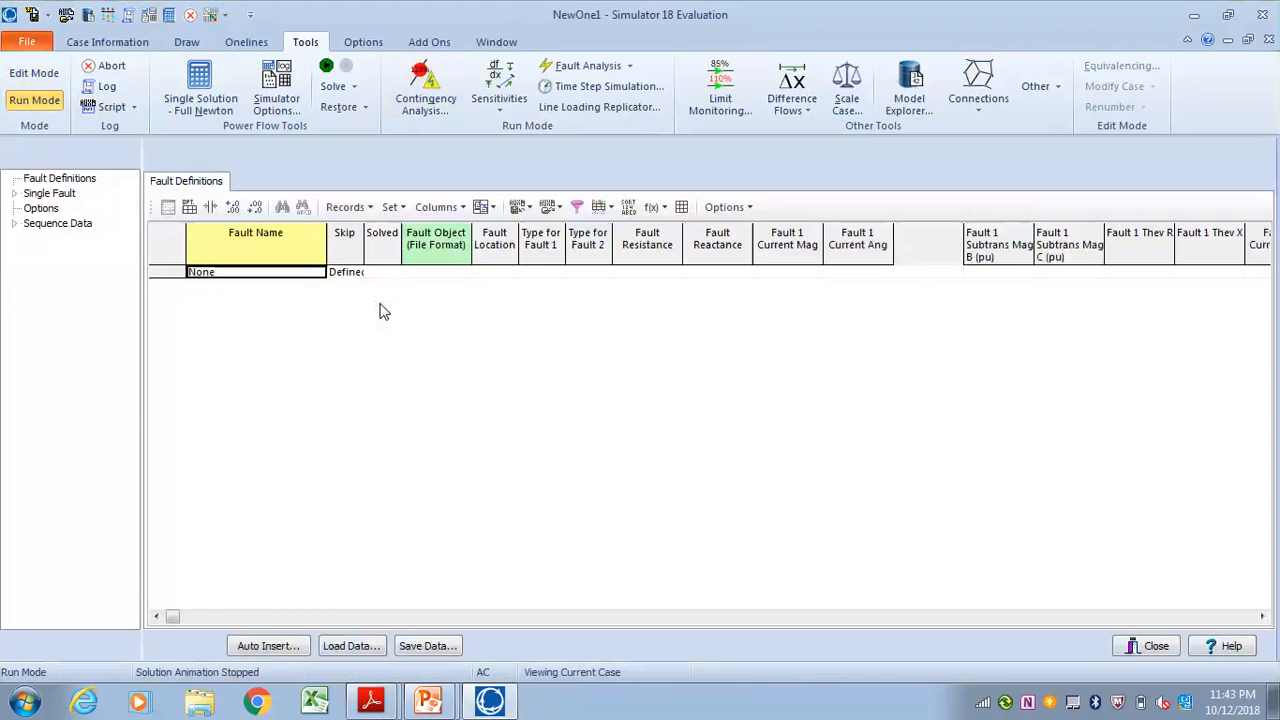
click(44, 196)
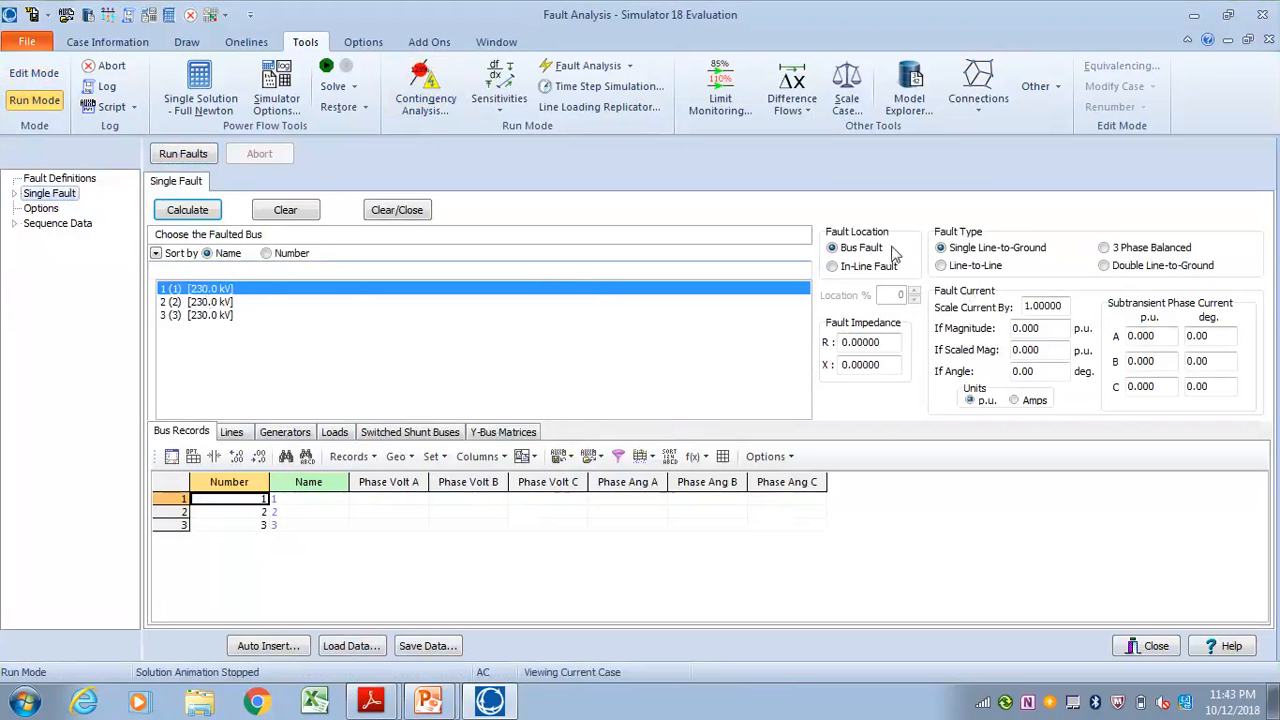
click(186, 211)
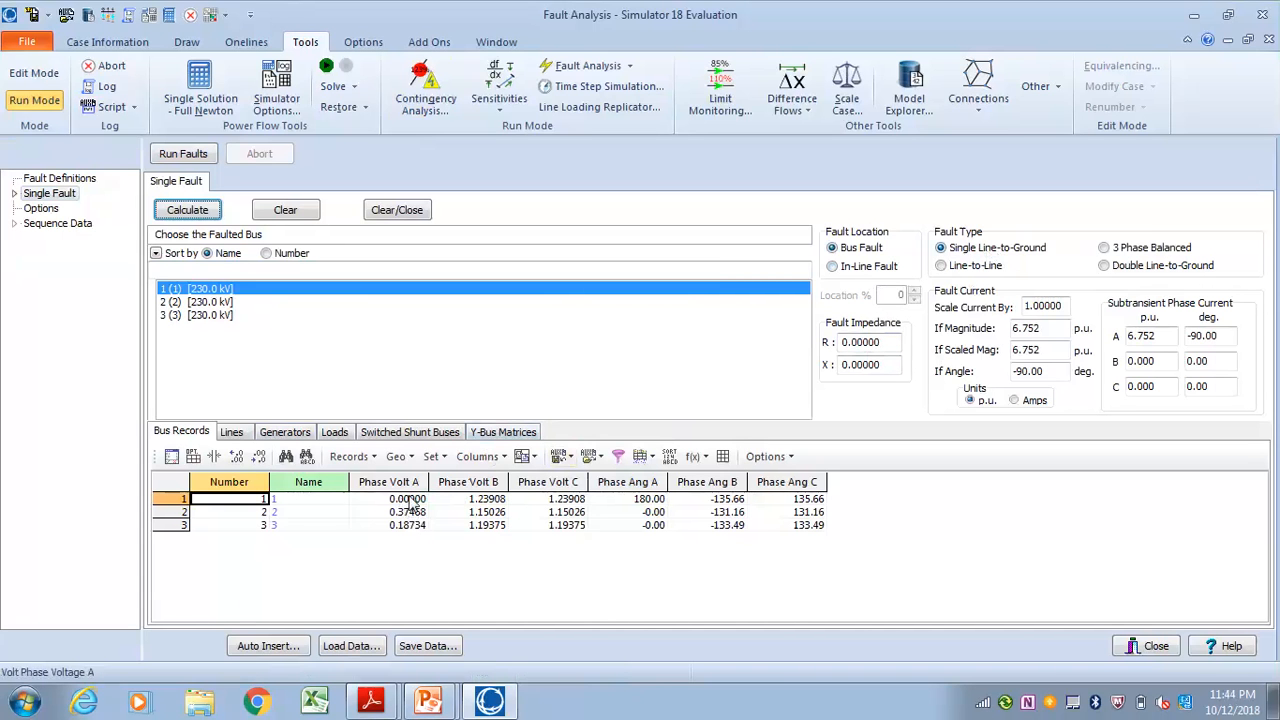
Calculate a line-to-line fault at bus 1 and review its line, generator, load and switched shunt results
click(940, 267)
click(184, 213)
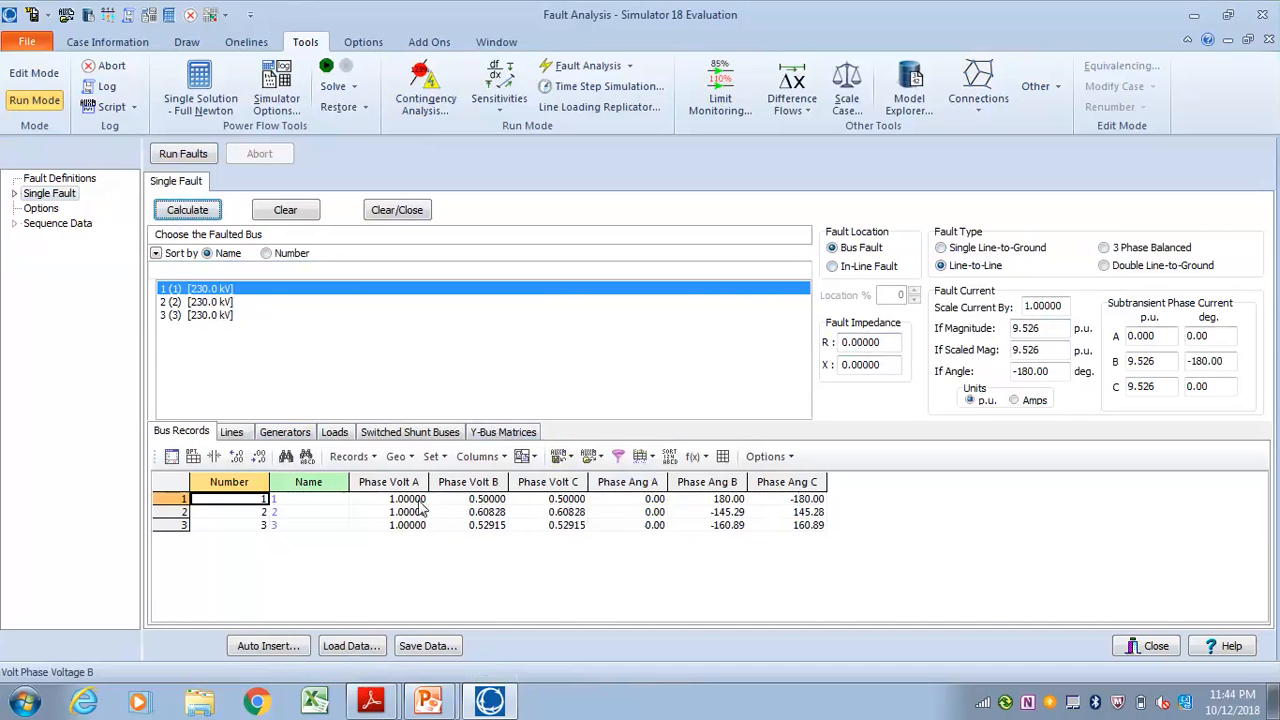
click(231, 433)
click(286, 433)
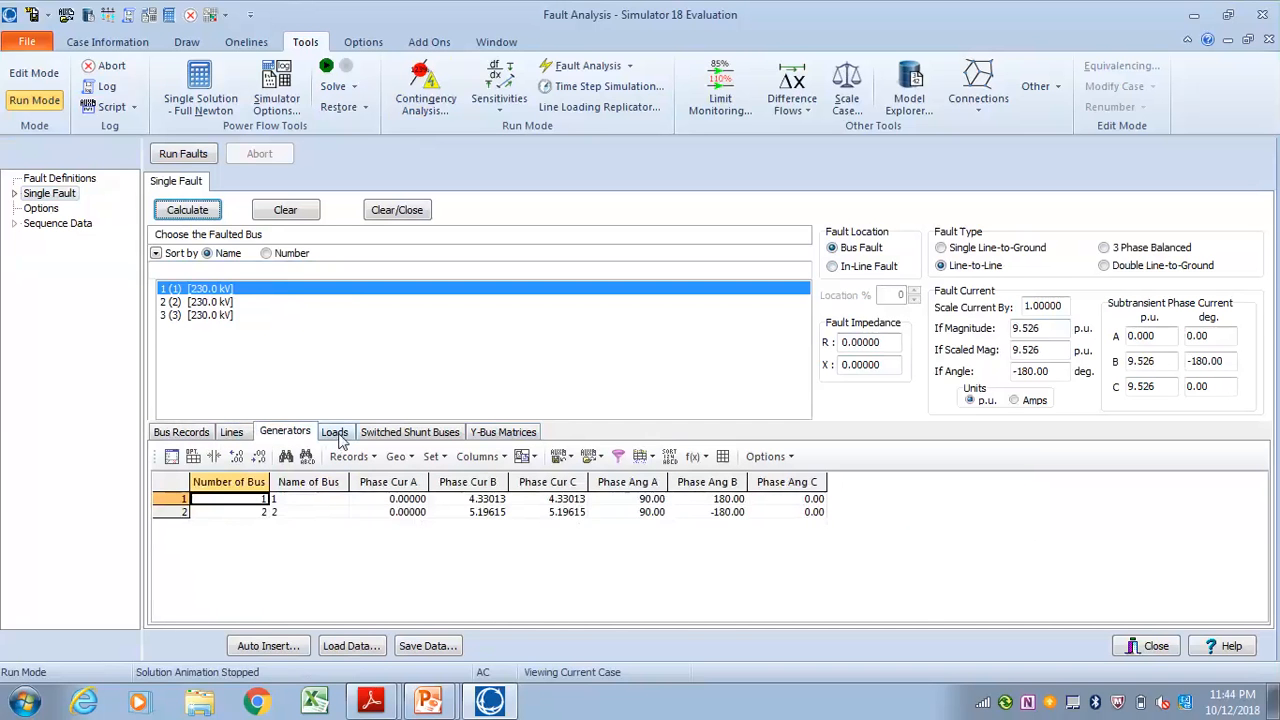
click(336, 434)
click(390, 434)
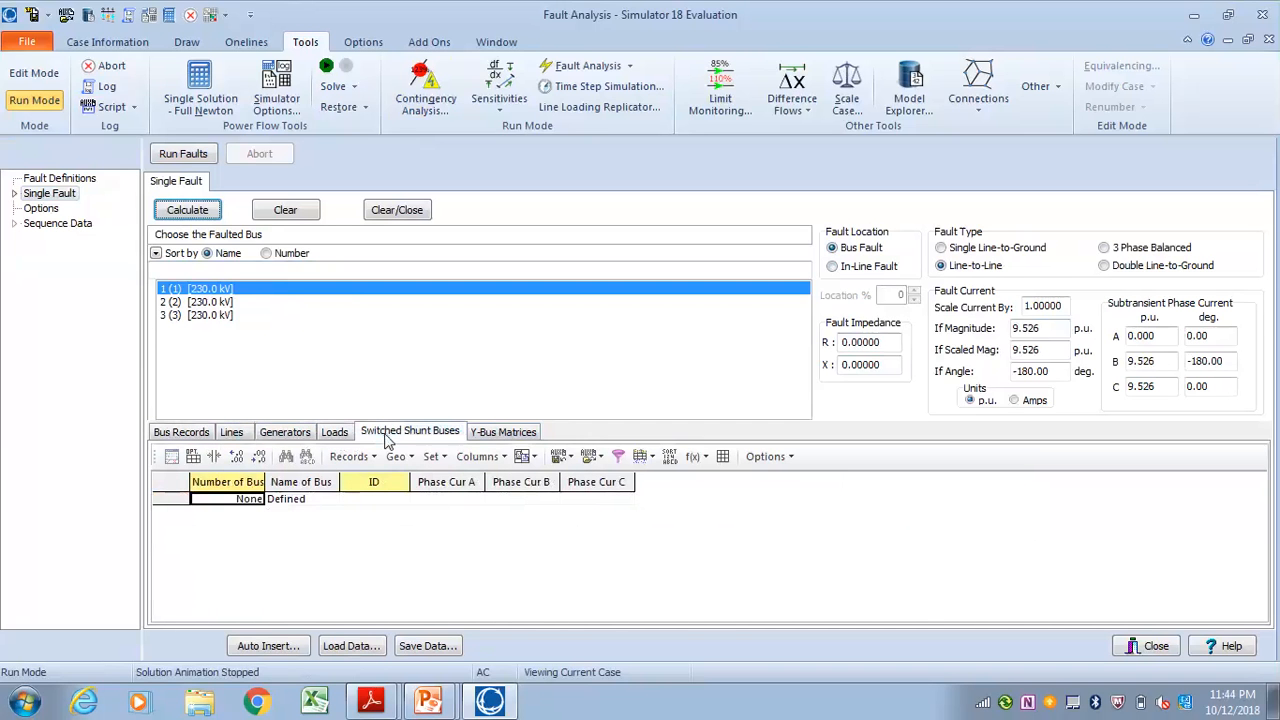
Examine the positive, negative and zero sequence Y-bus matrices, ending on the positive sequence
click(497, 432)
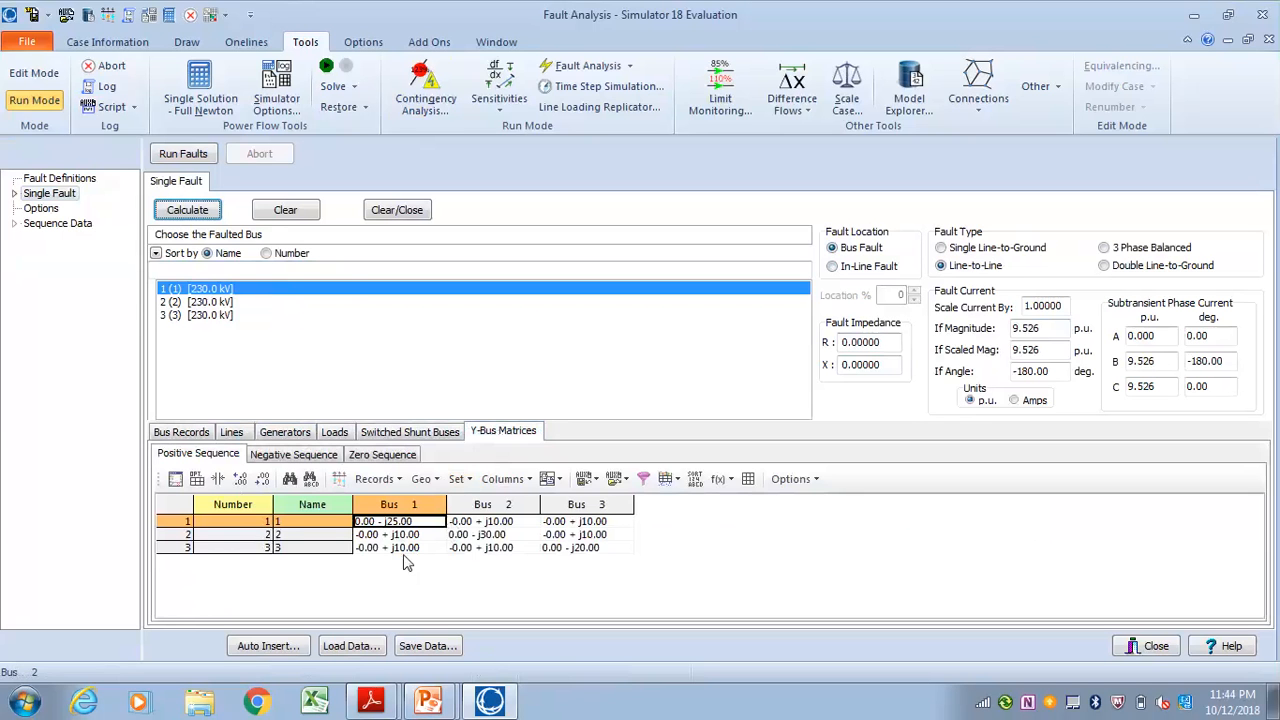
click(282, 458)
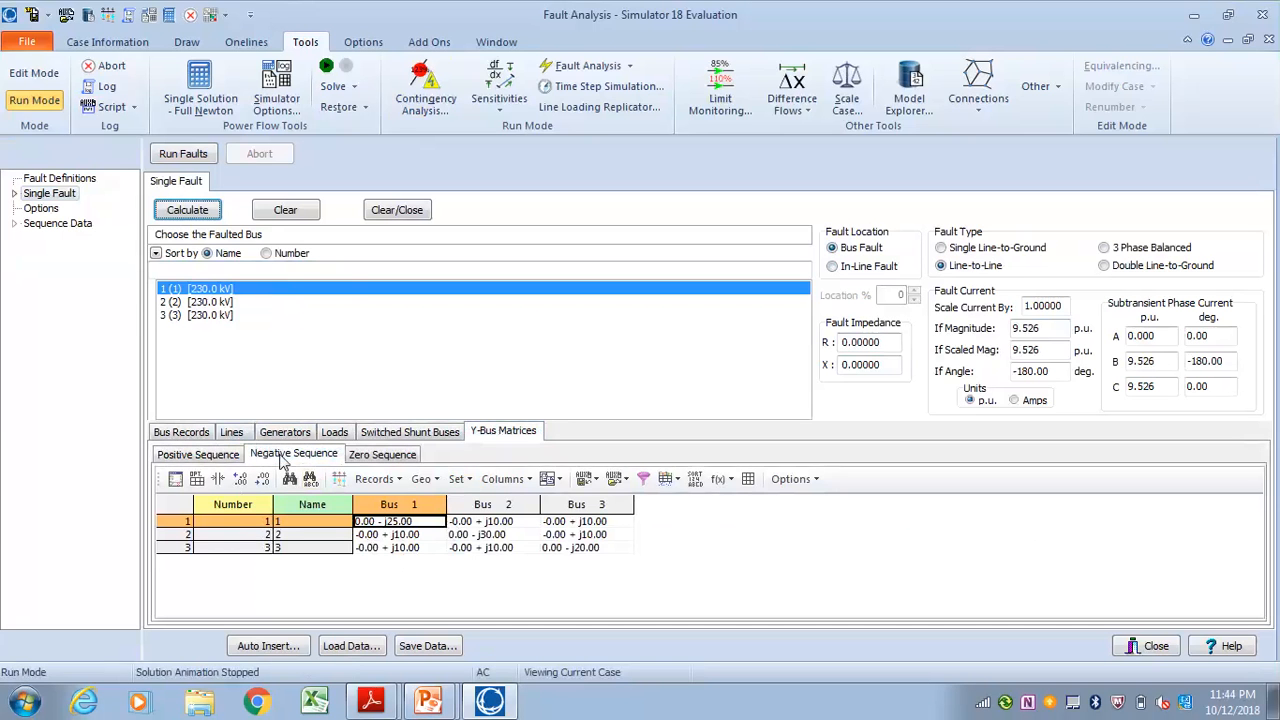
click(388, 457)
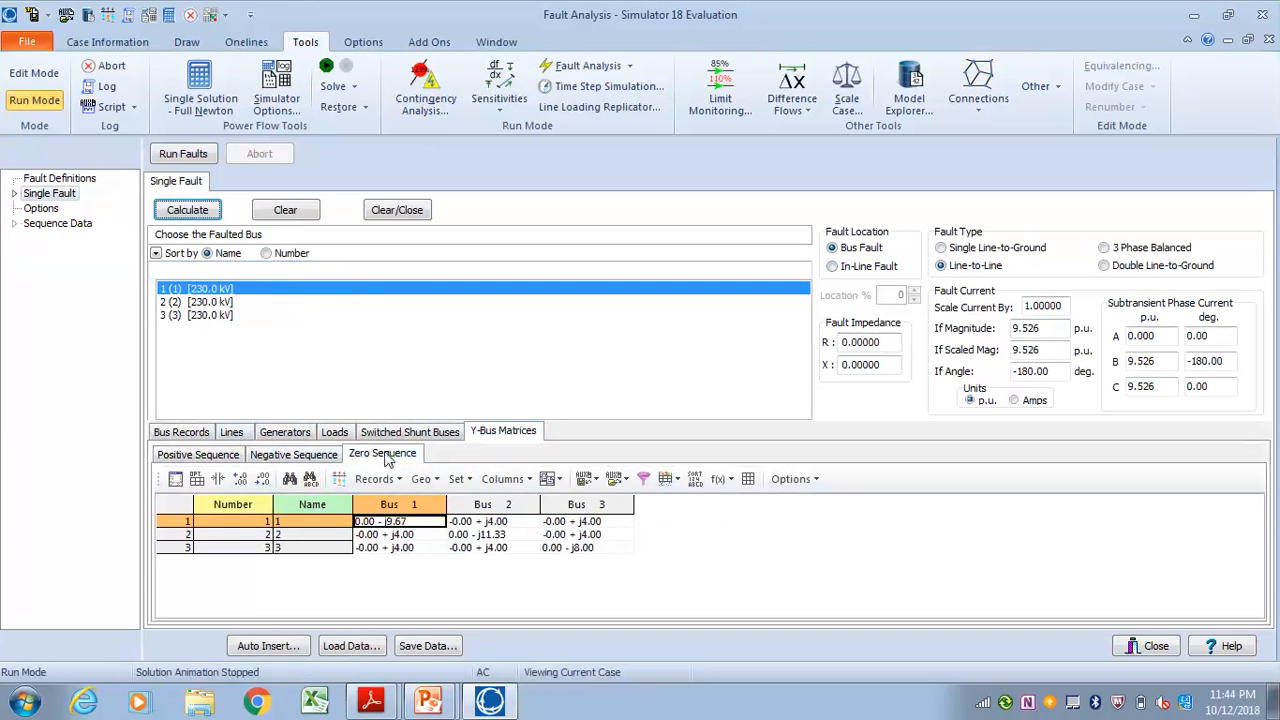
click(210, 459)
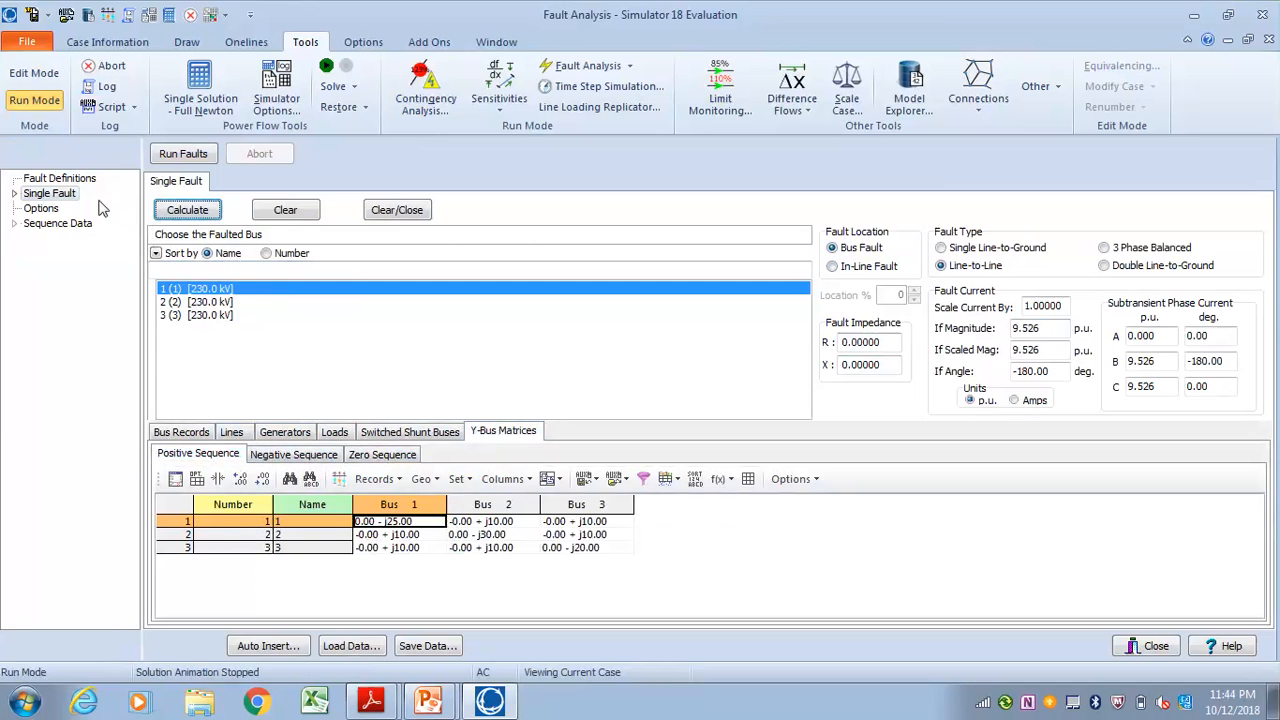
Minimize the fault analysis window and switch to the Introduction to Power World presentation in PowerPoint
click(1229, 44)
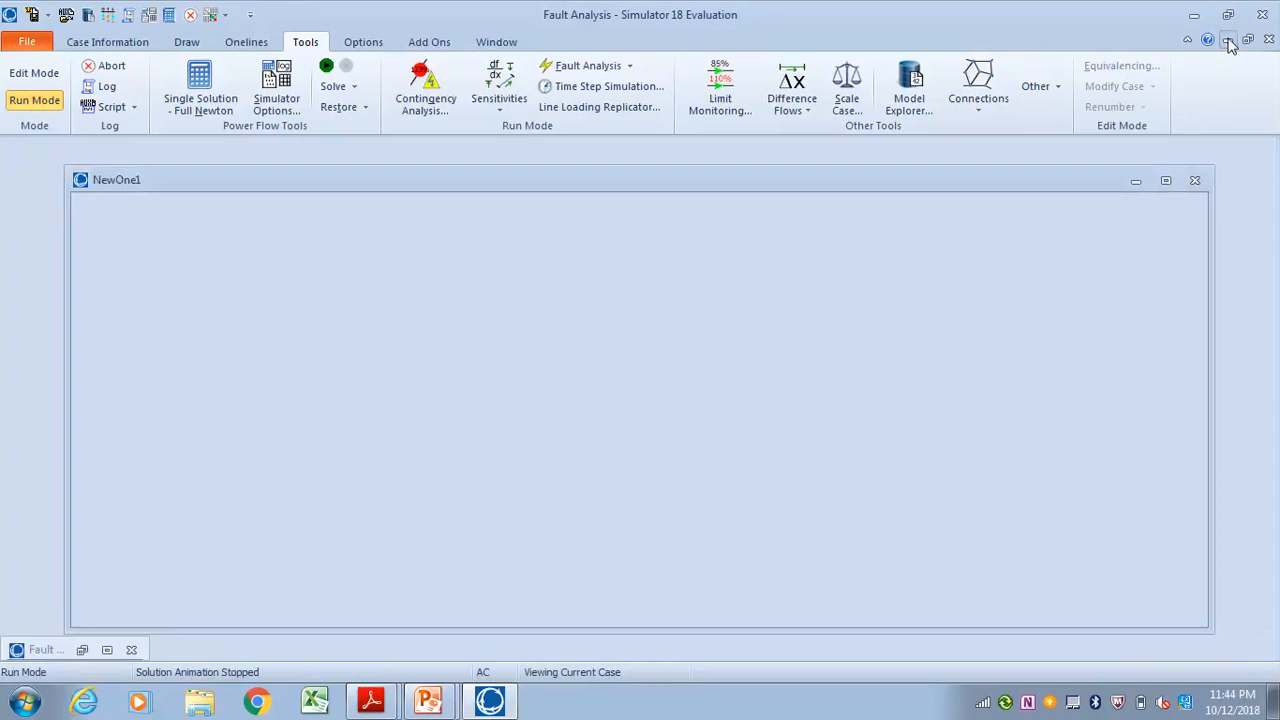
click(428, 700)
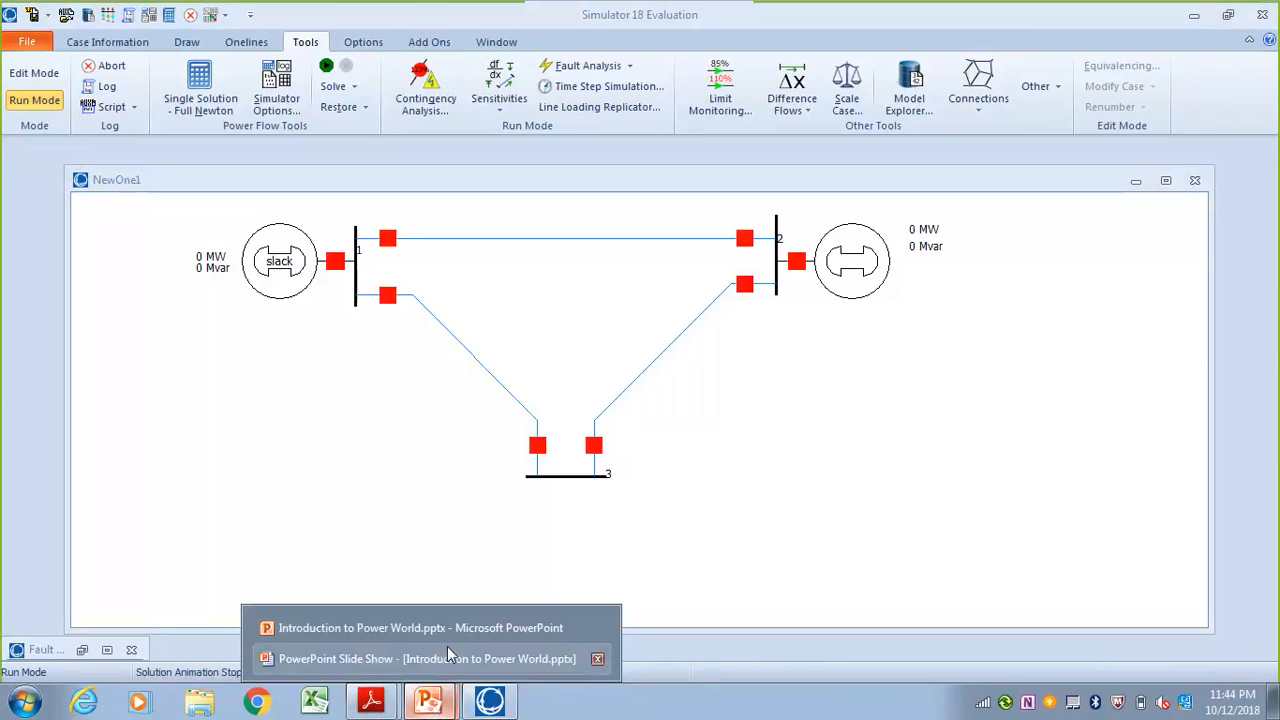
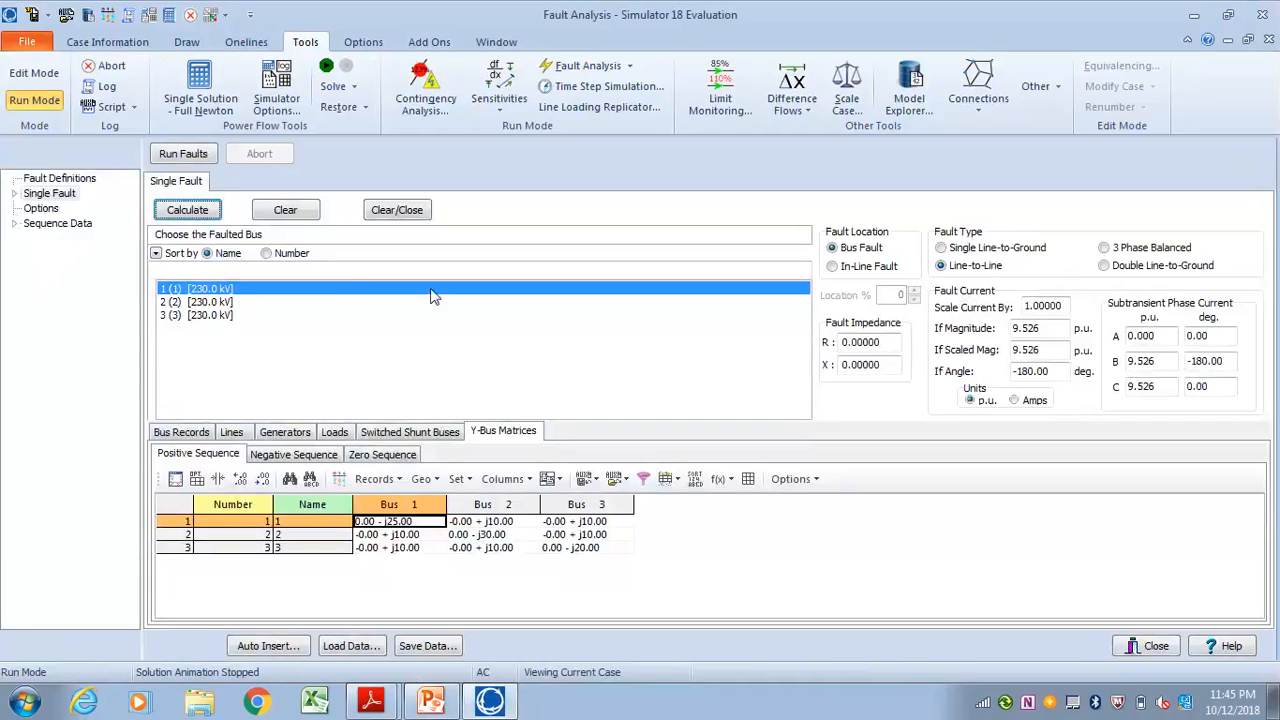
Go through the Flat IEC-909 and Flat Classical pre-fault profile options, ending on Use Existing Voltages
click(45, 209)
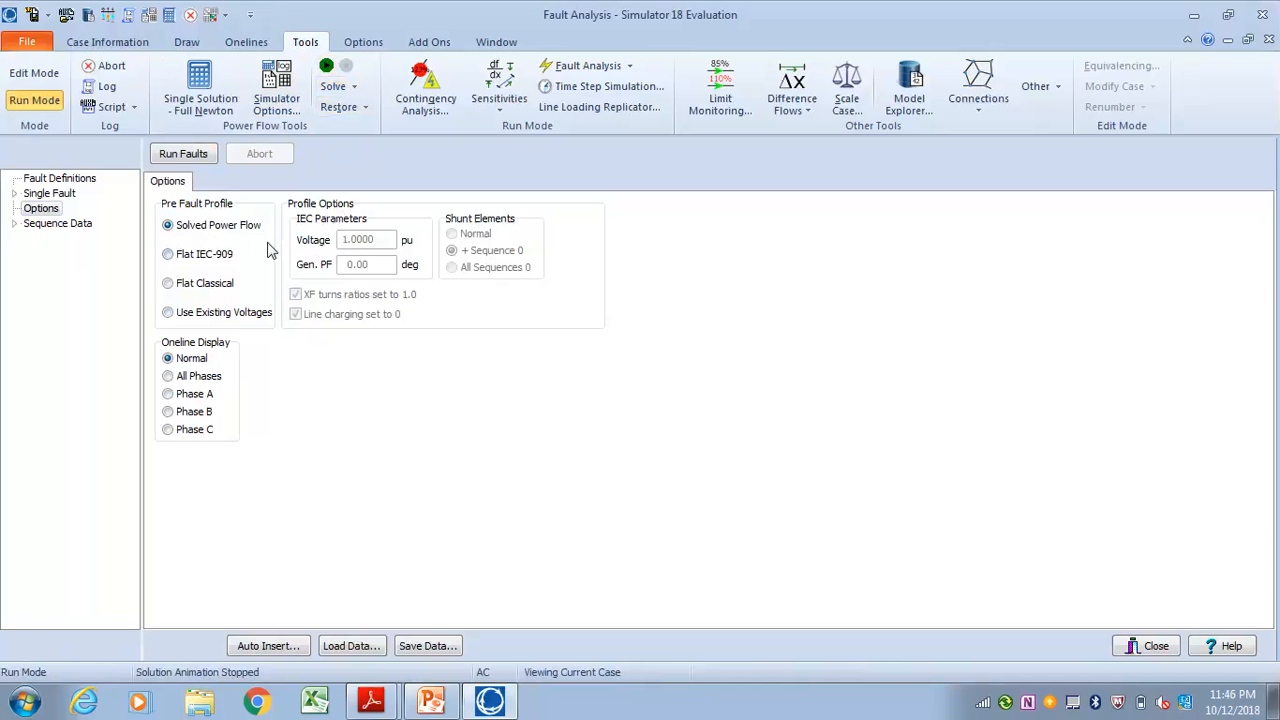
click(169, 255)
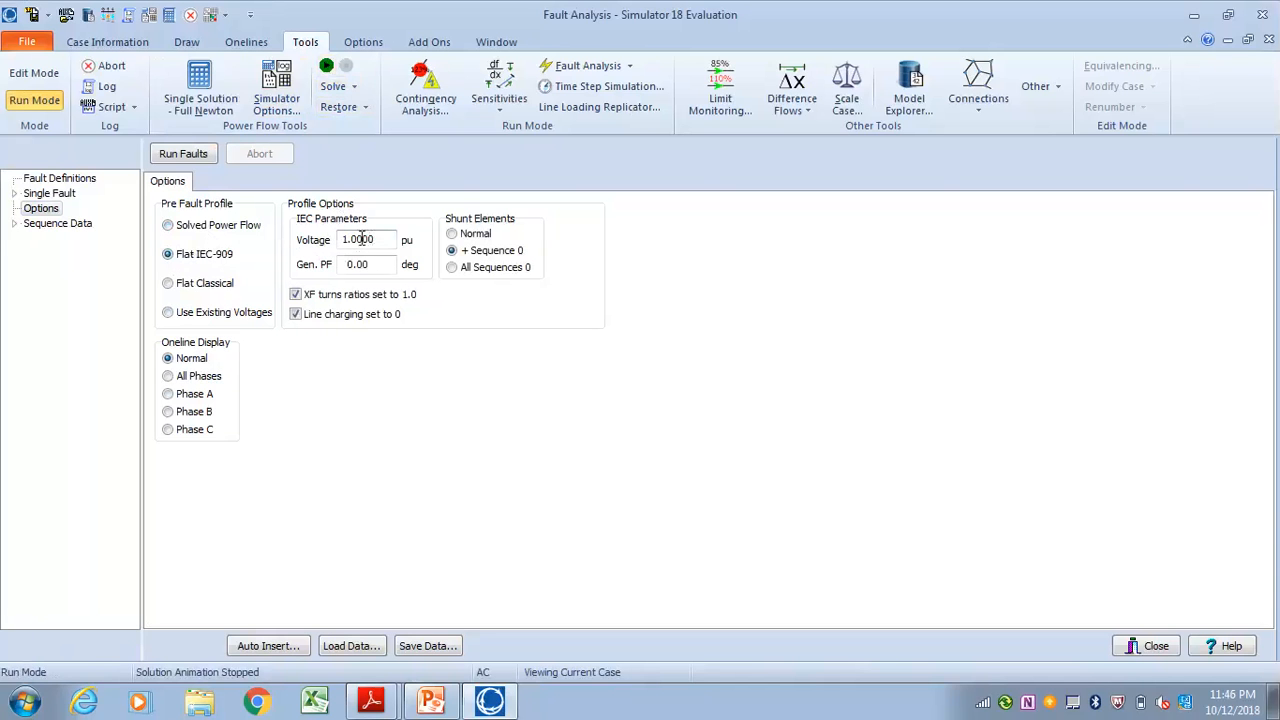
click(168, 284)
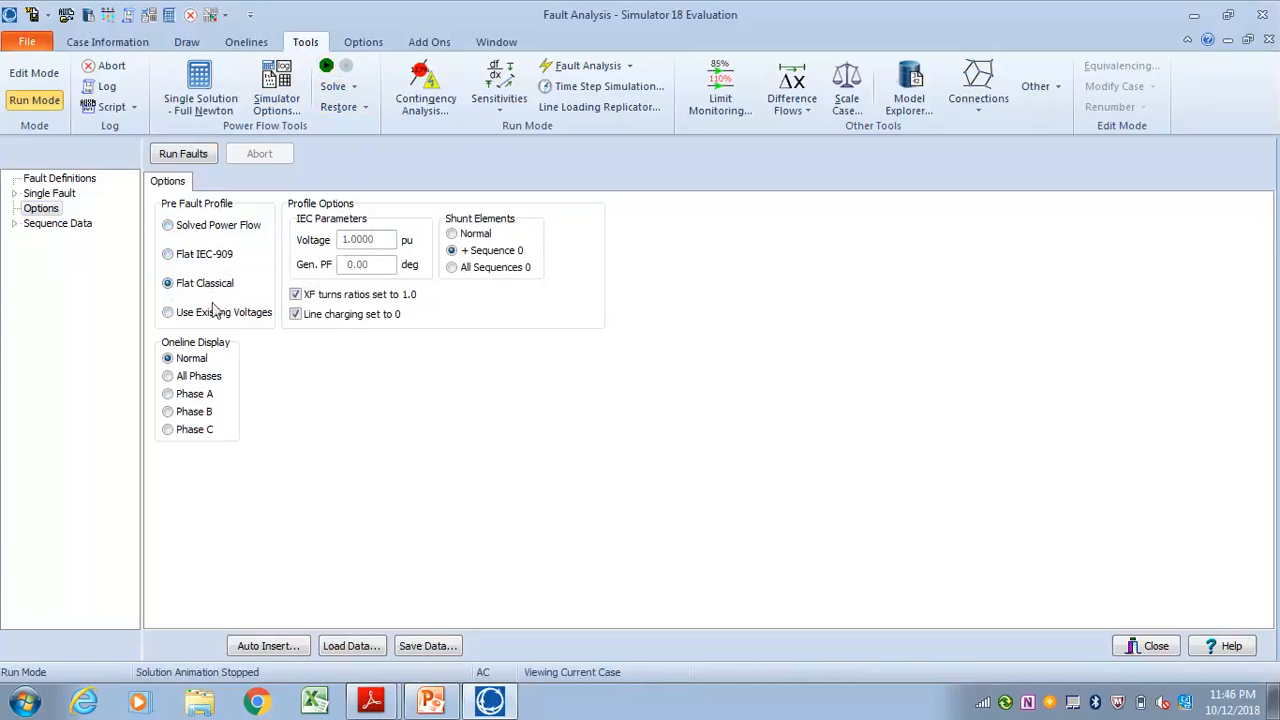
click(168, 313)
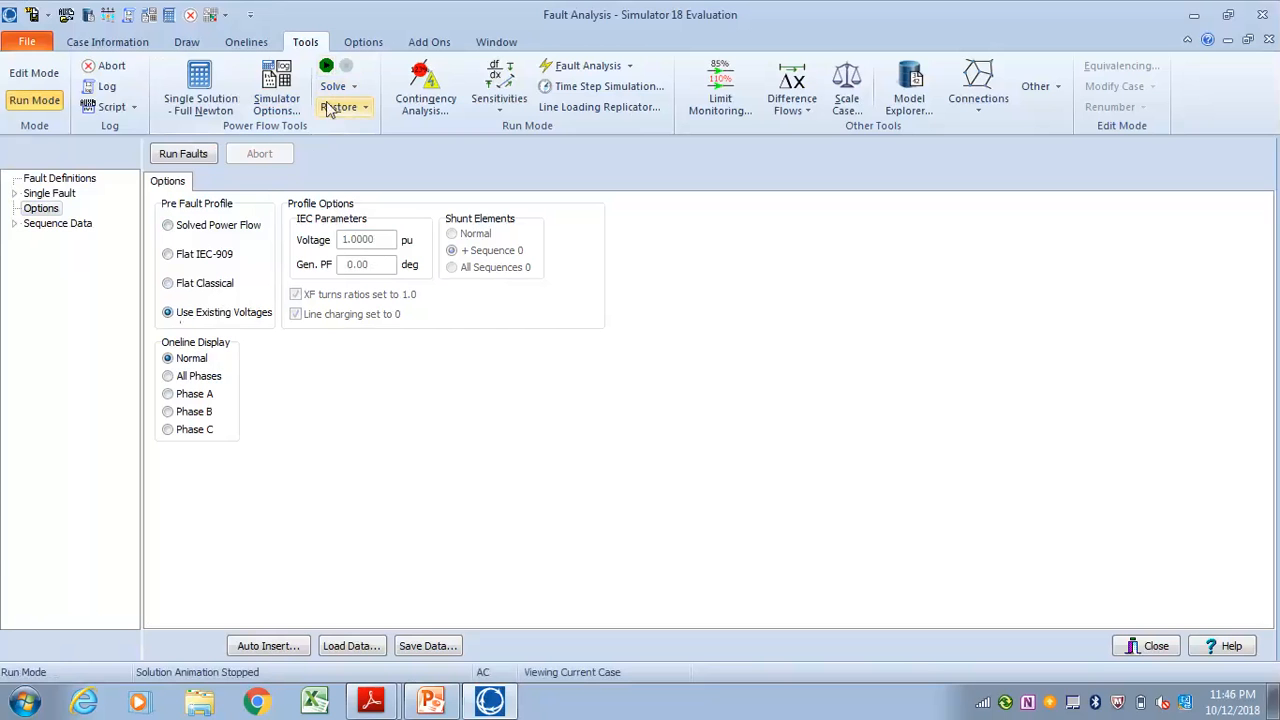
Return to the single fault study, show its bus records, and calculate a single line-to-ground fault at bus 1
click(50, 195)
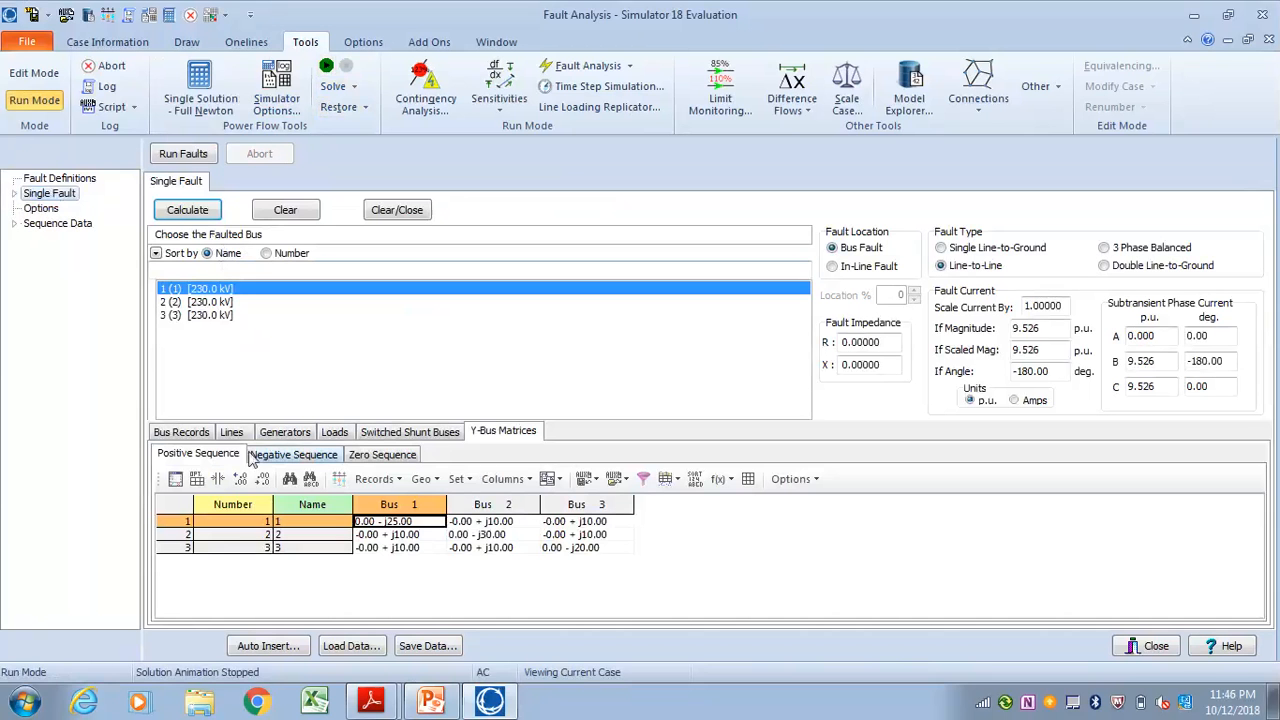
click(183, 433)
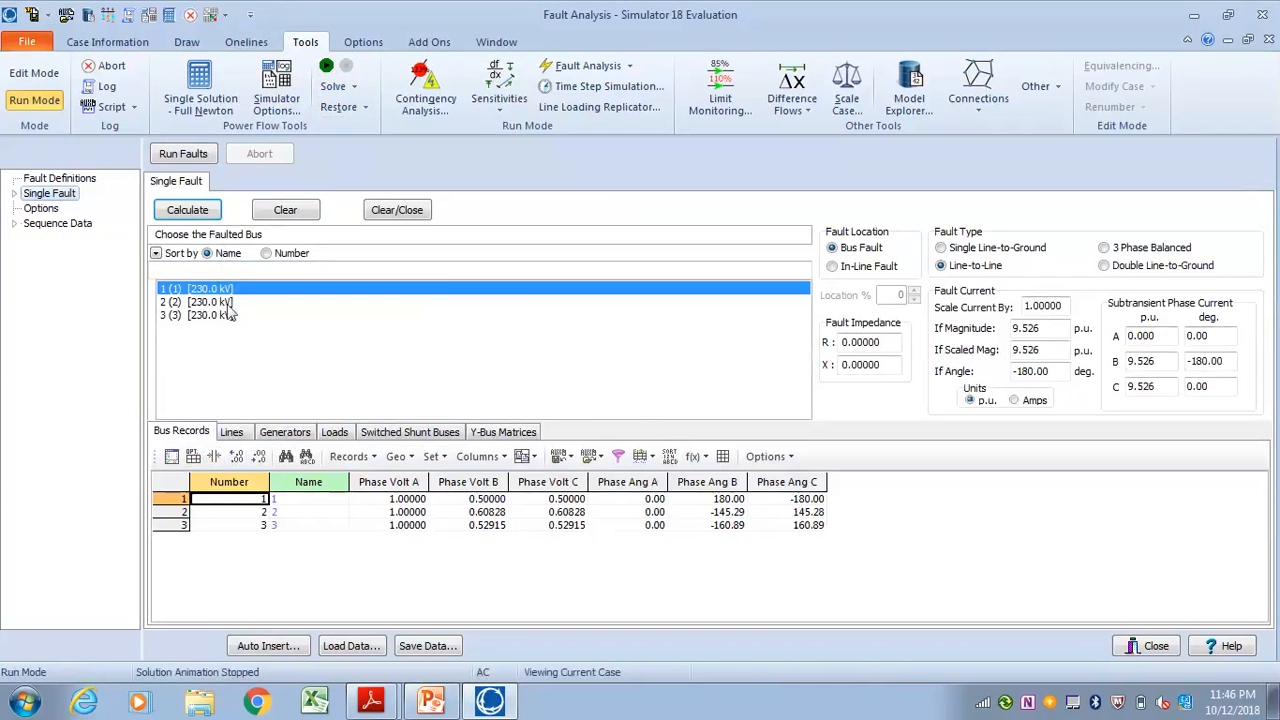
click(942, 248)
click(185, 212)
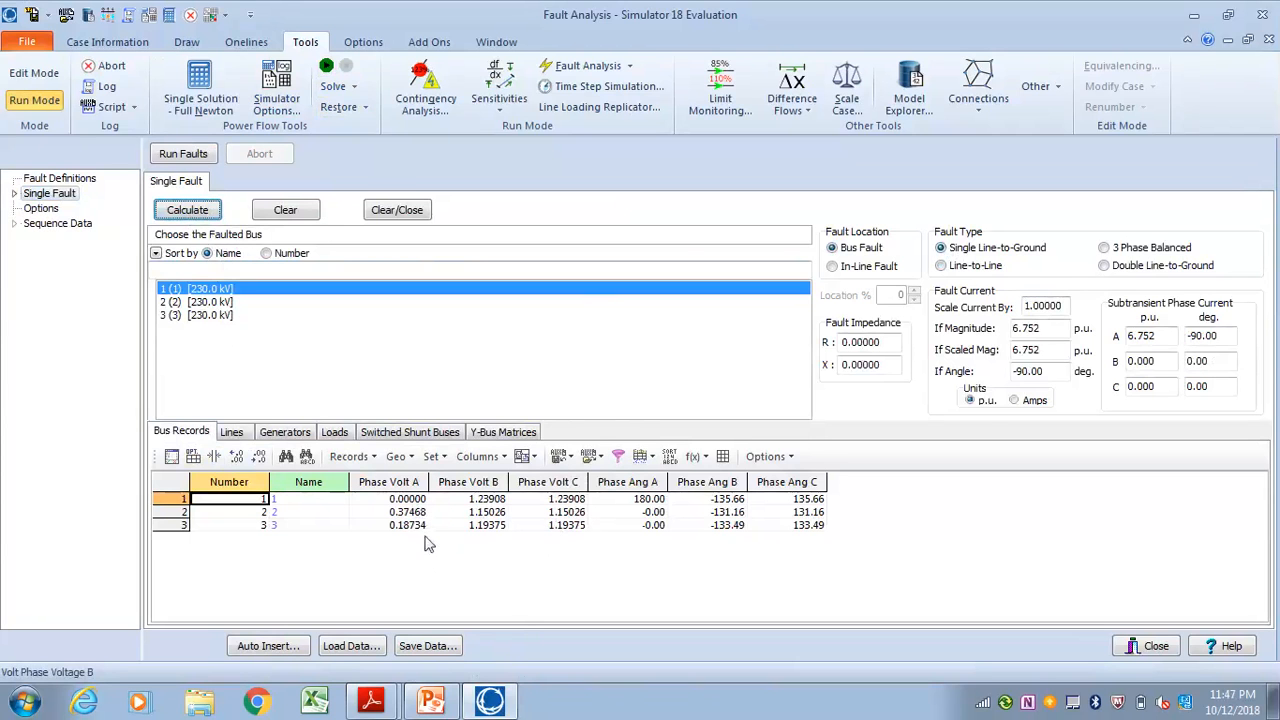
View the fault current in amps and back in per unit, and set its scaling factor to 1.05
double_click(1045, 328)
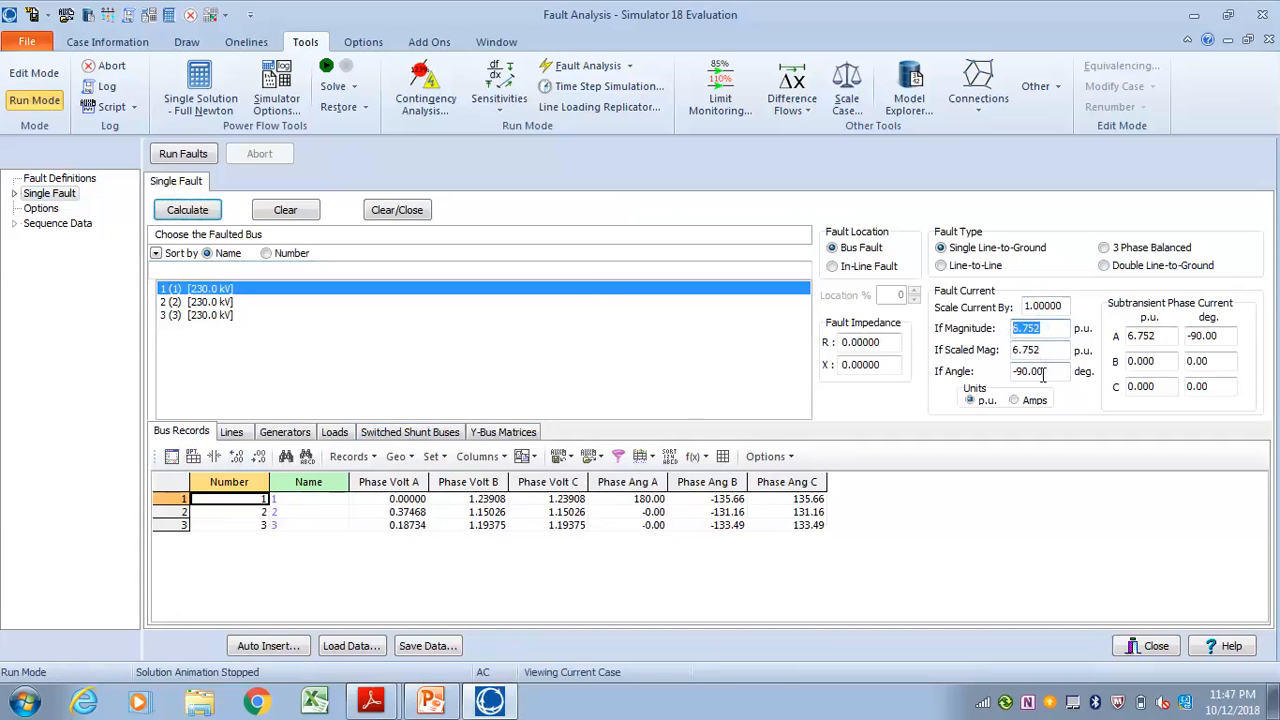
click(1014, 400)
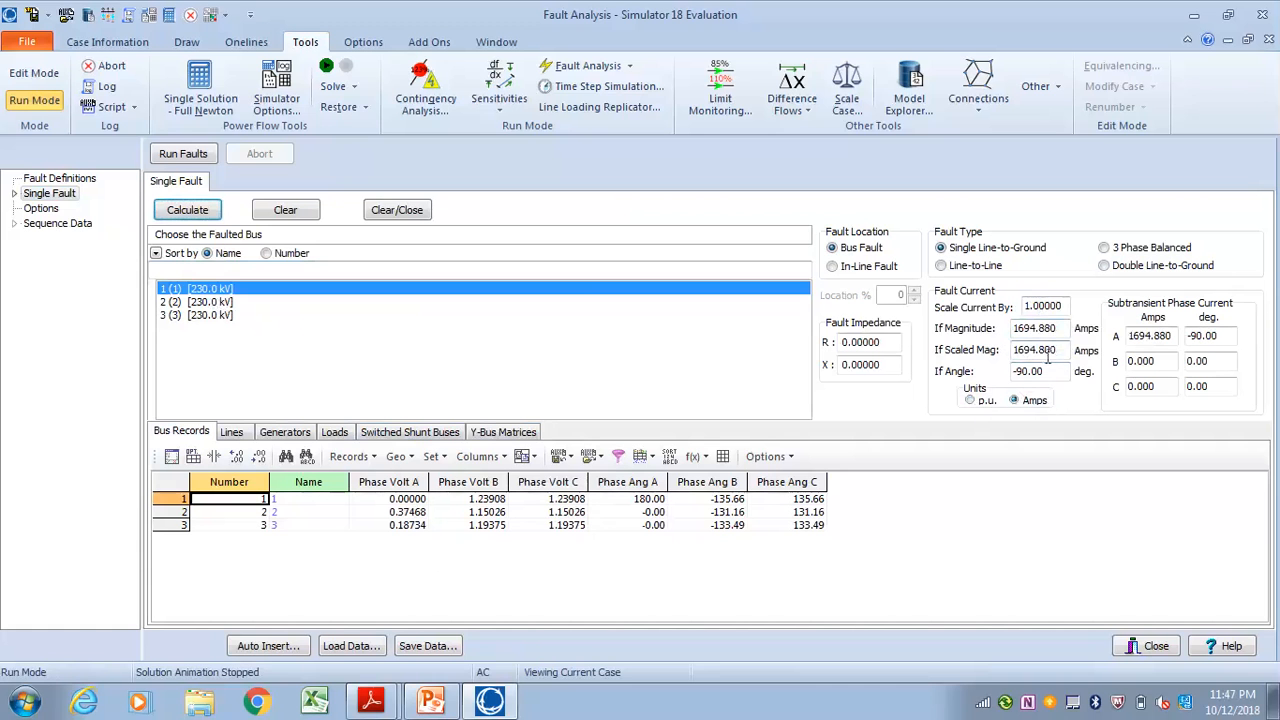
click(970, 401)
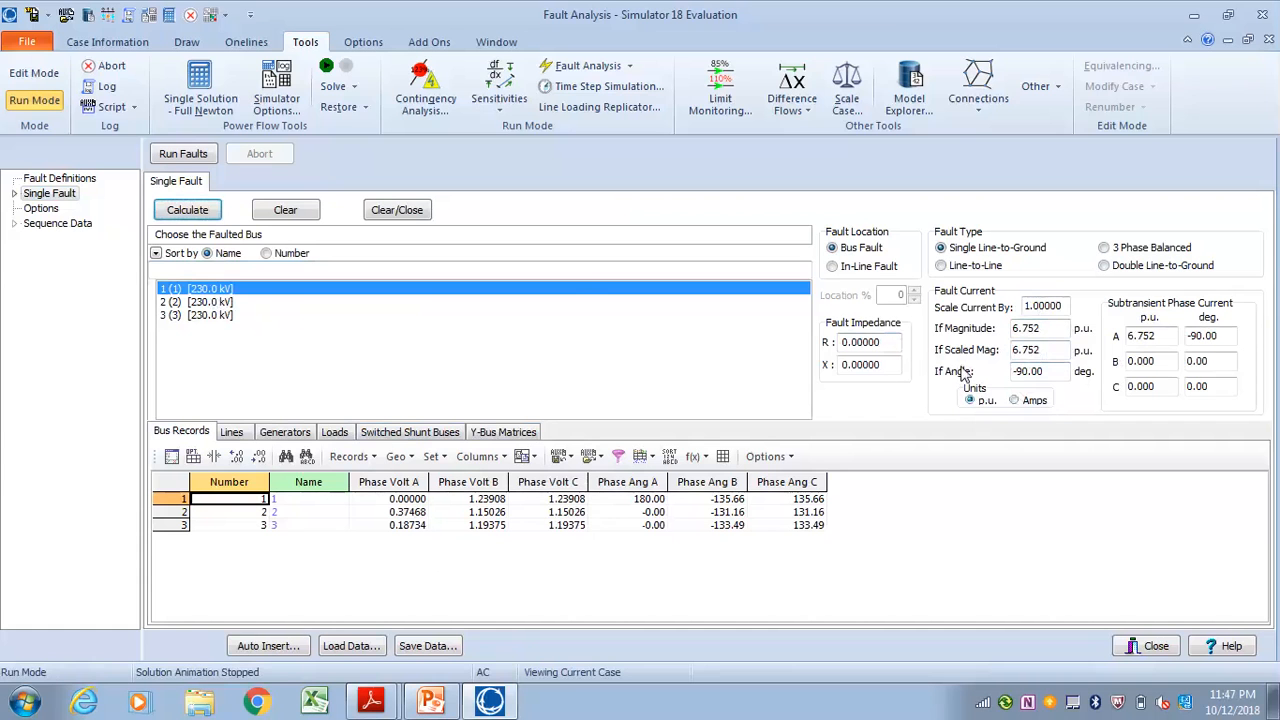
click(1041, 306)
text(5)
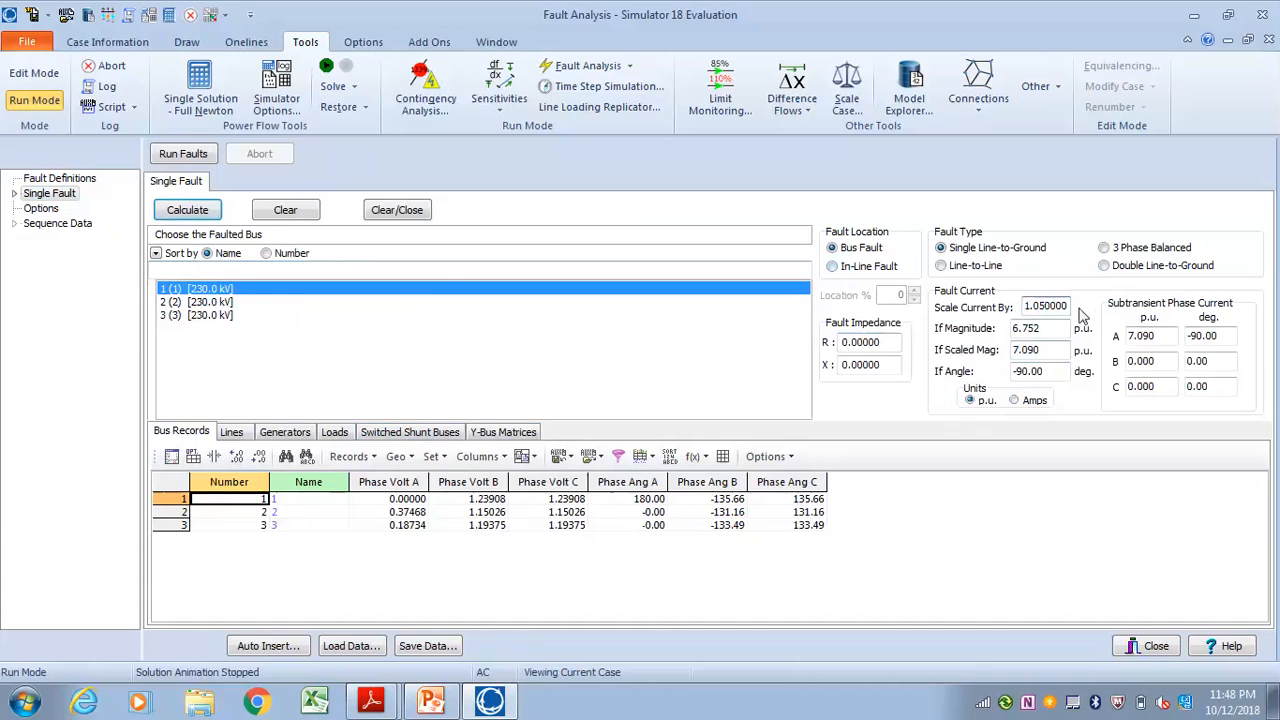
Set the pre-fault profile to Flat IEC-909 with a voltage of 1.05 pu and return to the single fault study
click(36, 210)
click(169, 254)
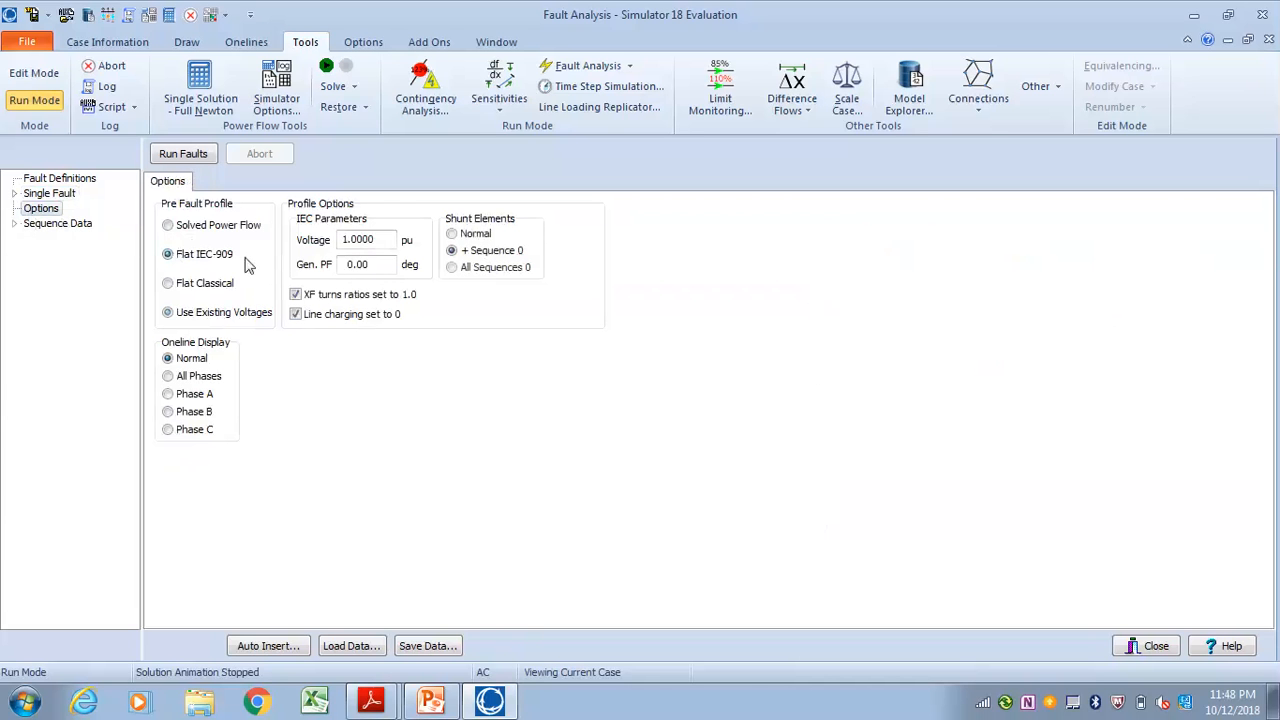
click(363, 239)
text(5)
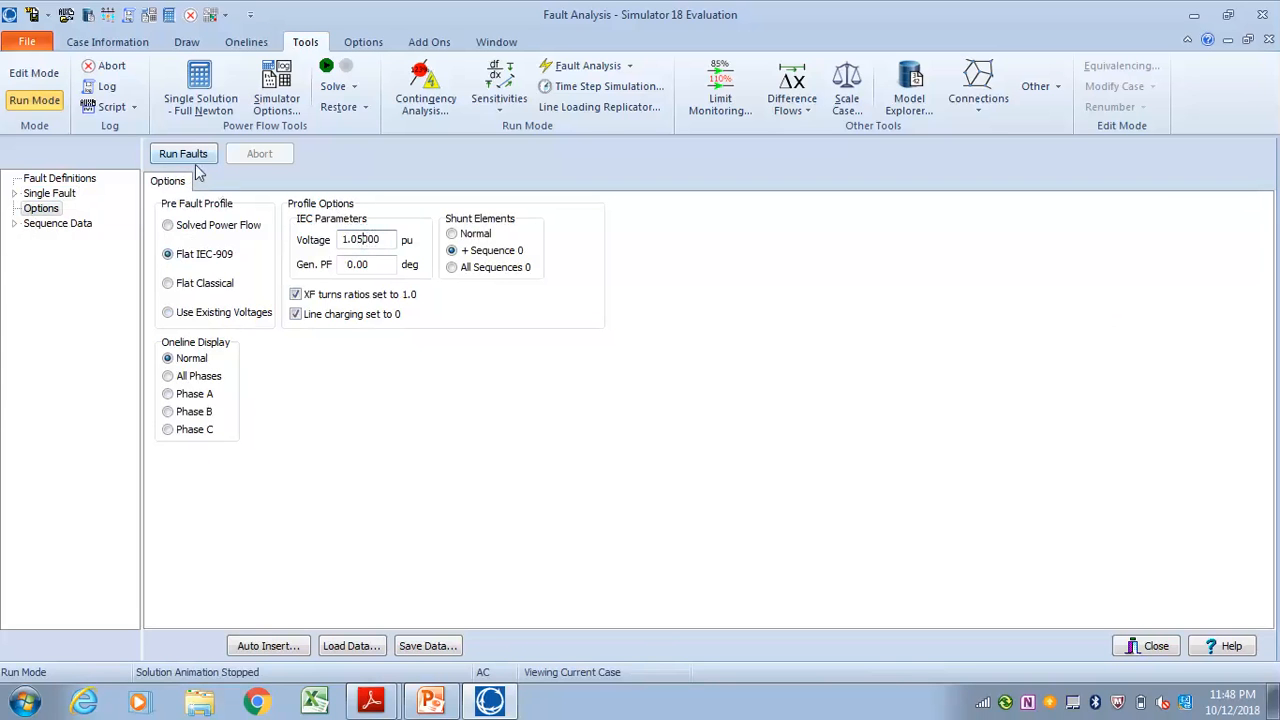
click(62, 194)
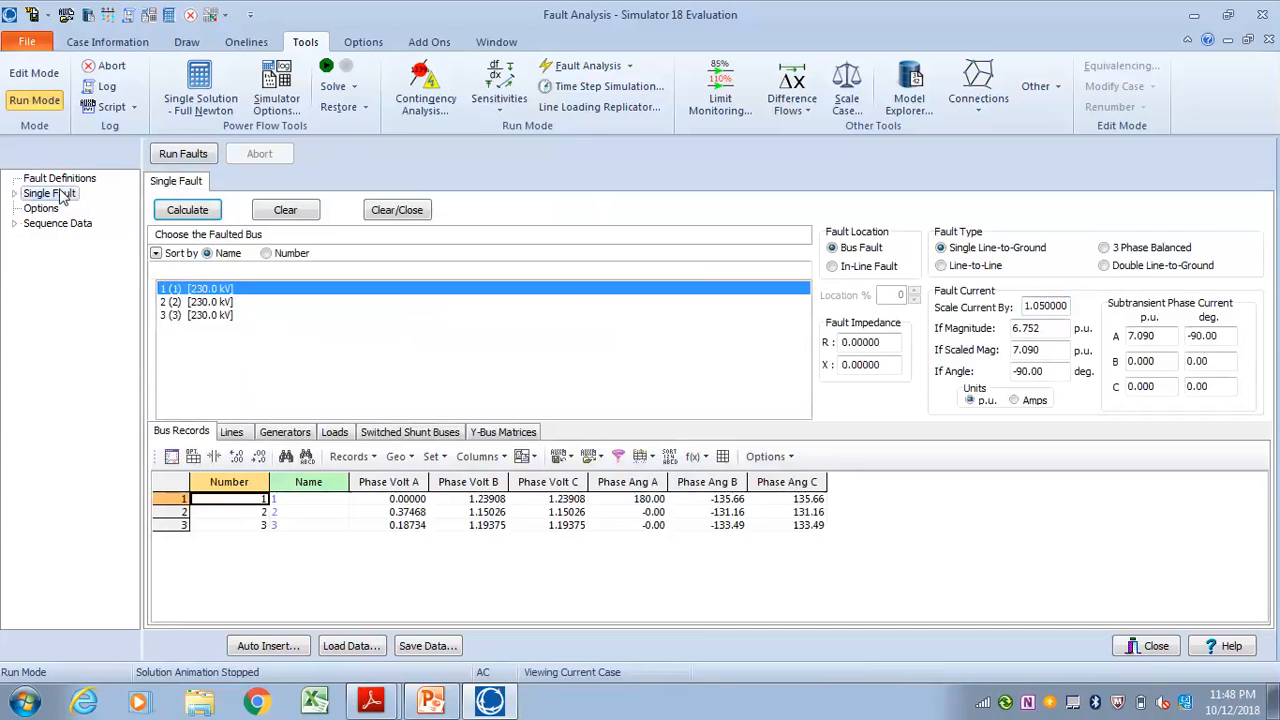
Recalculate the single line-to-ground fault at bus 1 and set the fault current scaling factor to 1.0
click(196, 212)
click(196, 212)
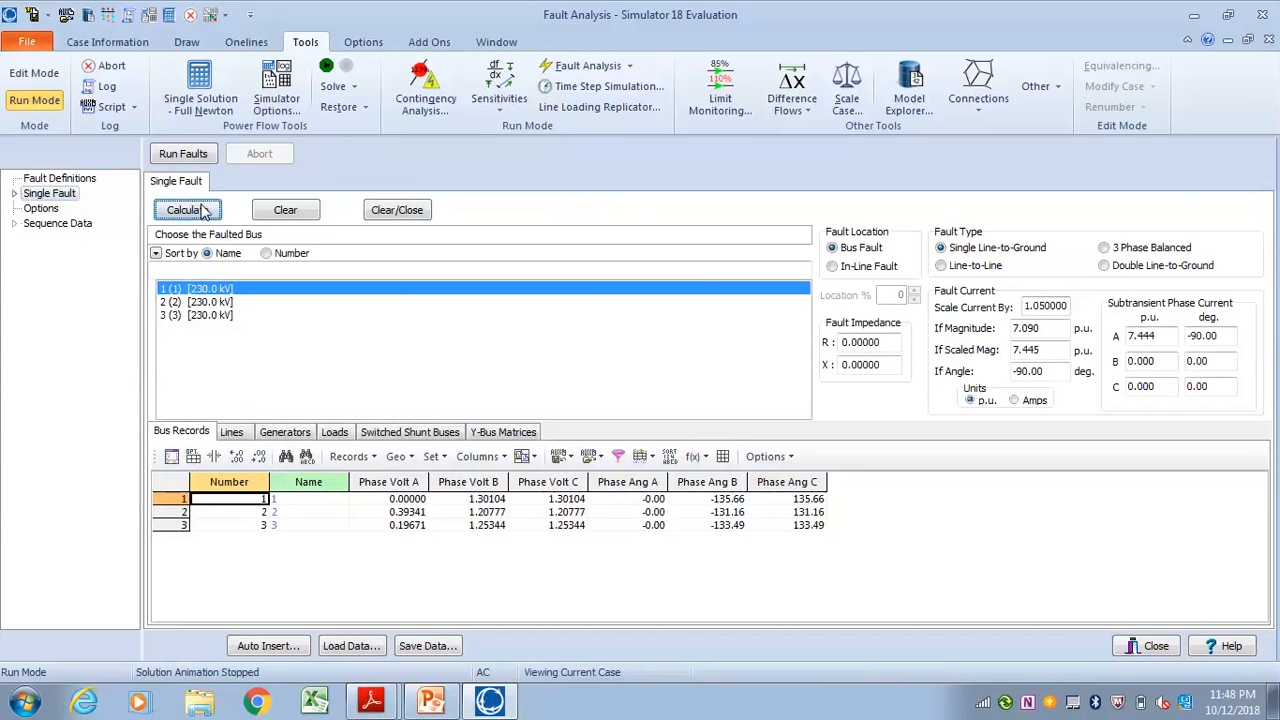
double_click(1045, 306)
text(1.)
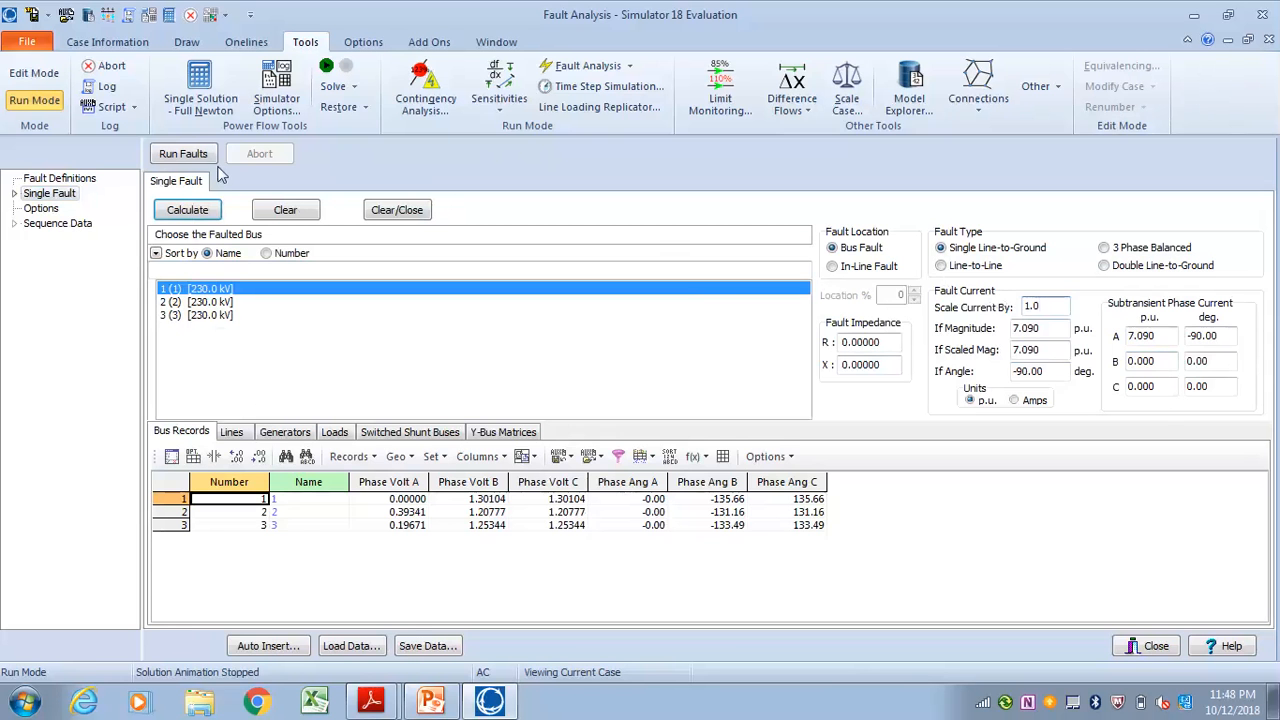
Leave the fault analysis window for the three-bus oneline and switch it to Edit Mode
click(1228, 39)
click(1165, 180)
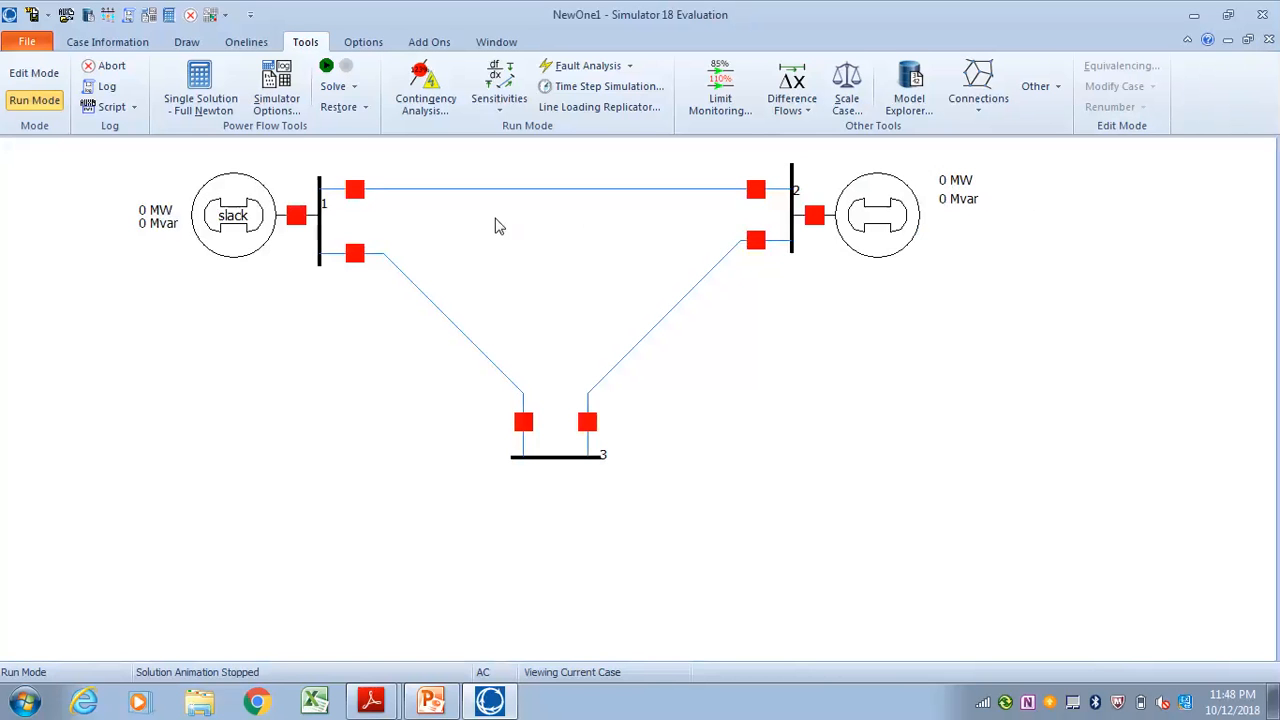
click(34, 73)
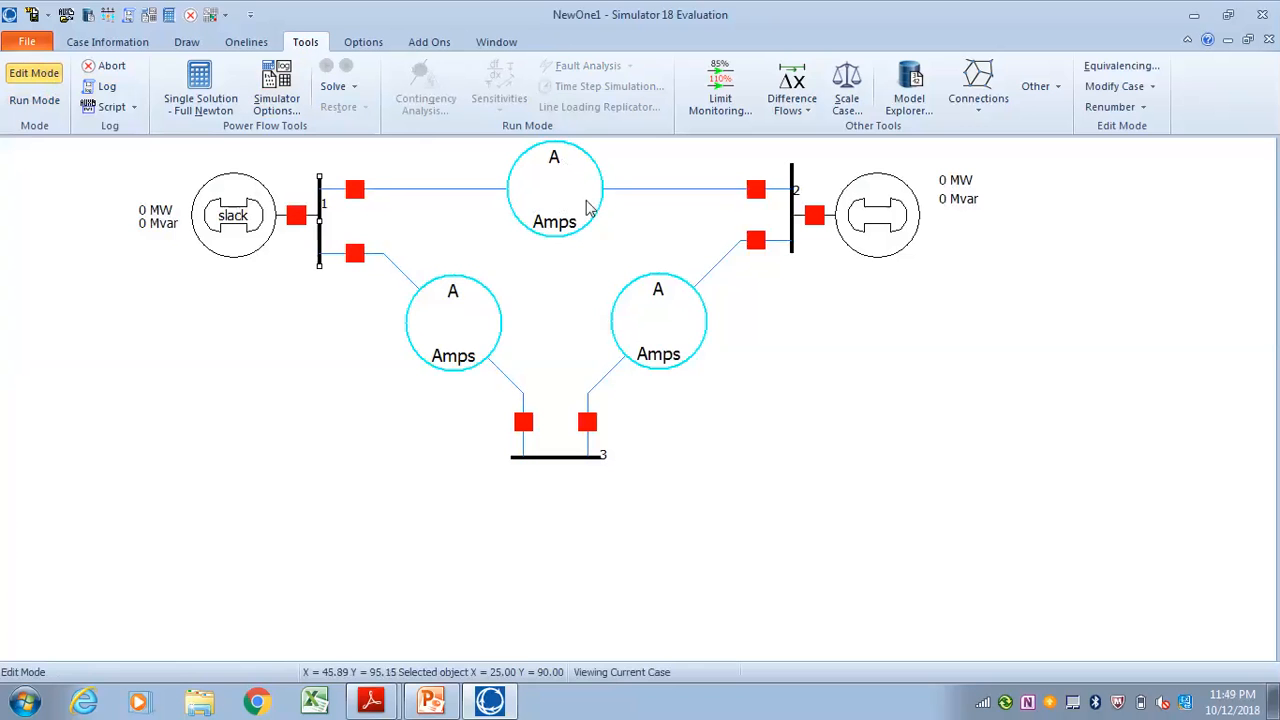
click(40, 101)
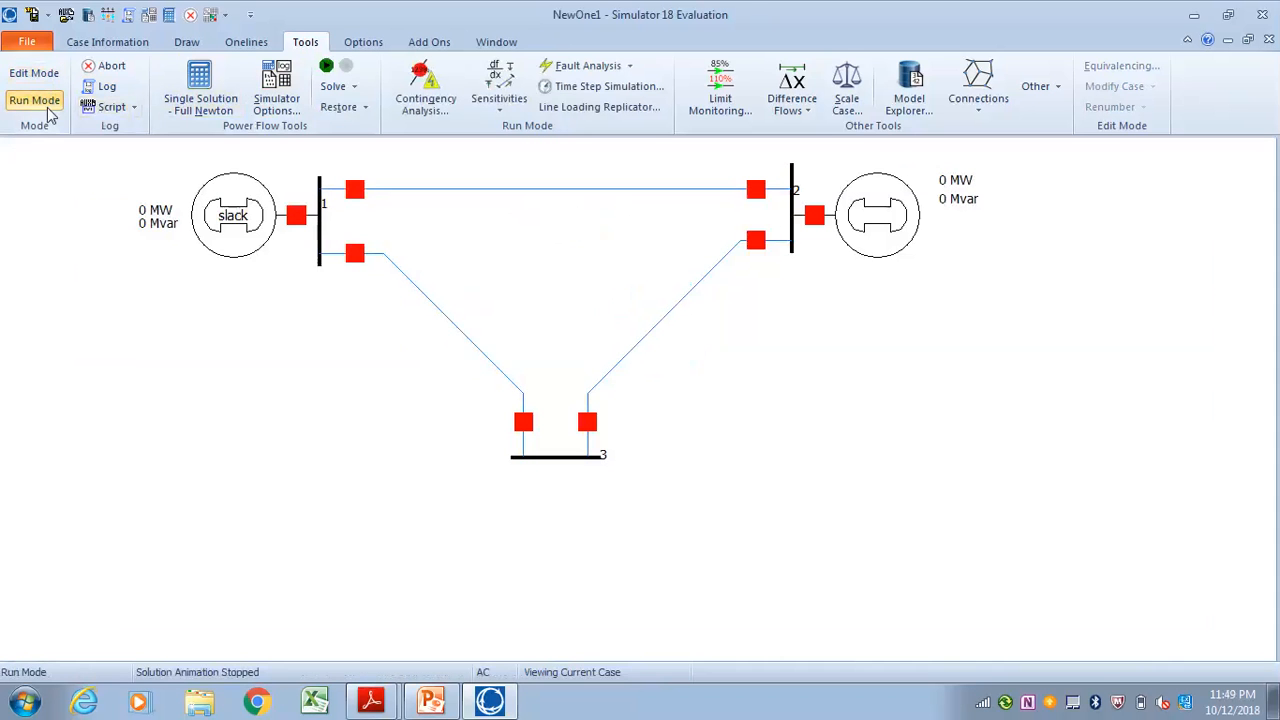
click(48, 78)
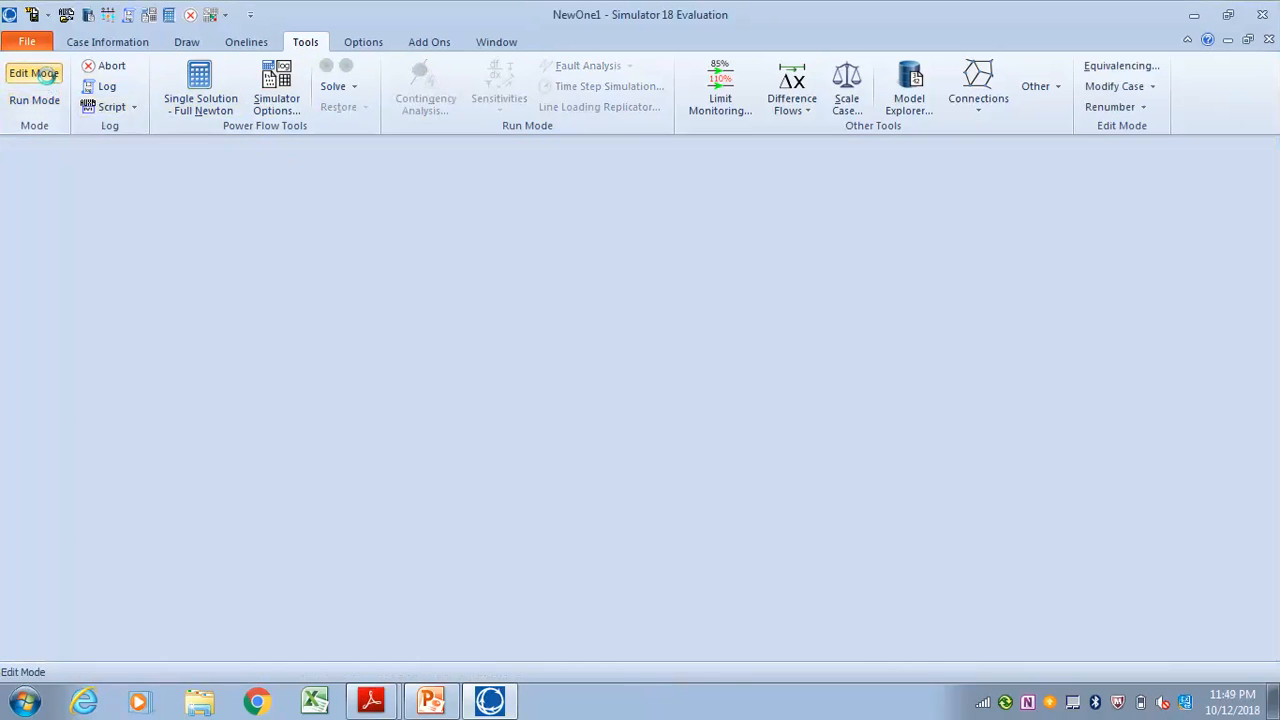
Set MVA Limit A of the transmission line between buses 1 and 2 to 100
right_click(657, 189)
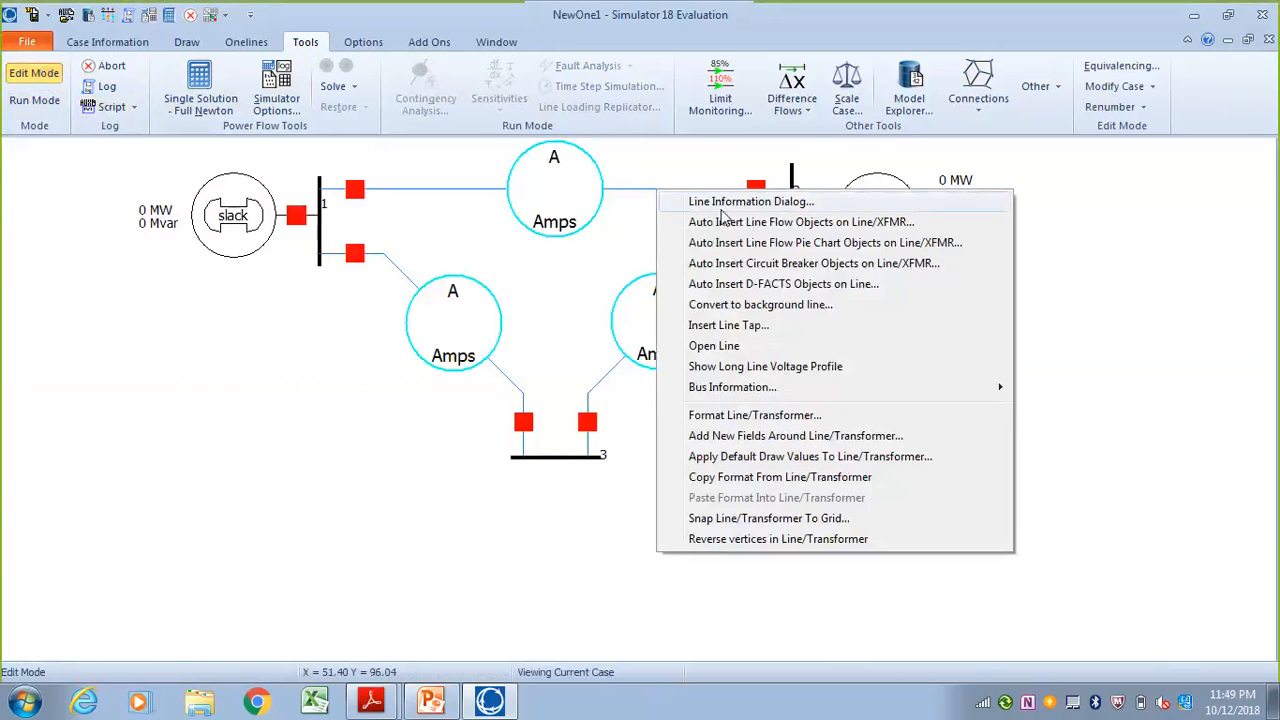
click(722, 212)
click(805, 292)
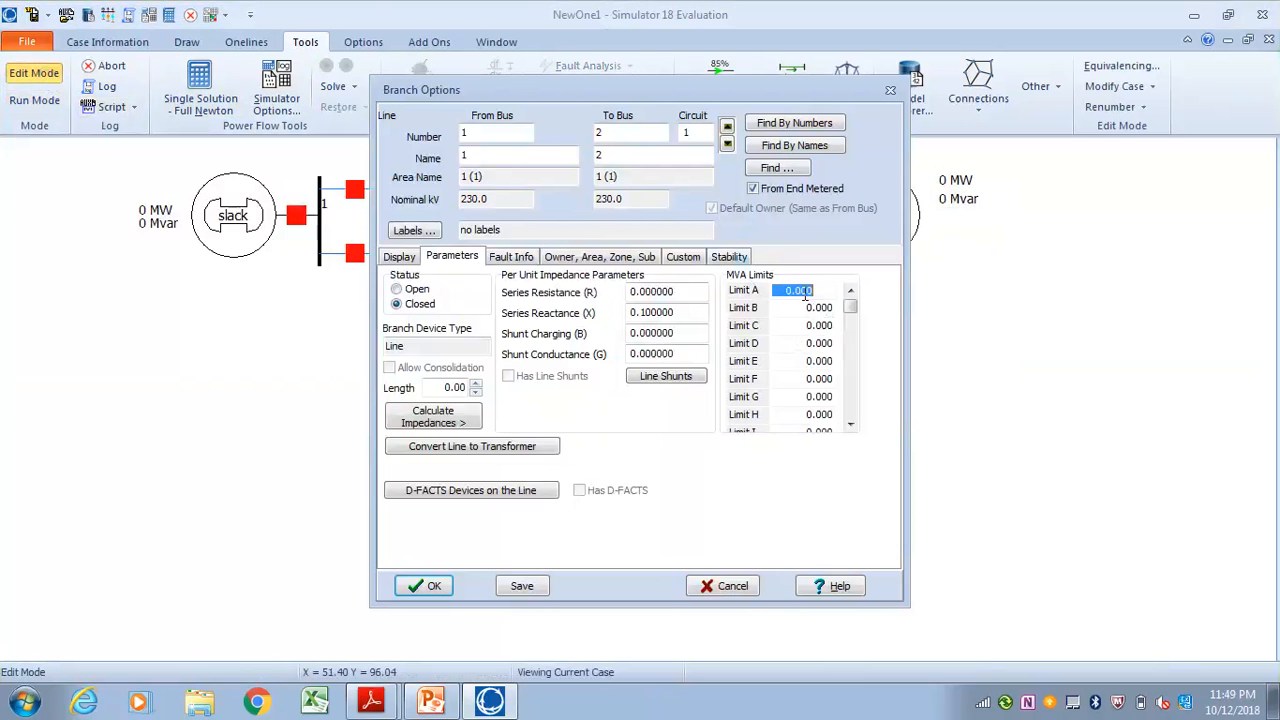
text(100)
click(430, 586)
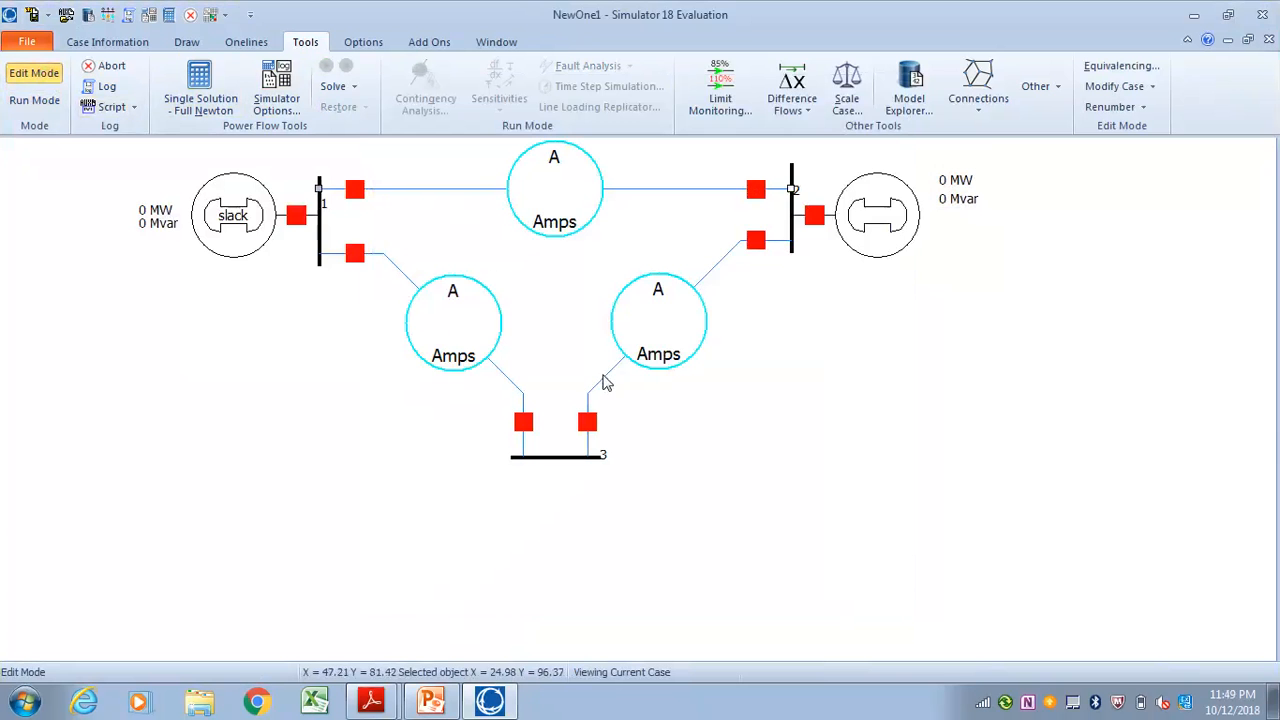
Set MVA Limit A of the transmission line between buses 2 and 3 to 100
double_click(606, 383)
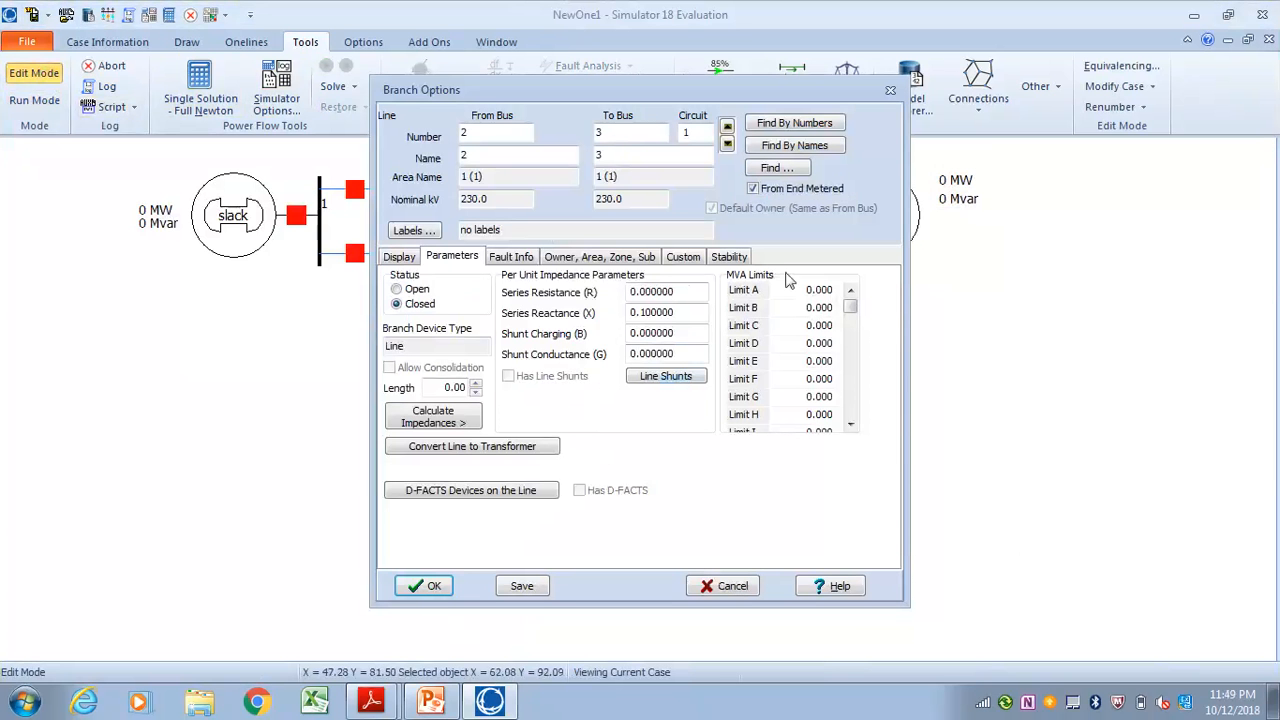
click(801, 292)
text(100)
key(Return)
click(414, 586)
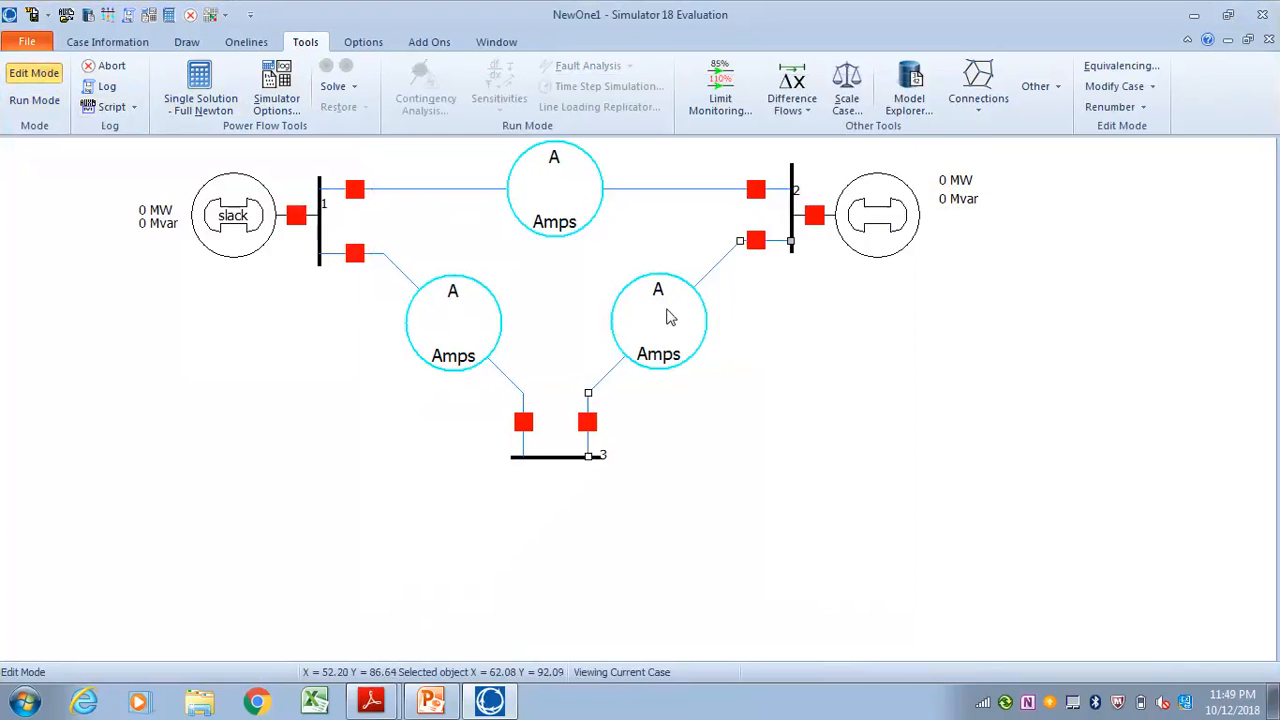
Set MVA Limit A of the transmission line between buses 1 and 3 to 100
double_click(400, 276)
click(811, 290)
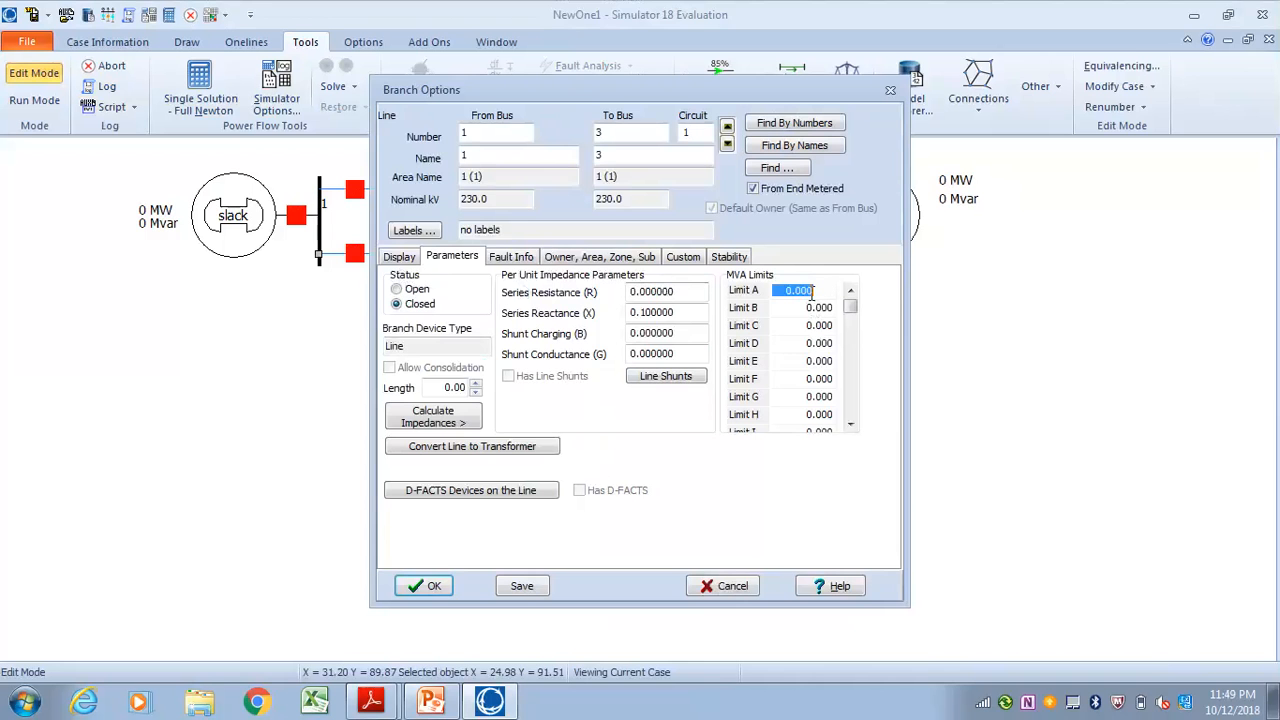
text(100)
click(428, 586)
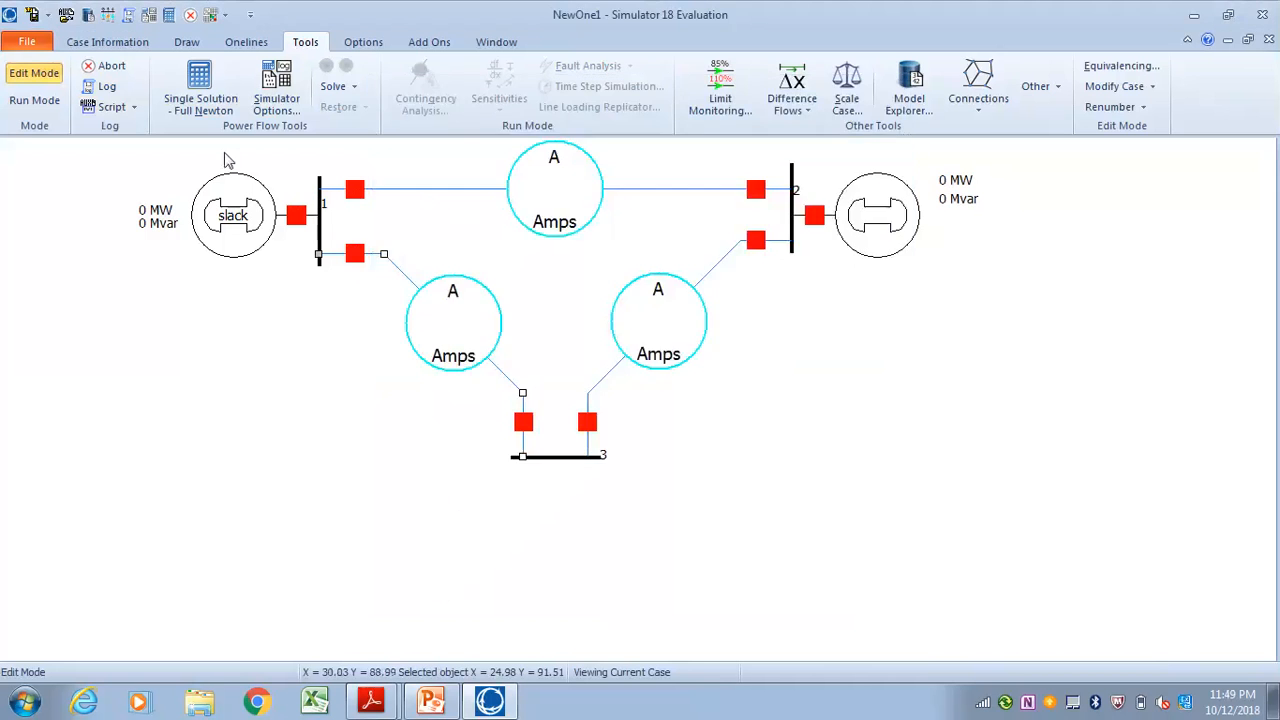
click(184, 310)
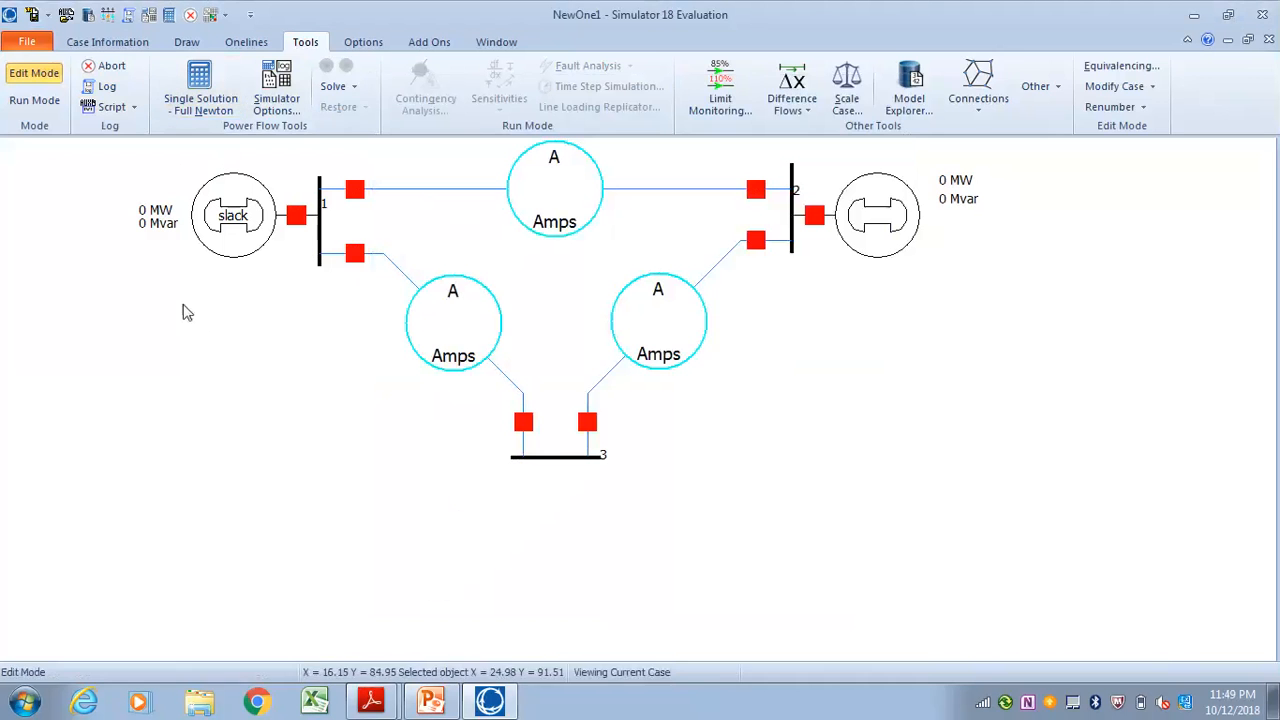
Insert a load of 100 MW and 50 Mvar at bus 3 and switch the oneline to Run Mode
click(110, 42)
click(186, 42)
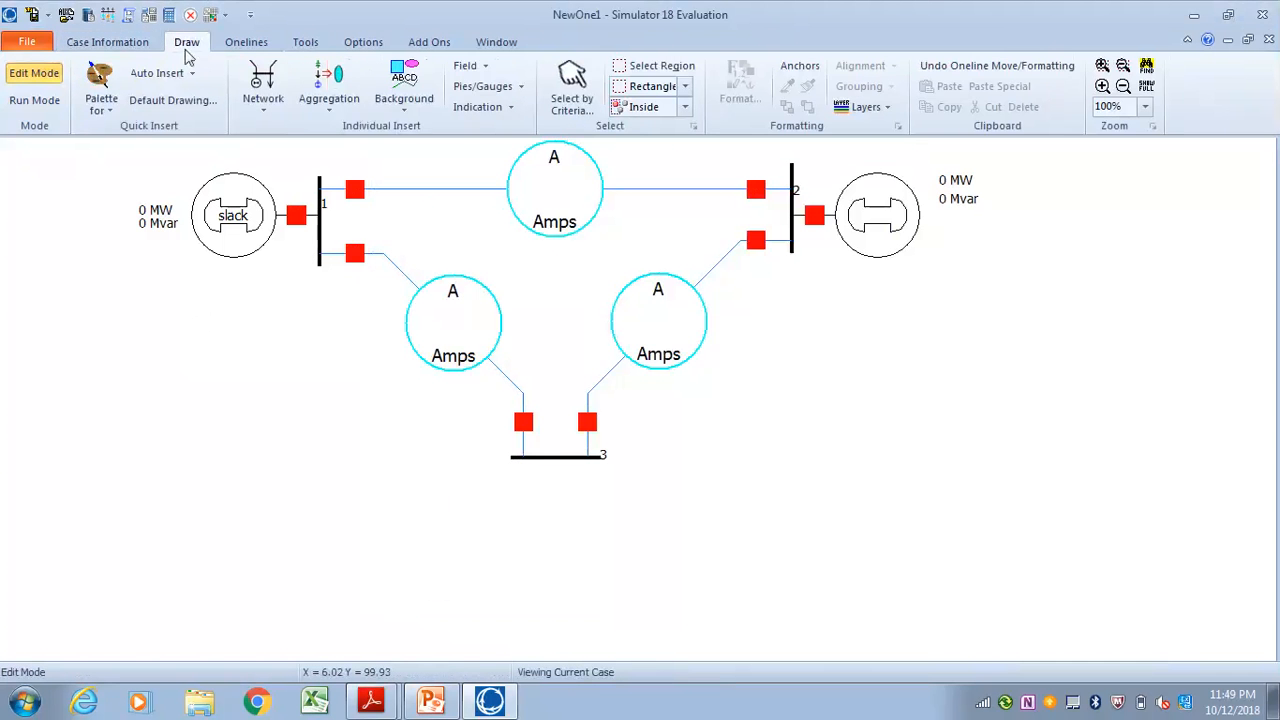
click(264, 105)
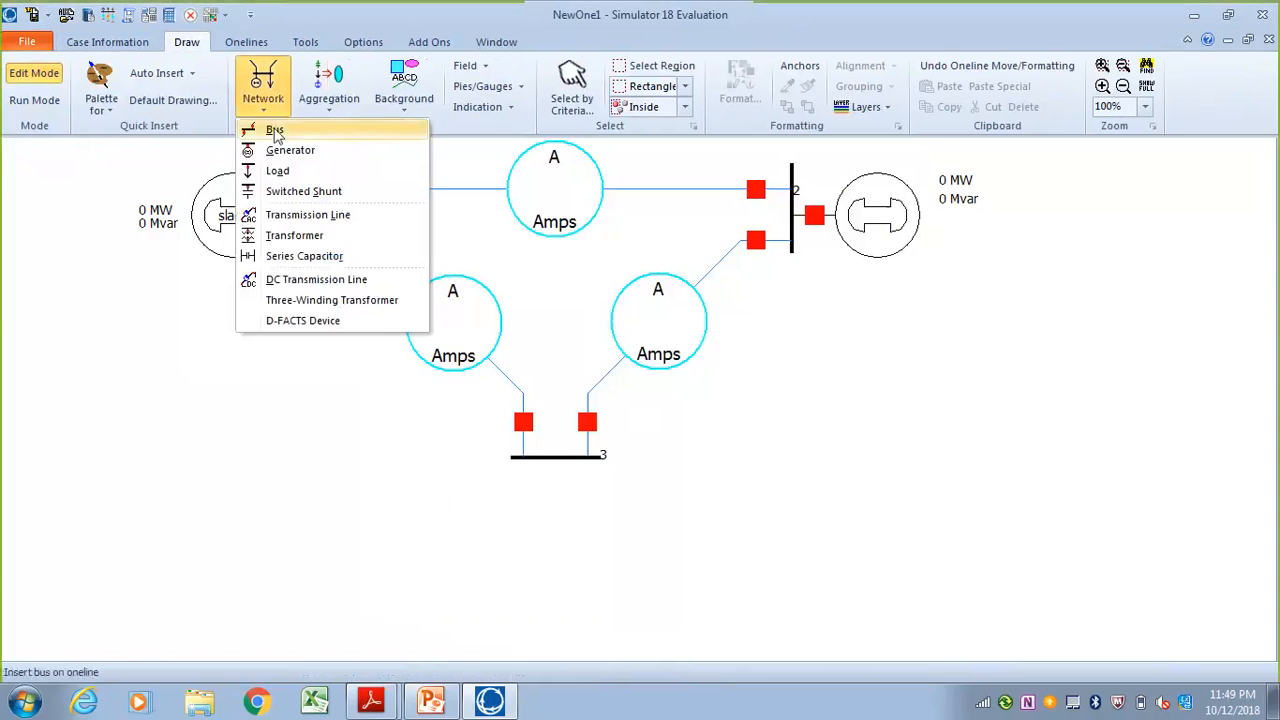
click(280, 170)
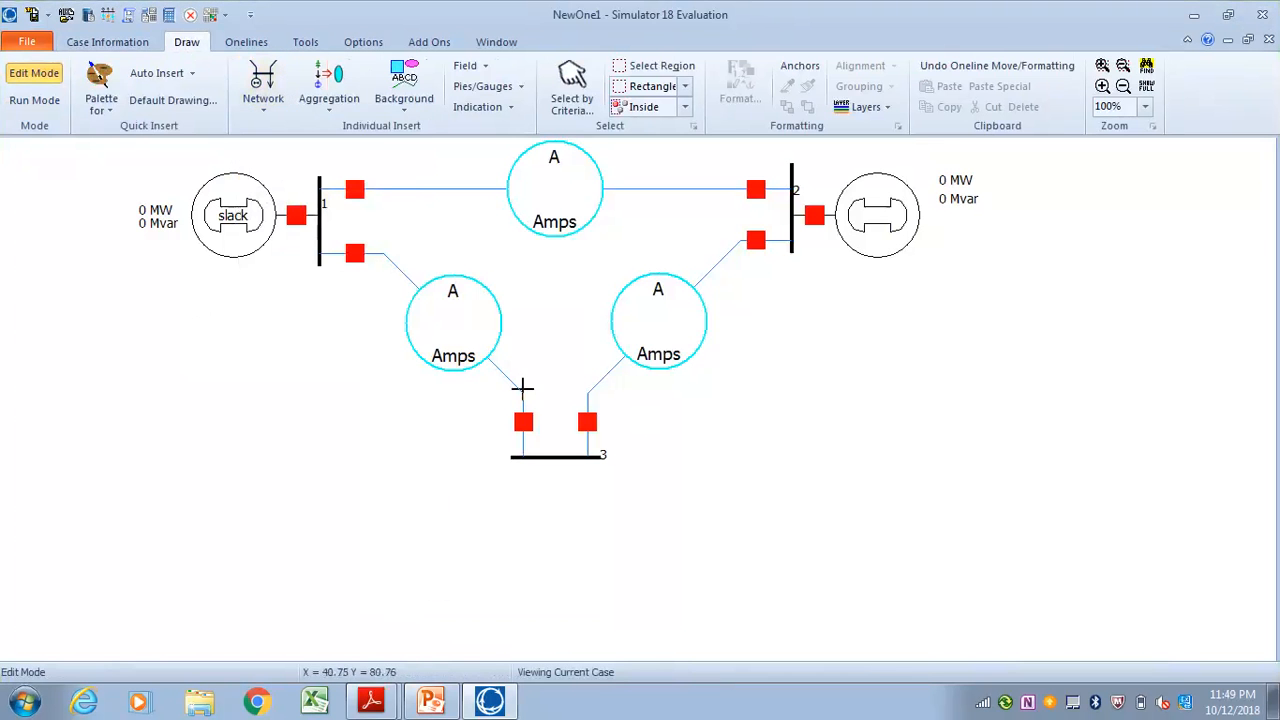
click(559, 458)
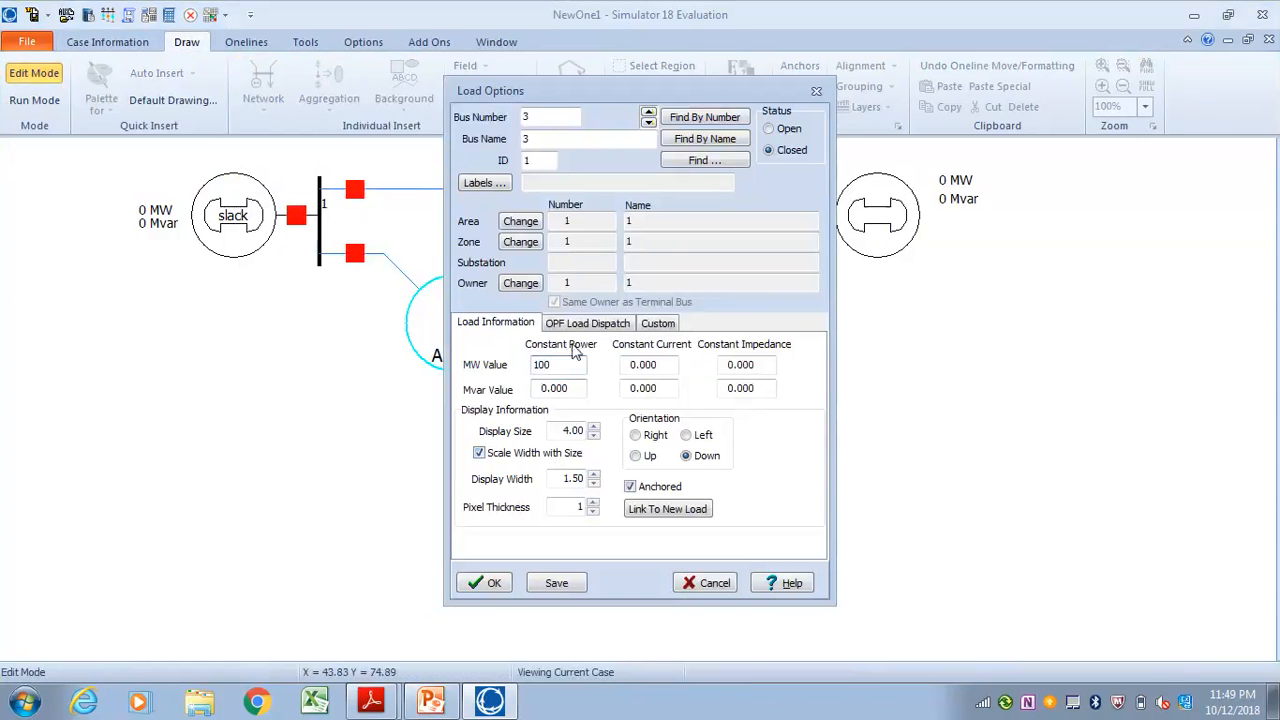
double_click(558, 388)
text(50)
click(490, 583)
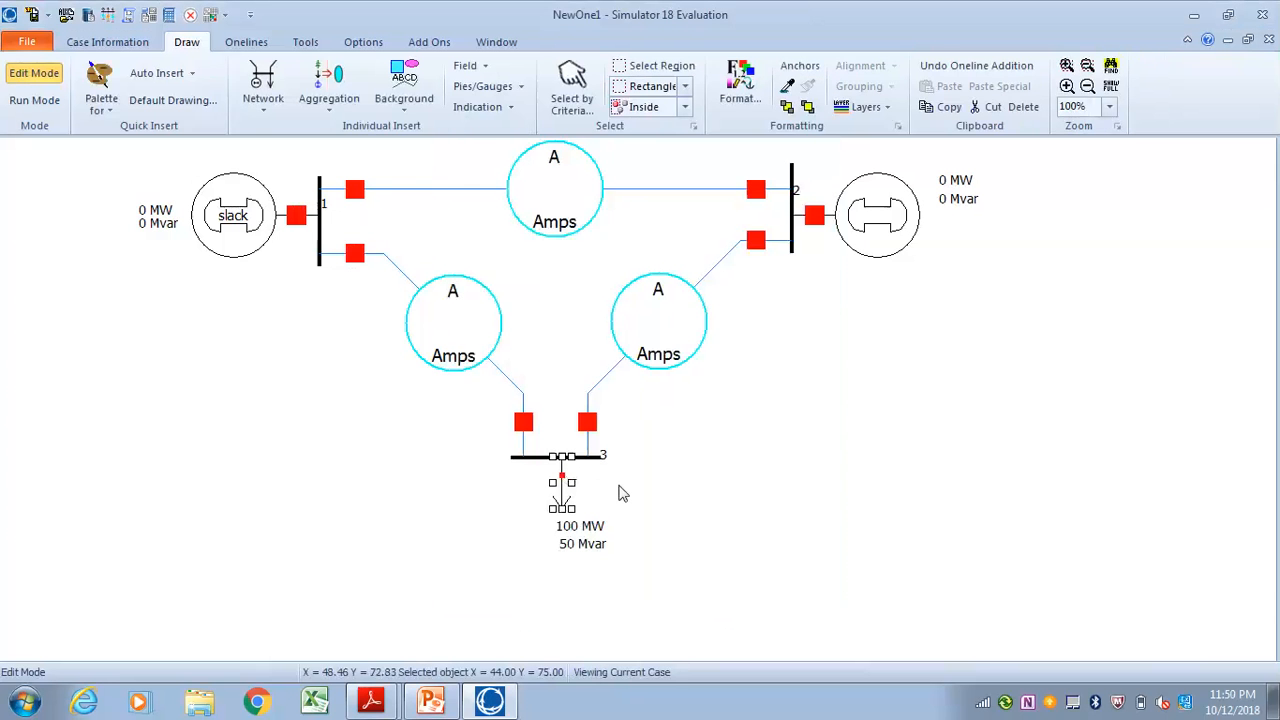
click(618, 500)
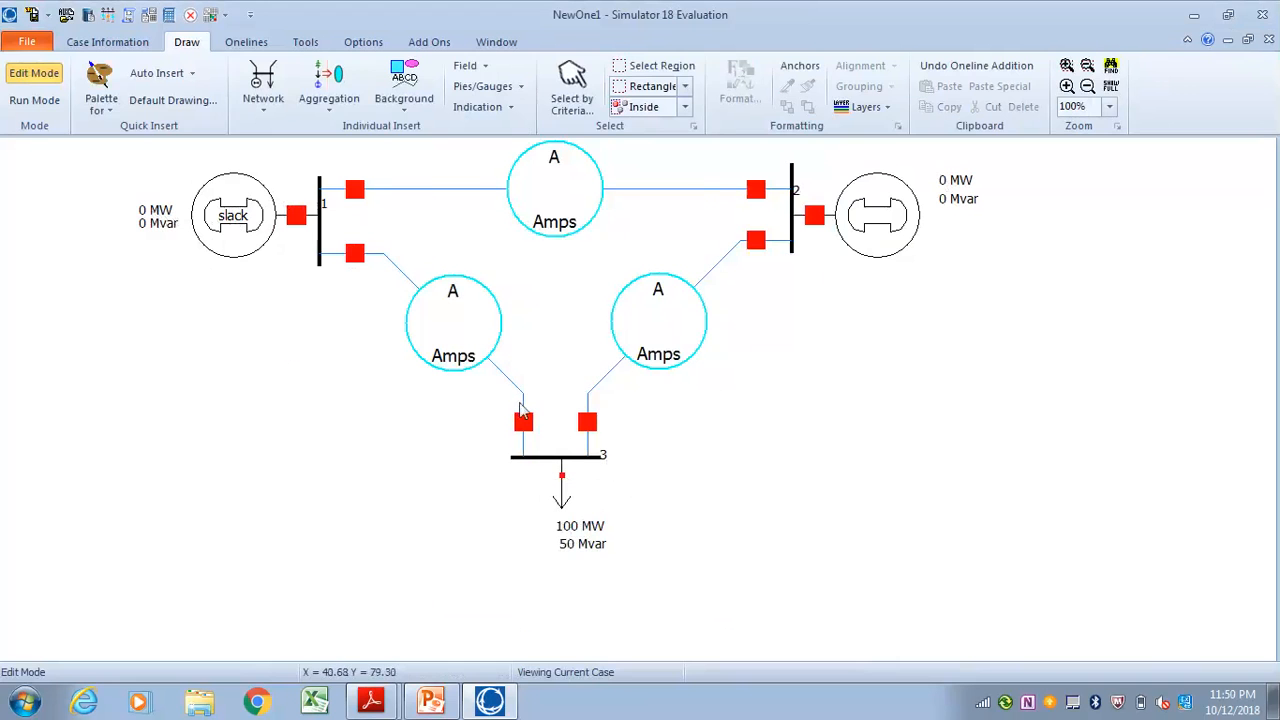
click(35, 100)
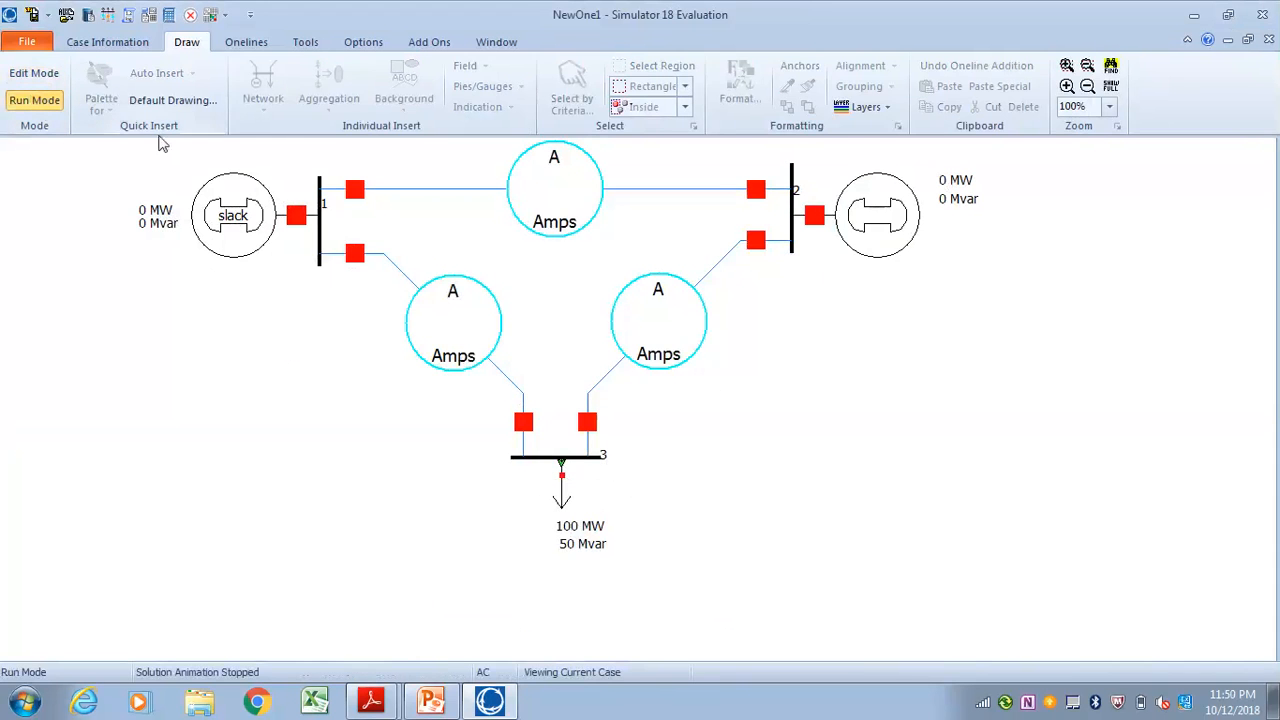
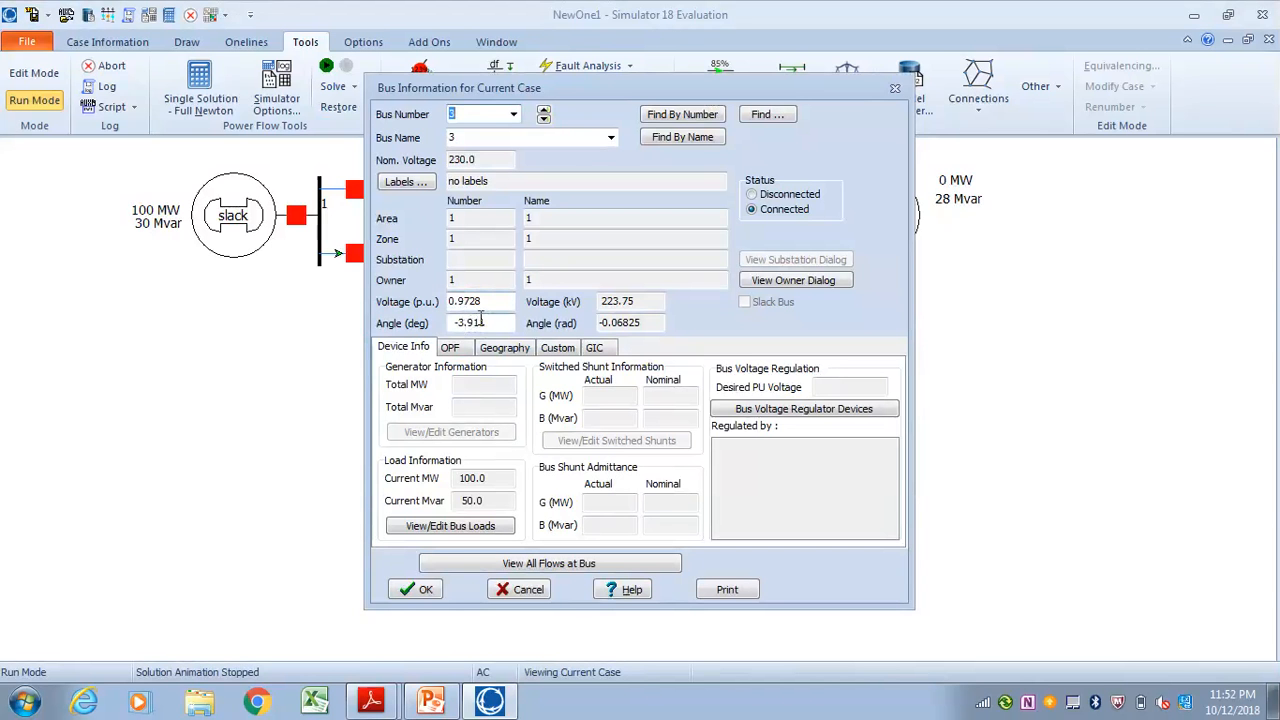
Close the bus 3 information and review the voltage and angle of bus 2
click(420, 589)
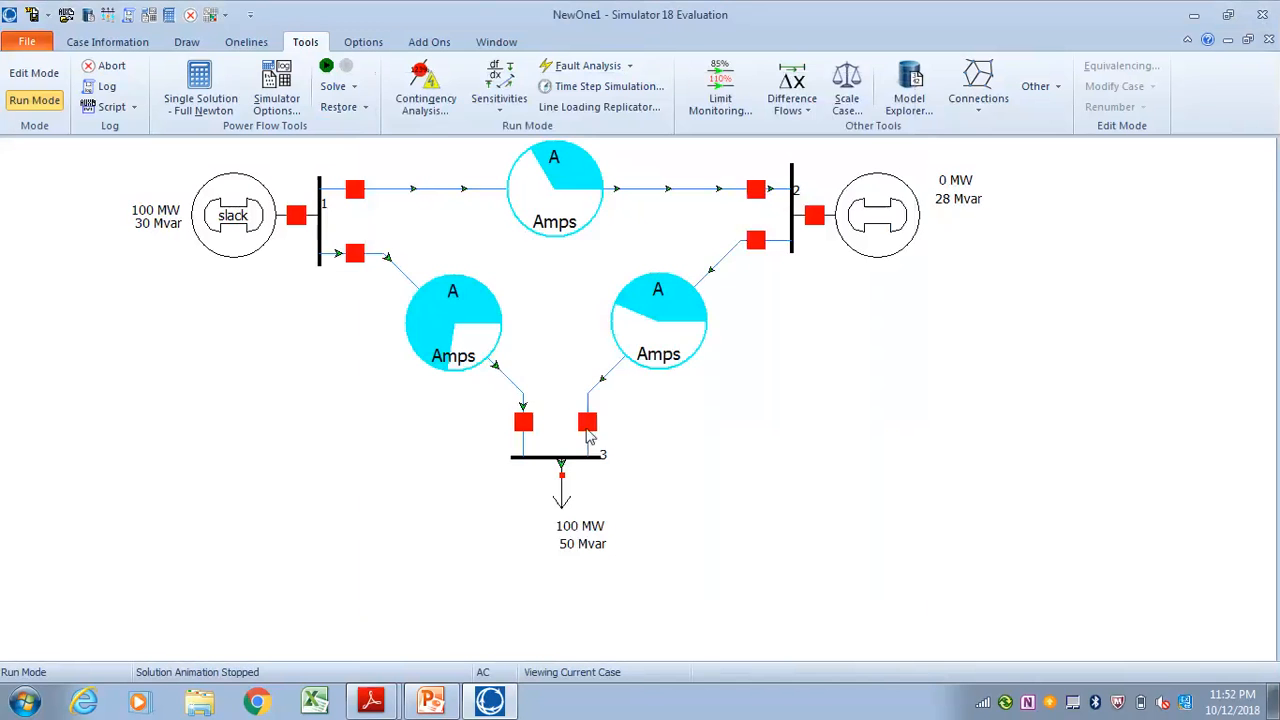
double_click(794, 212)
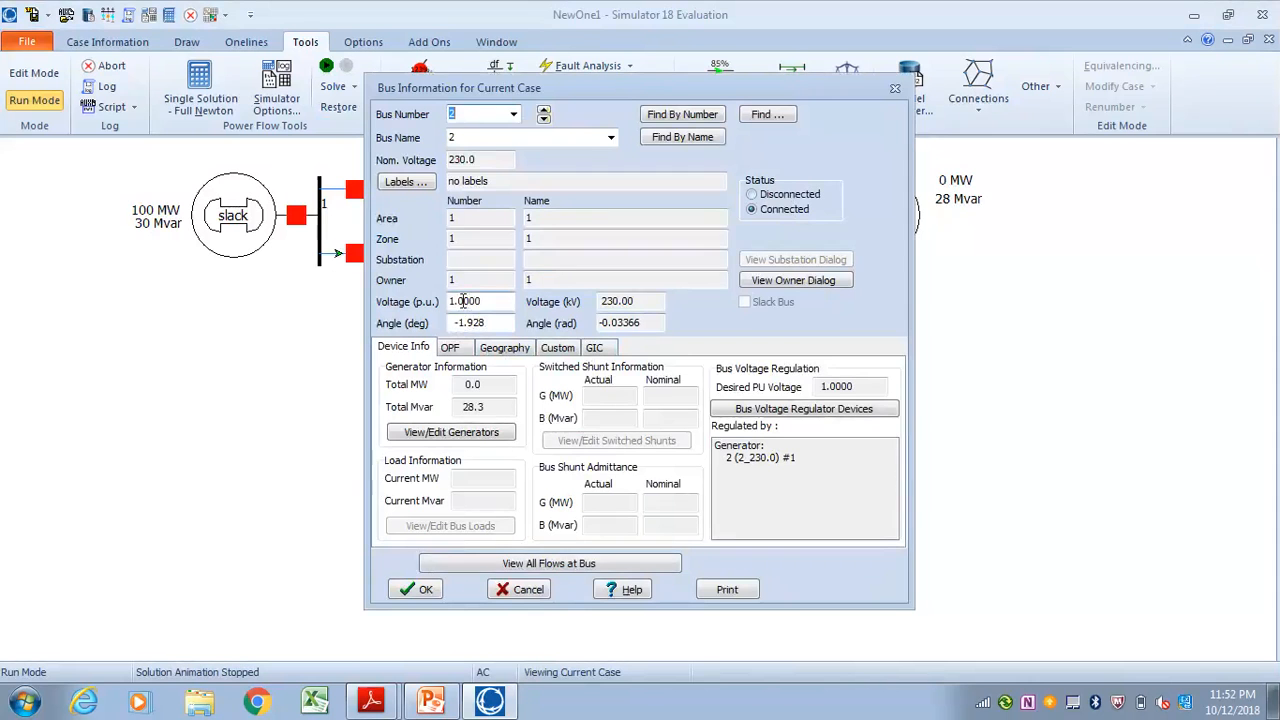
click(425, 590)
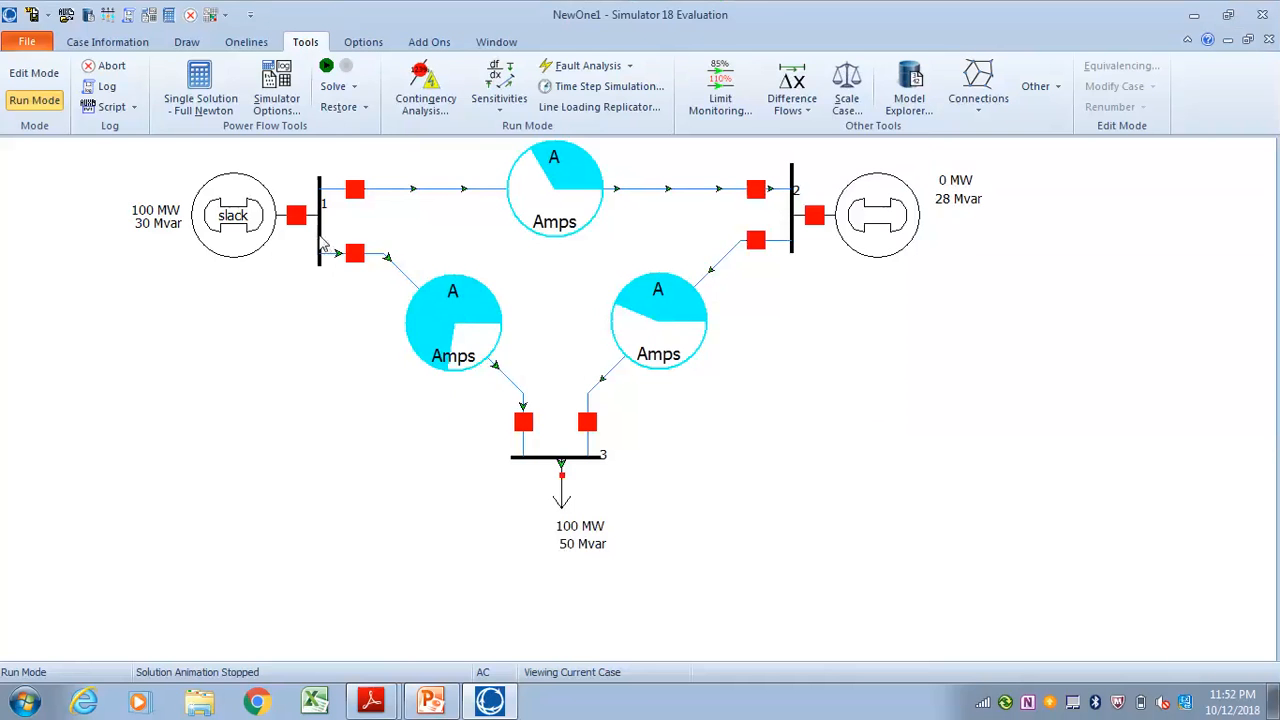
Switch to Edit Mode and add Bus Voltage (p.u.) and Bus Angle (degrees) fields around bus 1 at Pos3 and Pos4
click(34, 72)
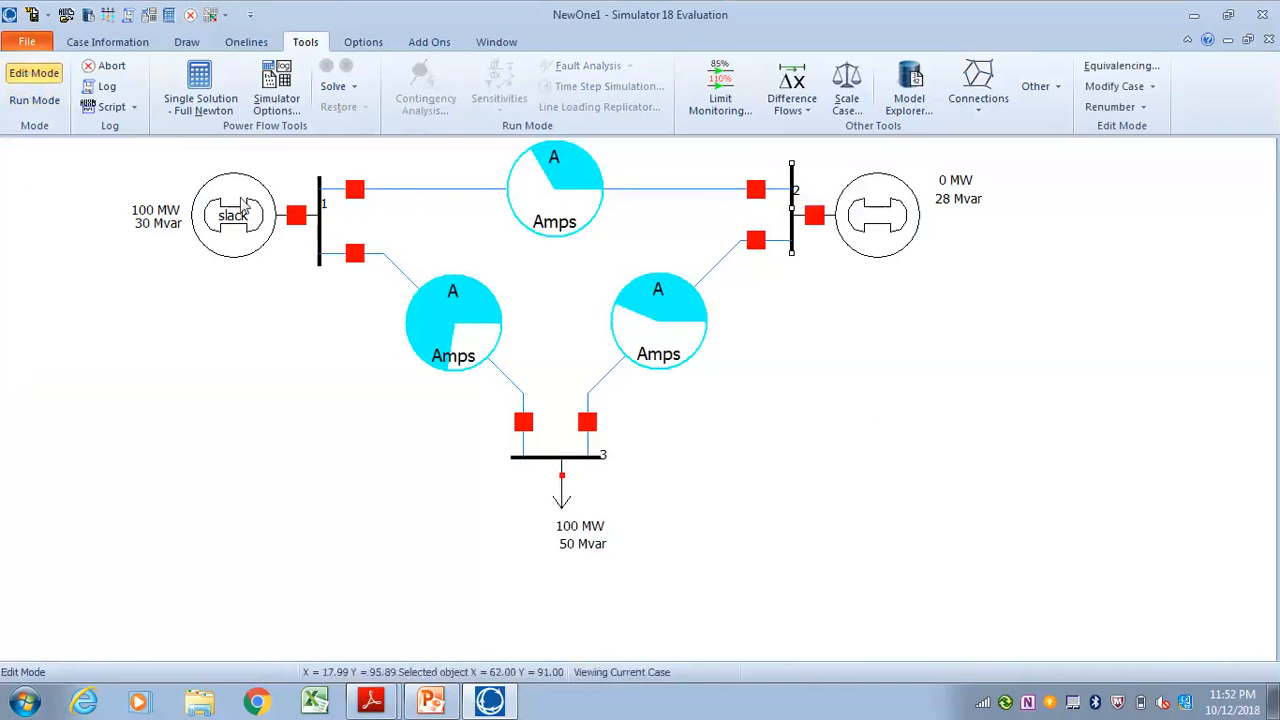
right_click(320, 238)
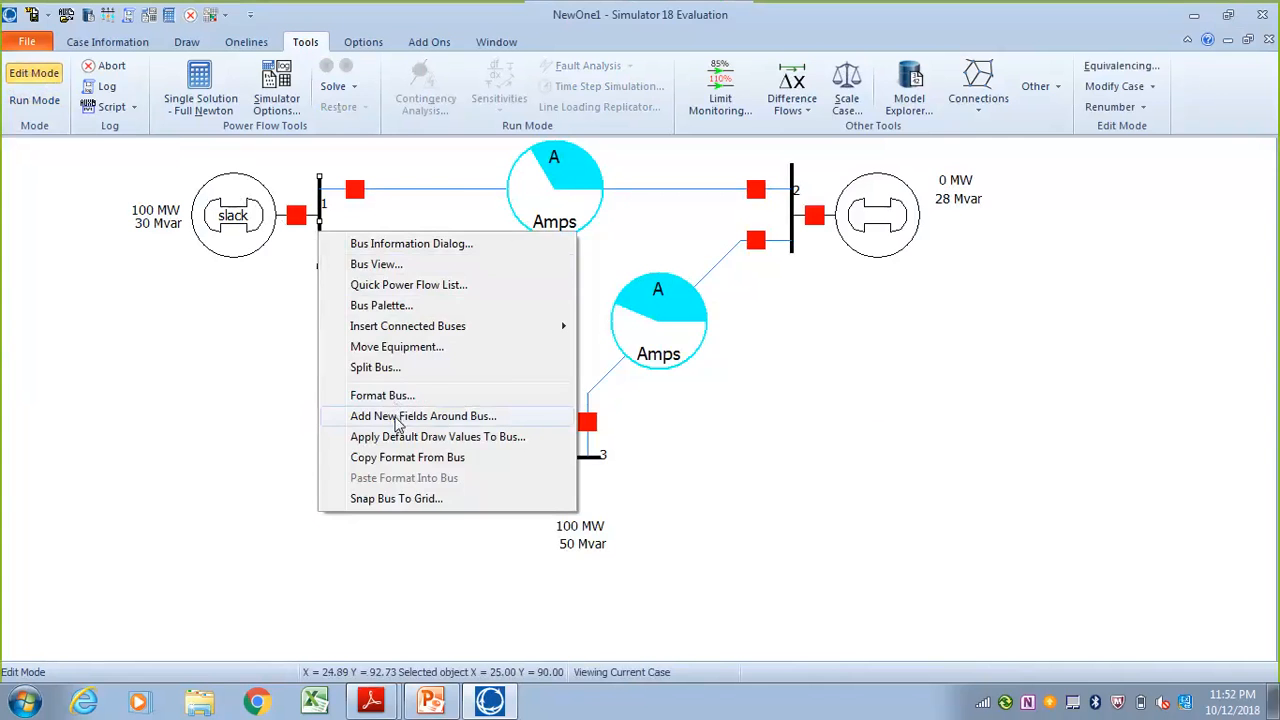
click(398, 420)
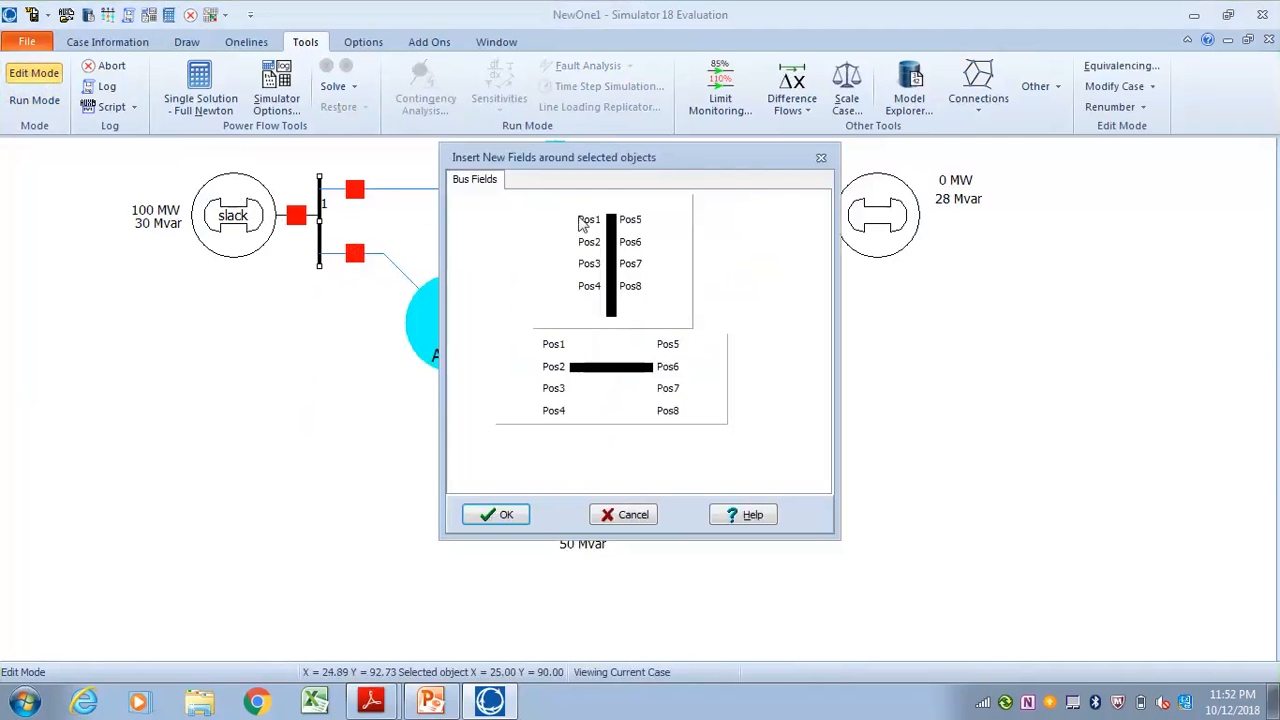
click(589, 286)
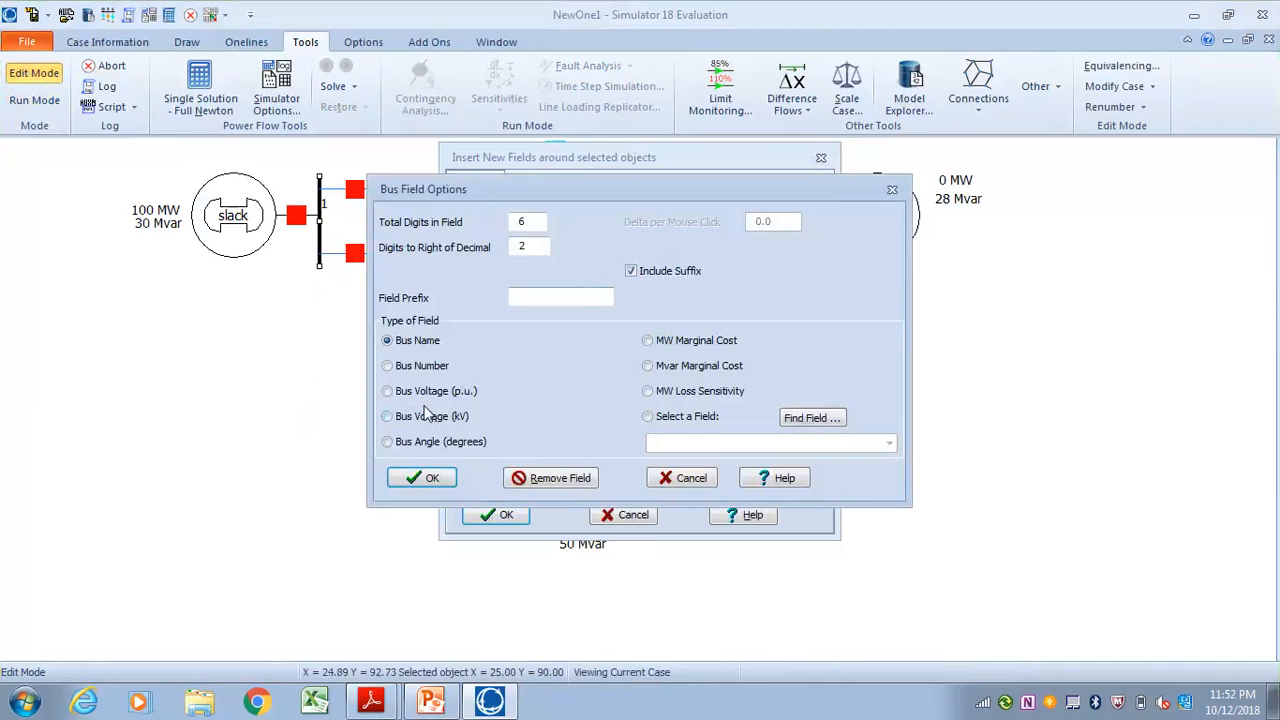
click(429, 478)
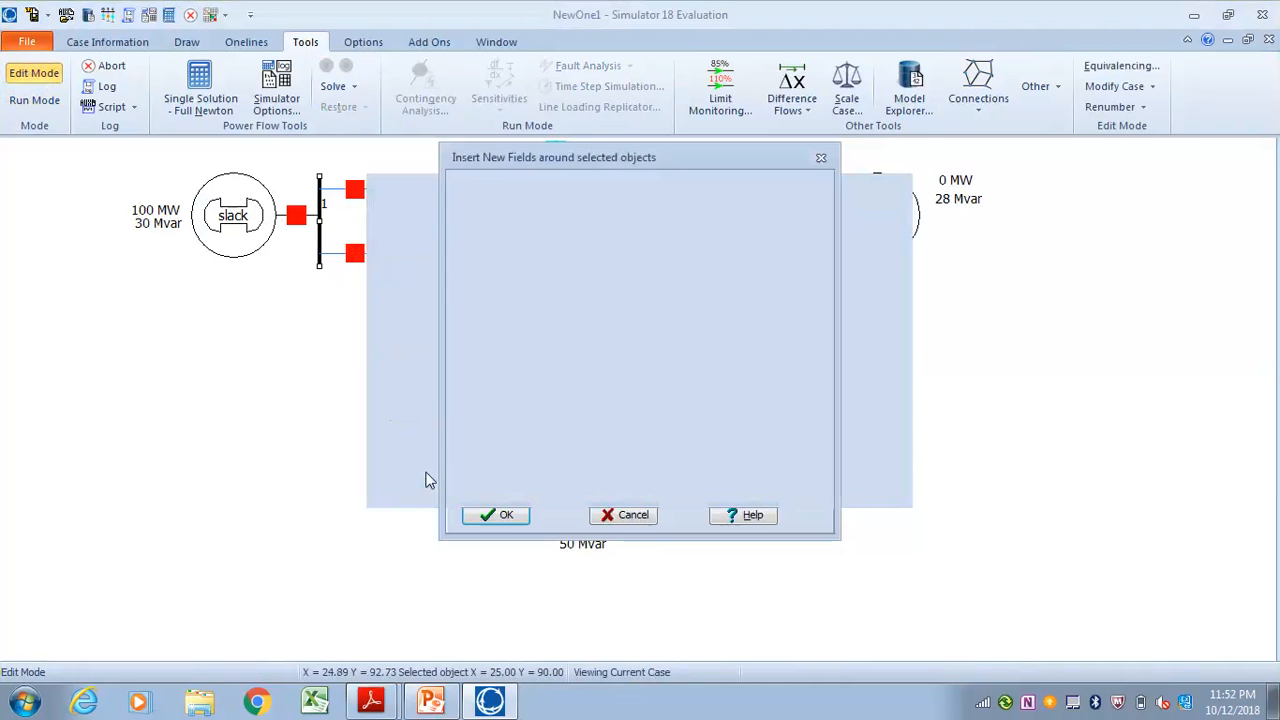
click(589, 287)
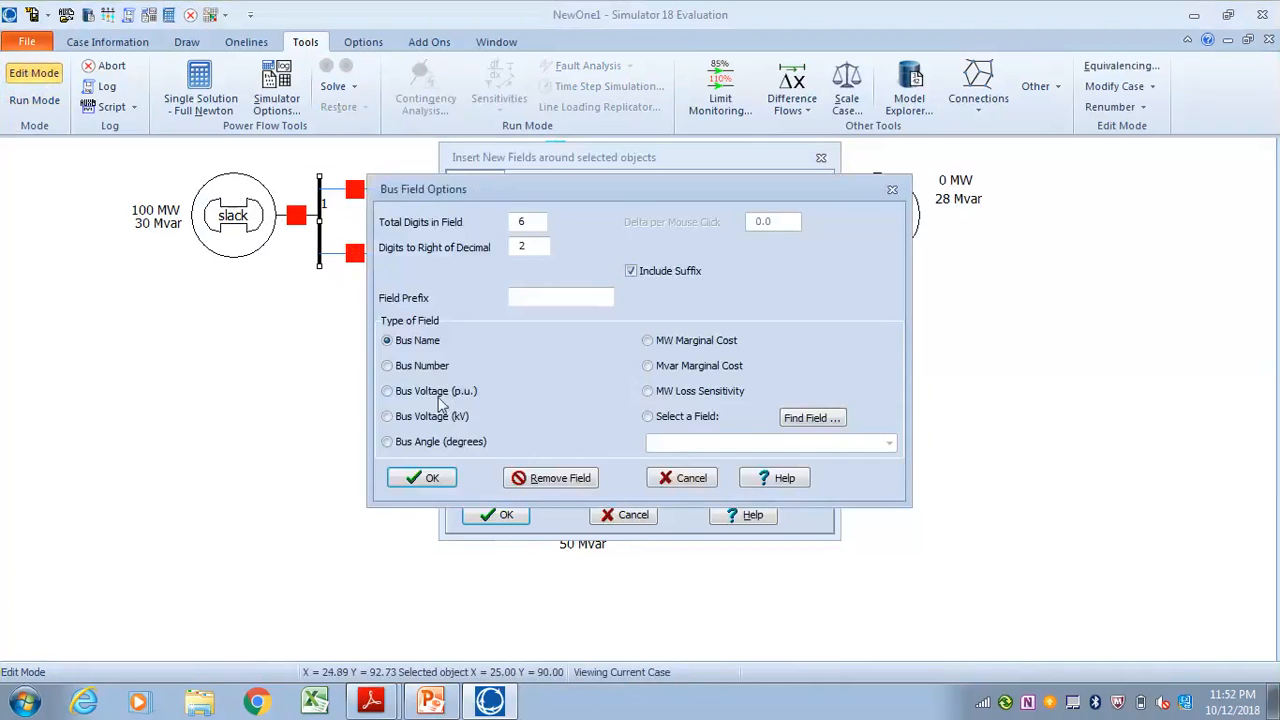
click(421, 445)
click(435, 479)
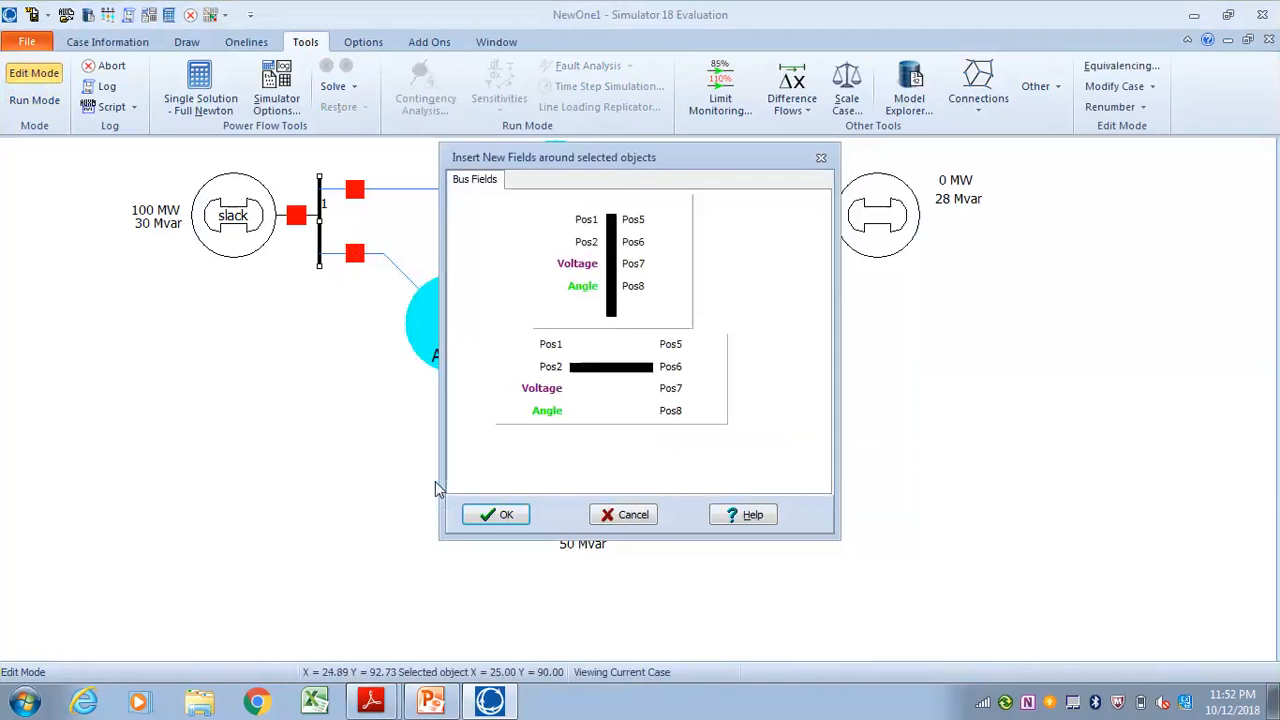
click(512, 516)
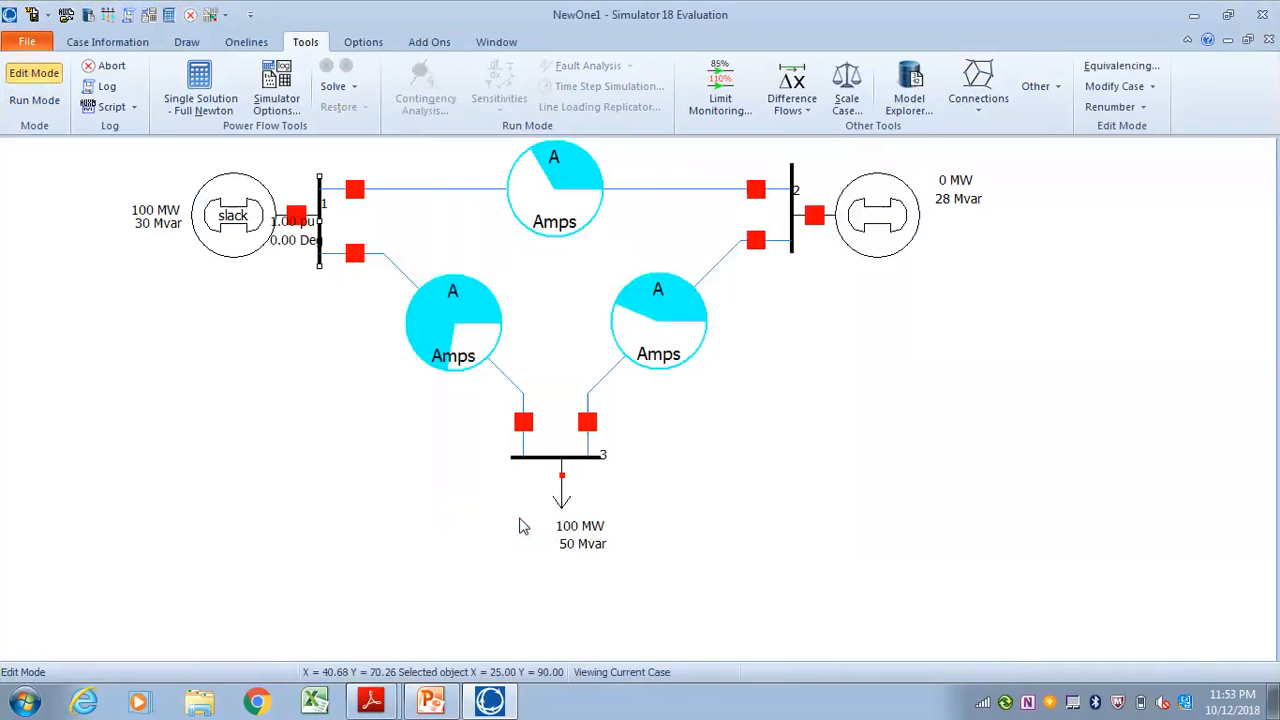
Move the generators at buses 1 and 2 upward along their buses to make room for the bus fields
click(240, 227)
drag(238, 222, 237, 203)
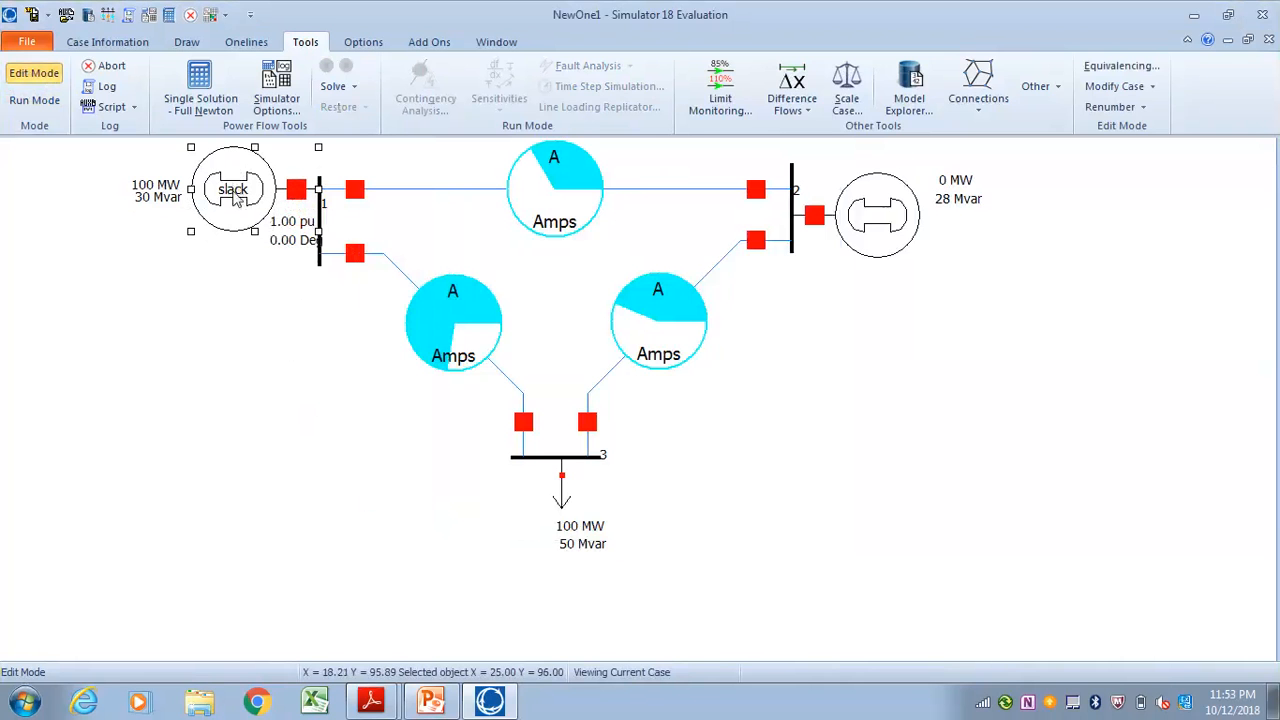
click(268, 296)
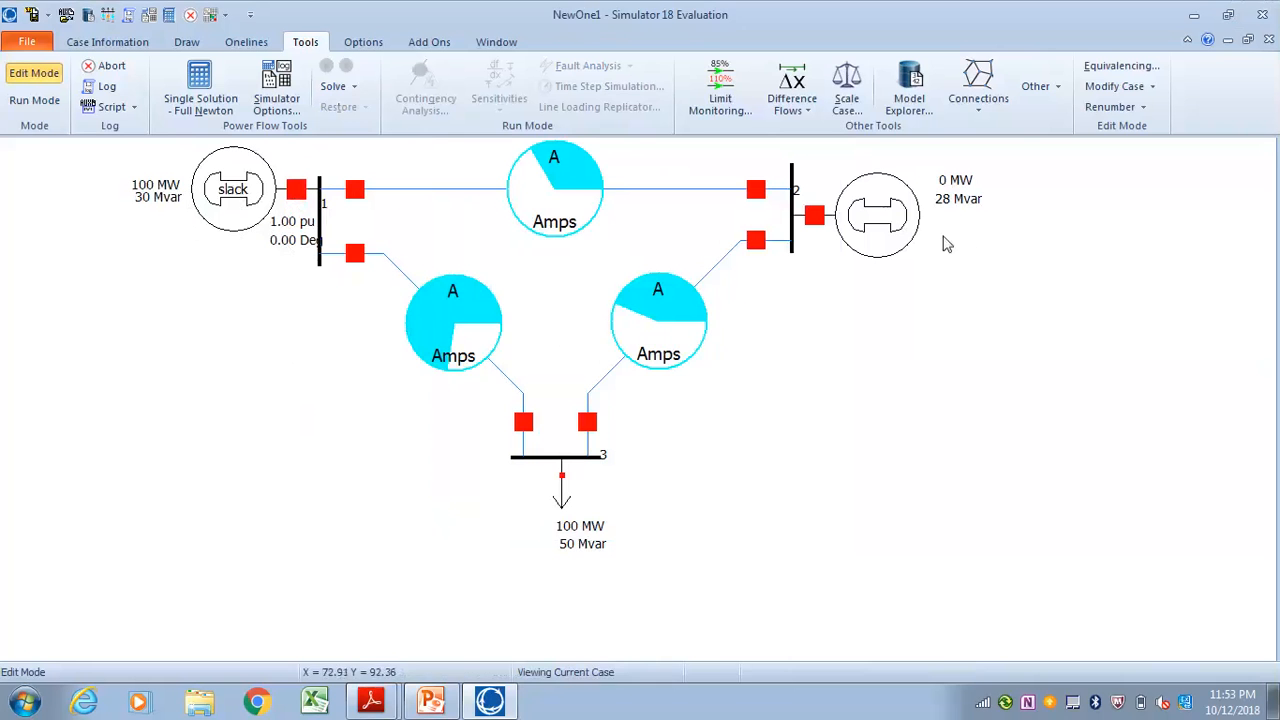
click(886, 222)
drag(886, 222, 886, 180)
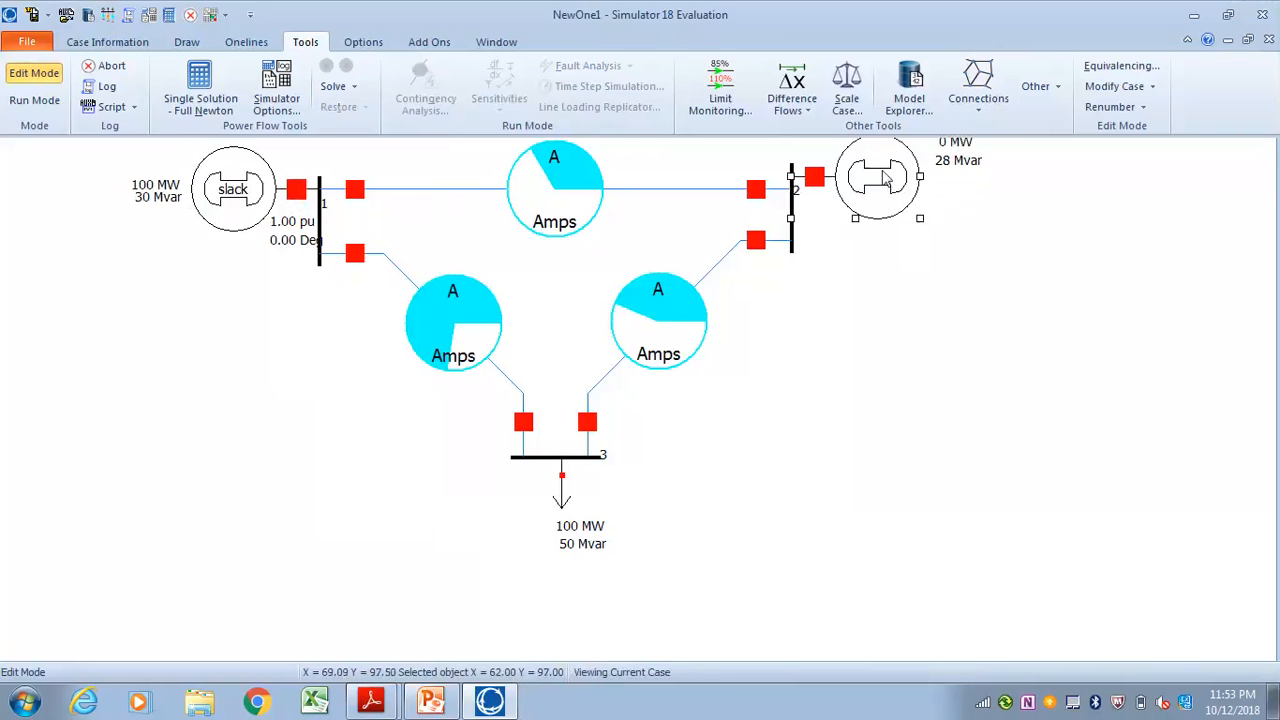
Add Bus Voltage (p.u.) and Bus Angle (degrees) fields around bus 2 at Pos7 and Pos8
scroll(939, 278, up, 1)
scroll(939, 278, down, 2)
click(939, 278)
drag(938, 292, 970, 343)
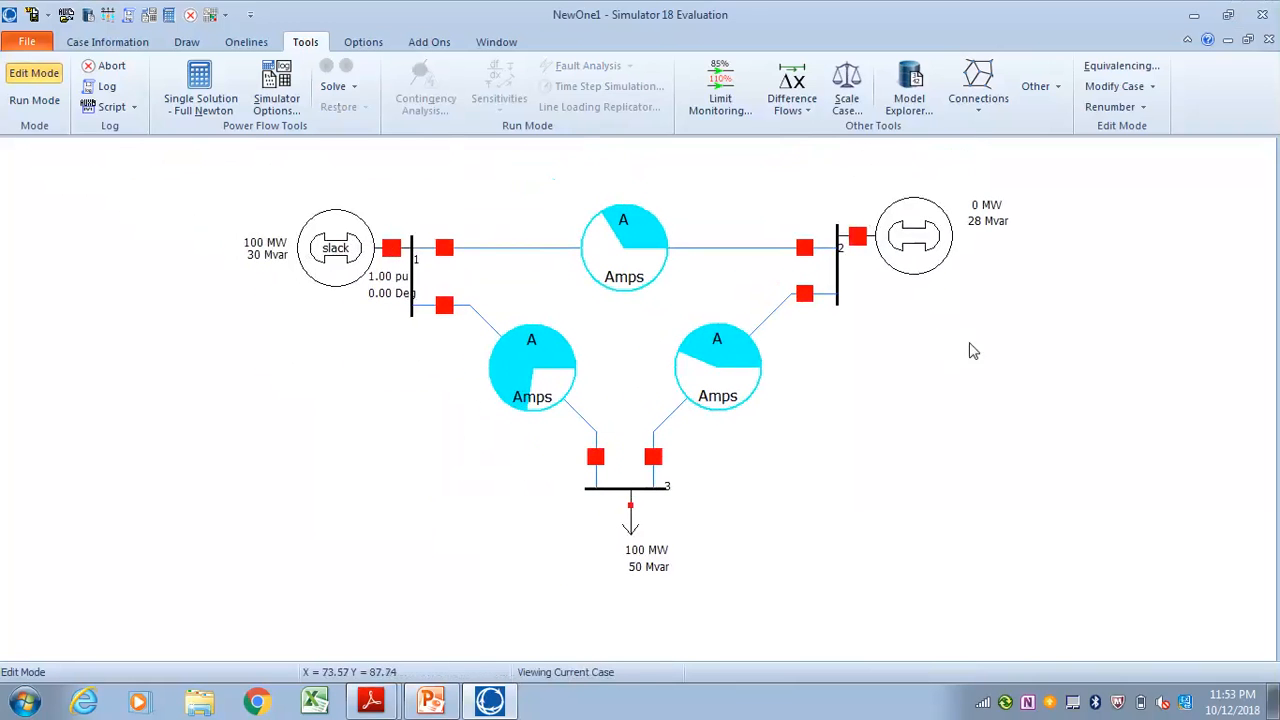
right_click(841, 293)
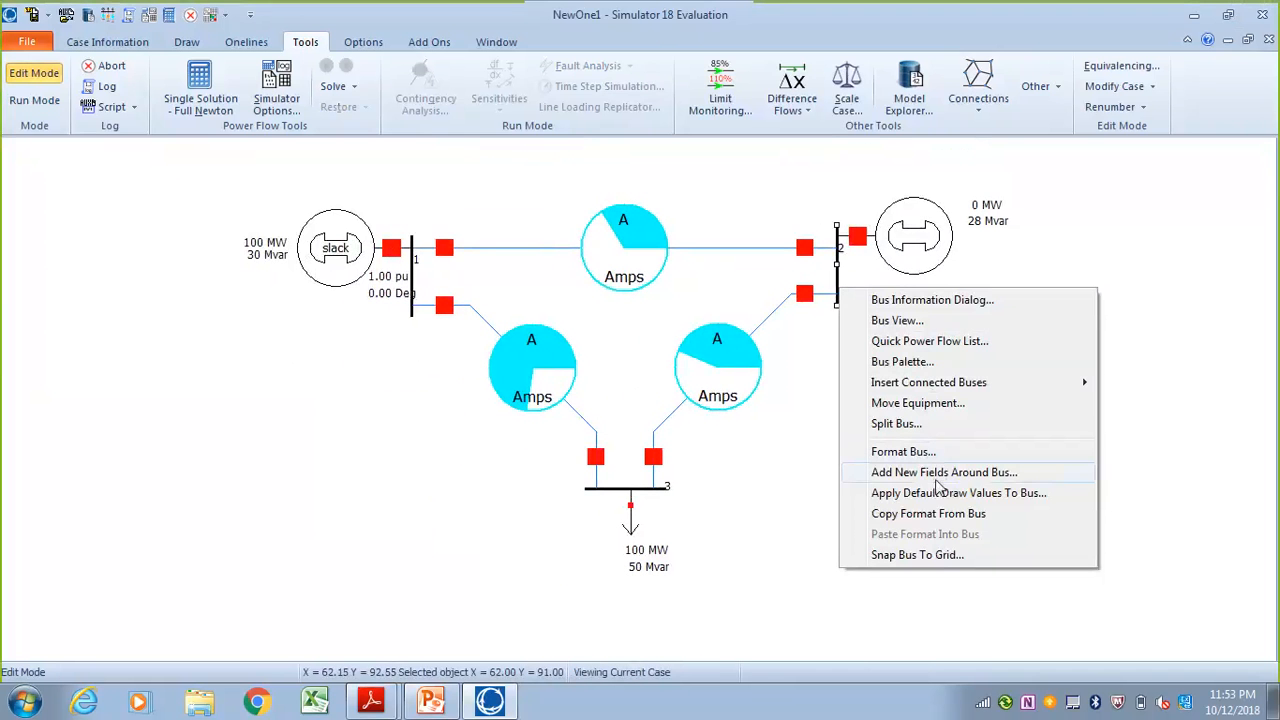
click(935, 473)
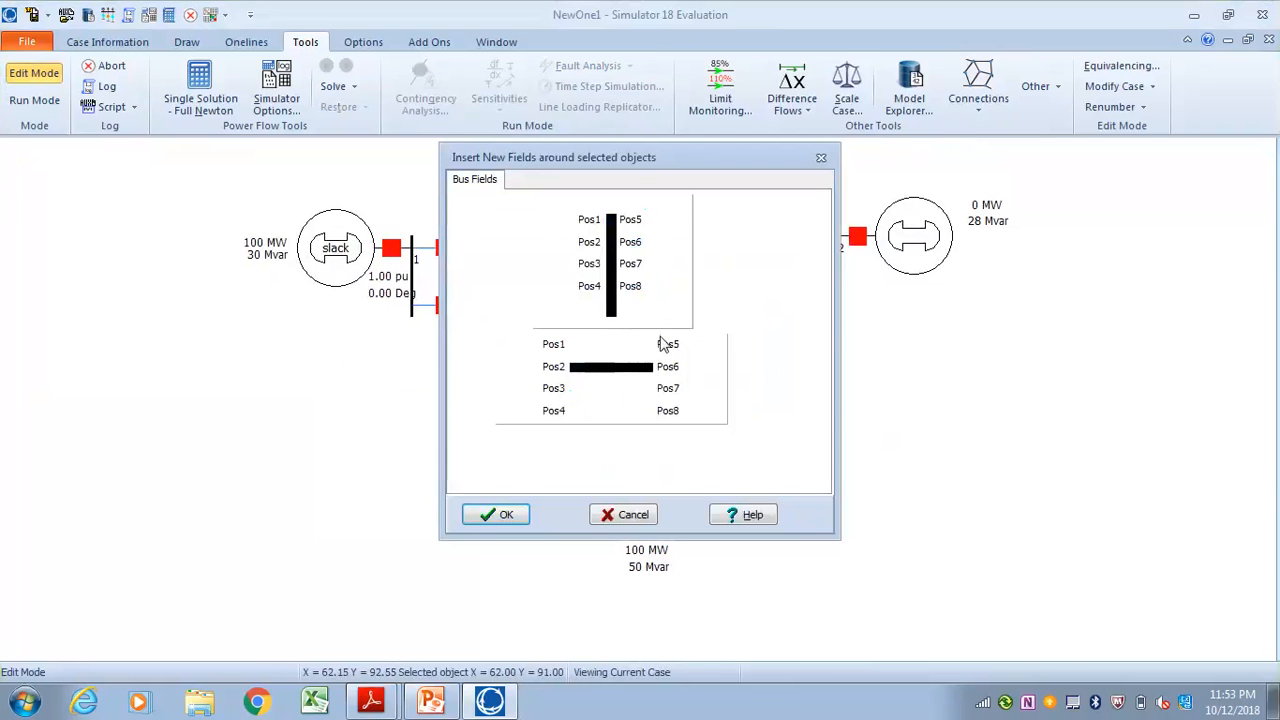
click(634, 268)
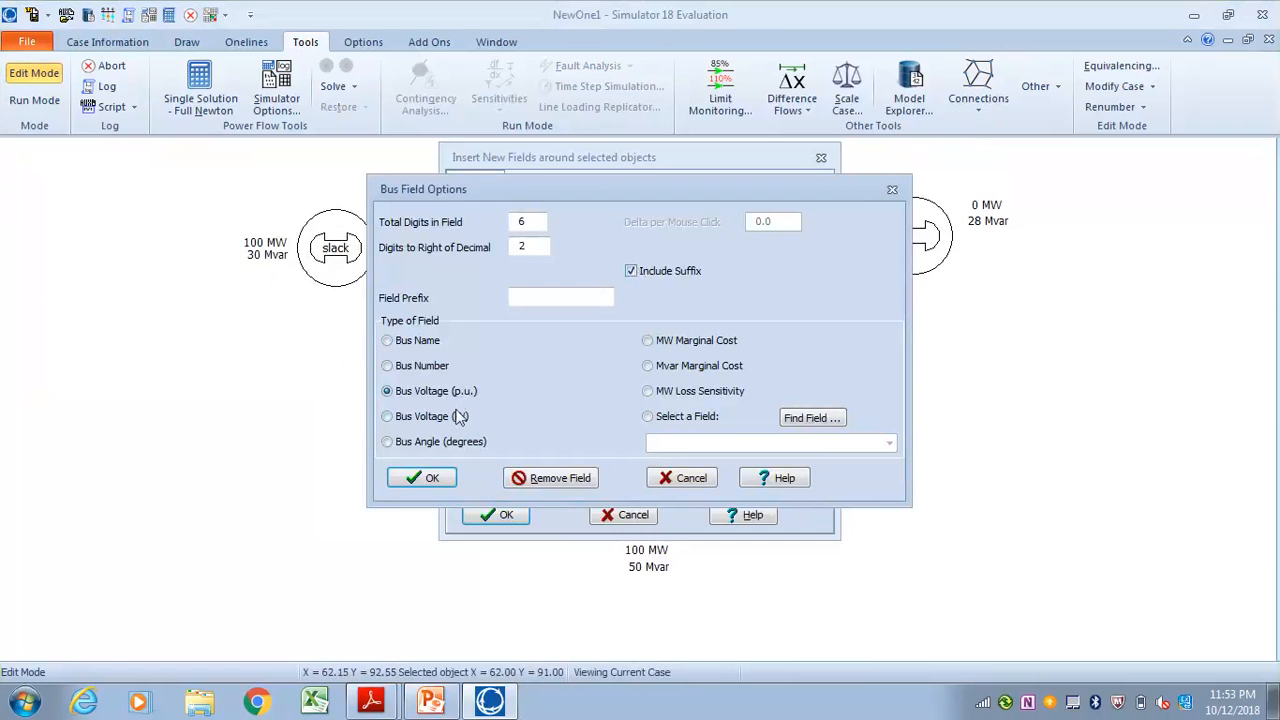
click(420, 477)
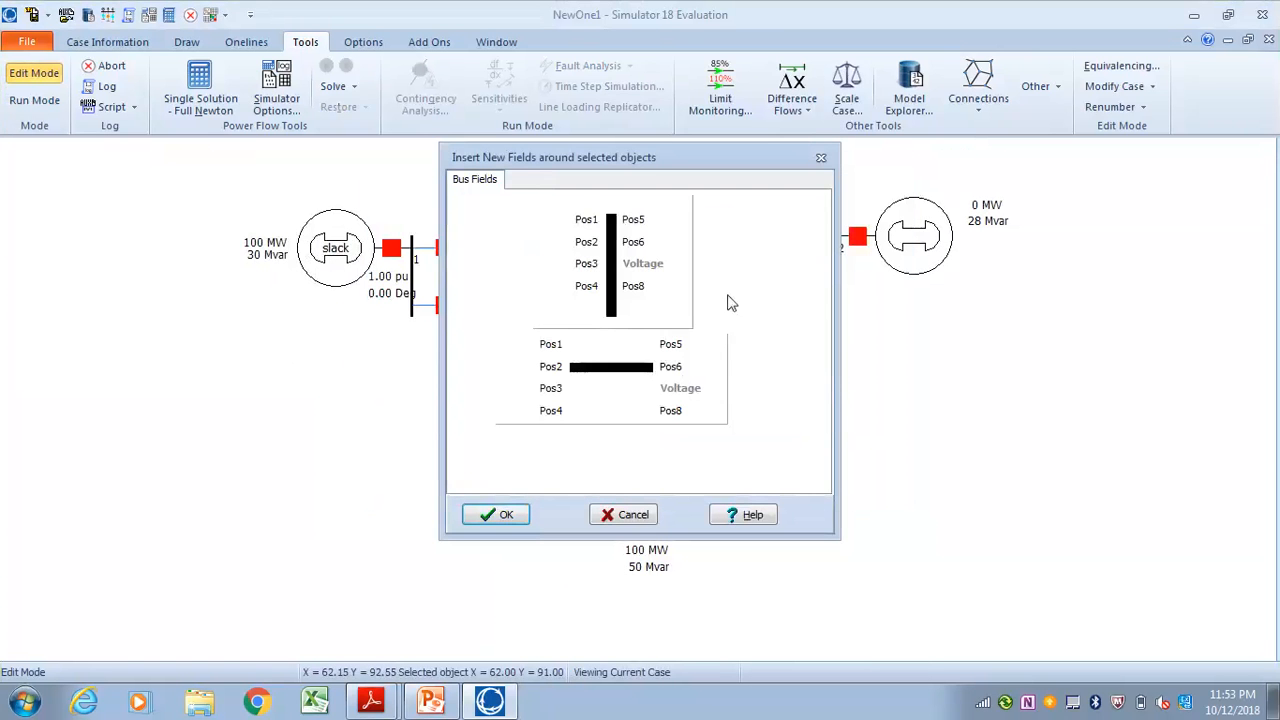
click(634, 286)
click(432, 443)
click(437, 475)
click(500, 516)
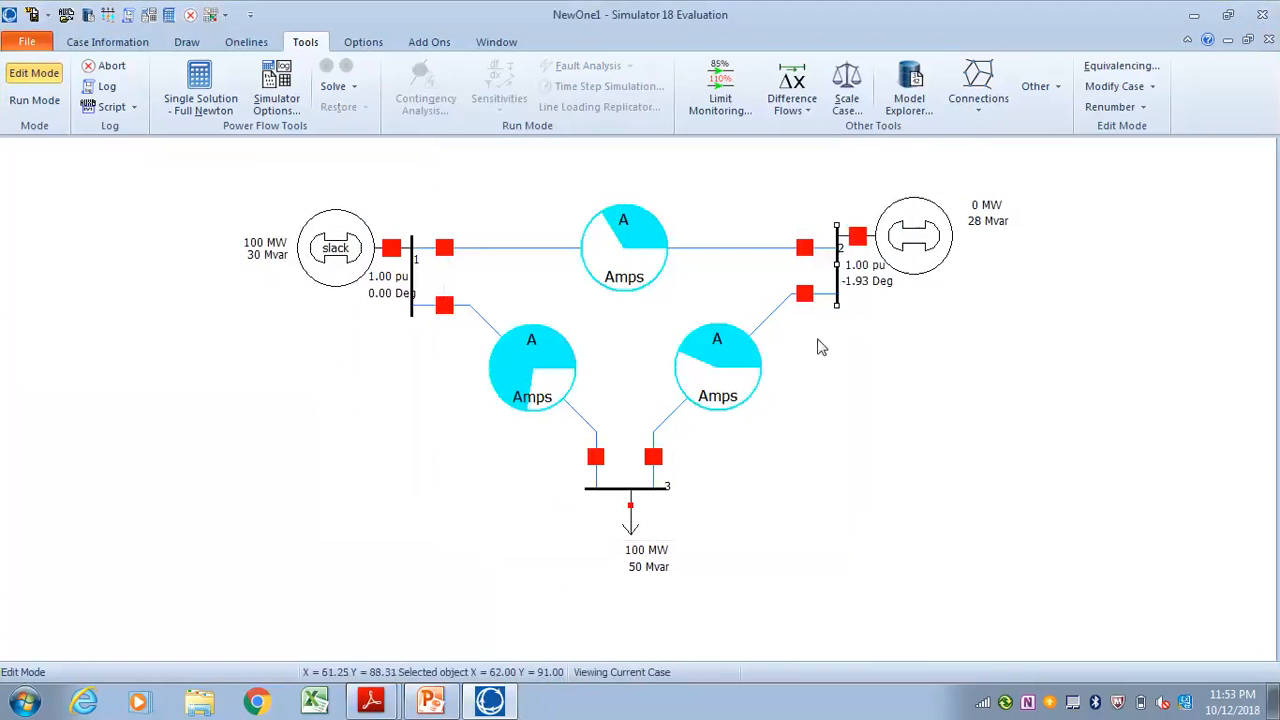
Add Bus Voltage (p.u.) and Bus Angle (degrees) fields around bus 3 at Pos1 and Pos2, and shift them away from the bus
click(610, 500)
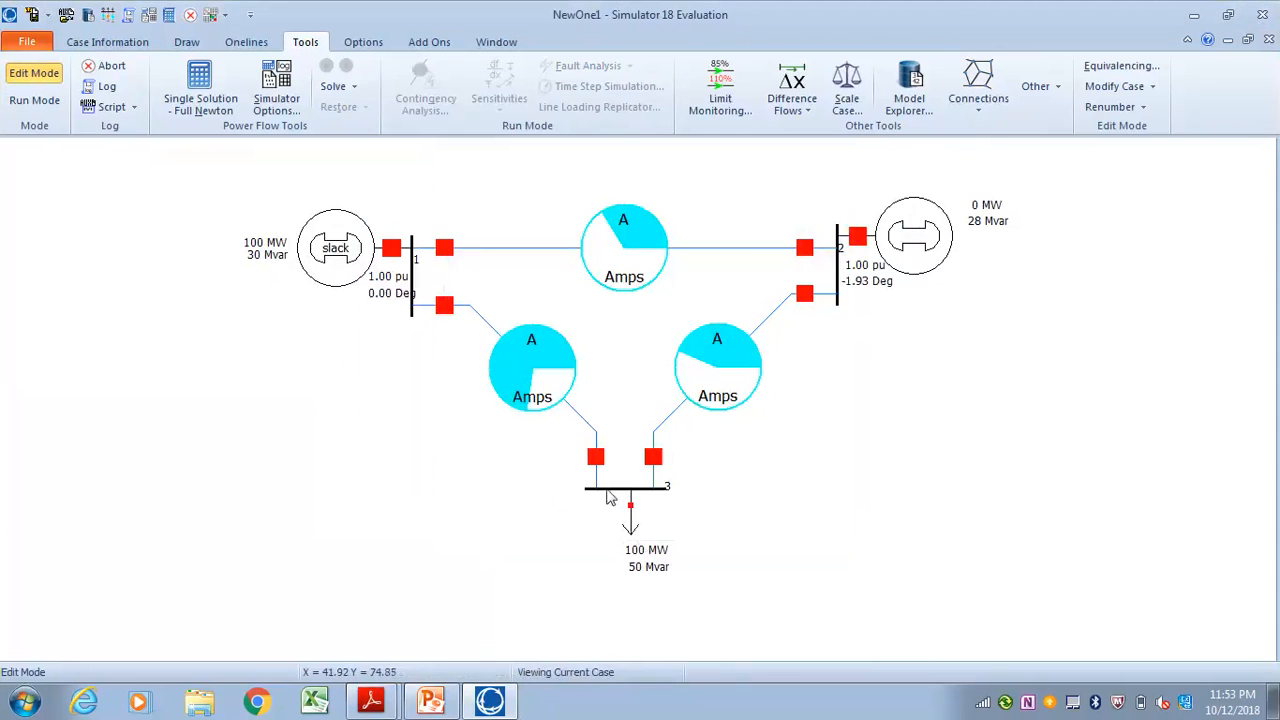
right_click(609, 492)
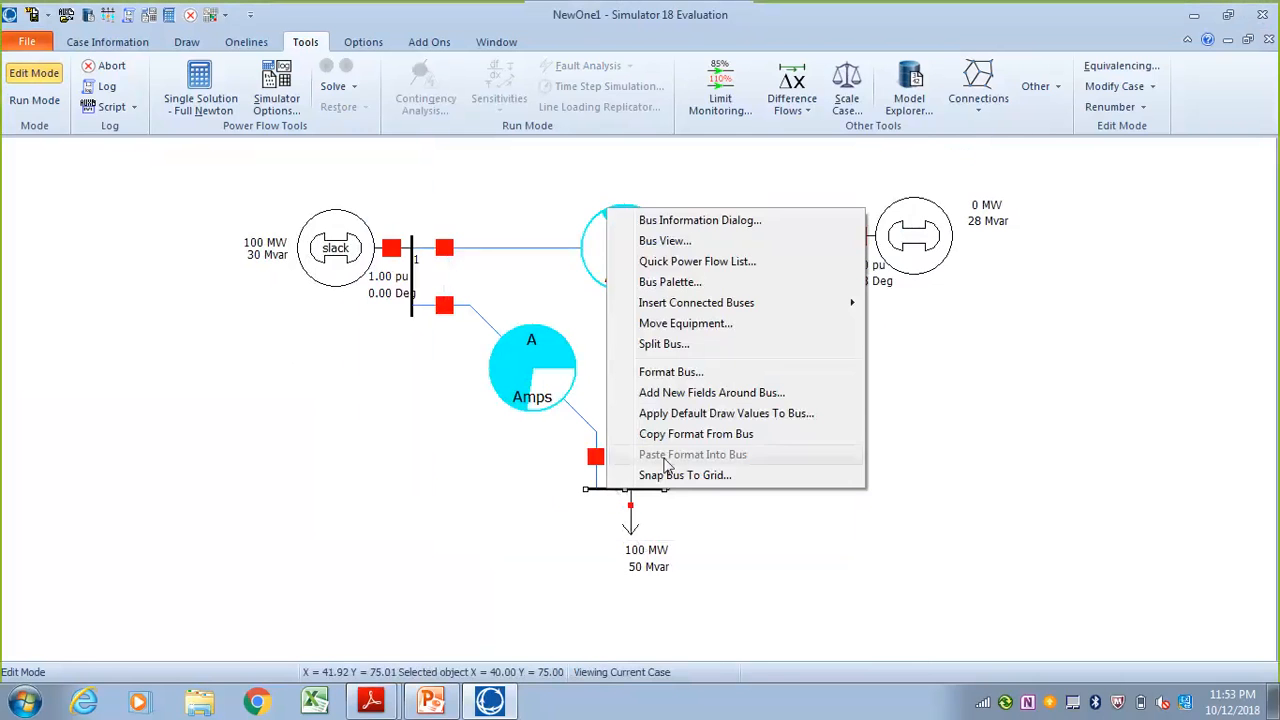
click(680, 399)
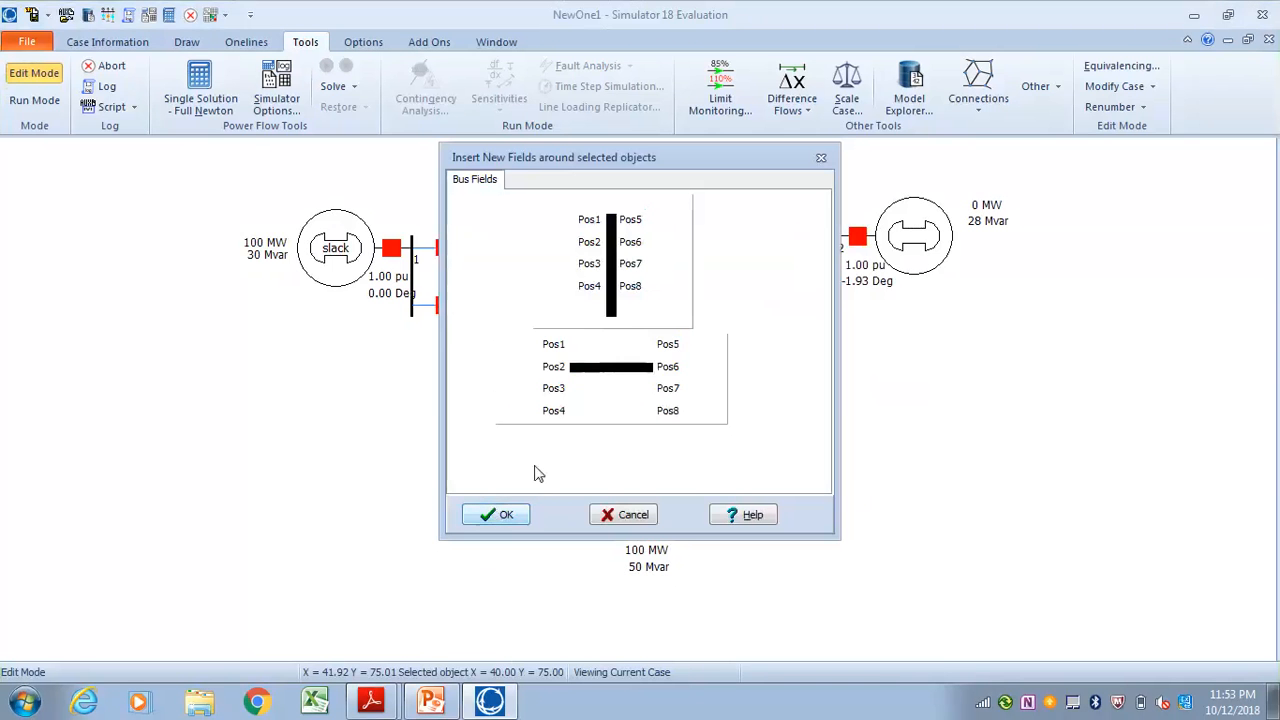
click(552, 346)
click(417, 389)
click(420, 477)
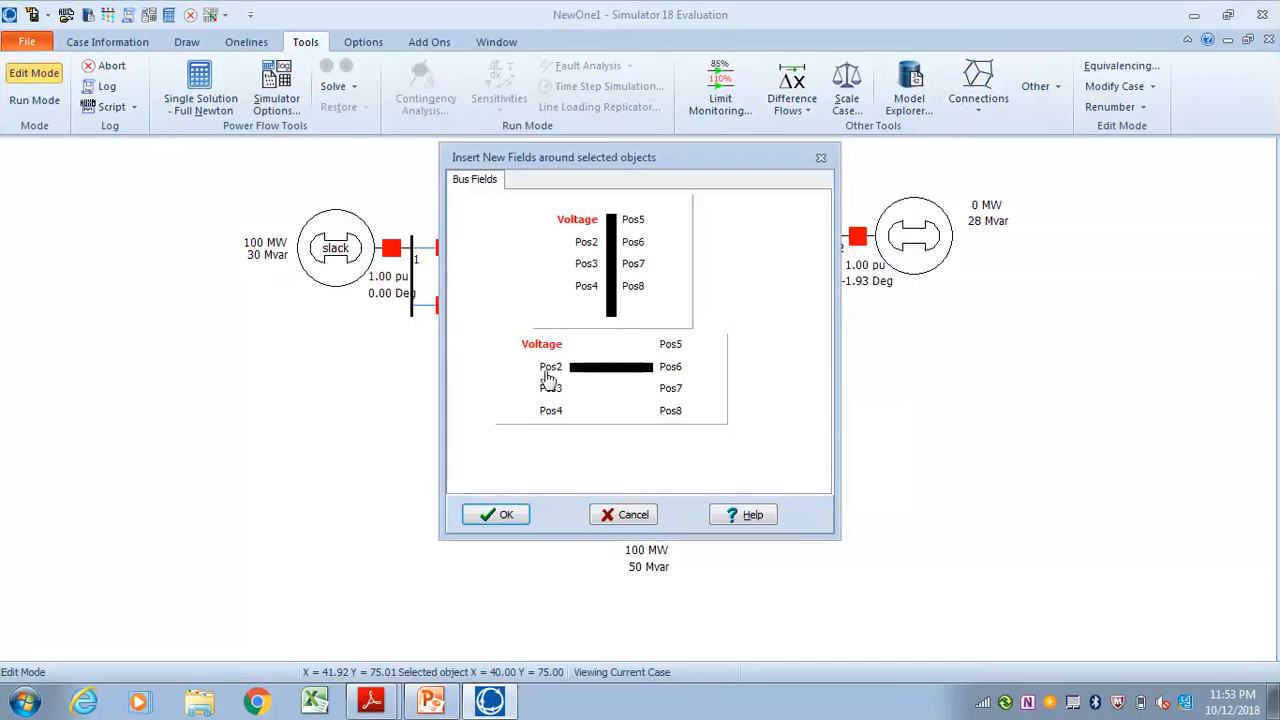
click(540, 377)
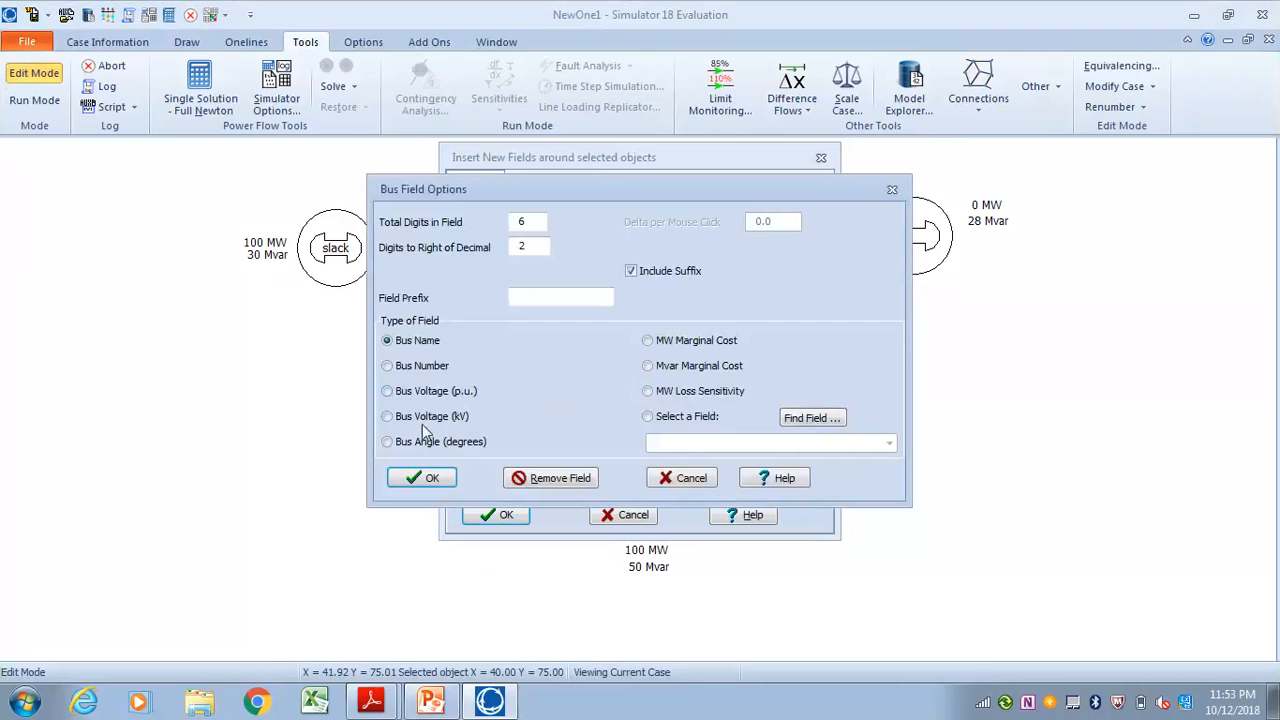
click(424, 446)
click(428, 478)
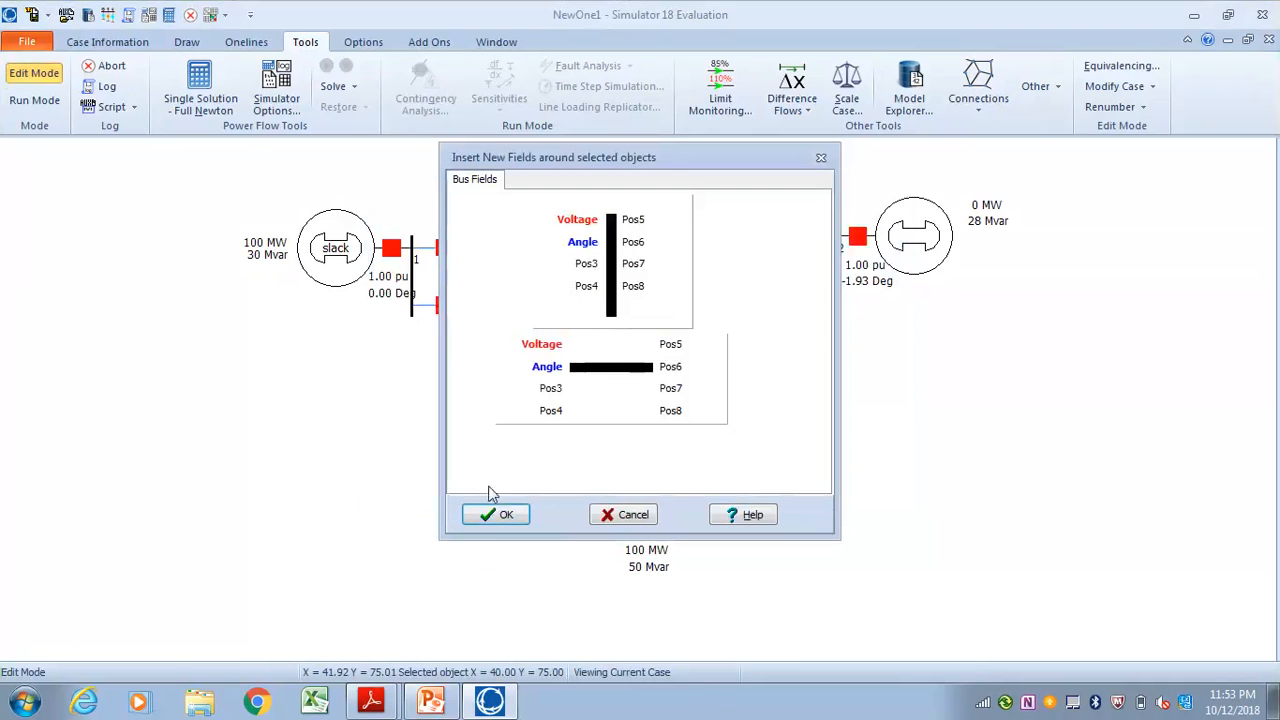
click(497, 515)
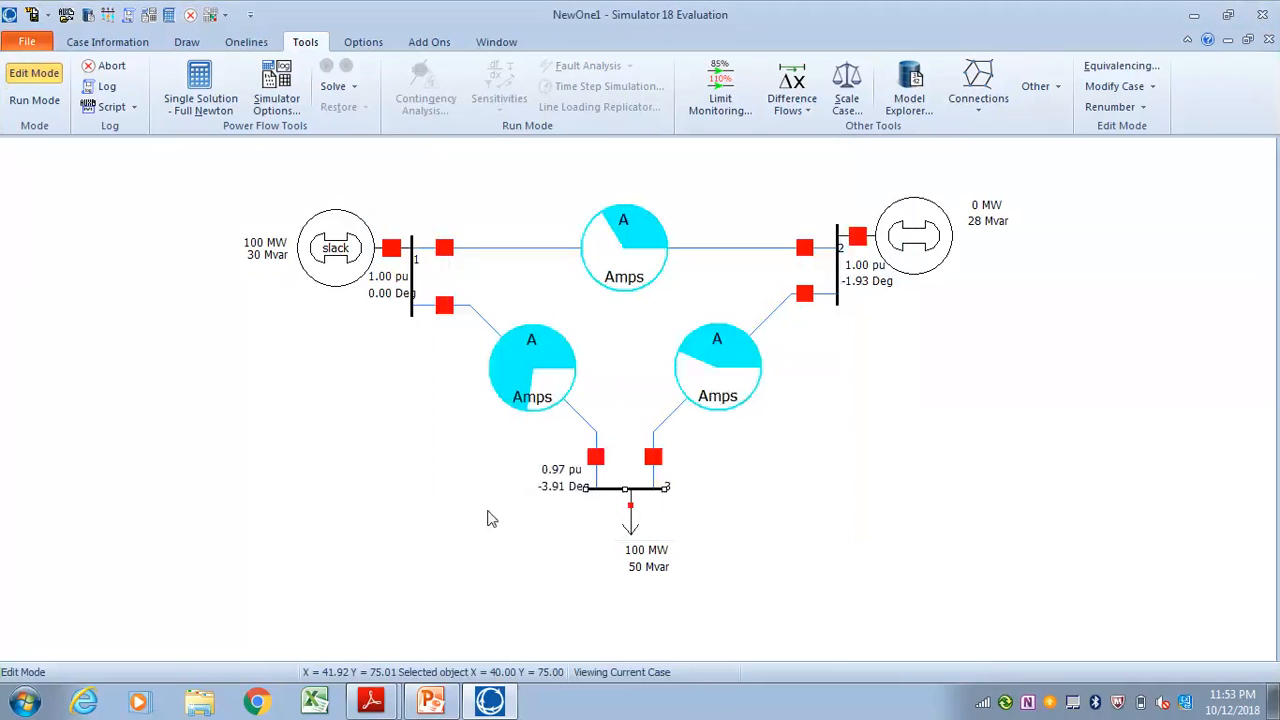
drag(562, 473, 553, 497)
click(548, 513)
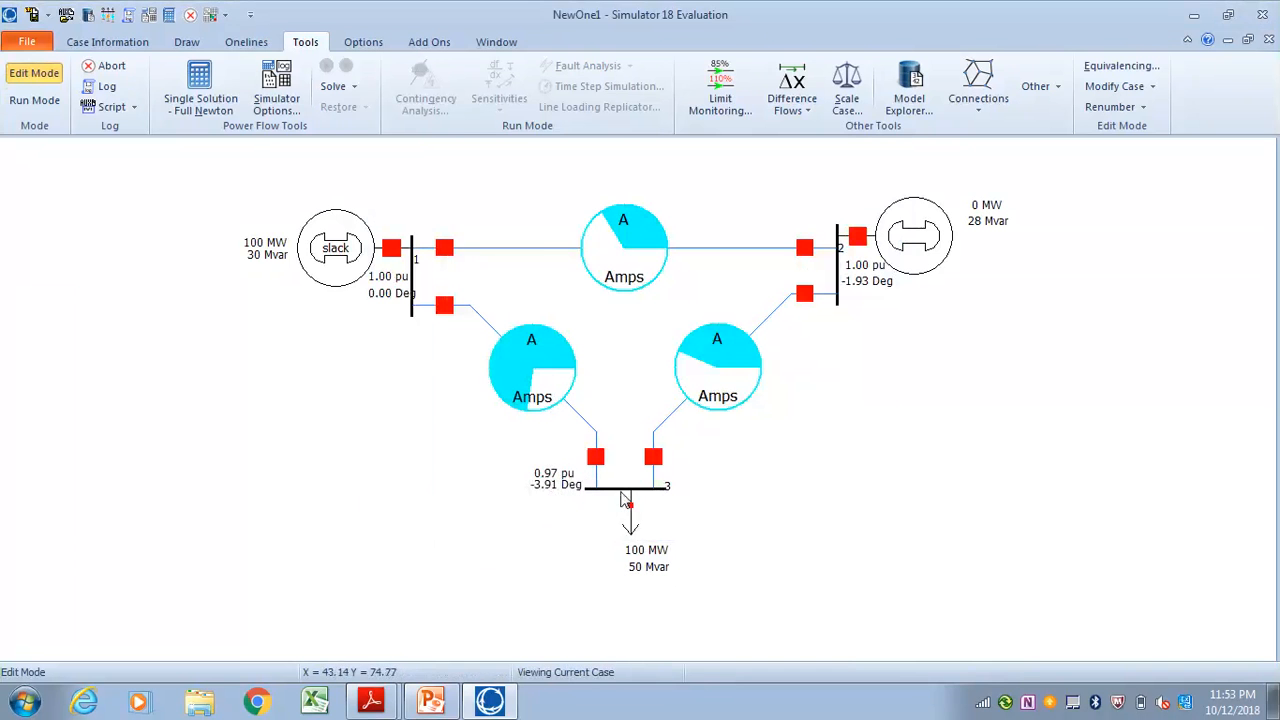
Add MW Flow and Mvar Flow fields at Pos3 and Pos4 of the line between buses 1 and 2, at the bus 1 end
right_click(500, 249)
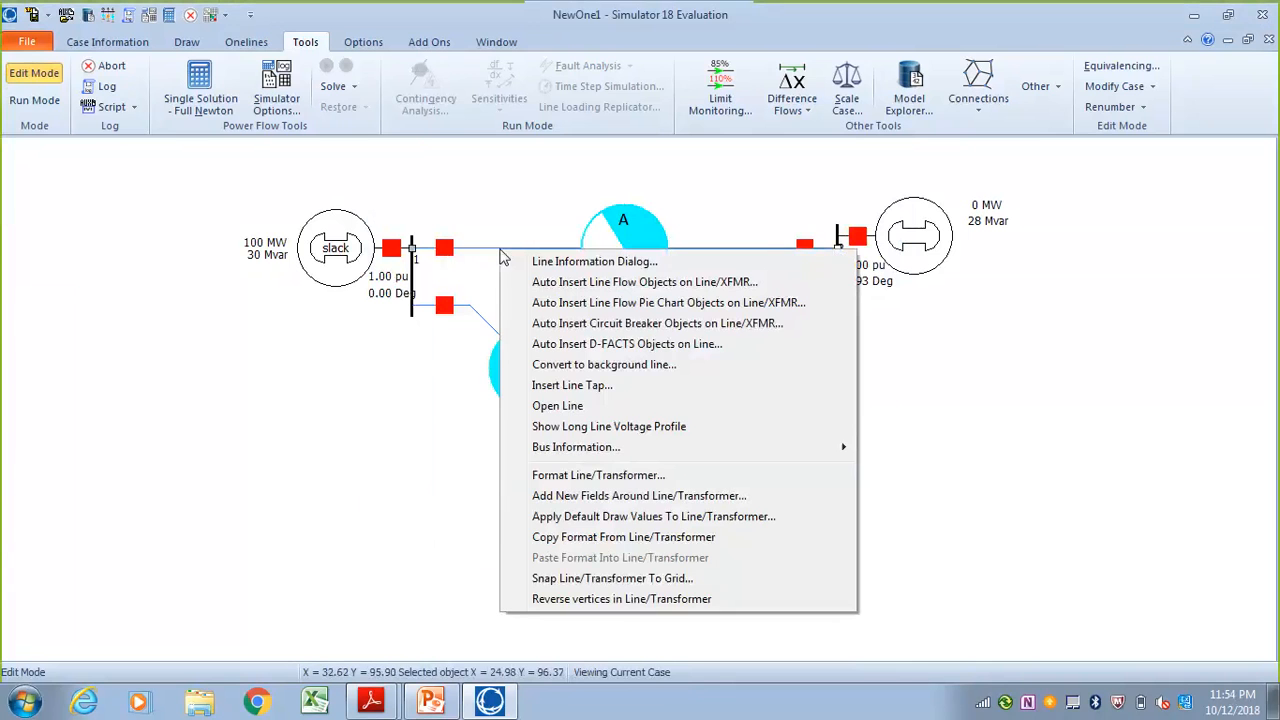
click(568, 498)
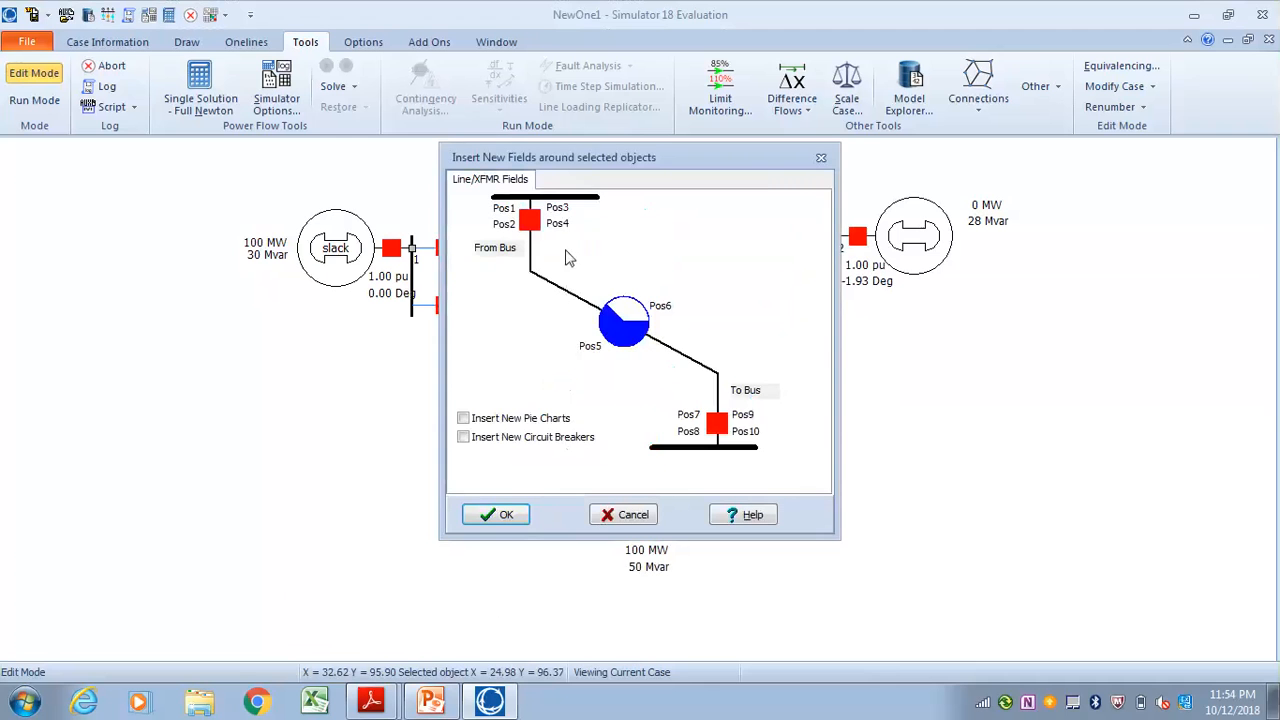
click(564, 217)
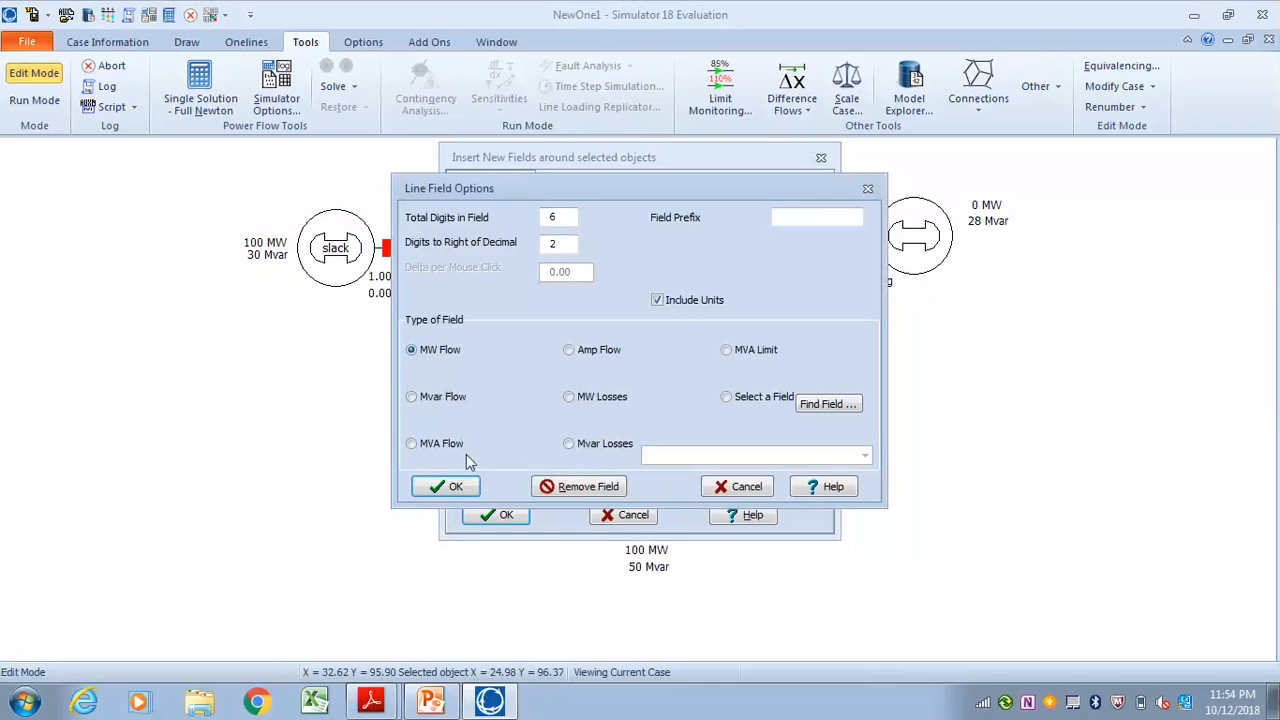
click(455, 486)
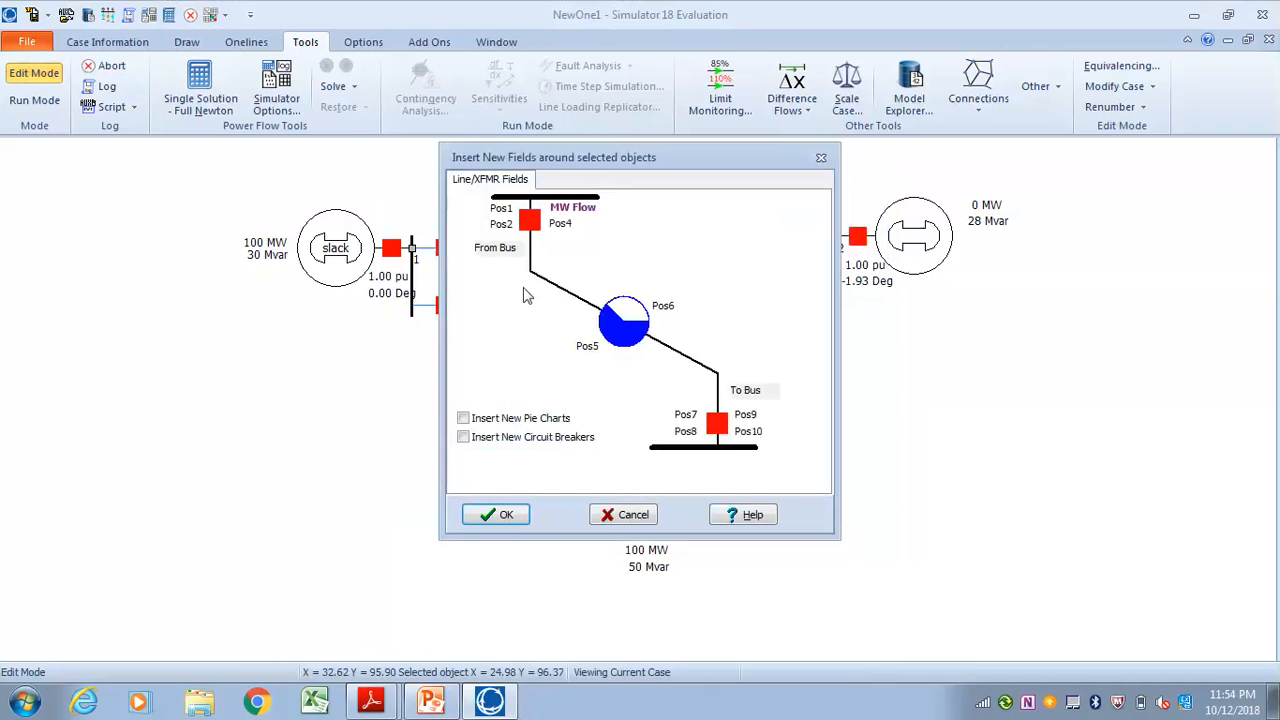
click(563, 230)
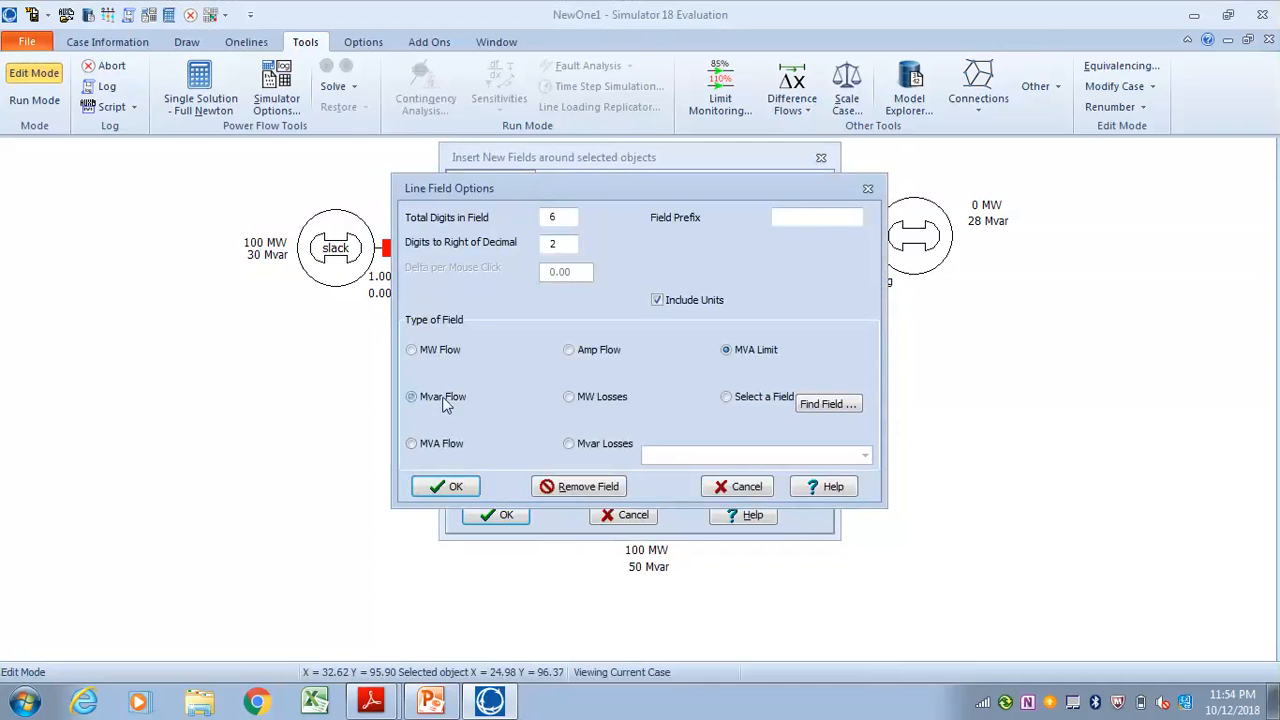
click(445, 488)
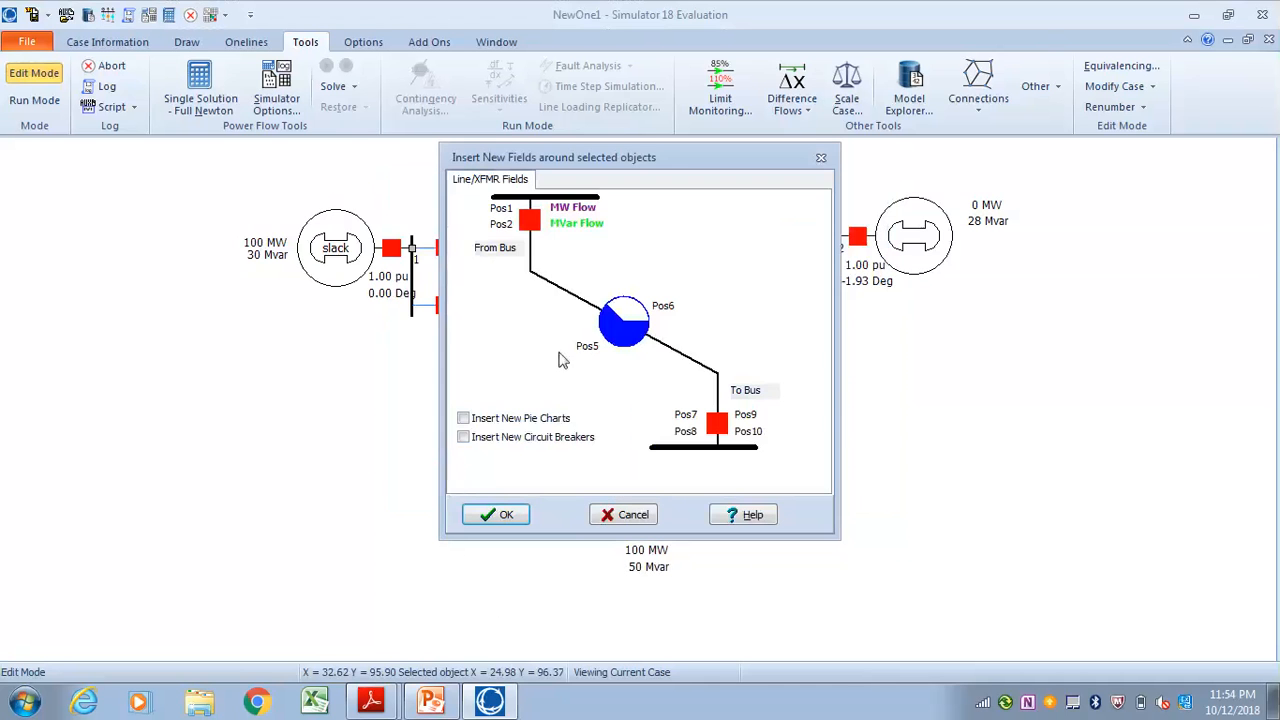
click(496, 514)
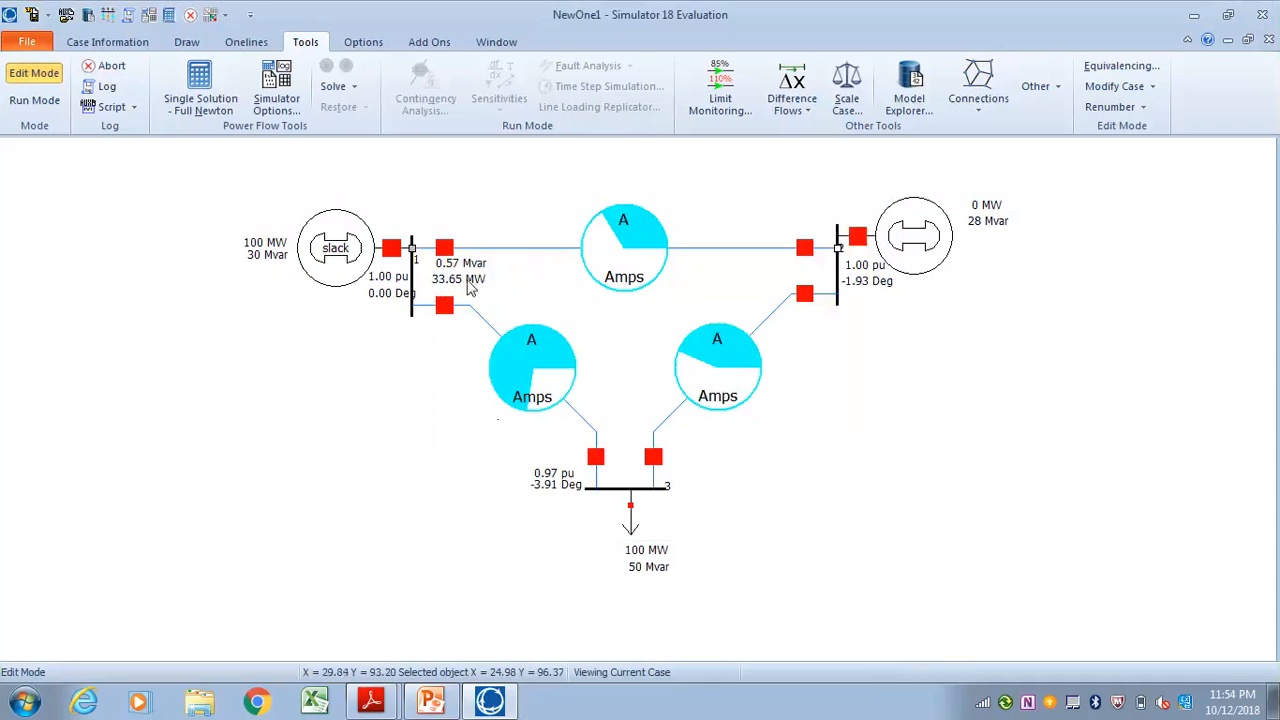
Move the MW and Mvar flow fields at the bus 1 end above the line between buses 1 and 2
click(466, 285)
drag(458, 287, 496, 230)
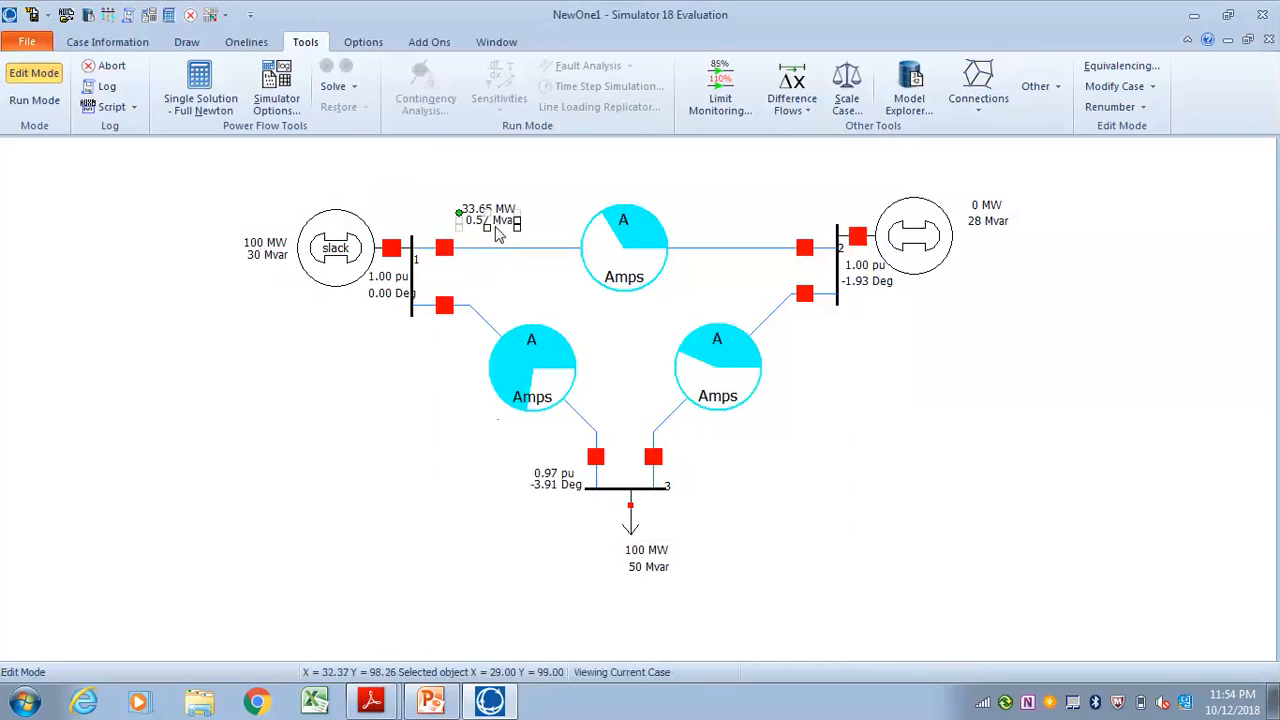
click(491, 263)
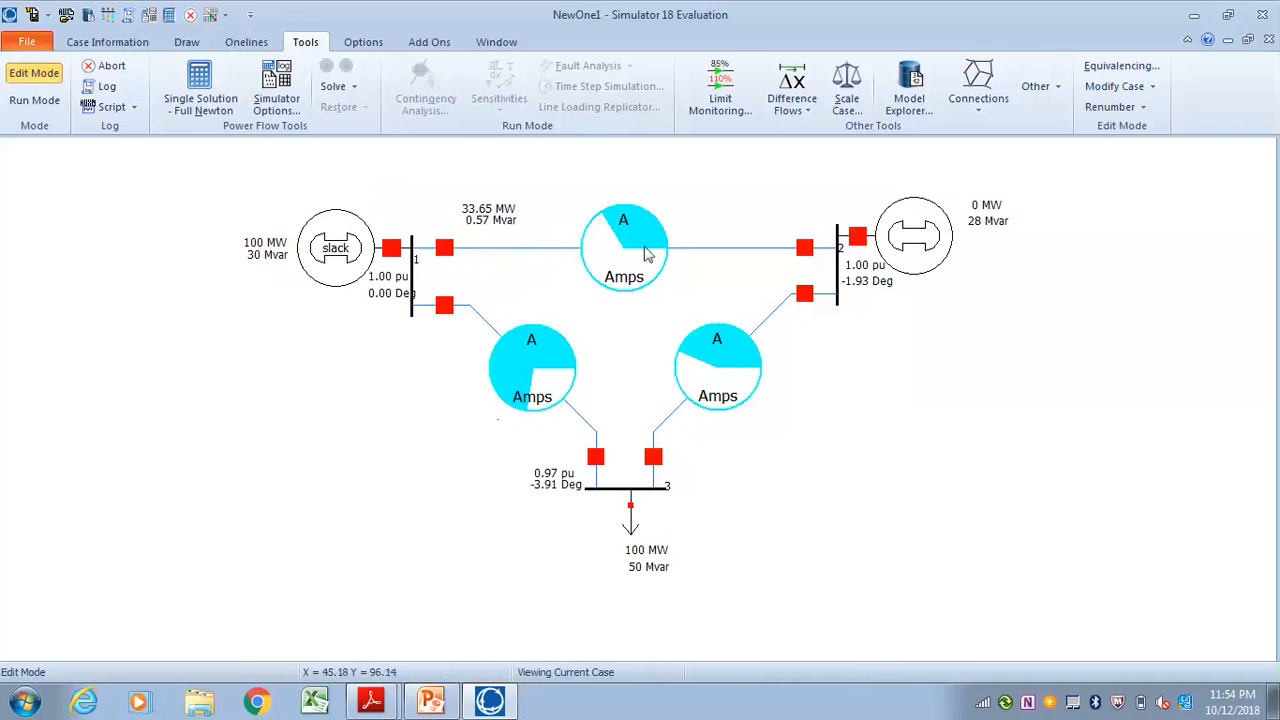
Add MW Flow and Mvar Flow fields at Pos9 and Pos10 of the line between buses 1 and 2, at the bus 2 end
click(782, 248)
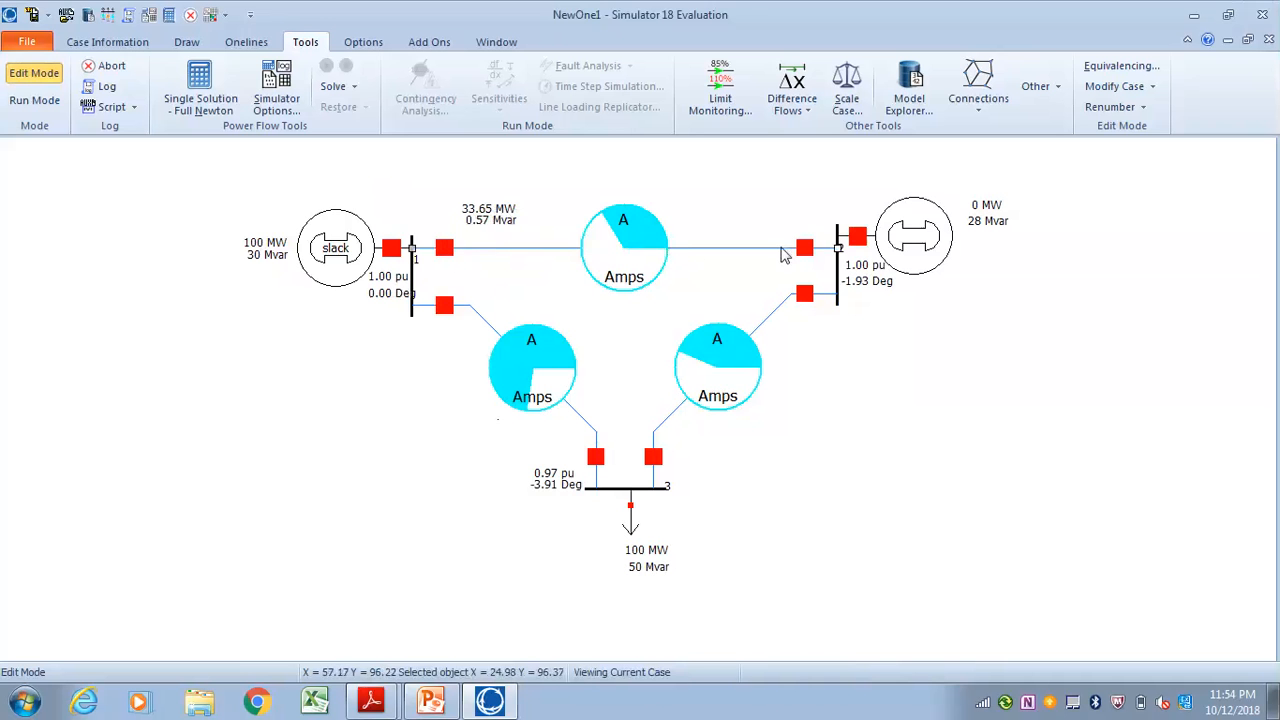
right_click(781, 248)
click(870, 494)
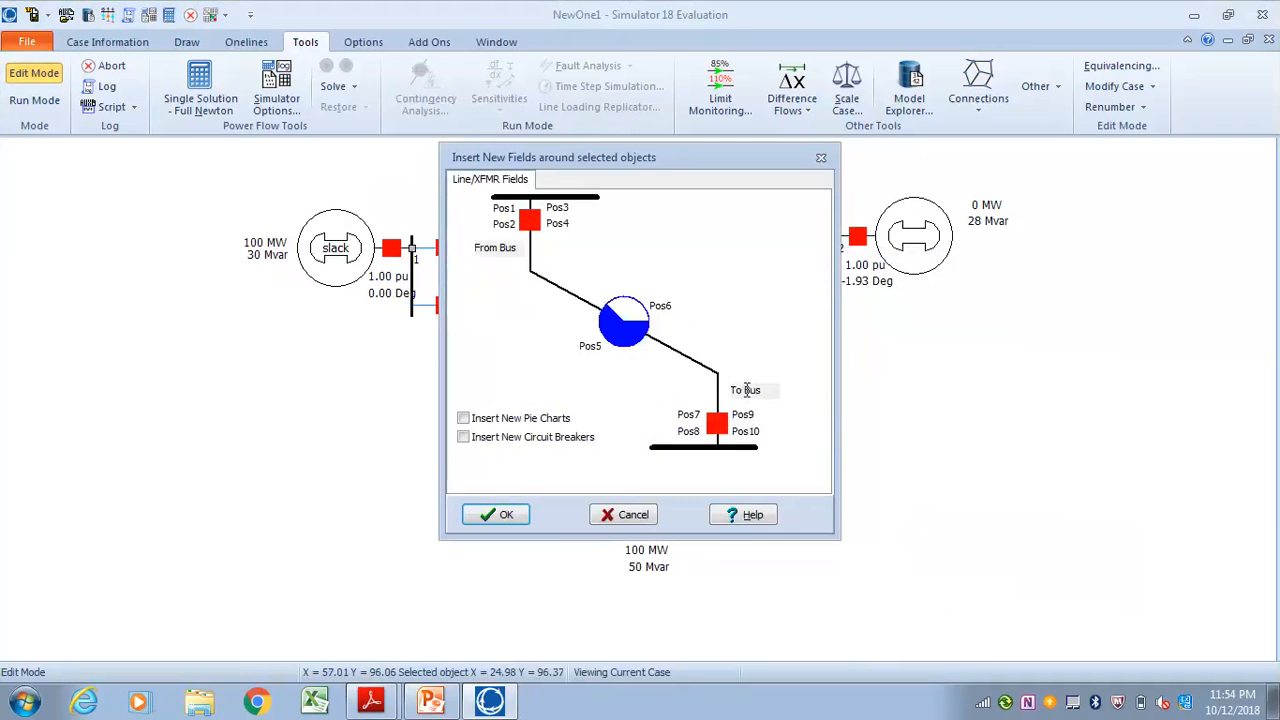
click(743, 416)
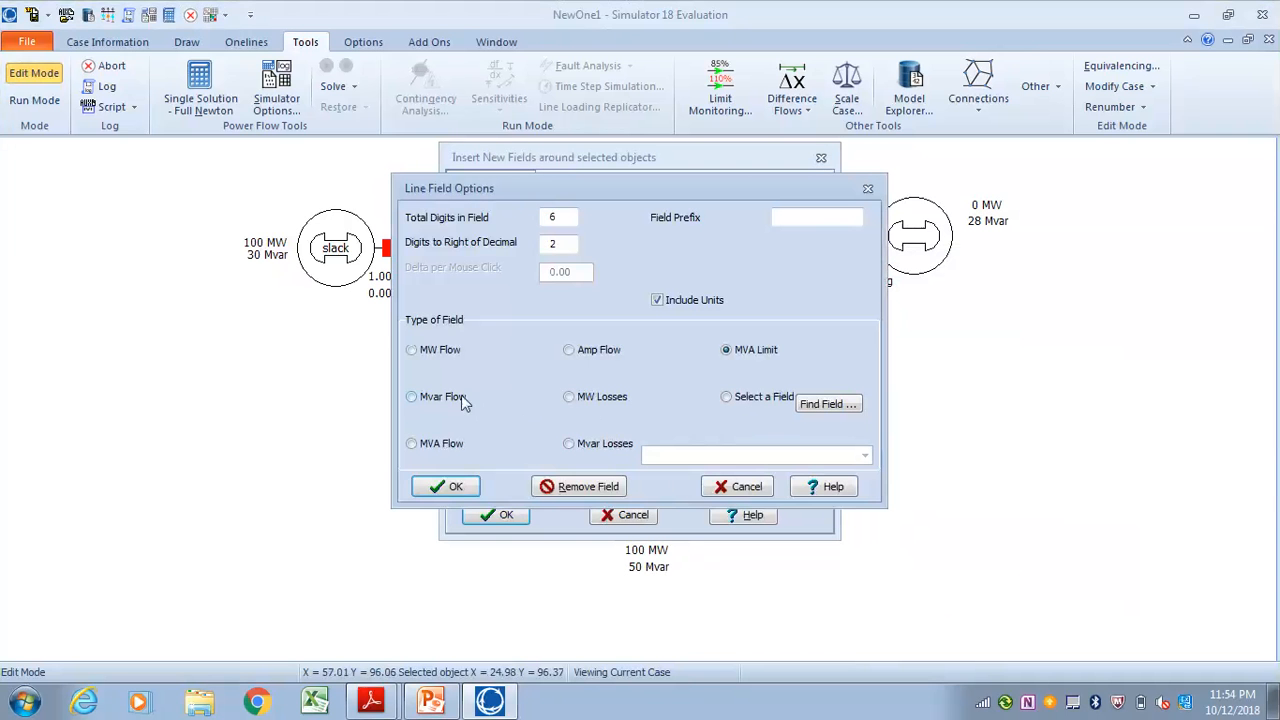
click(445, 486)
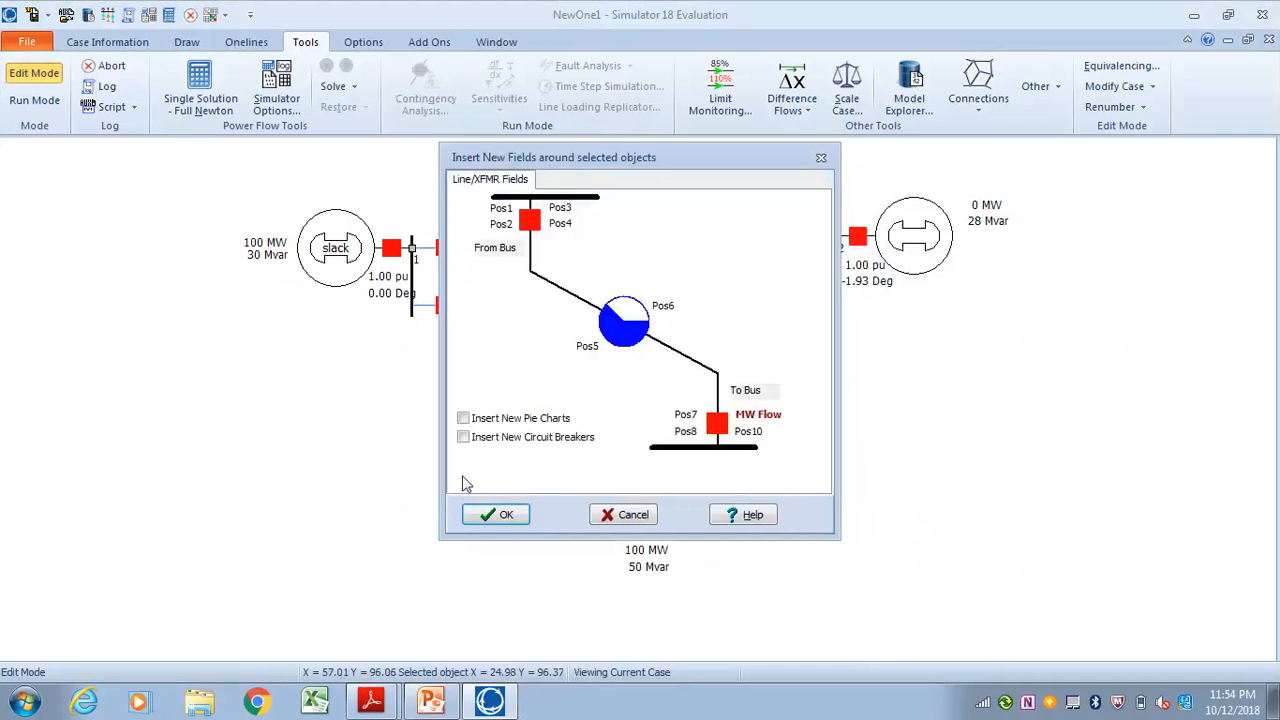
click(755, 434)
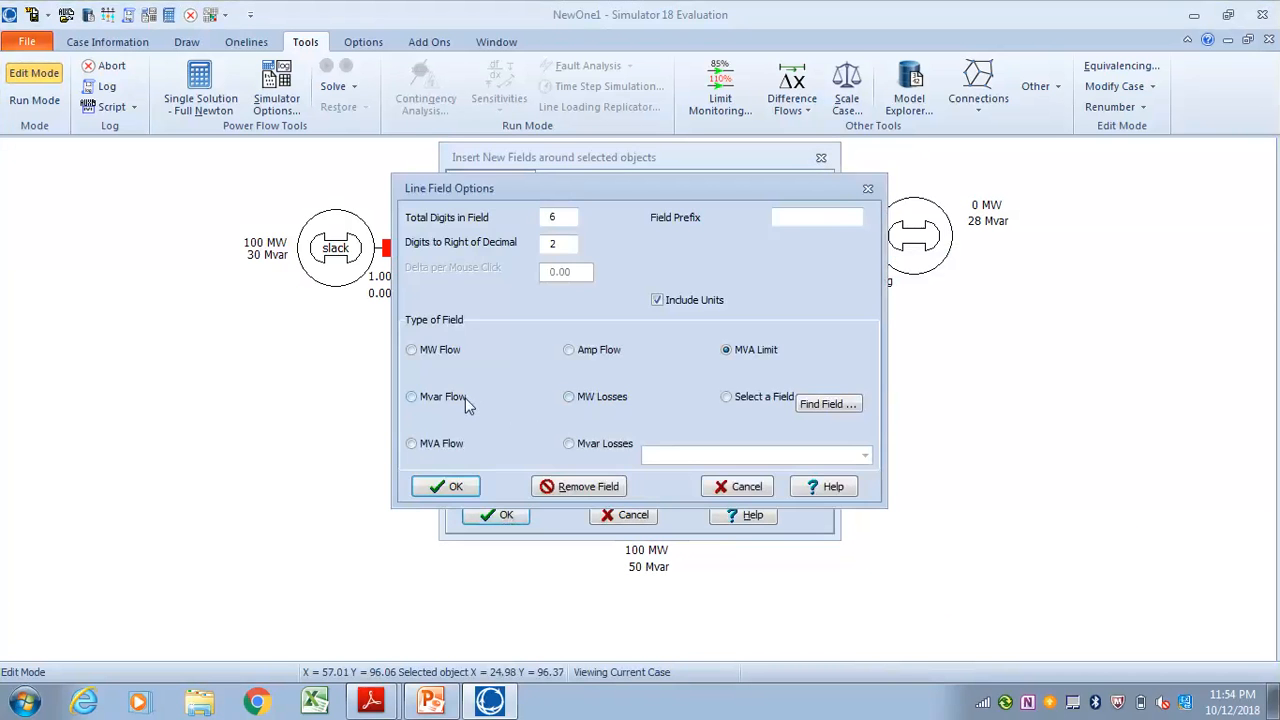
click(458, 485)
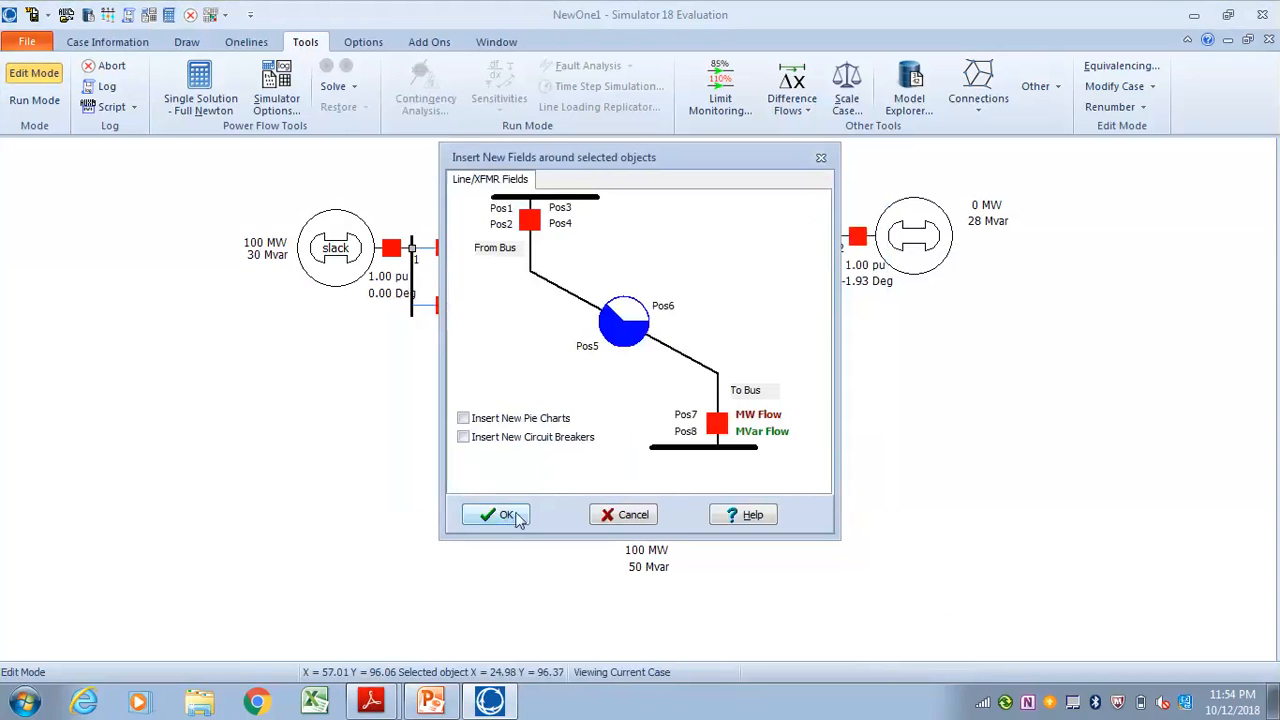
click(516, 516)
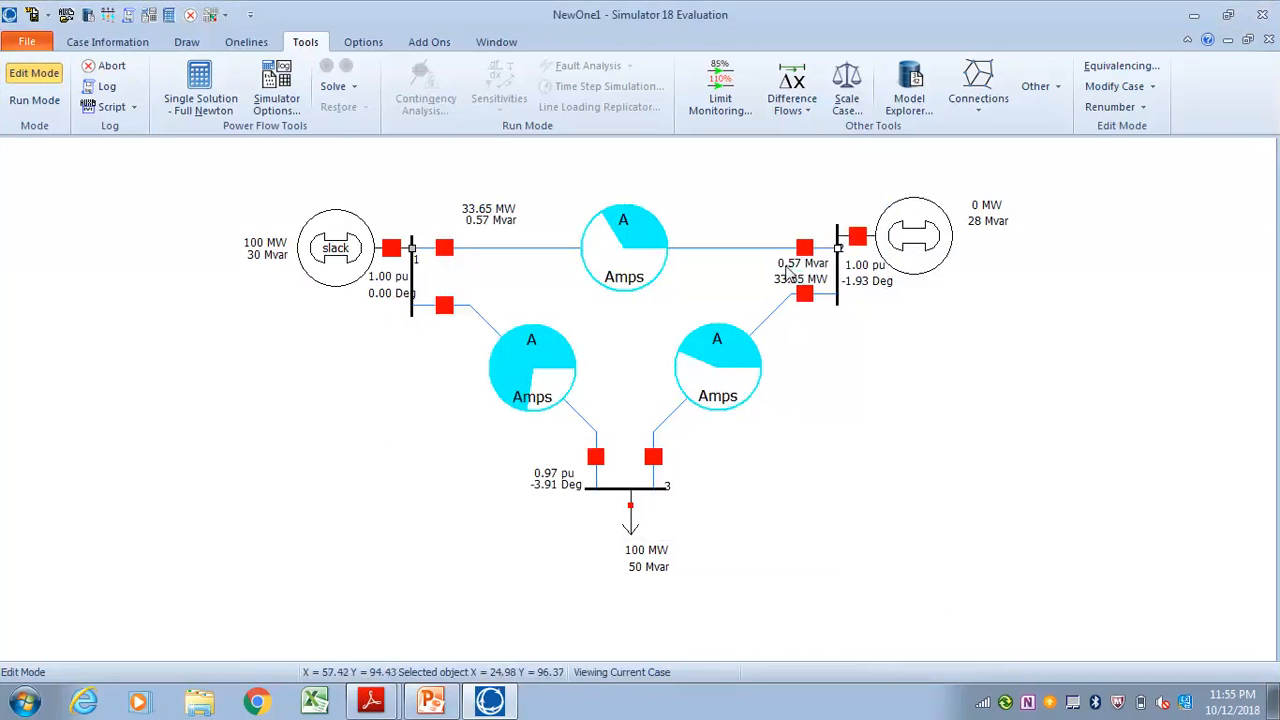
Move the MW and Mvar flow fields at the bus 2 end above the line, with MW over Mvar
drag(783, 287, 745, 206)
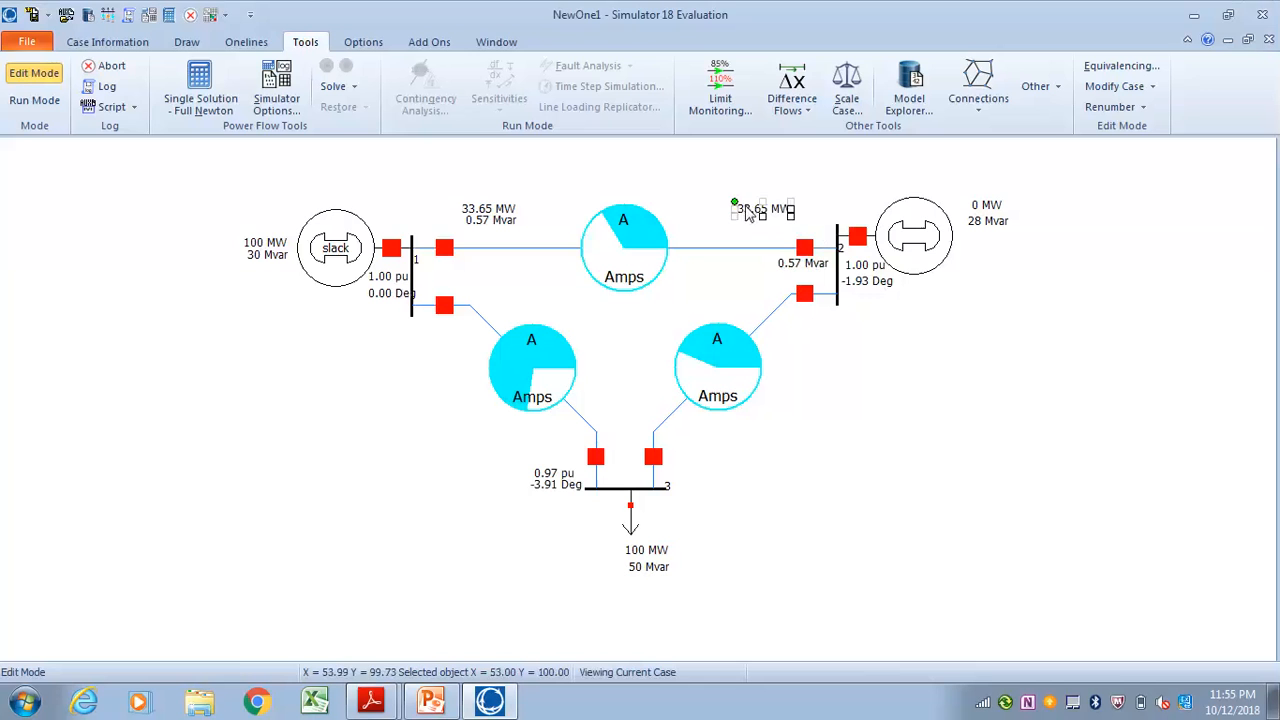
click(788, 266)
drag(790, 272, 762, 232)
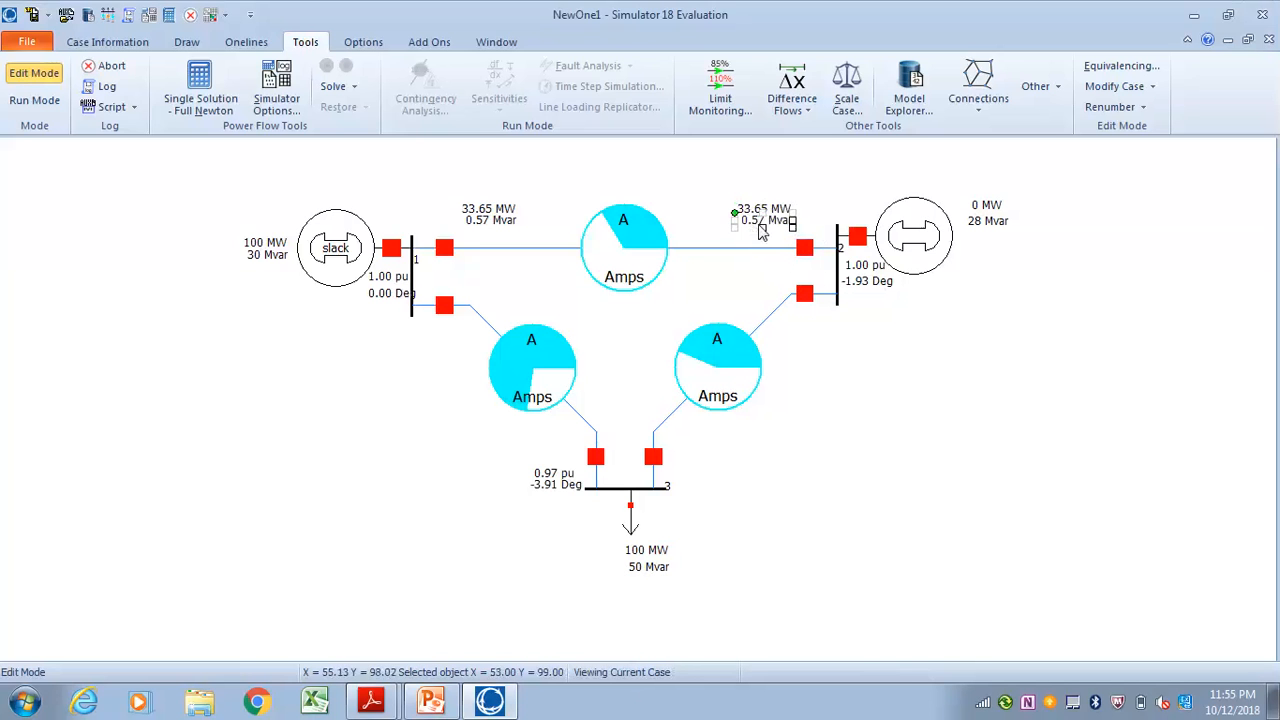
click(760, 263)
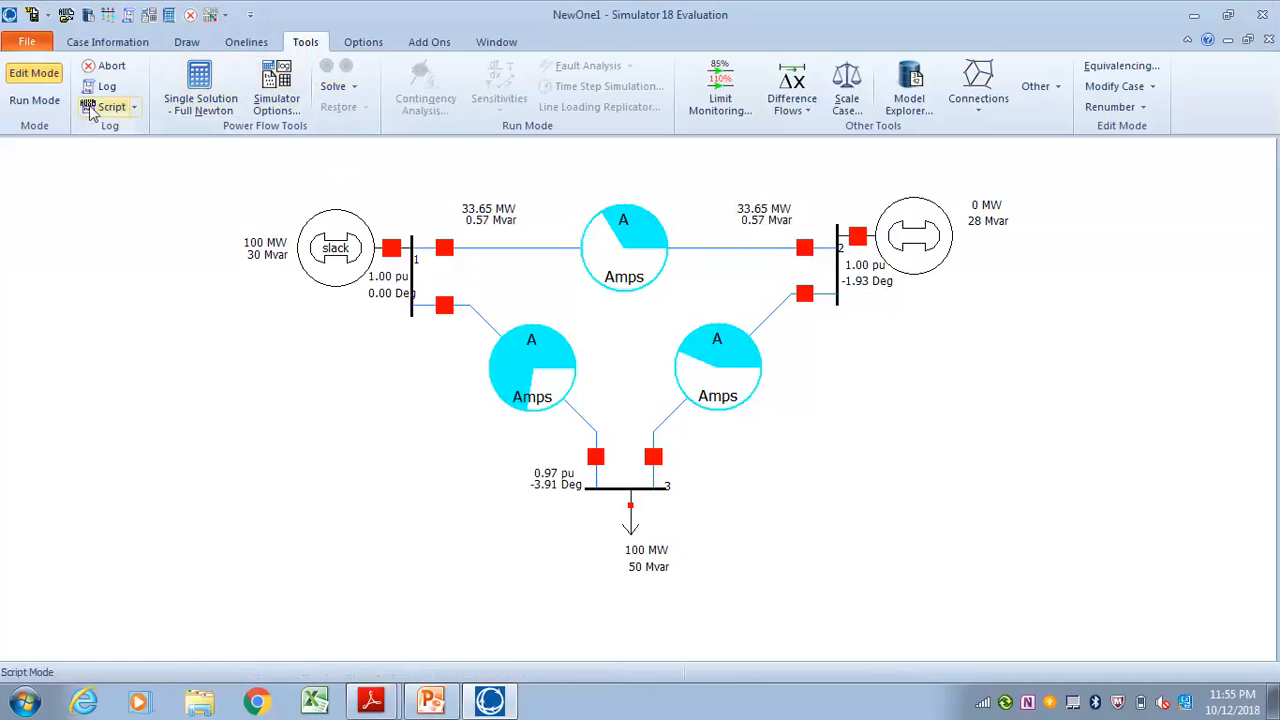
Switch to Run Mode, start the simulation and set the load at bus 3 to 200 MW
click(34, 100)
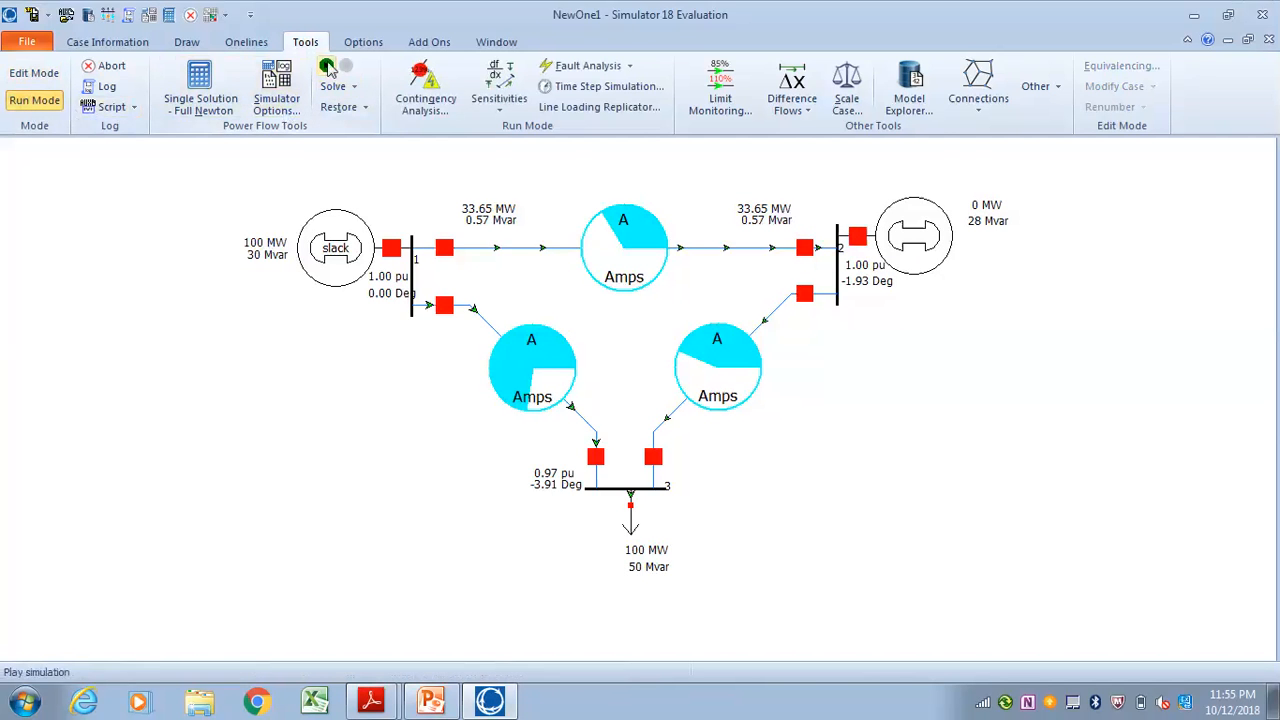
click(326, 72)
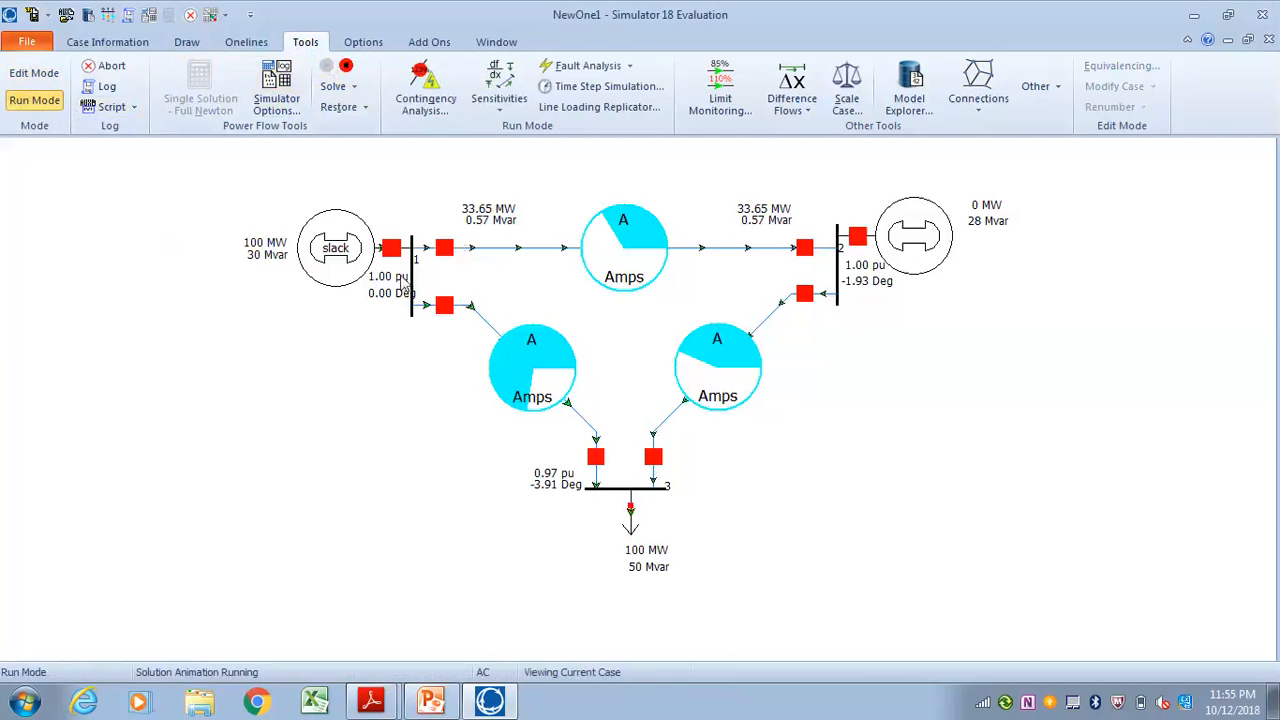
double_click(647, 548)
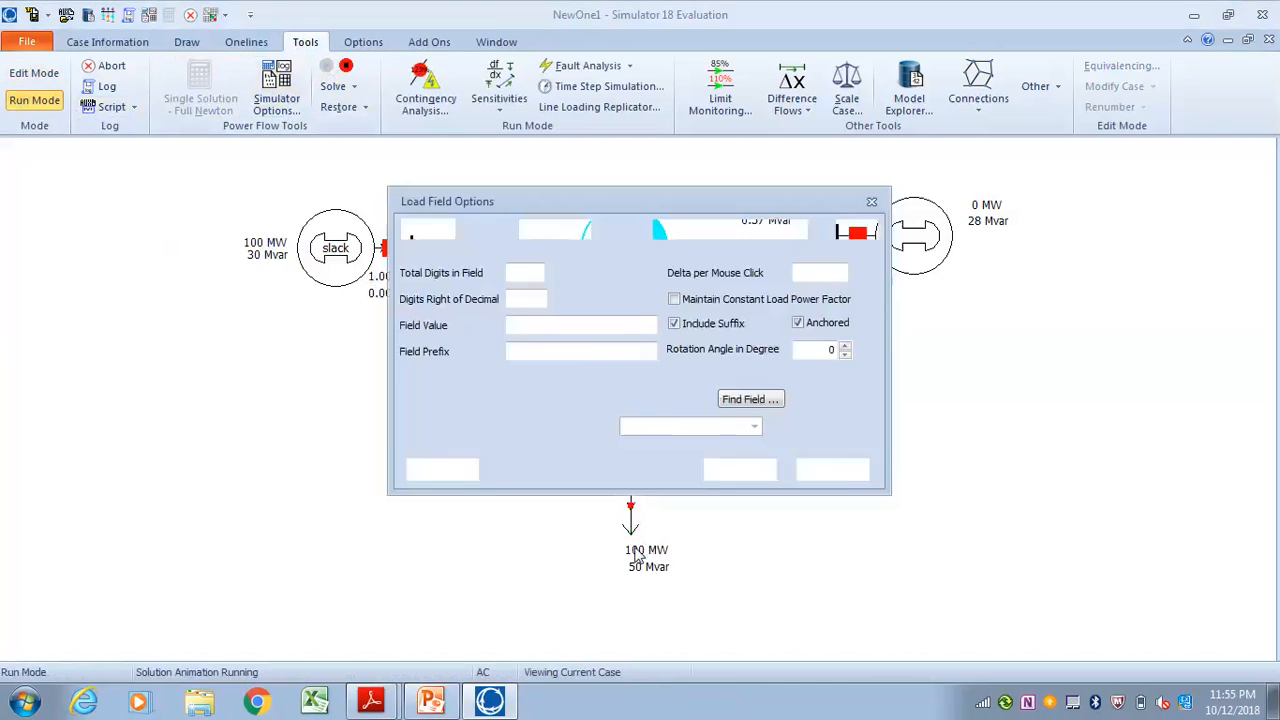
double_click(524, 328)
text(20)
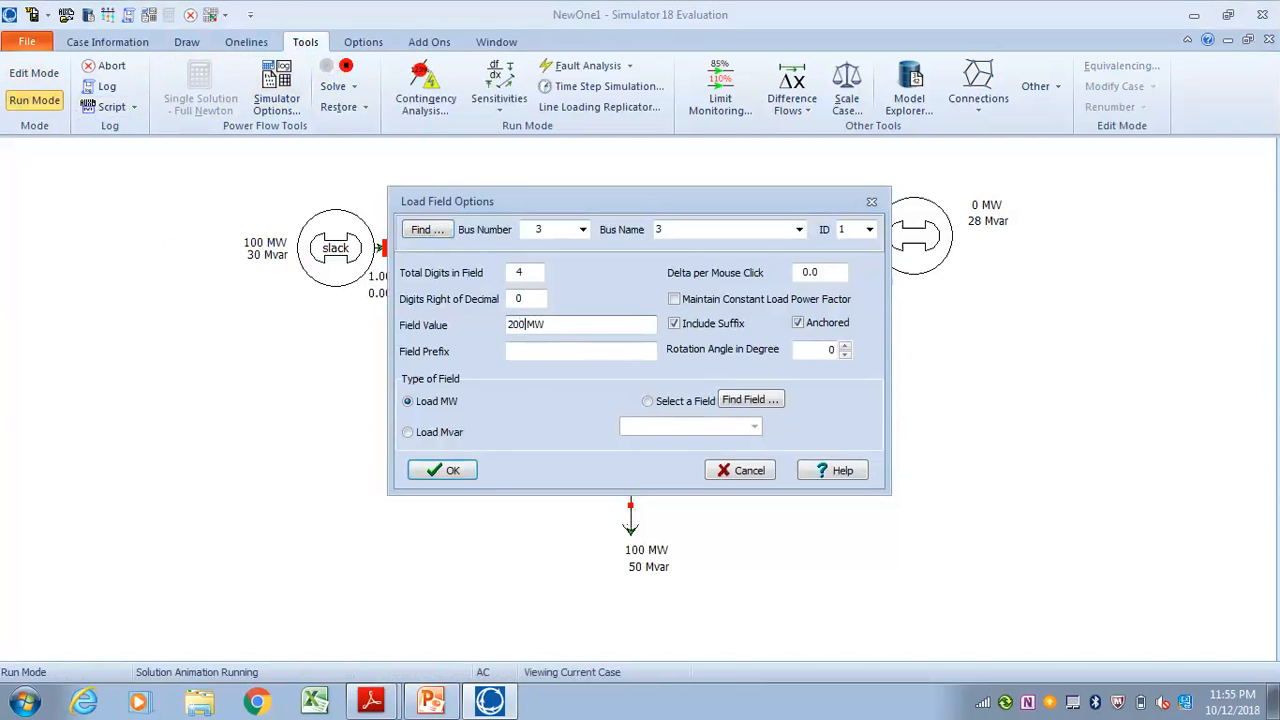
text(0)
key(Return)
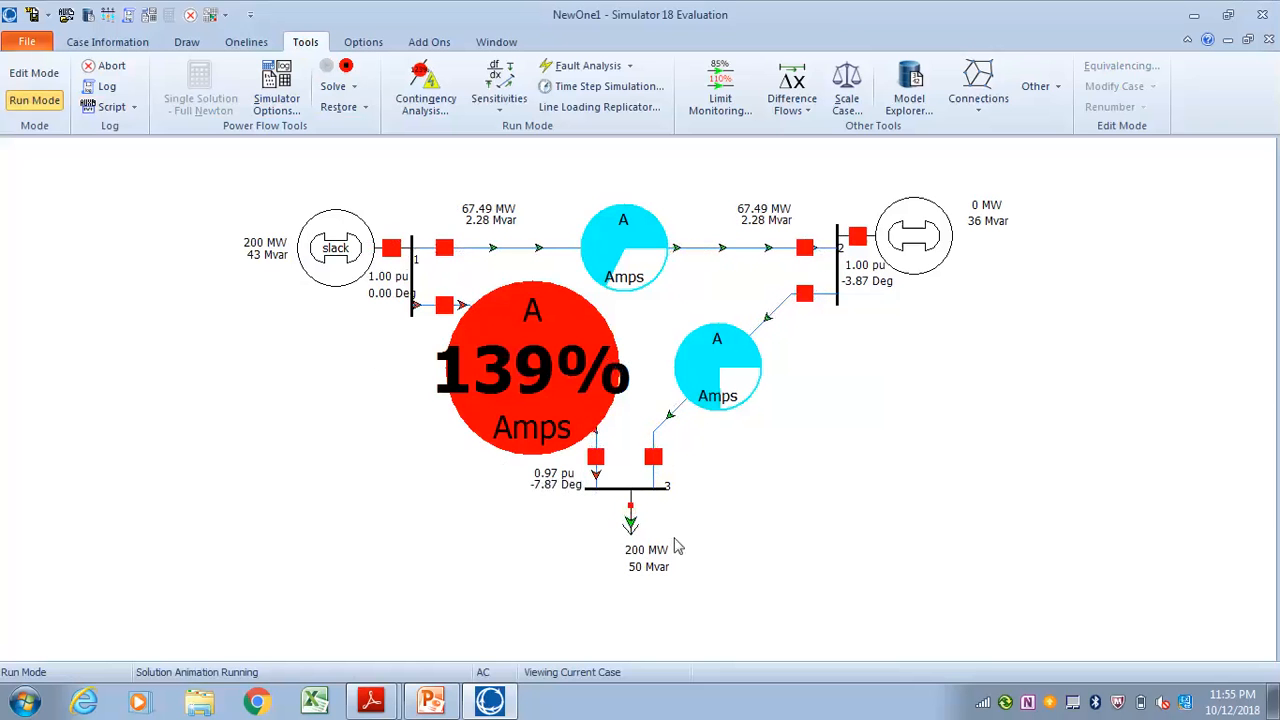
Set the load at bus 3 to 100 MW and stop the simulation
double_click(643, 555)
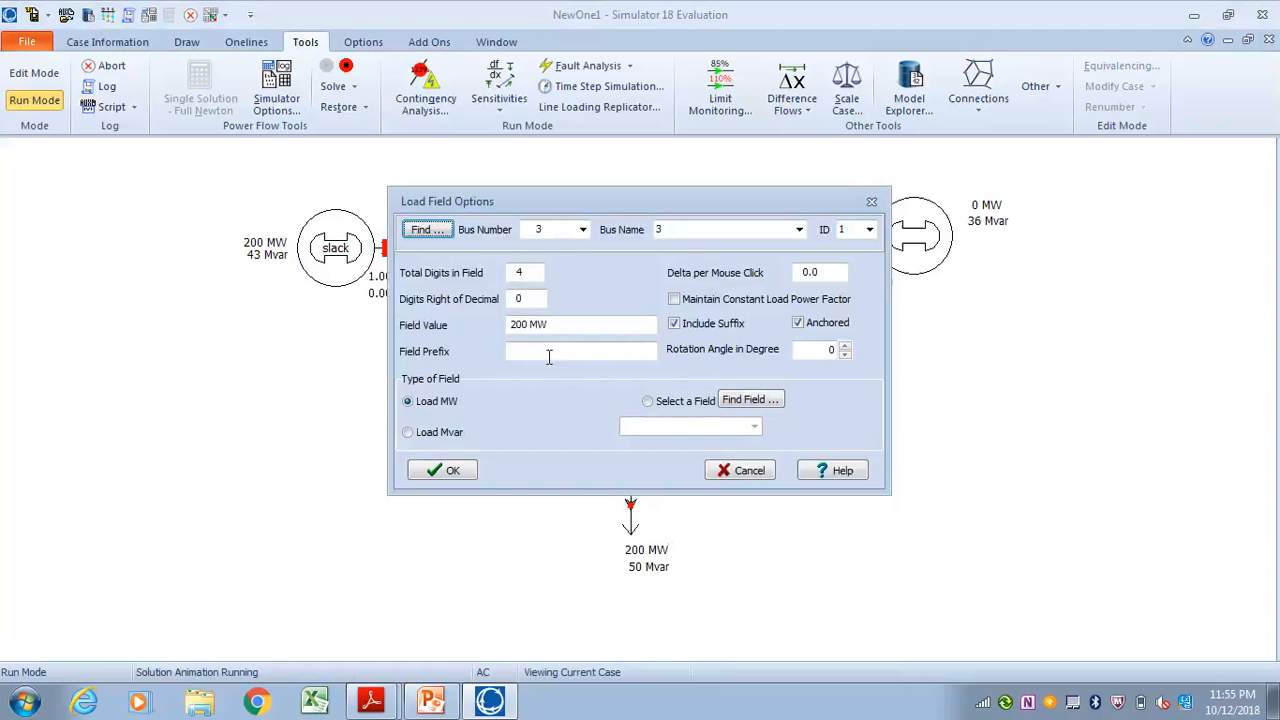
drag(529, 330, 488, 336)
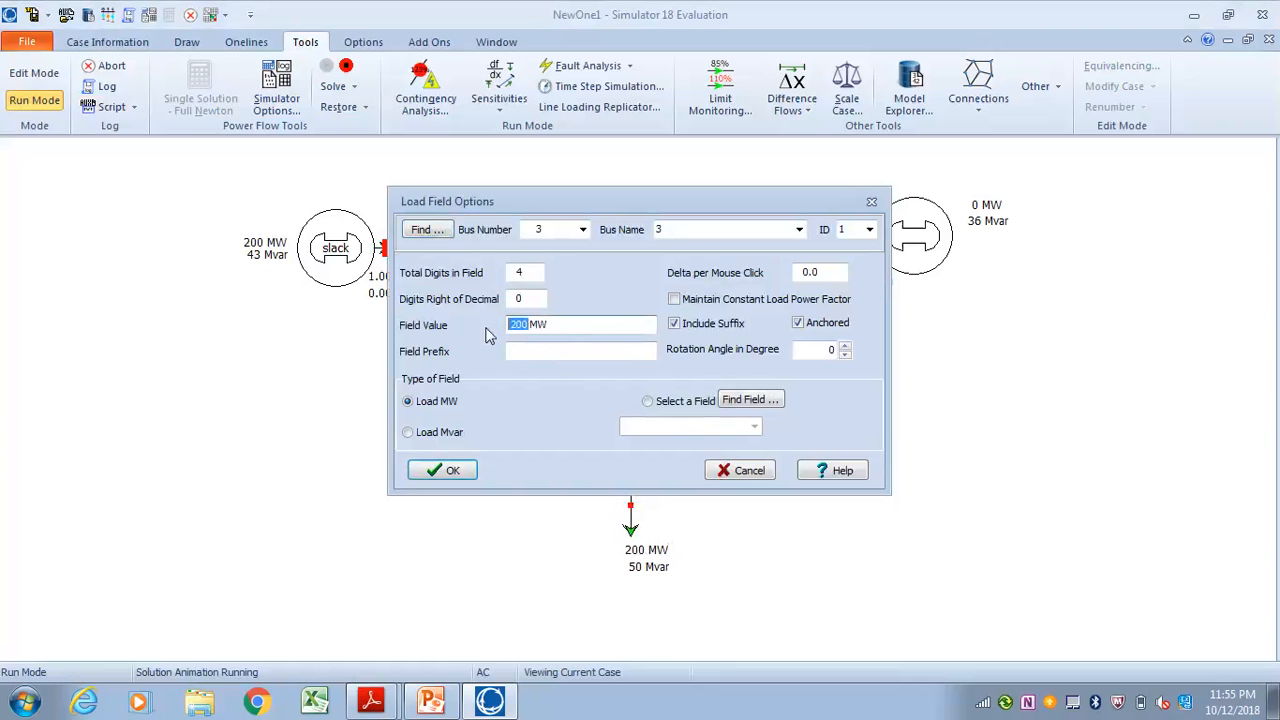
text(100)
key(Return)
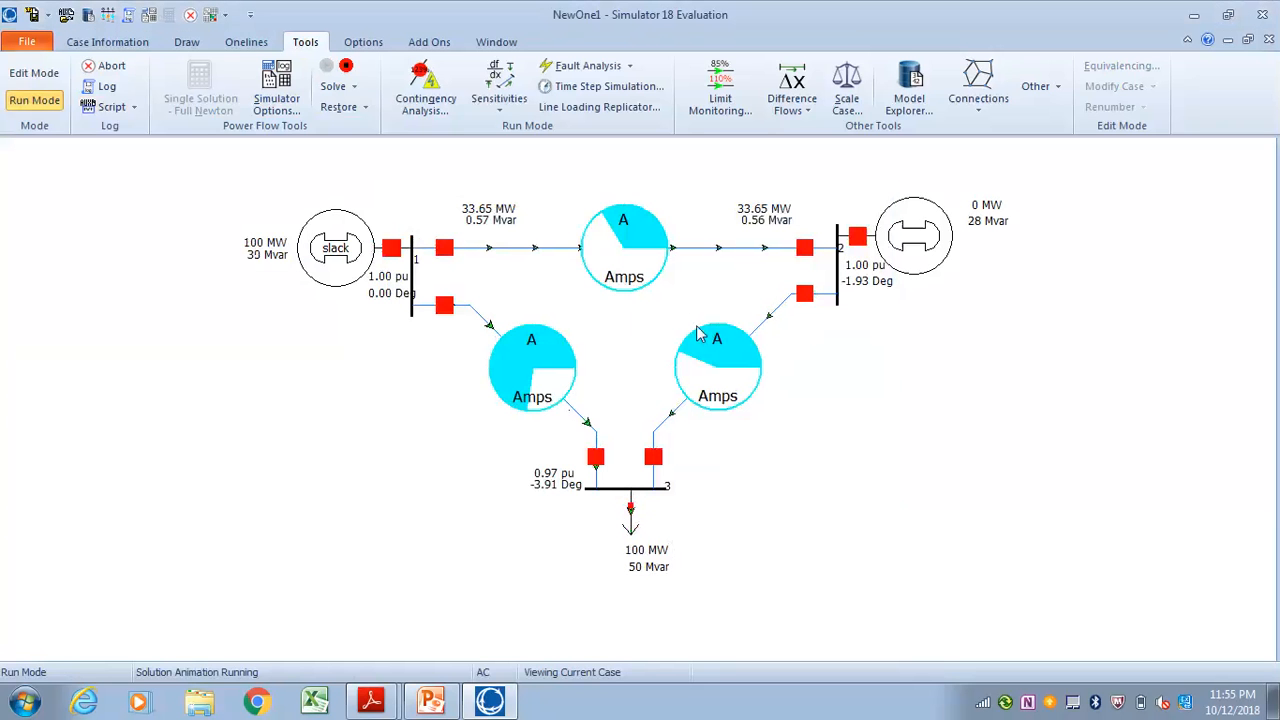
click(346, 68)
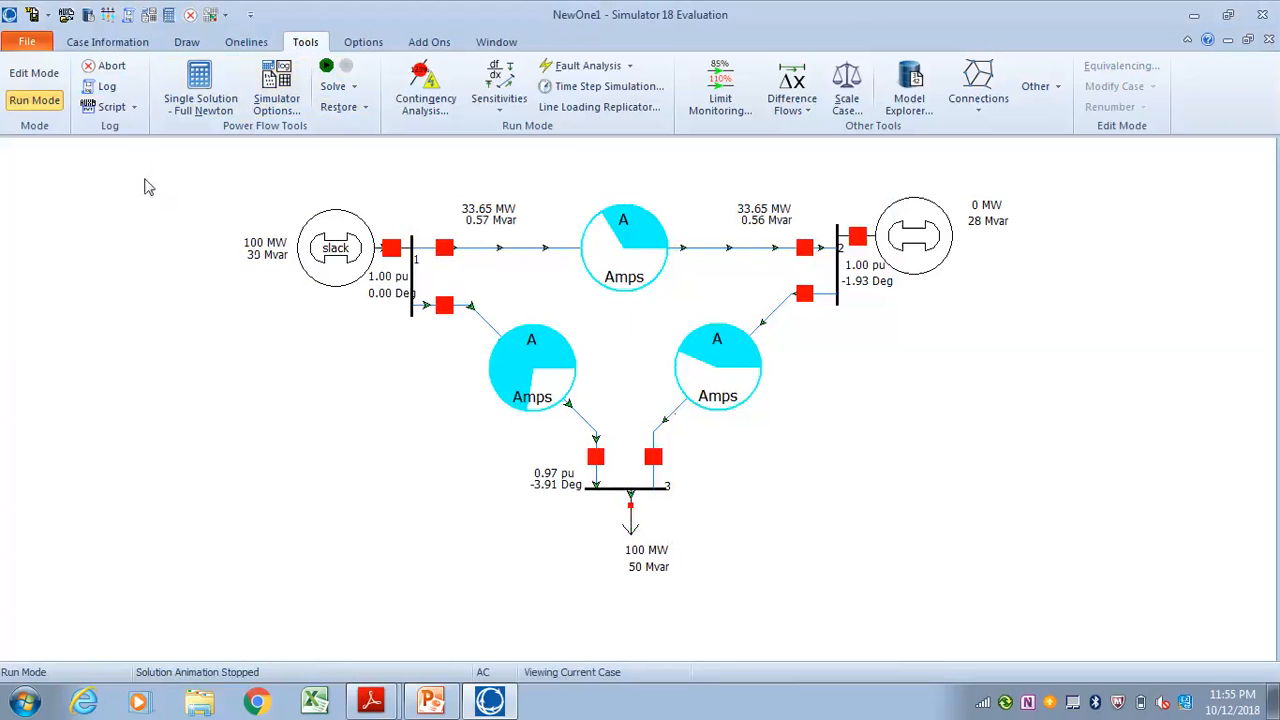
Open the Model Explorer and view the bus records and the Branches Input records
click(125, 46)
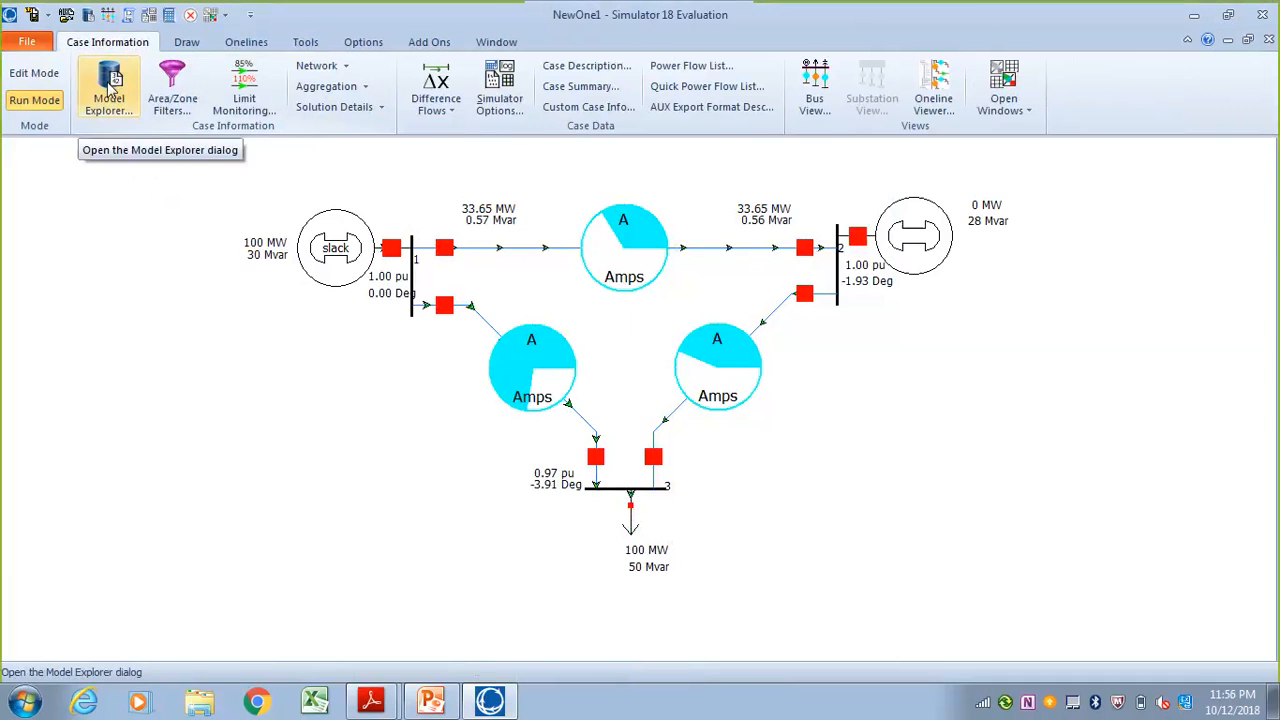
click(110, 88)
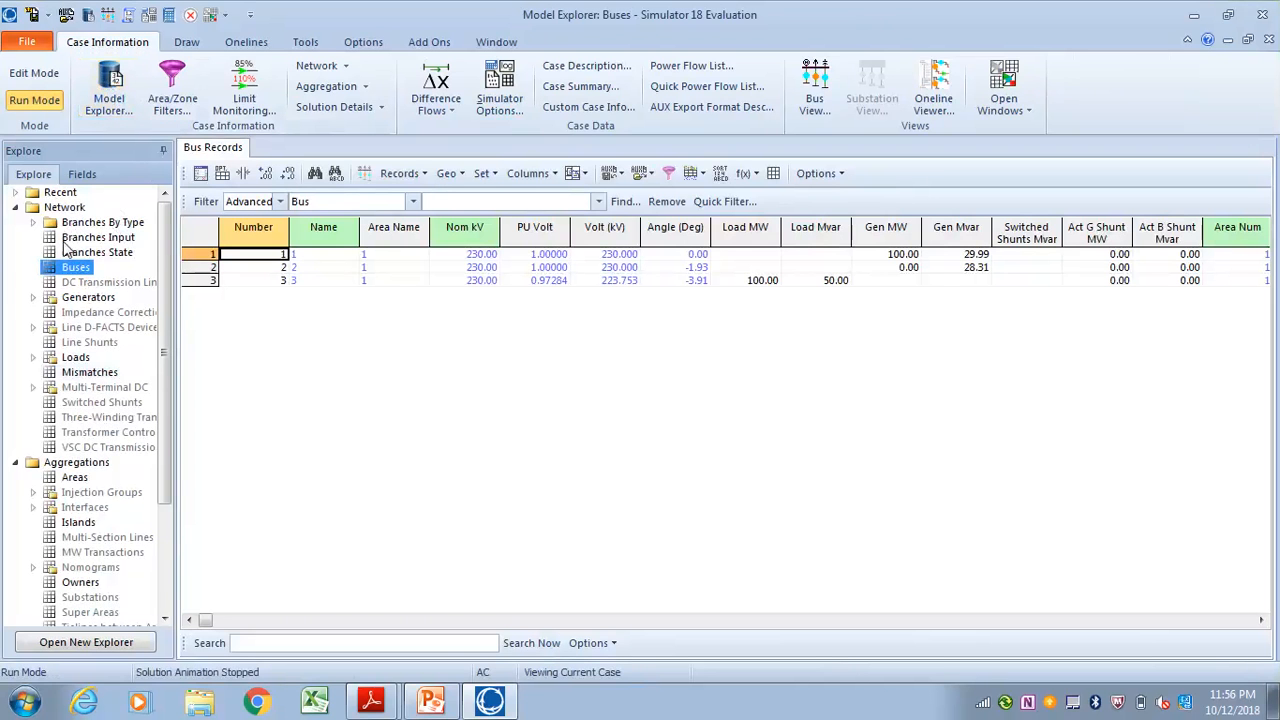
mouse_move(165, 355)
mouse_down()
mouse_move(176, 466)
mouse_move(168, 355)
mouse_up()
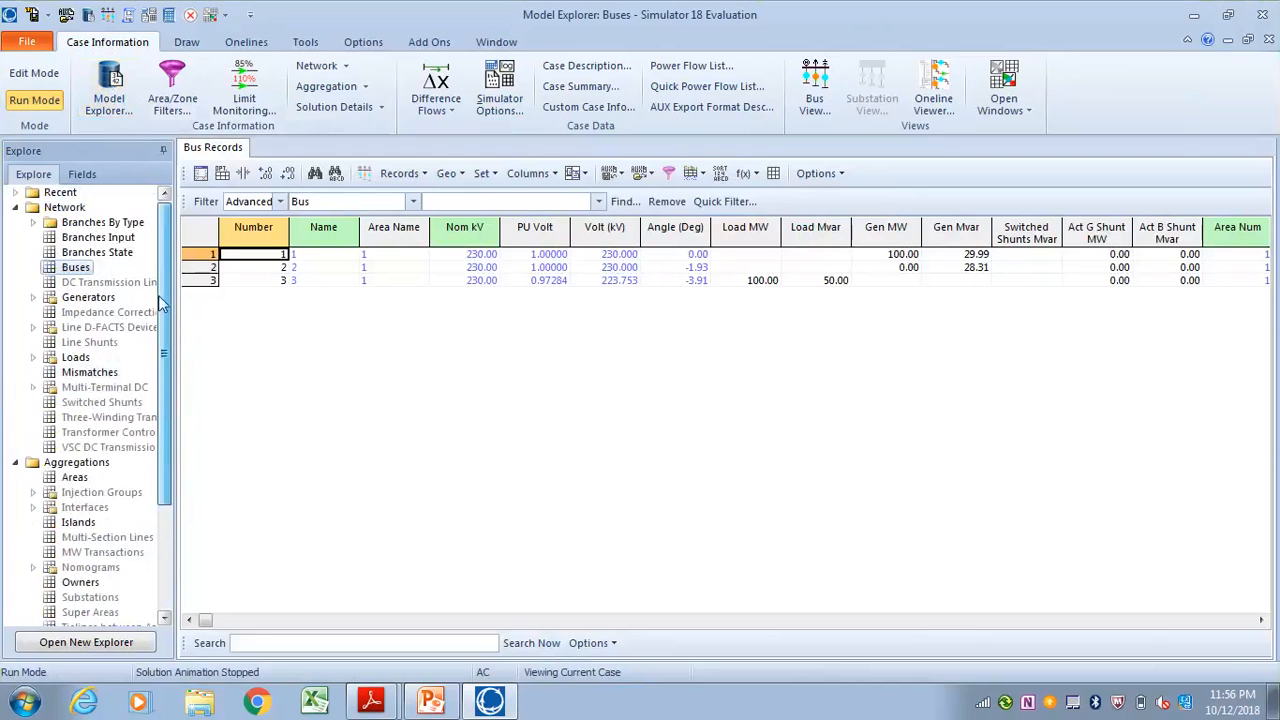
click(97, 238)
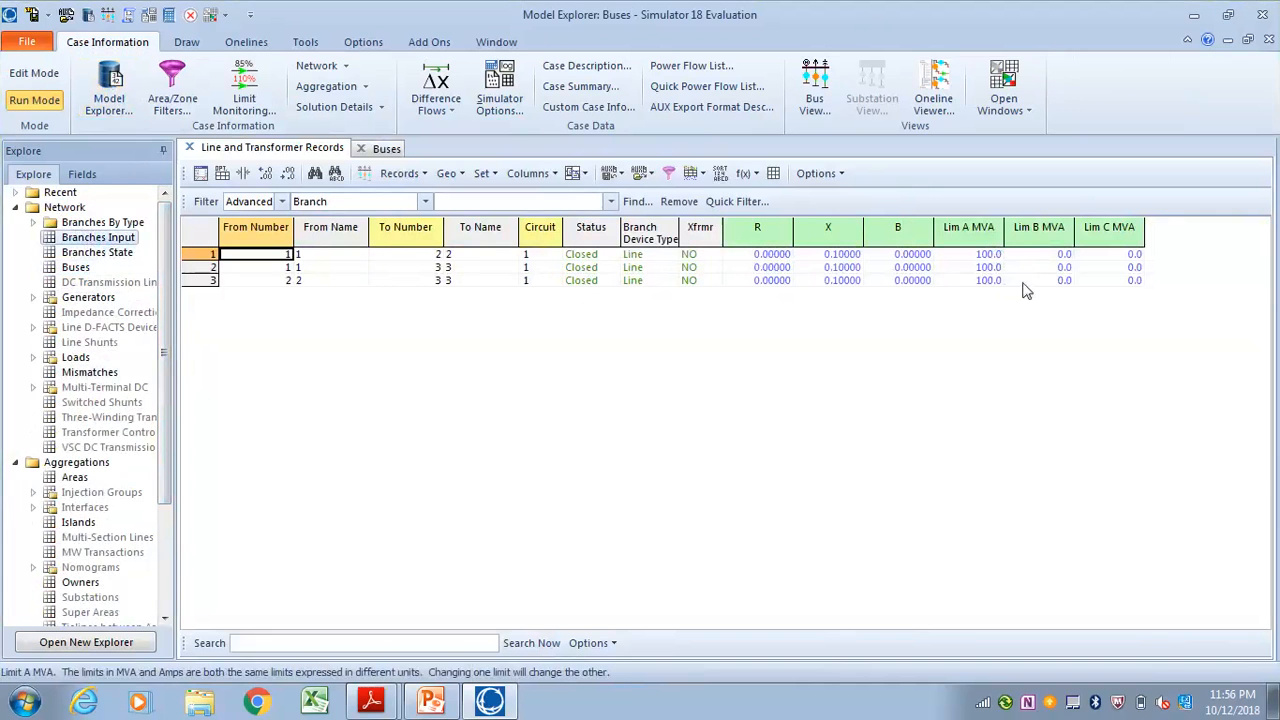
Toggle the line between buses 1 and 2 to Open, check it on the oneline, and set its status back to Closed
double_click(588, 256)
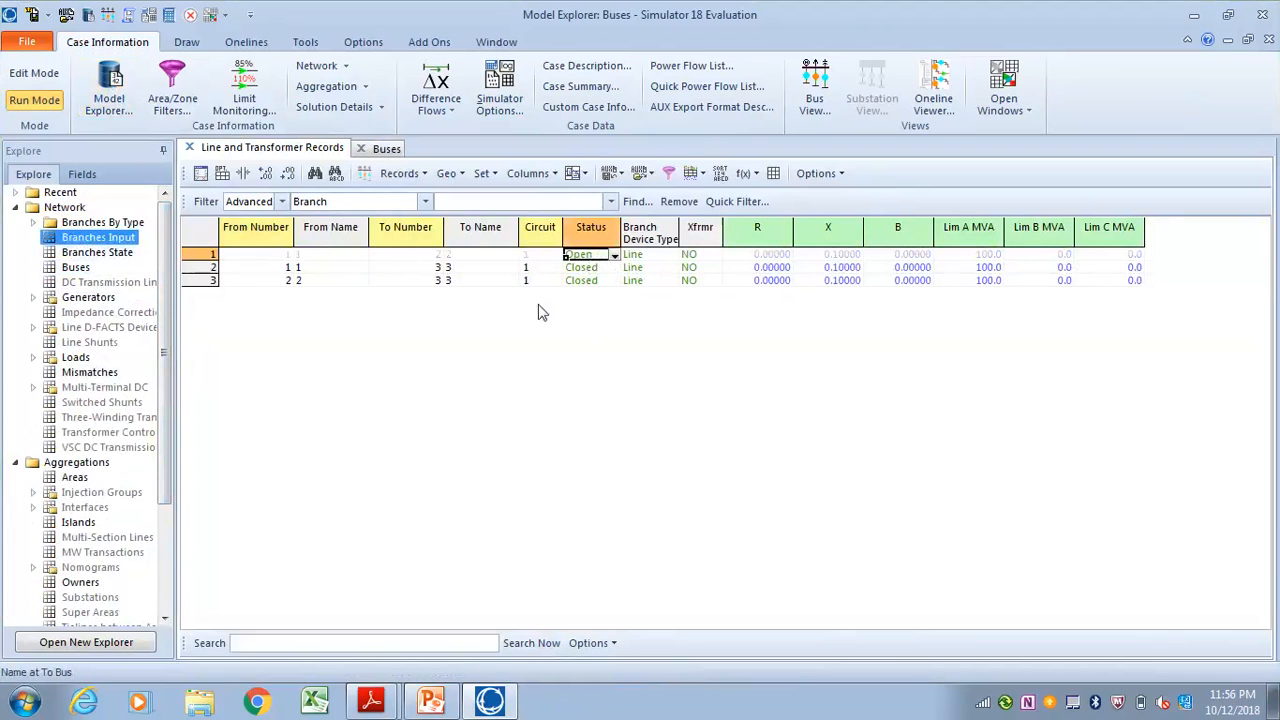
click(1228, 40)
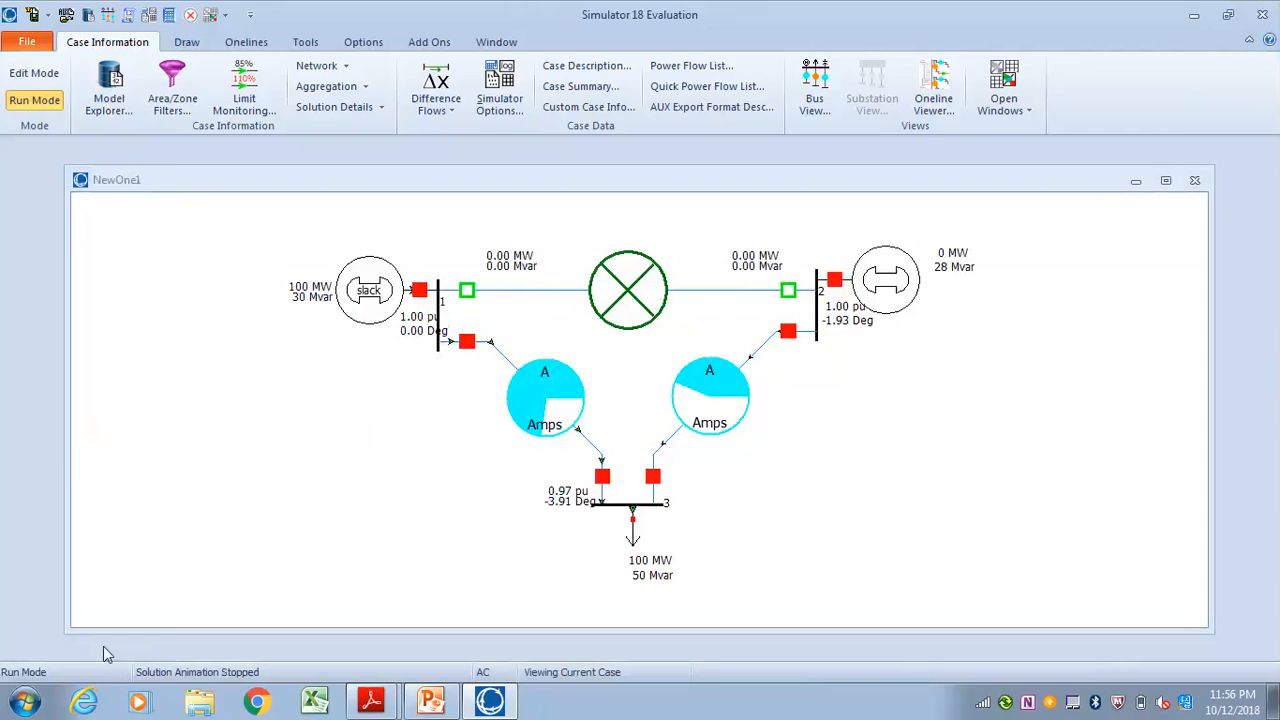
click(107, 650)
click(599, 257)
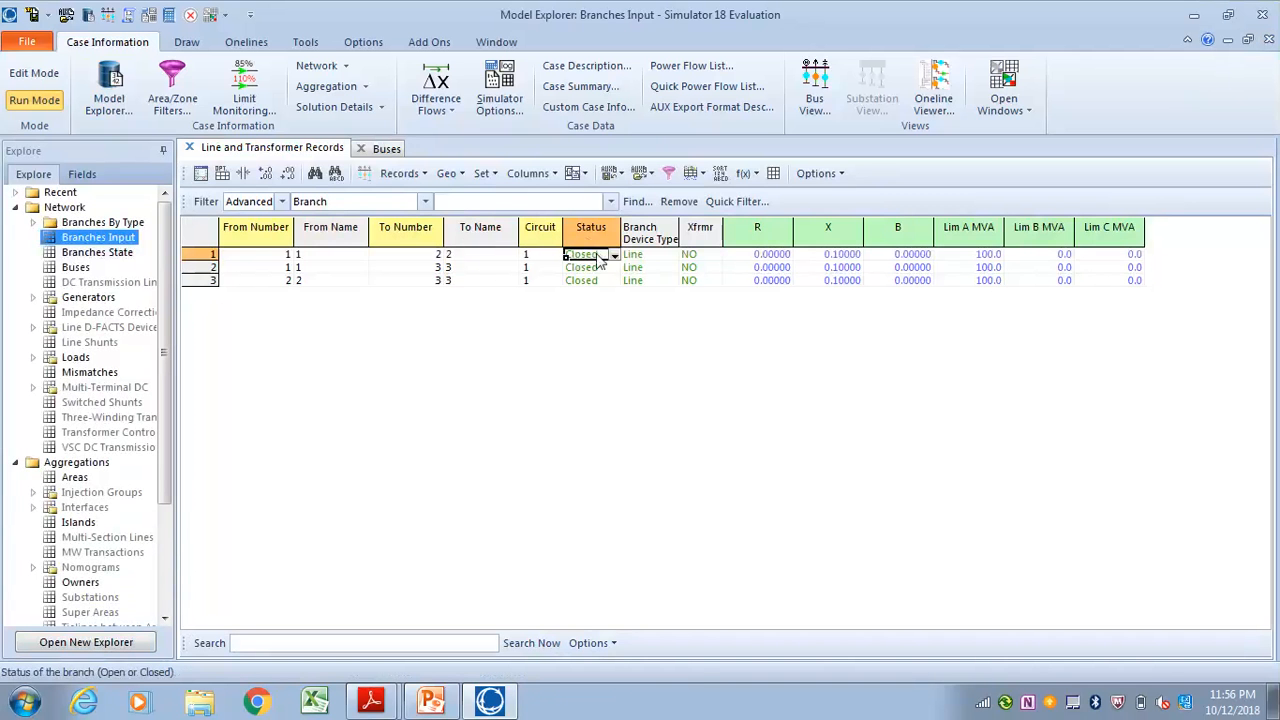
Examine the Branches State, Buses, Generators, Loads and Mismatches records in the Model Explorer
click(106, 255)
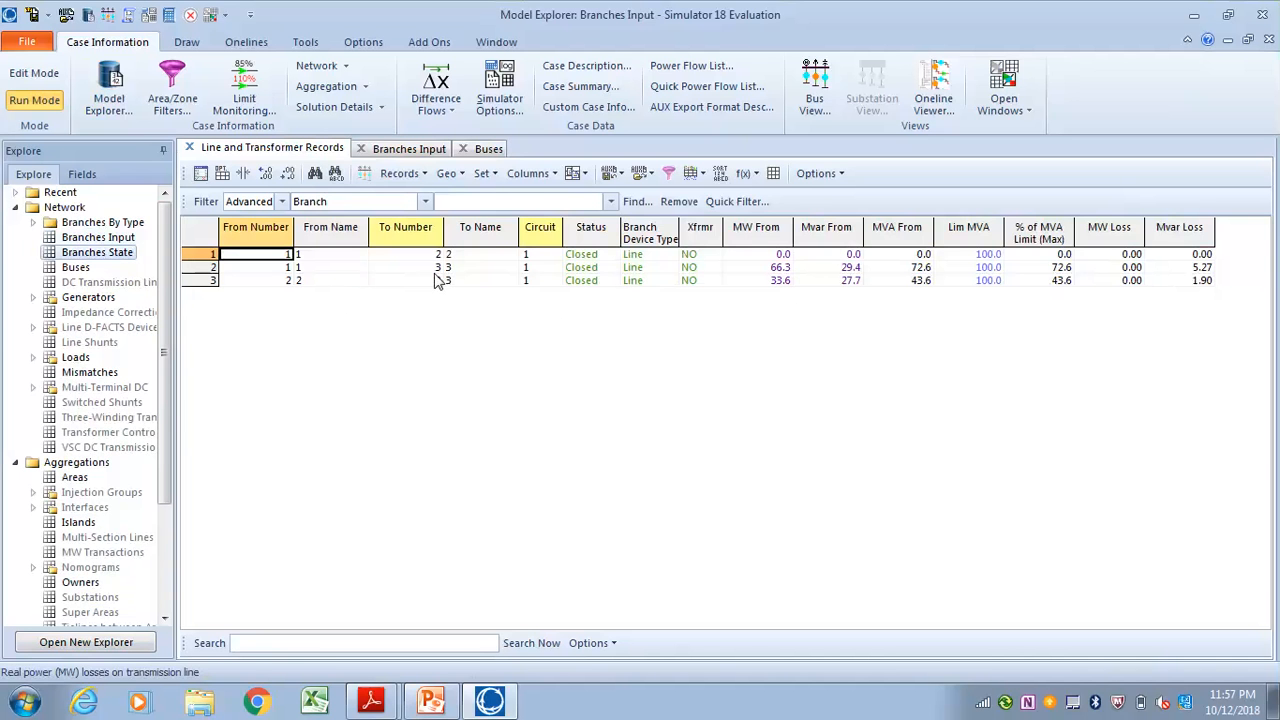
click(80, 268)
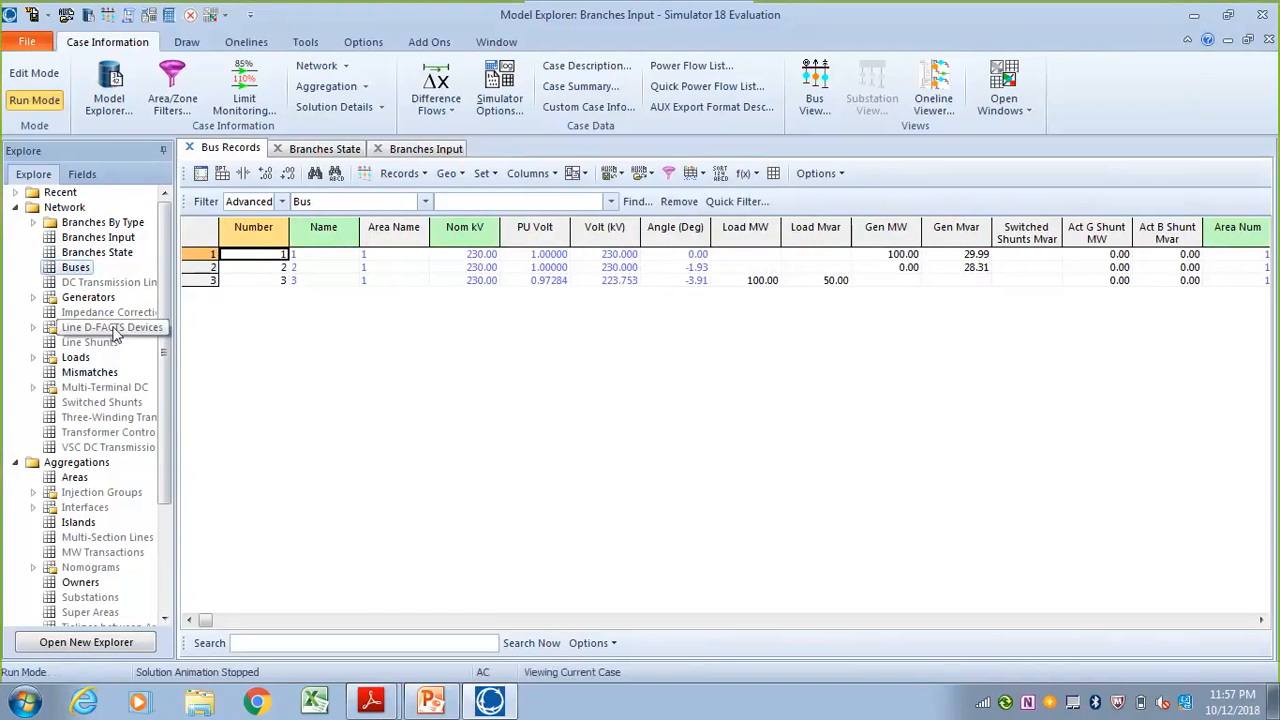
click(100, 297)
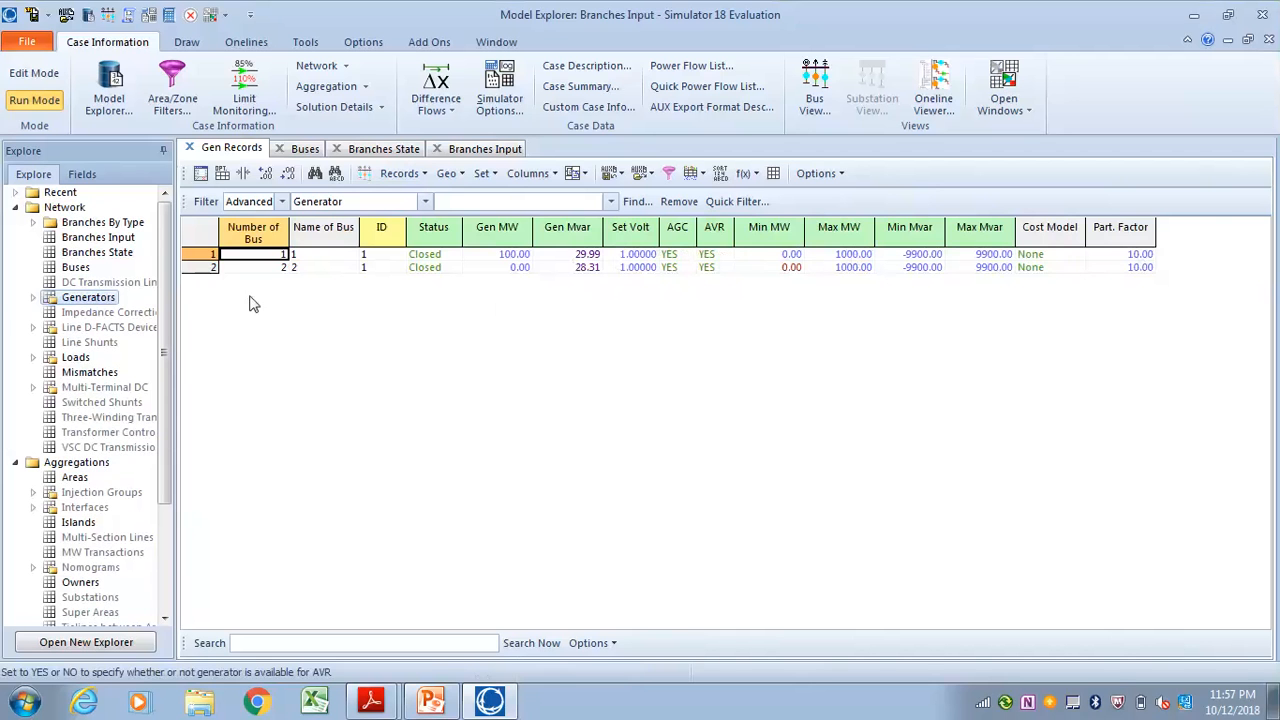
click(77, 358)
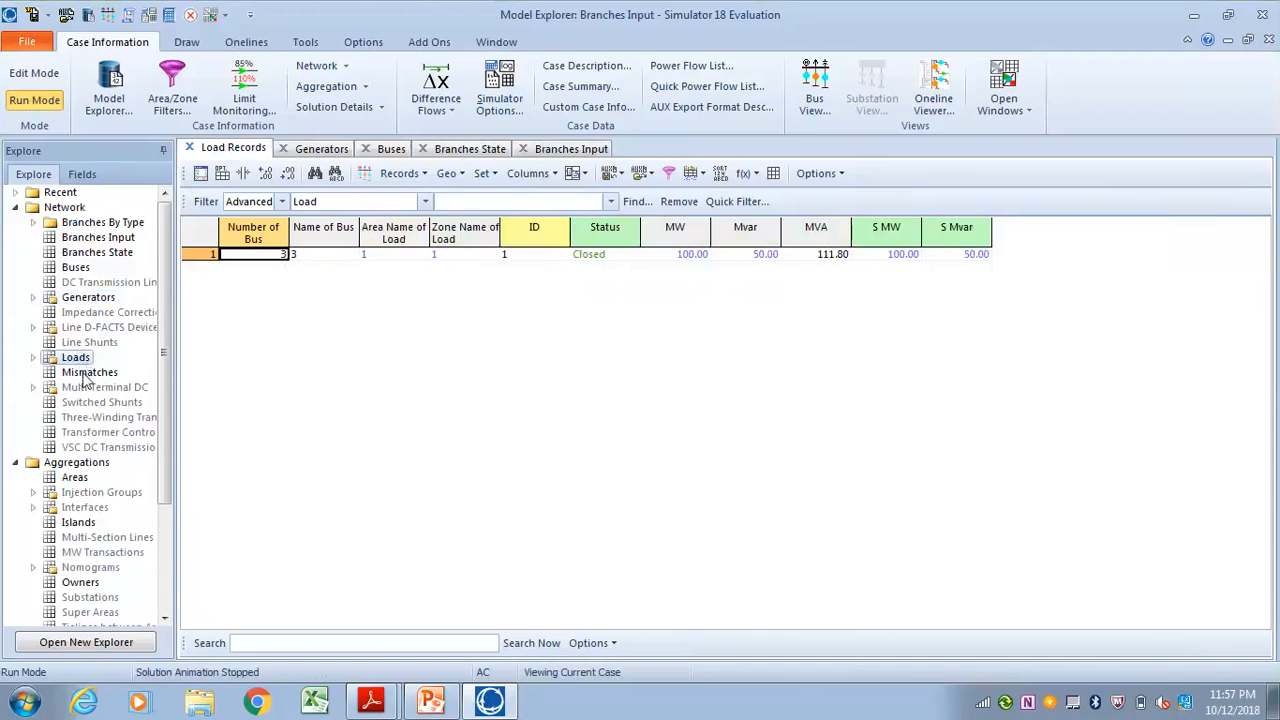
click(80, 372)
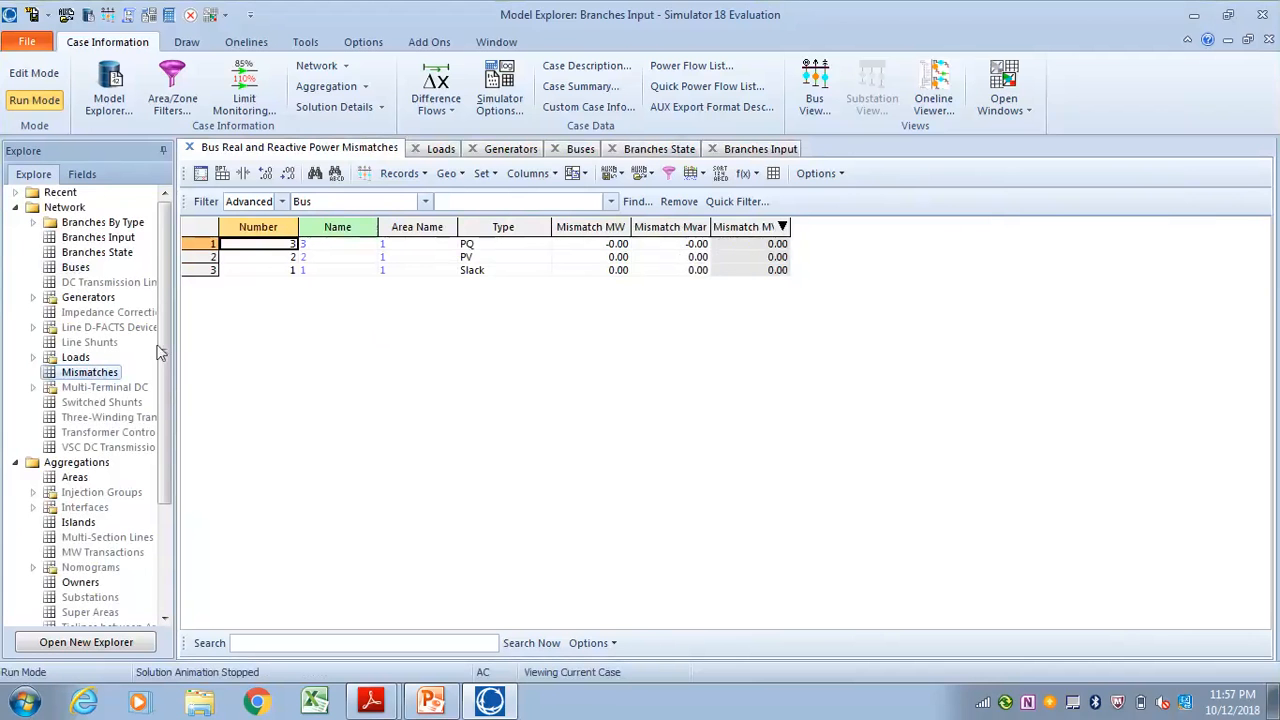
scroll(98, 410, down, 1)
scroll(98, 412, down, 2)
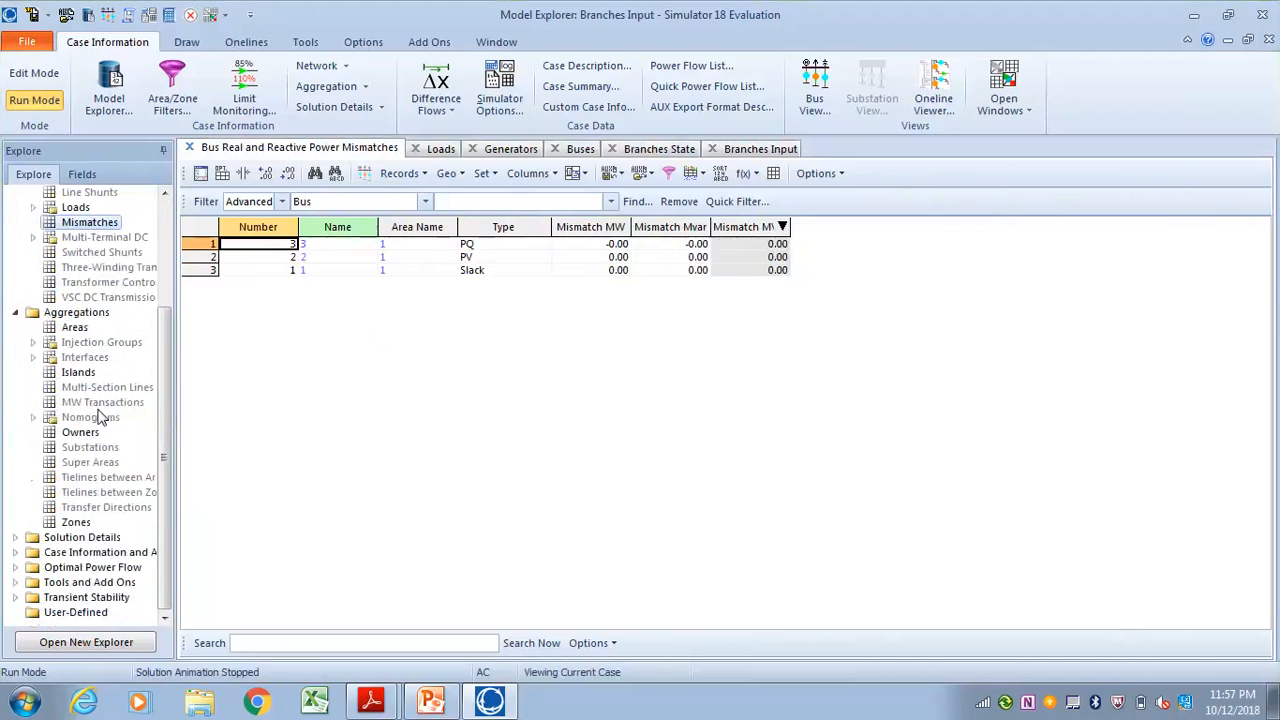
scroll(60, 380, up, 3)
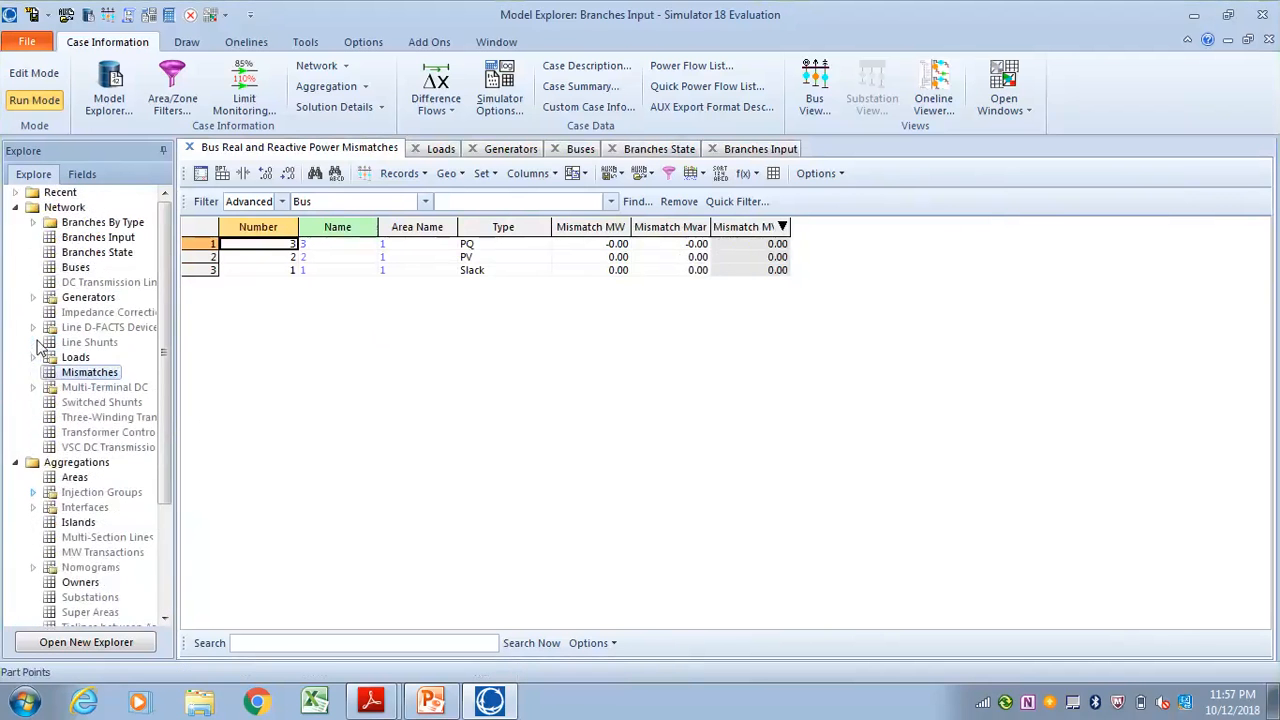
View the YBus admittance matrix under Solution Details in the Model Explorer
scroll(40, 345, down, 3)
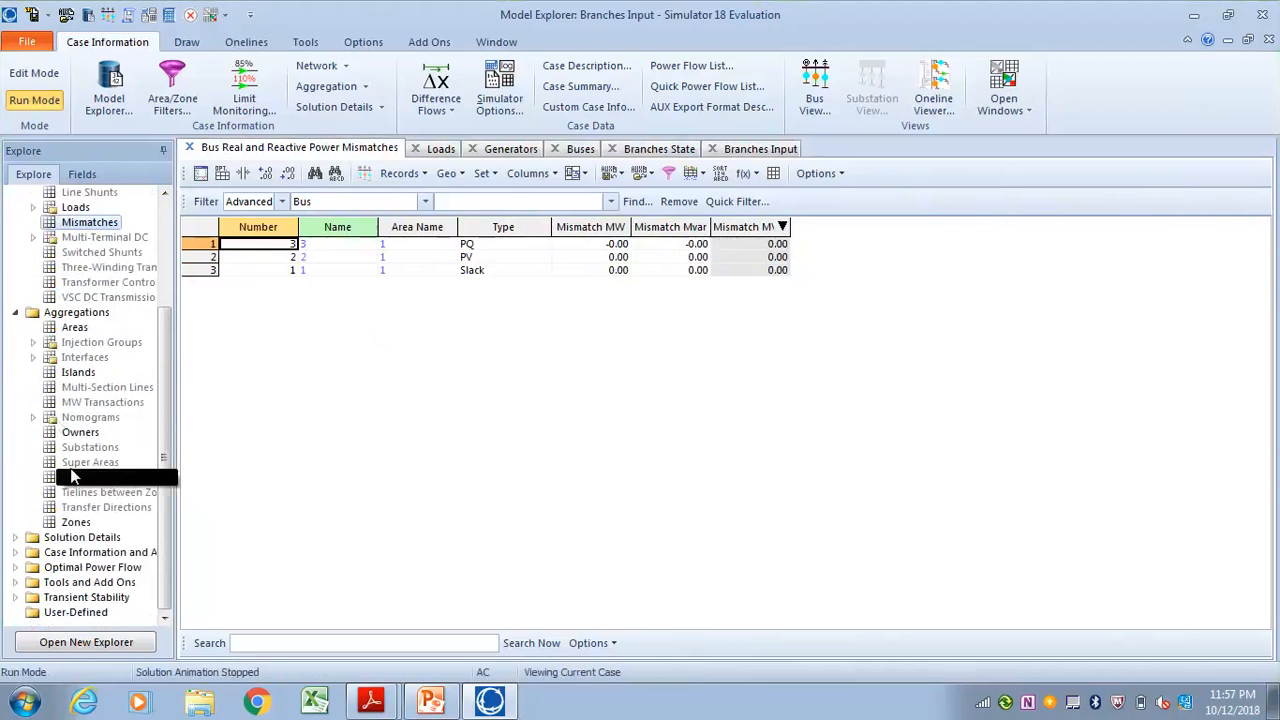
click(15, 539)
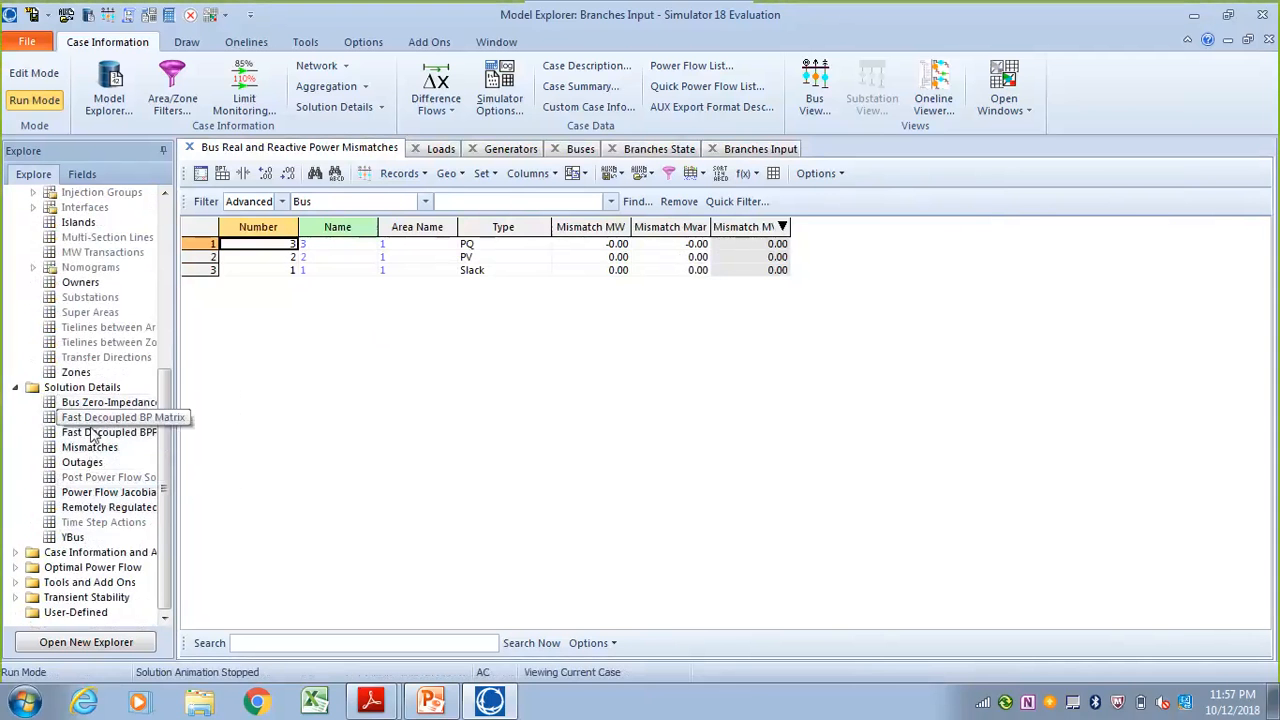
click(78, 539)
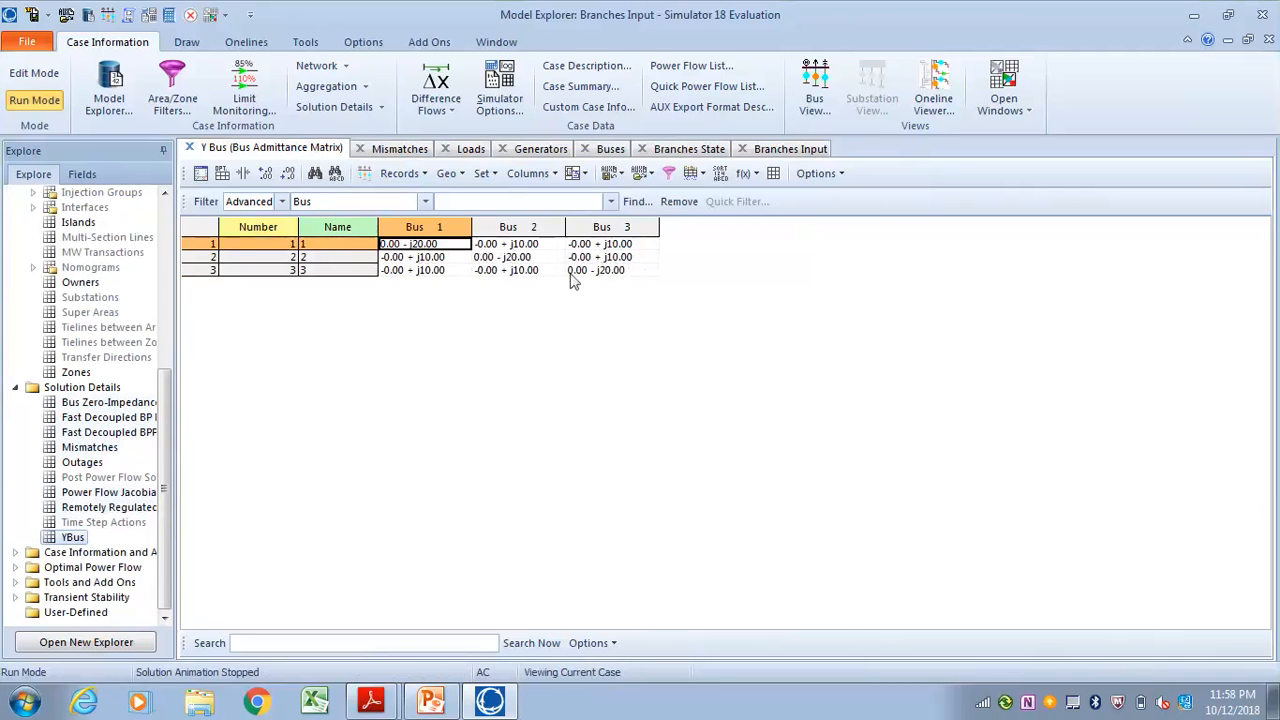
Examine the Fault Analysis Input records for branches, buses and generators
click(16, 582)
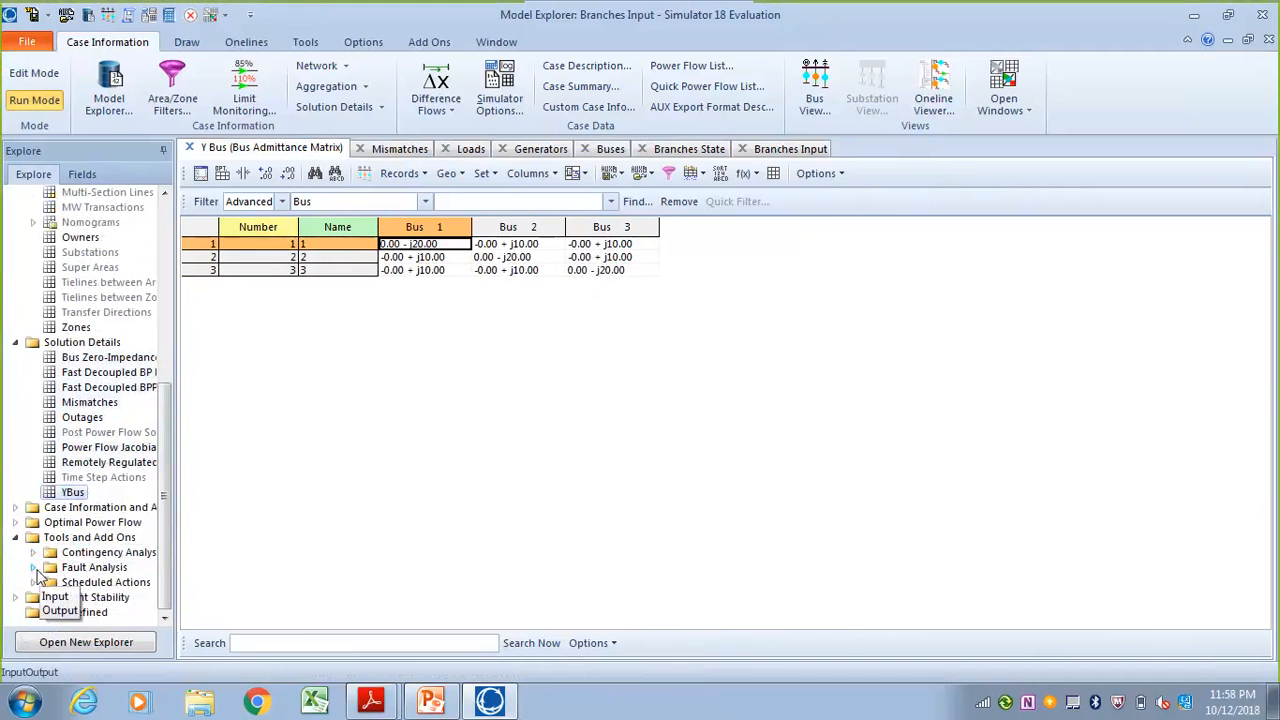
click(34, 569)
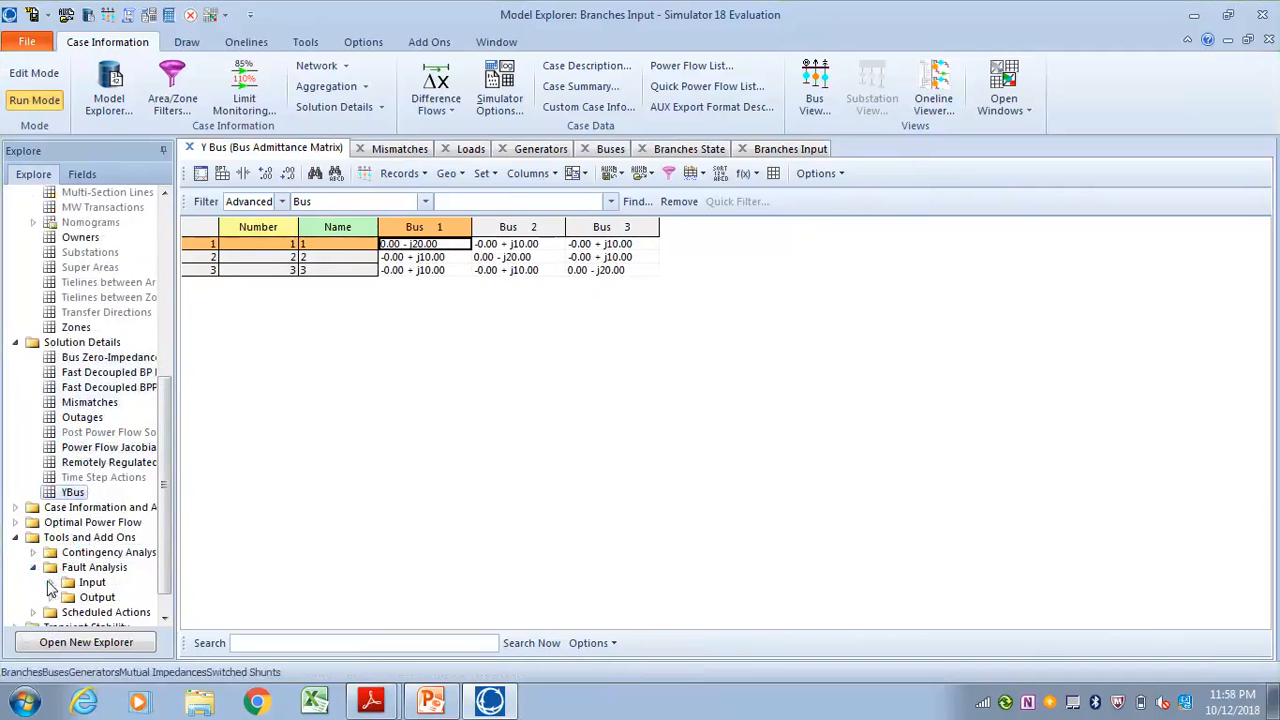
click(50, 582)
scroll(90, 540, down, 2)
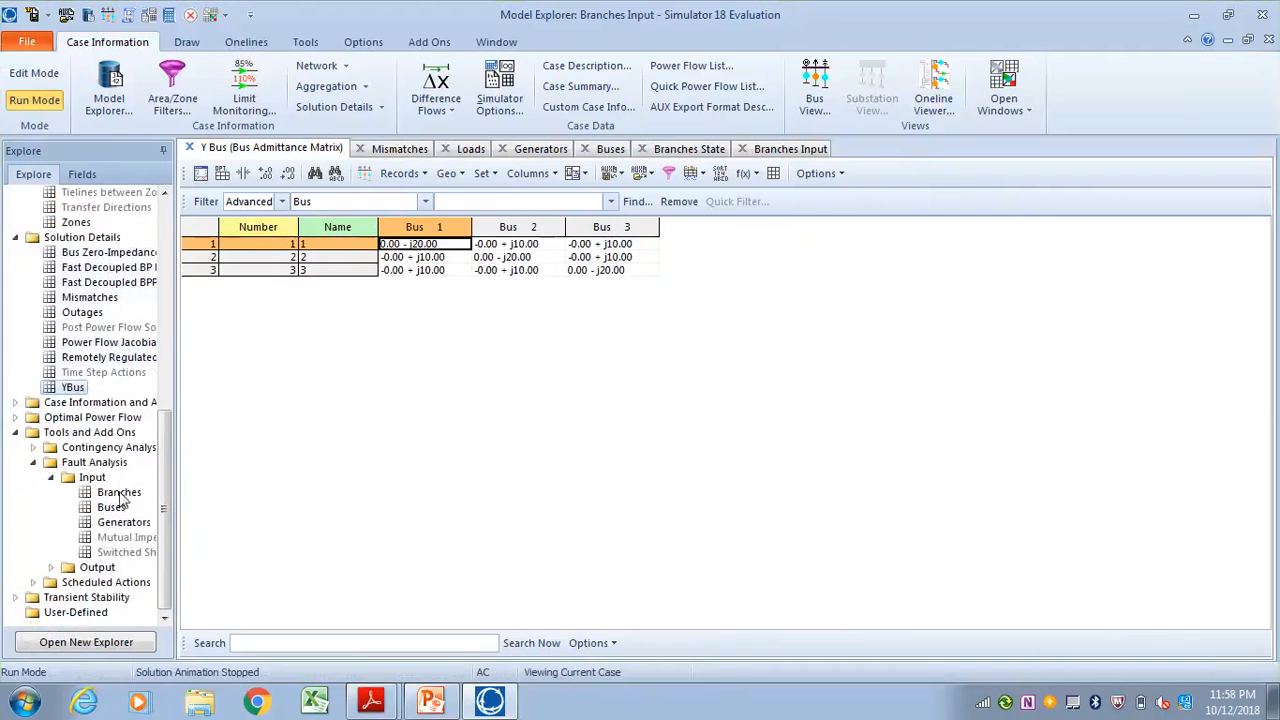
click(118, 492)
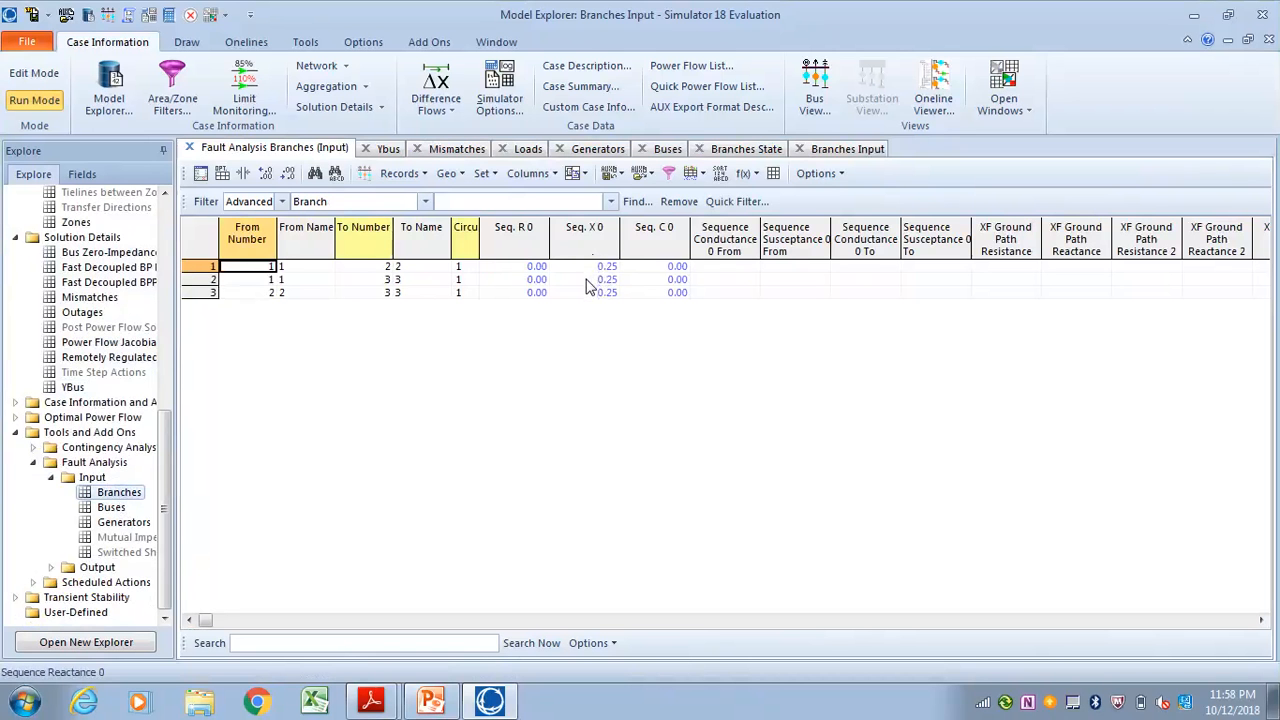
click(111, 508)
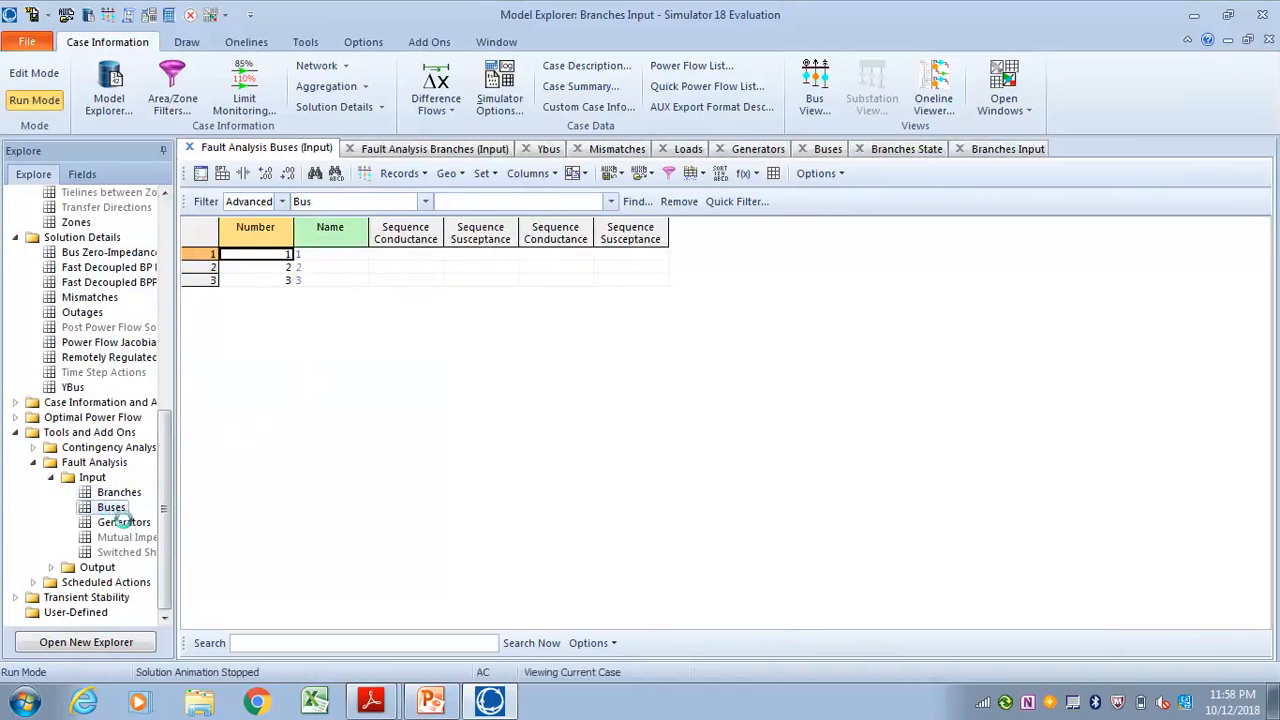
click(124, 522)
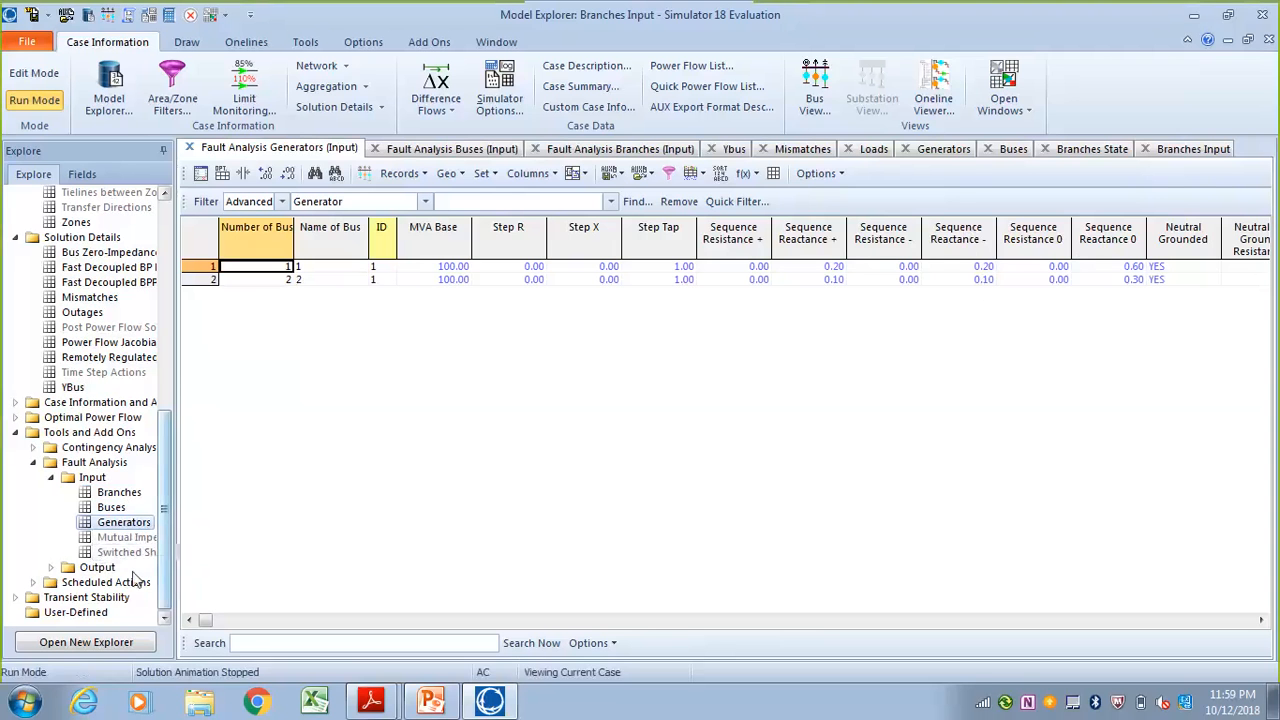
Look through the Fault Analysis Output records for branches, buses, generators and switched shunts
click(51, 568)
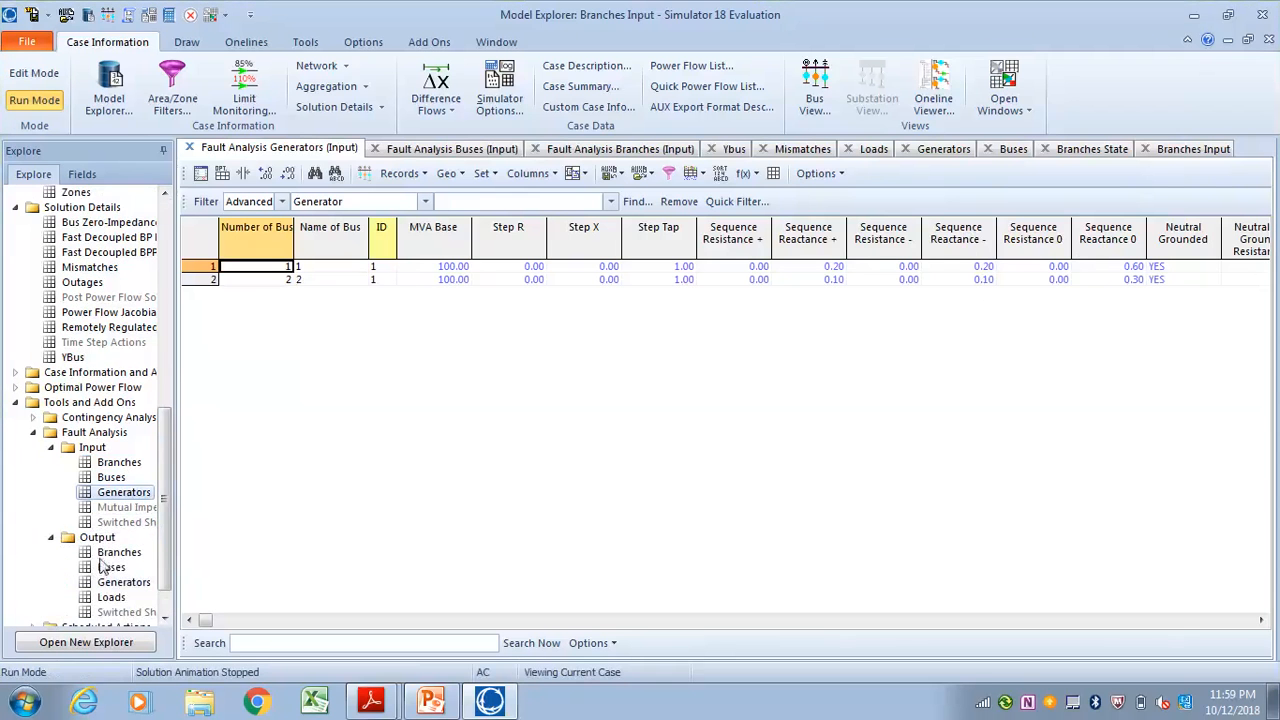
click(117, 508)
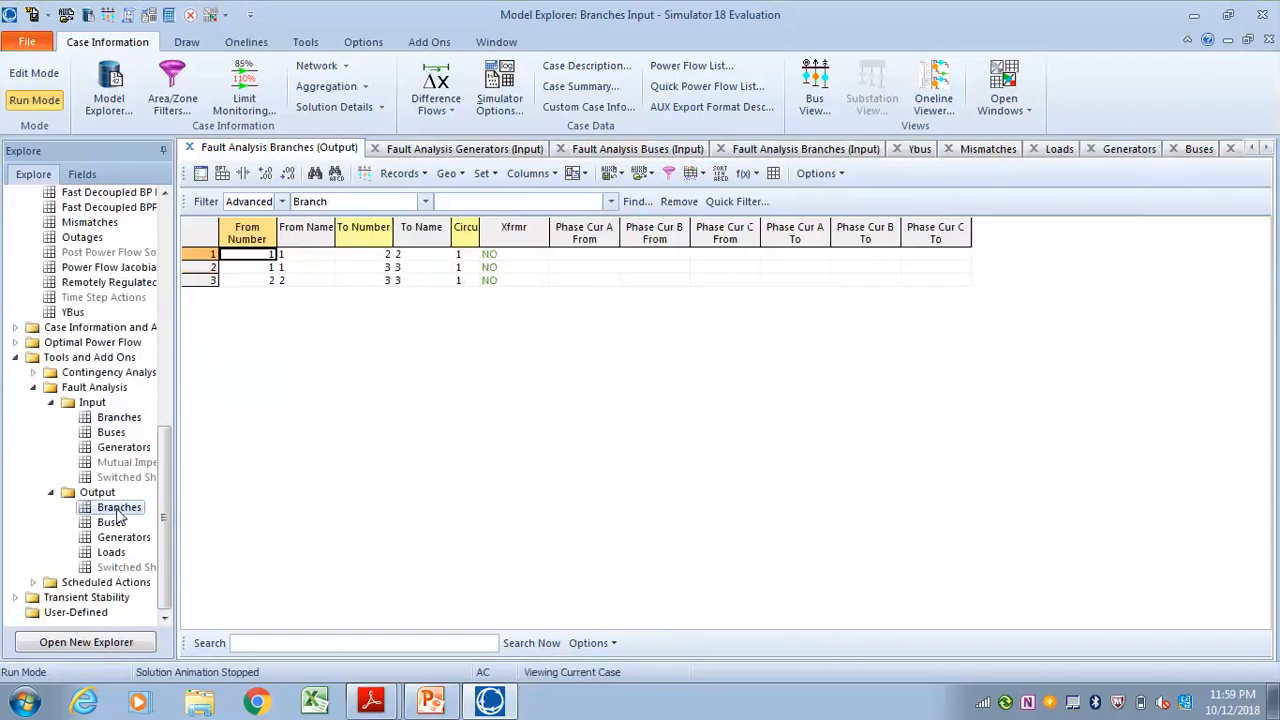
click(112, 523)
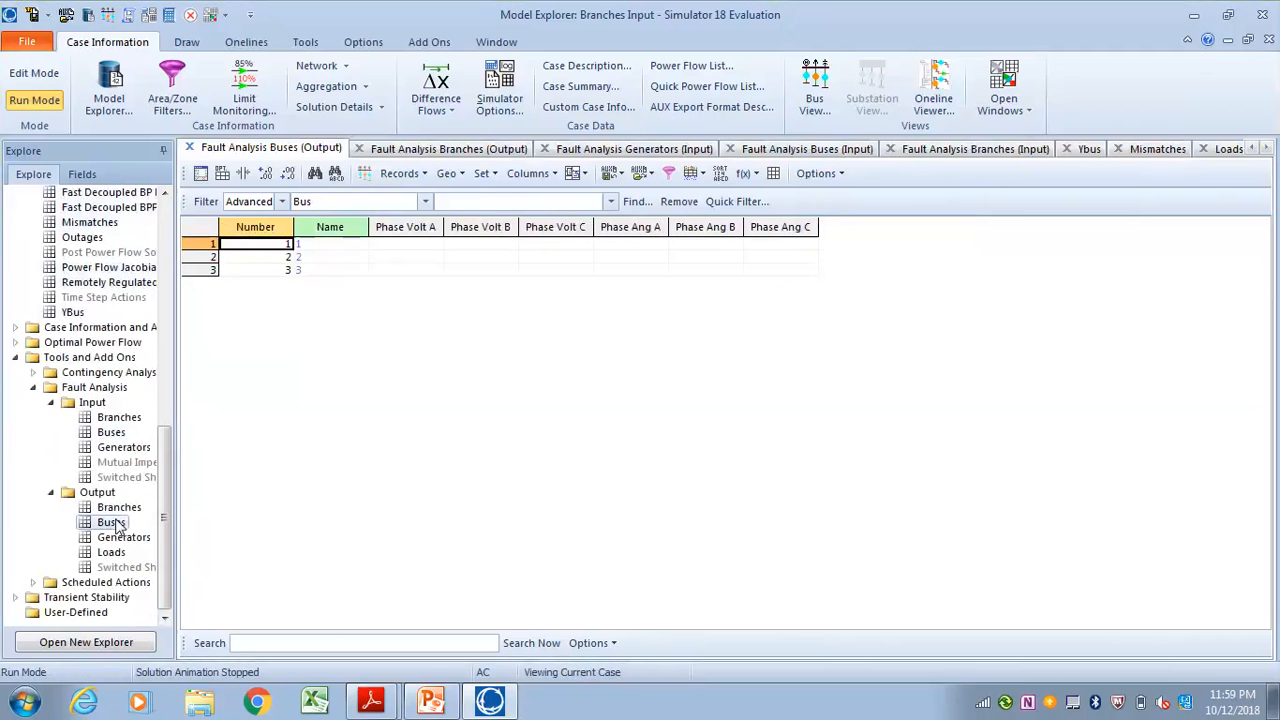
click(114, 538)
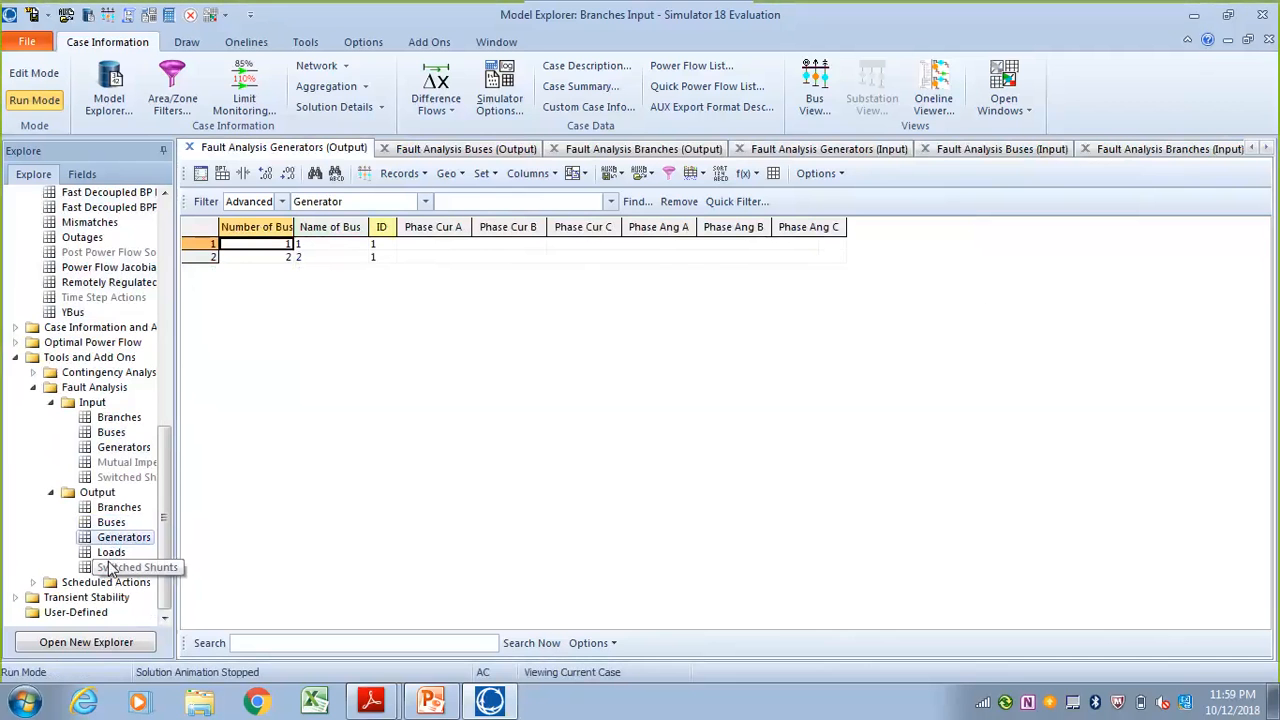
click(112, 567)
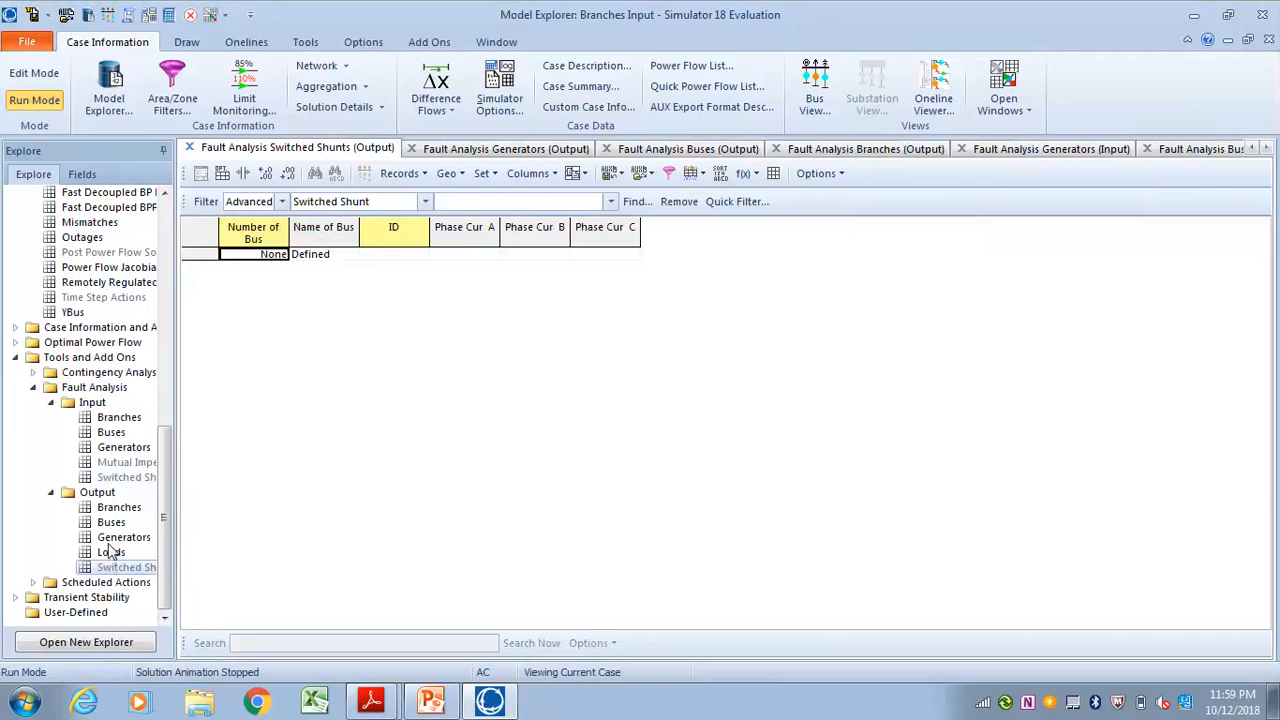
scroll(60, 515, up, 5)
scroll(60, 515, up, 7)
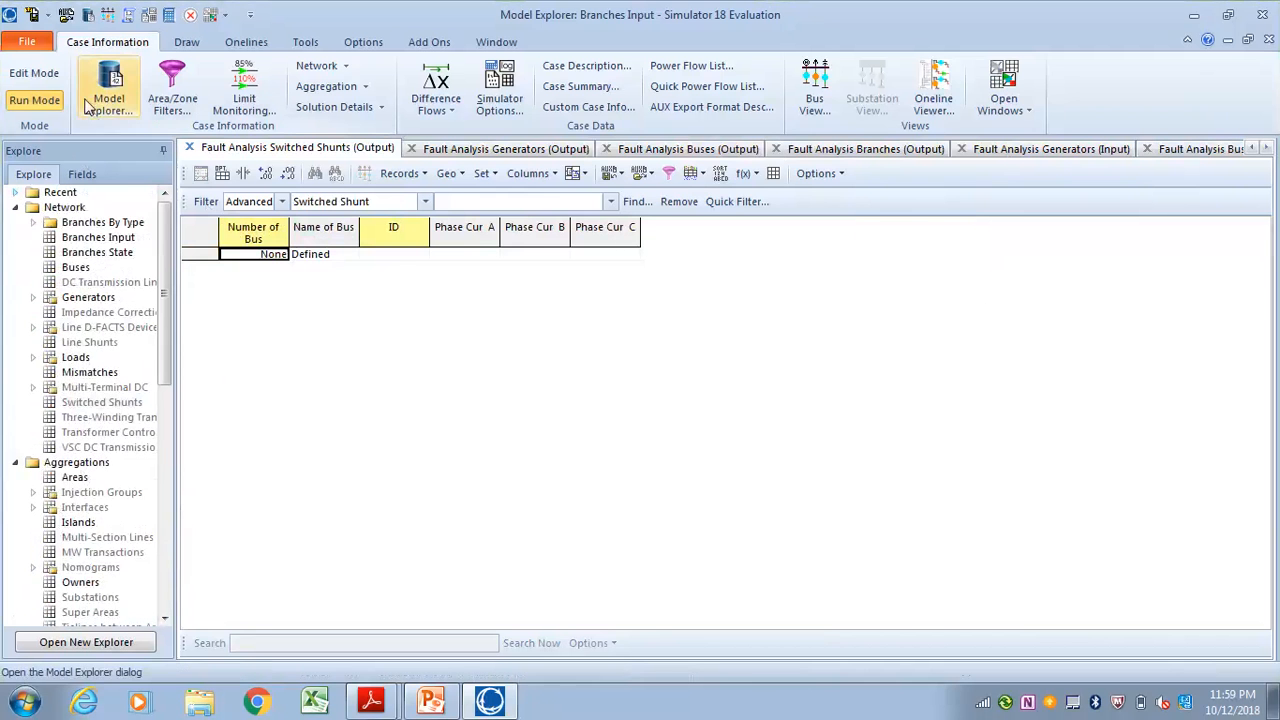
Bring the oneline back to full size, check the Short Circuit Options slide in PowerPoint, and return to Simulator
click(1228, 40)
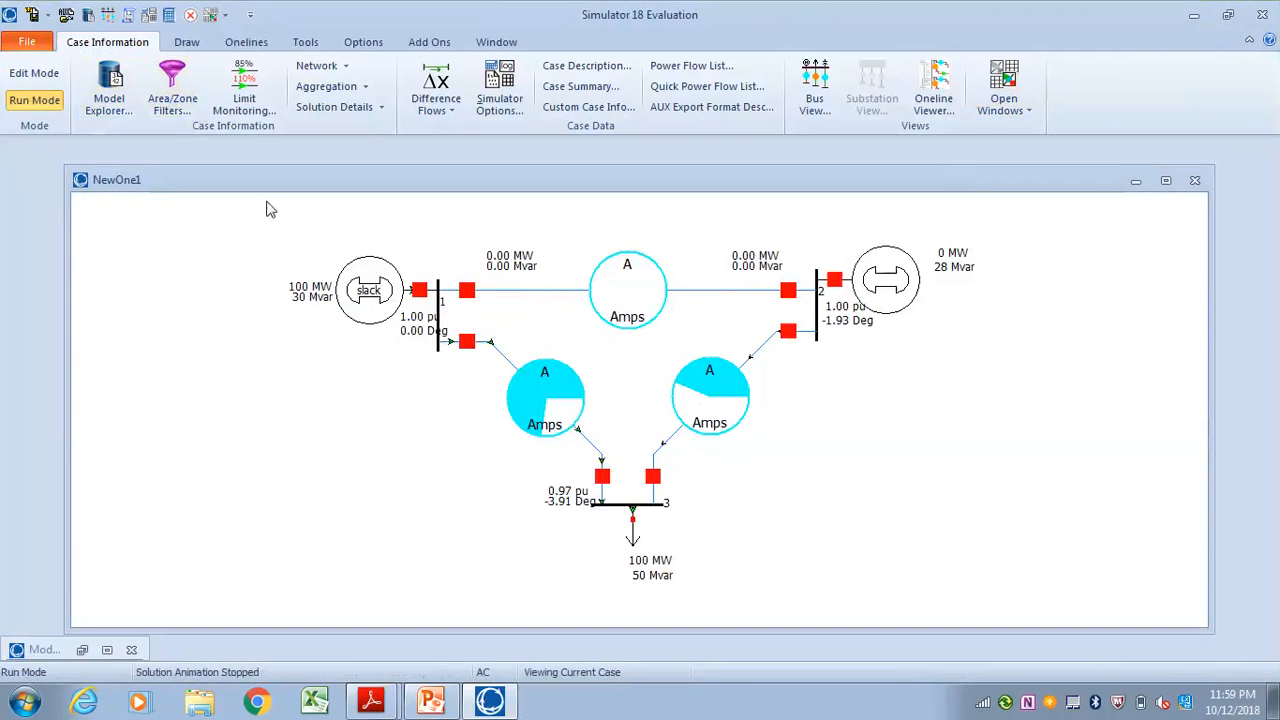
click(1166, 181)
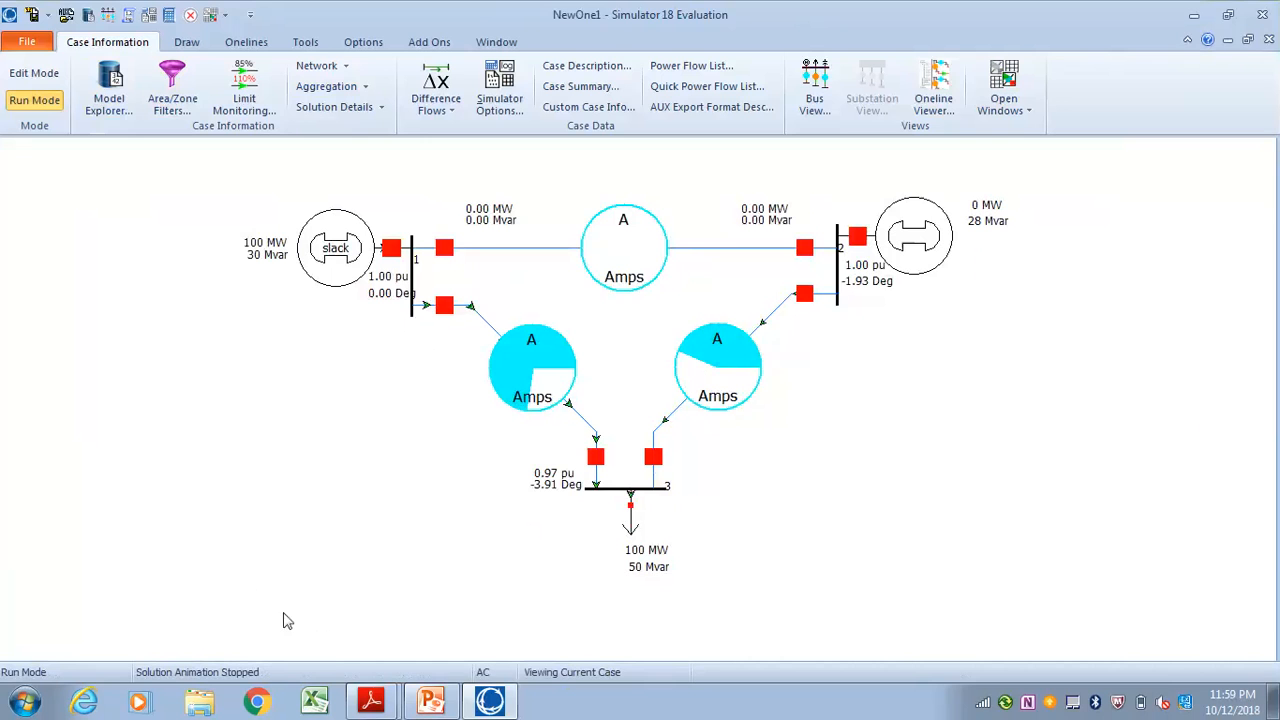
click(436, 705)
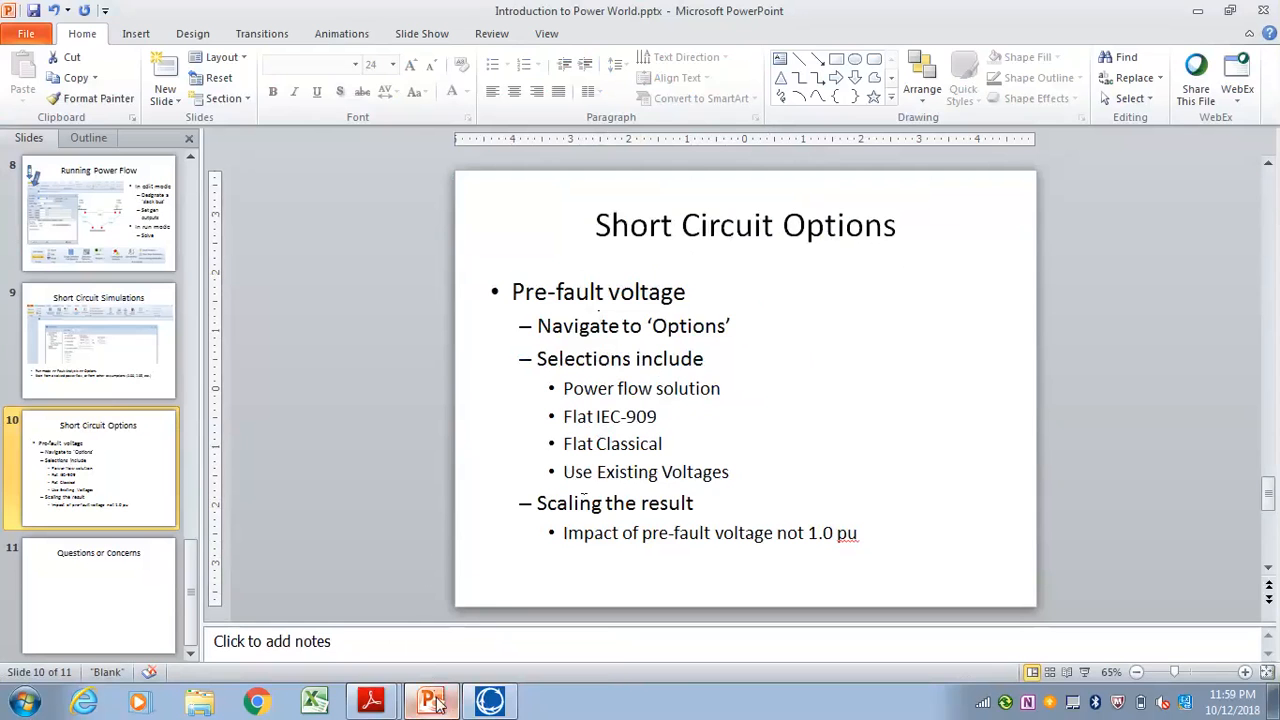
click(490, 702)
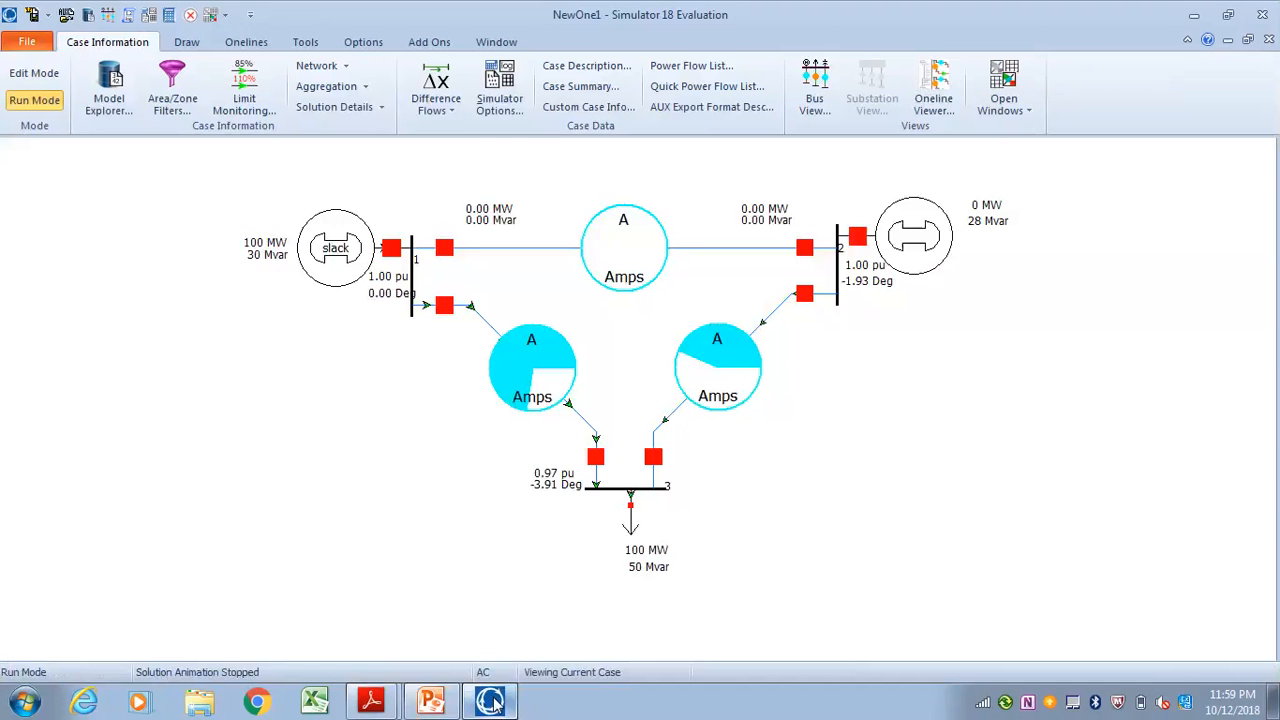
In Run Mode, use Fault Analysis to calculate single line-to-ground bus faults at bus 1 and bus 2
click(34, 73)
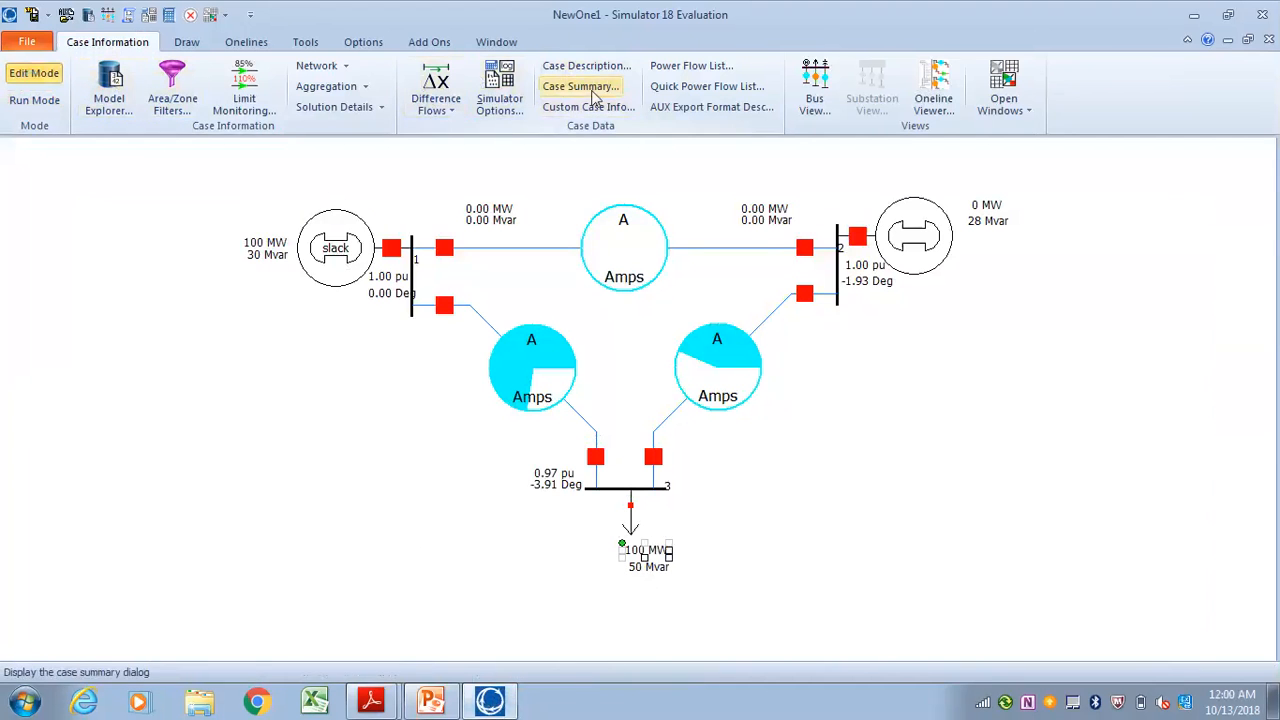
click(305, 42)
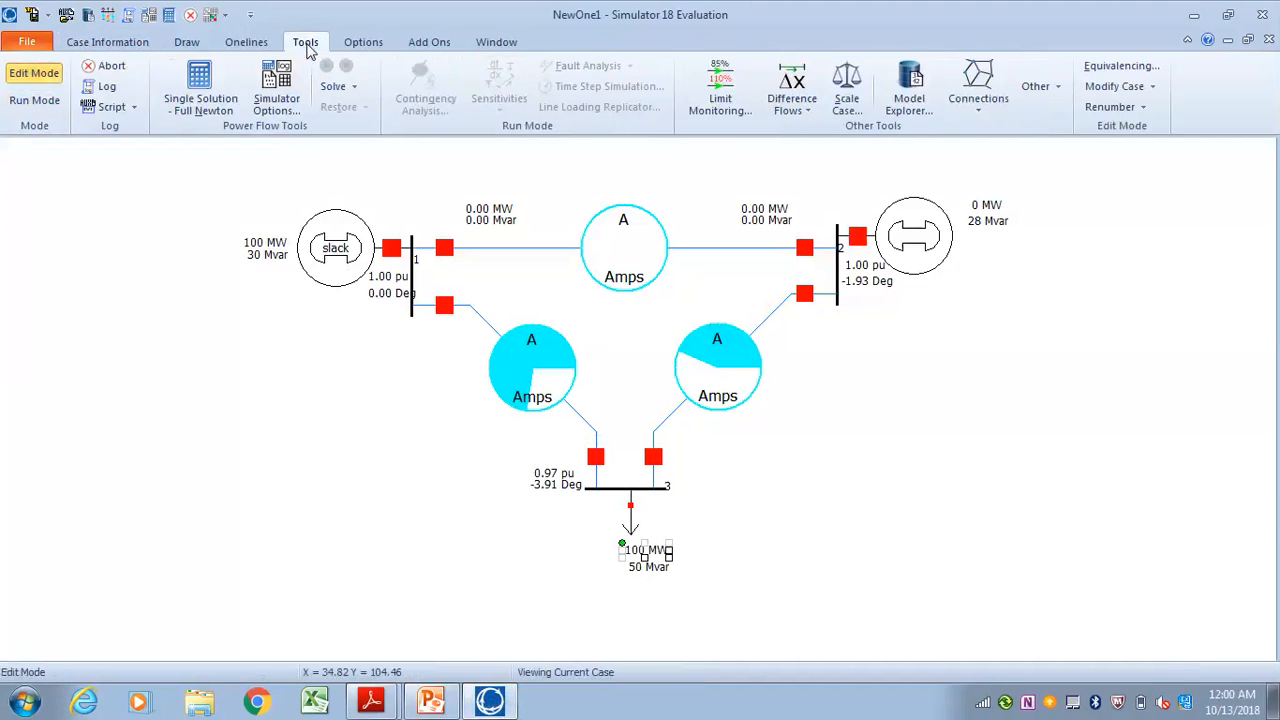
click(34, 100)
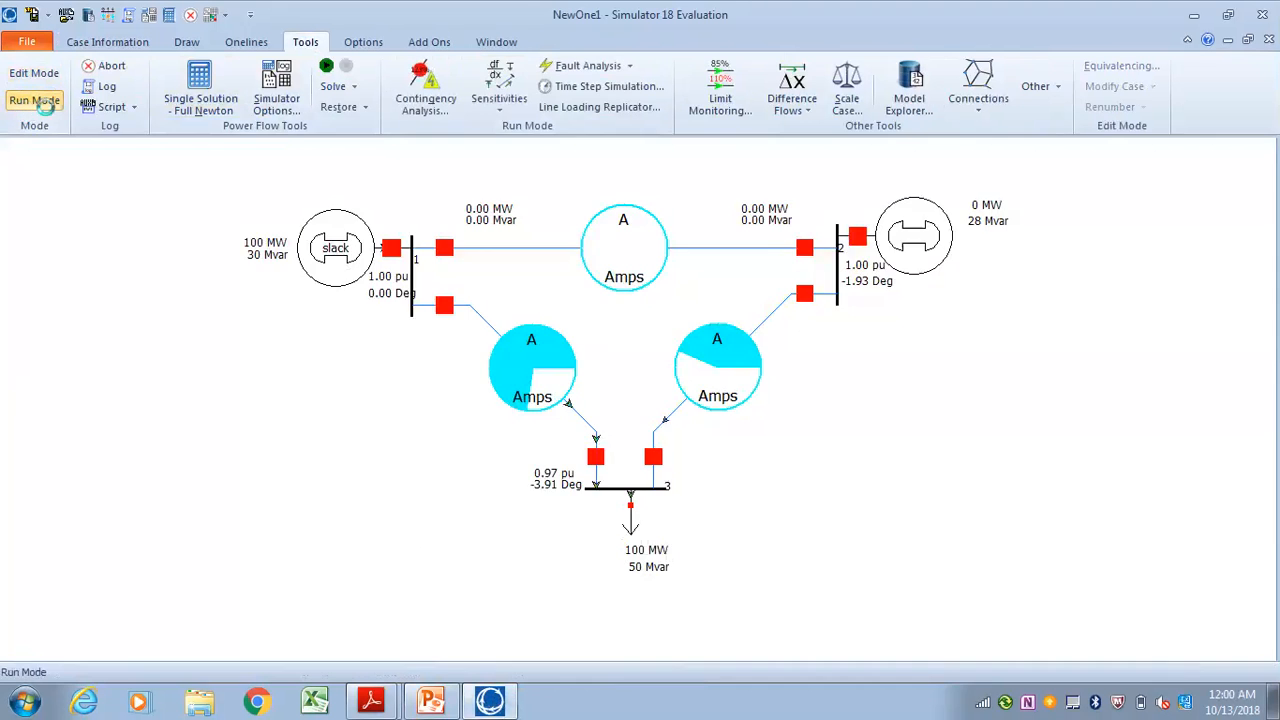
click(580, 66)
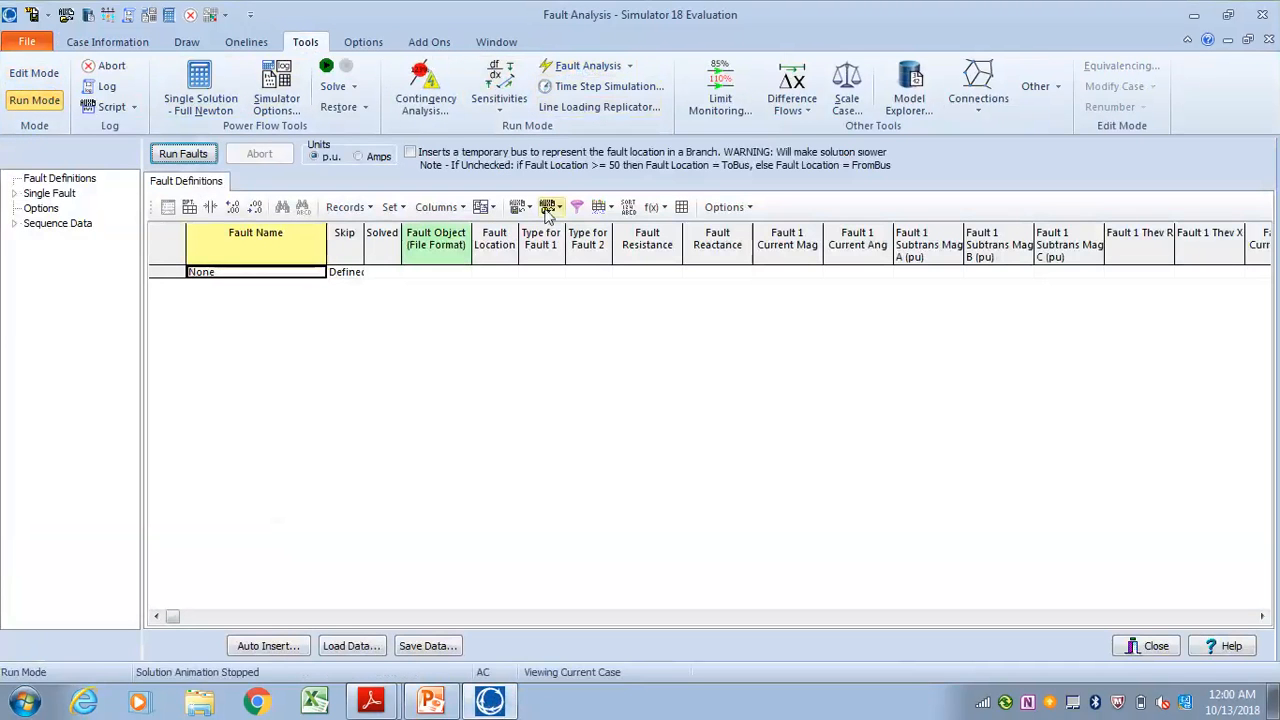
click(62, 195)
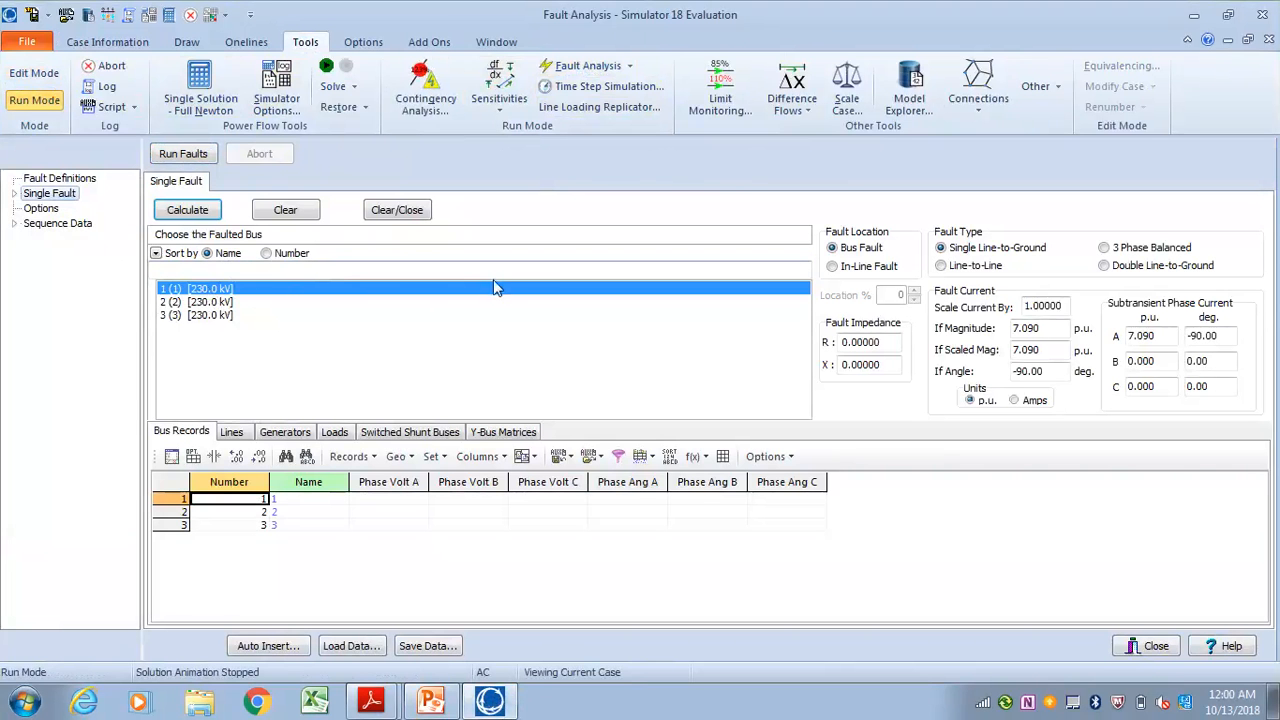
click(191, 216)
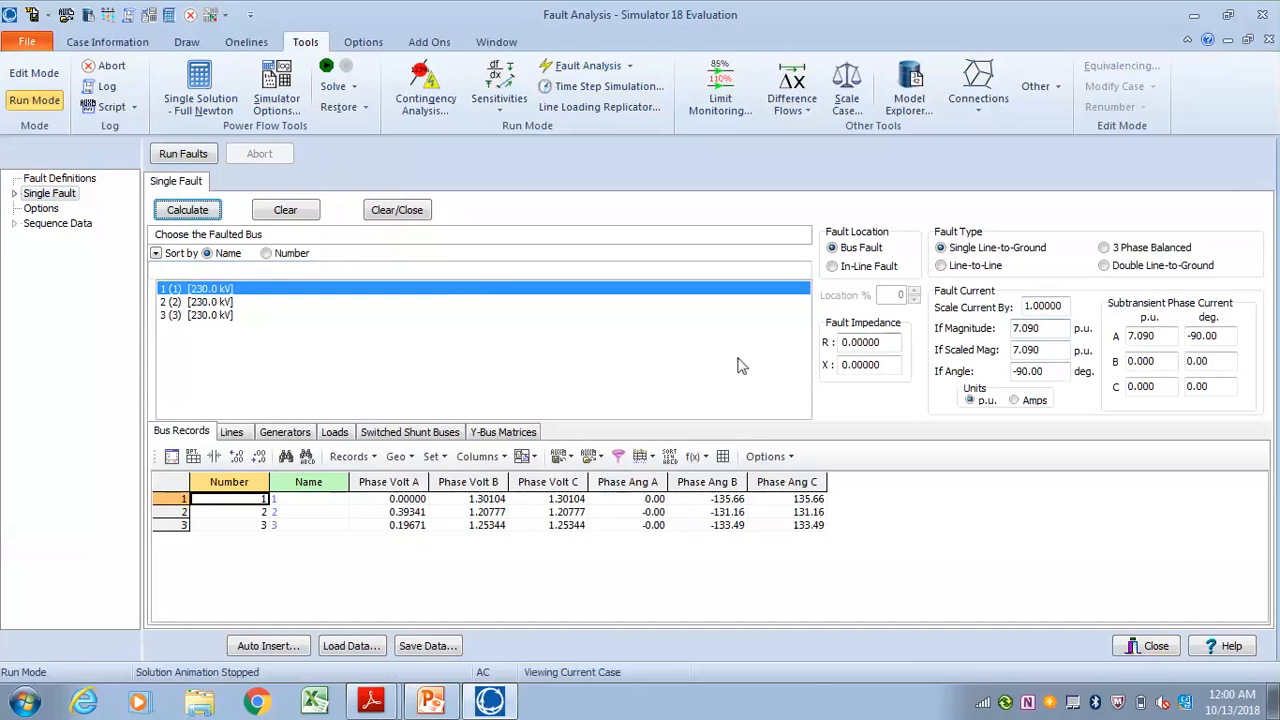
click(205, 302)
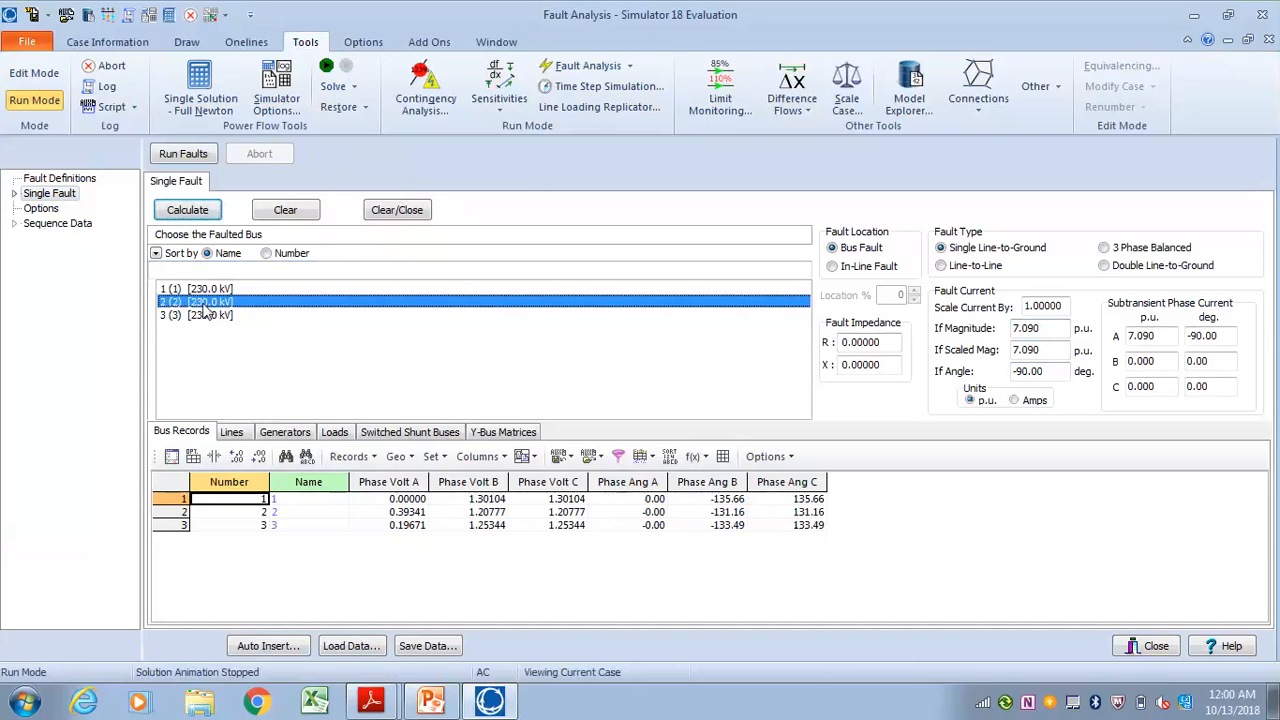
click(200, 212)
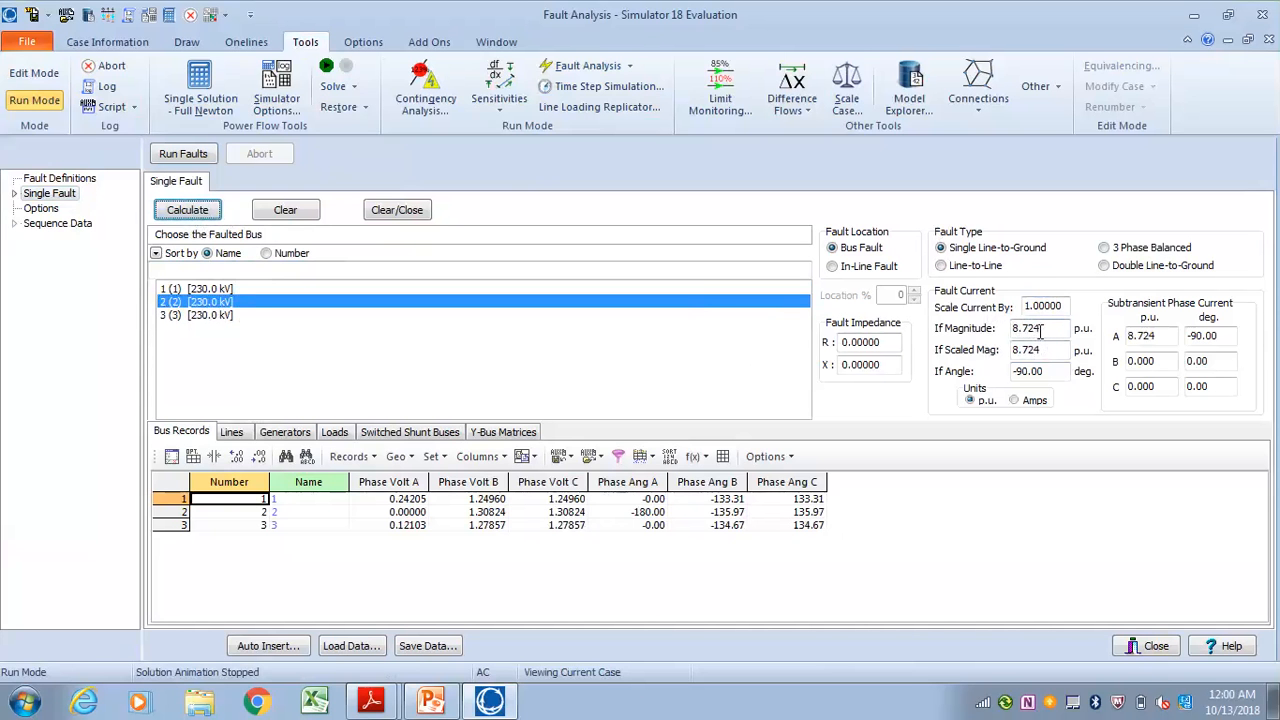
Return to the oneline and check the internal sequence impedances of the generators at bus 1 and bus 2
click(1228, 40)
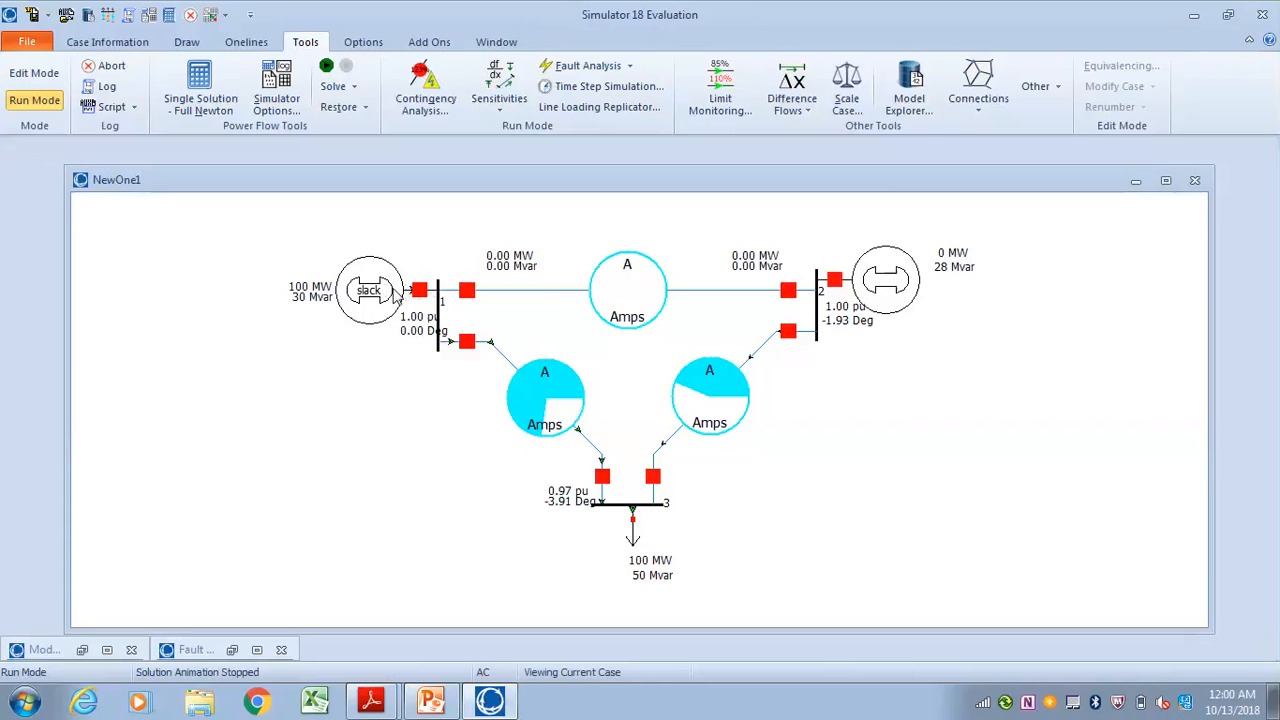
double_click(392, 295)
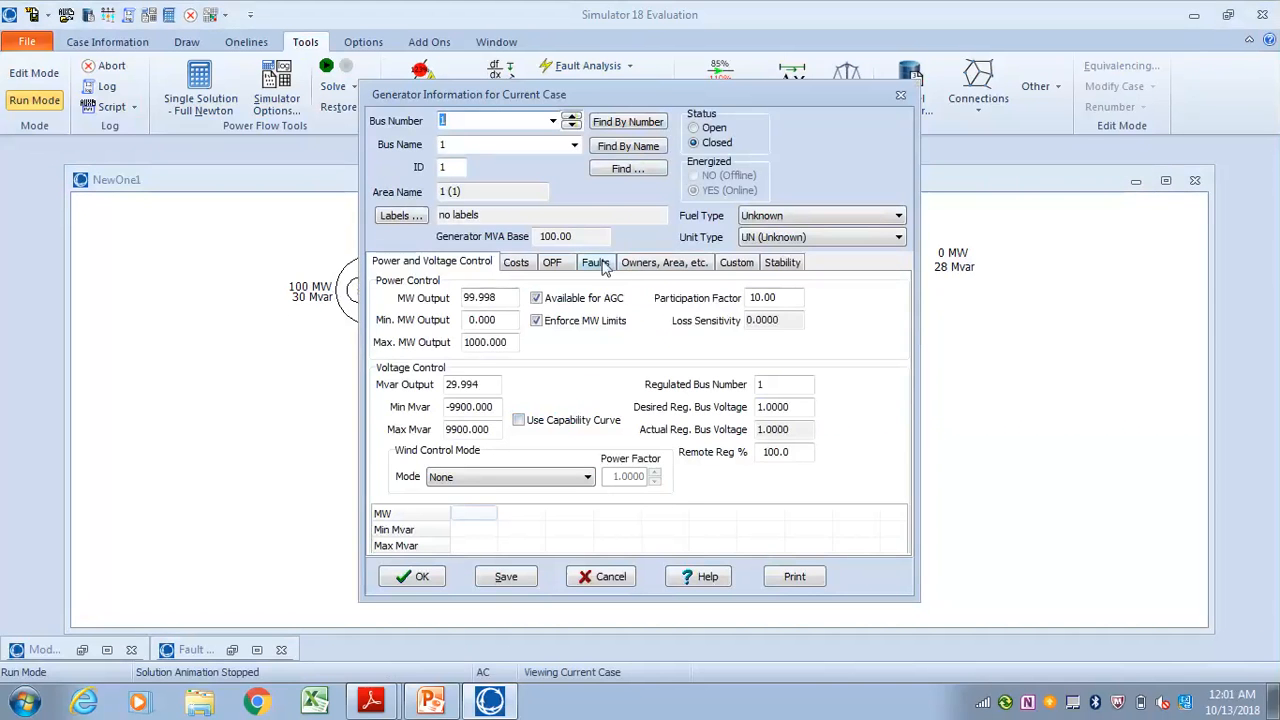
click(596, 262)
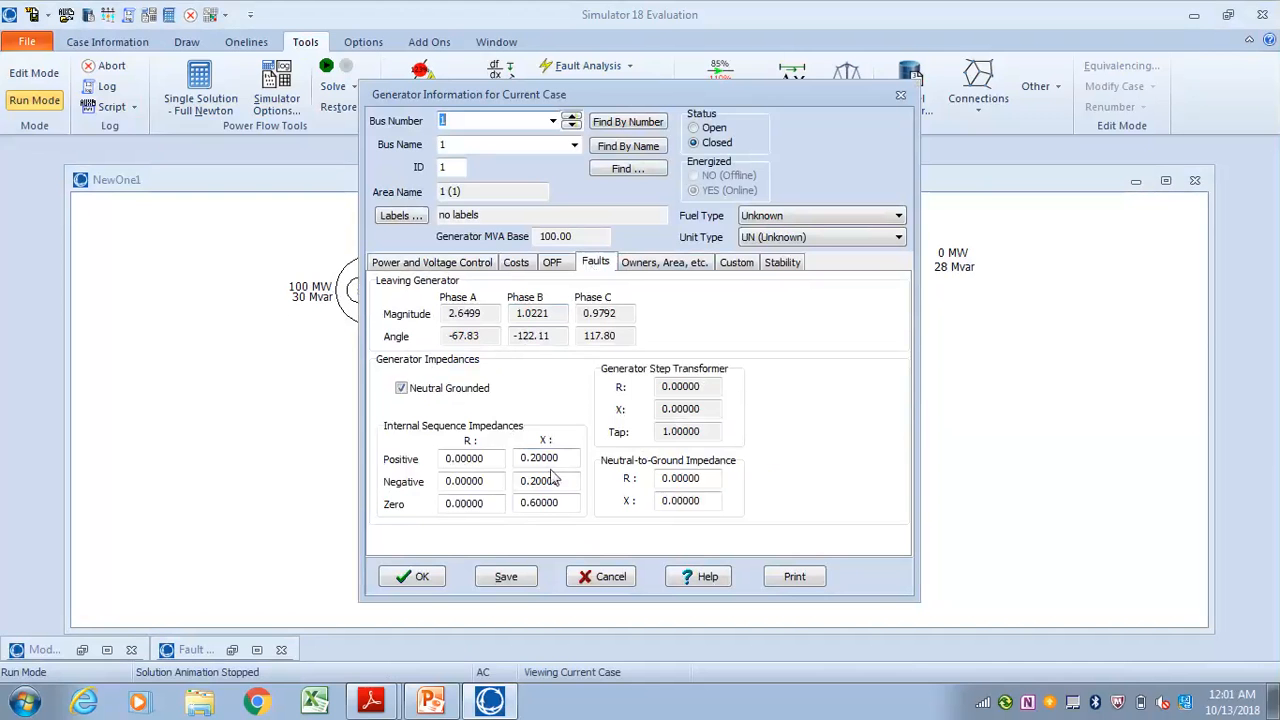
click(428, 577)
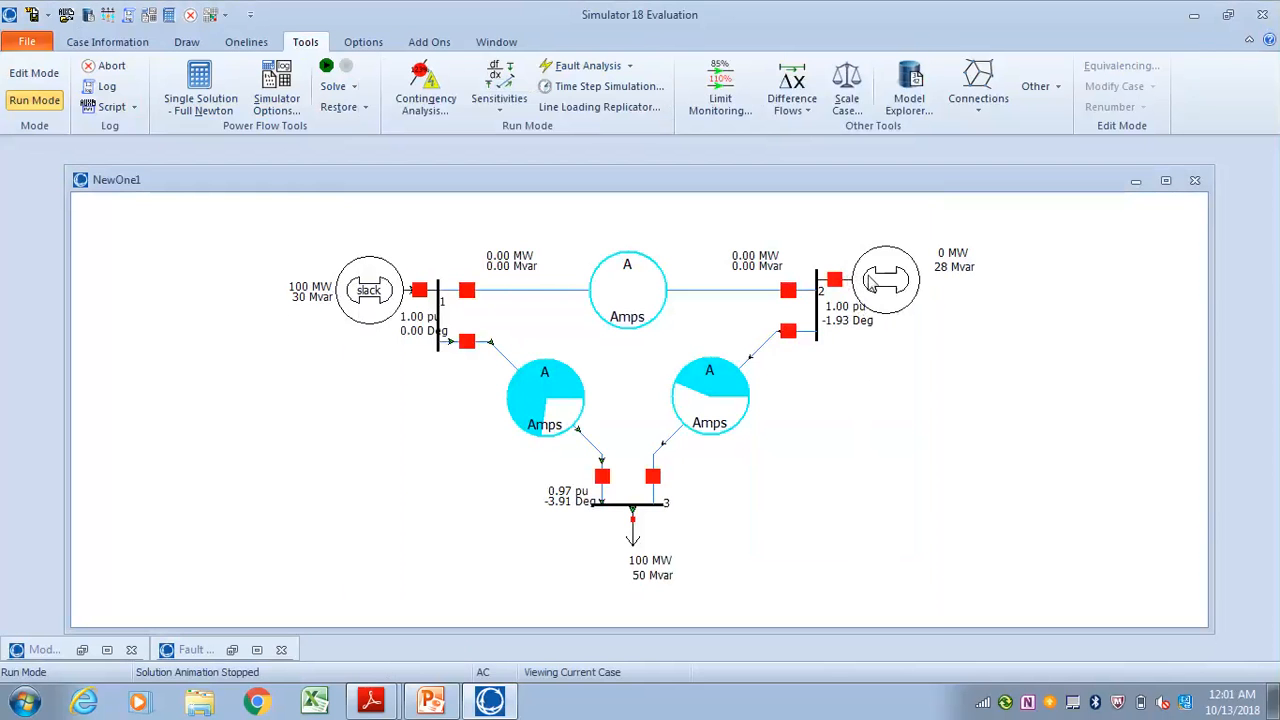
double_click(870, 283)
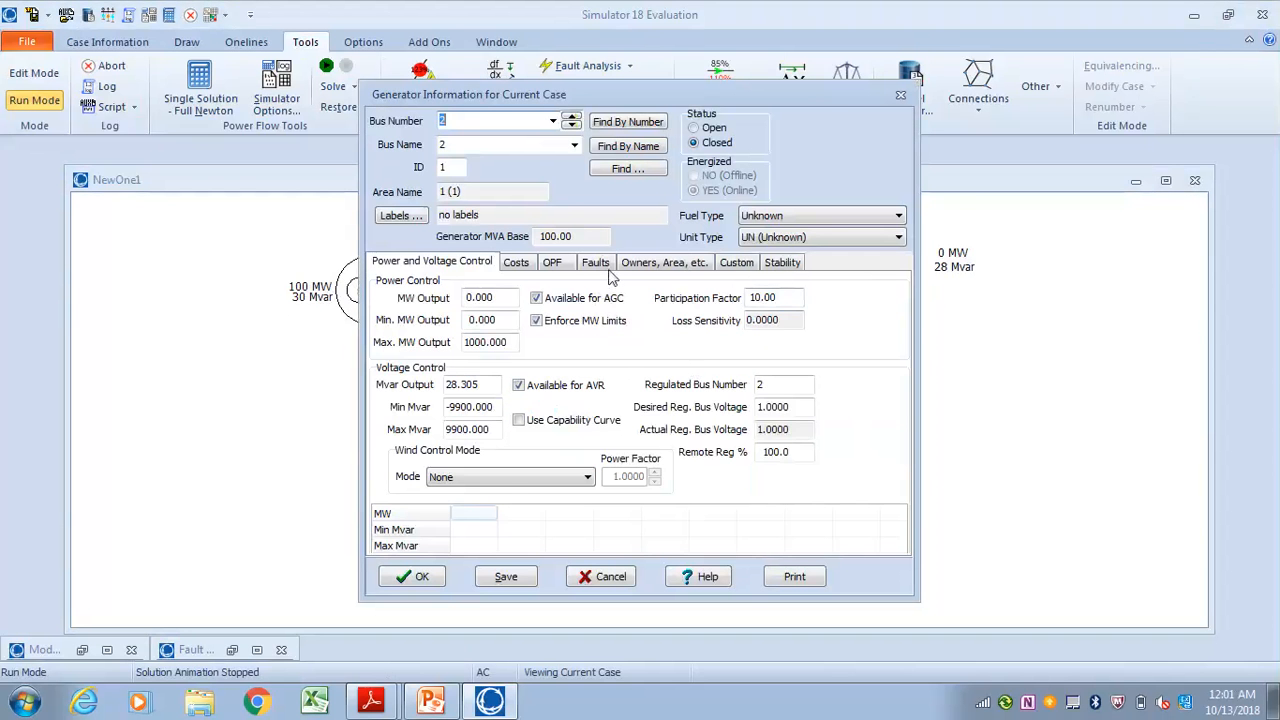
click(604, 266)
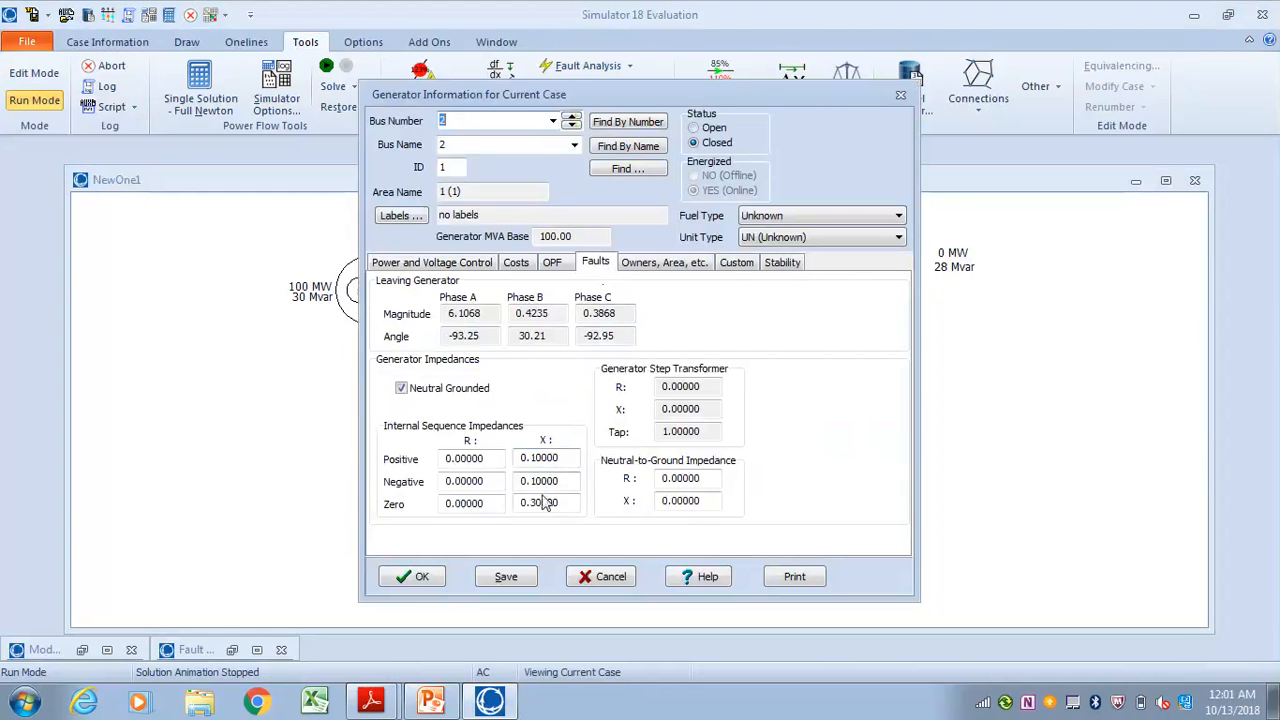
click(411, 578)
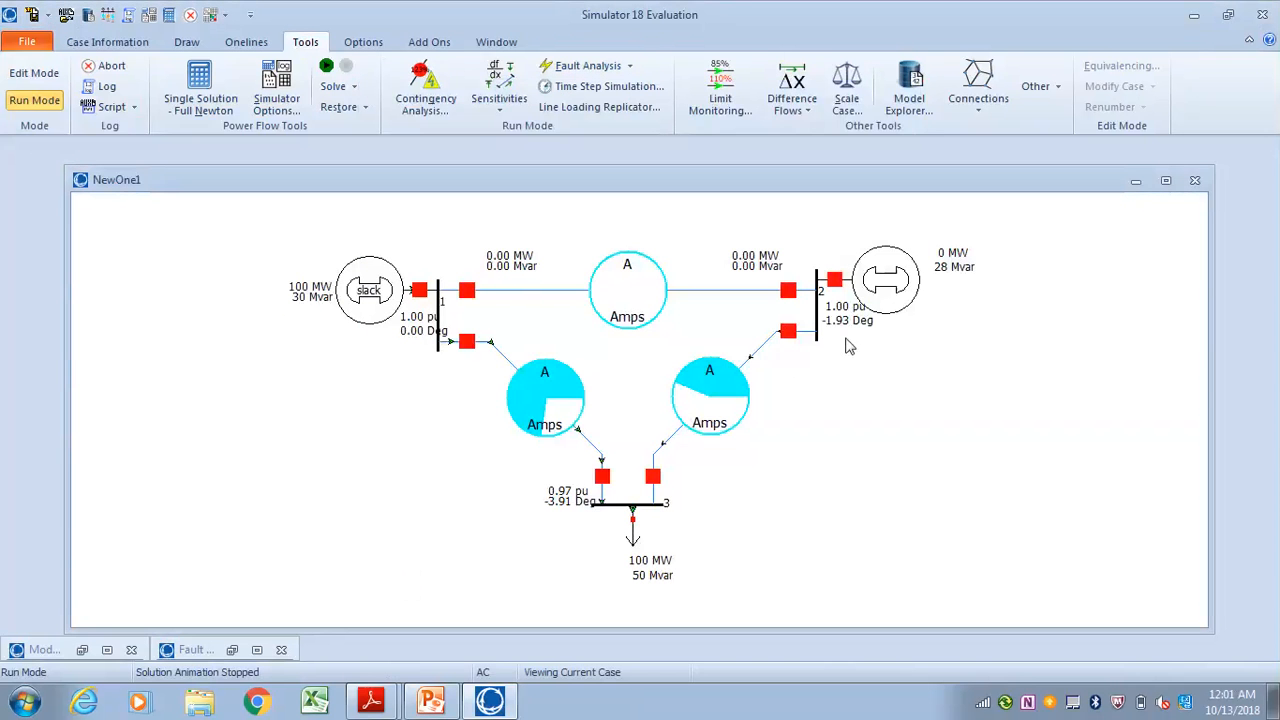